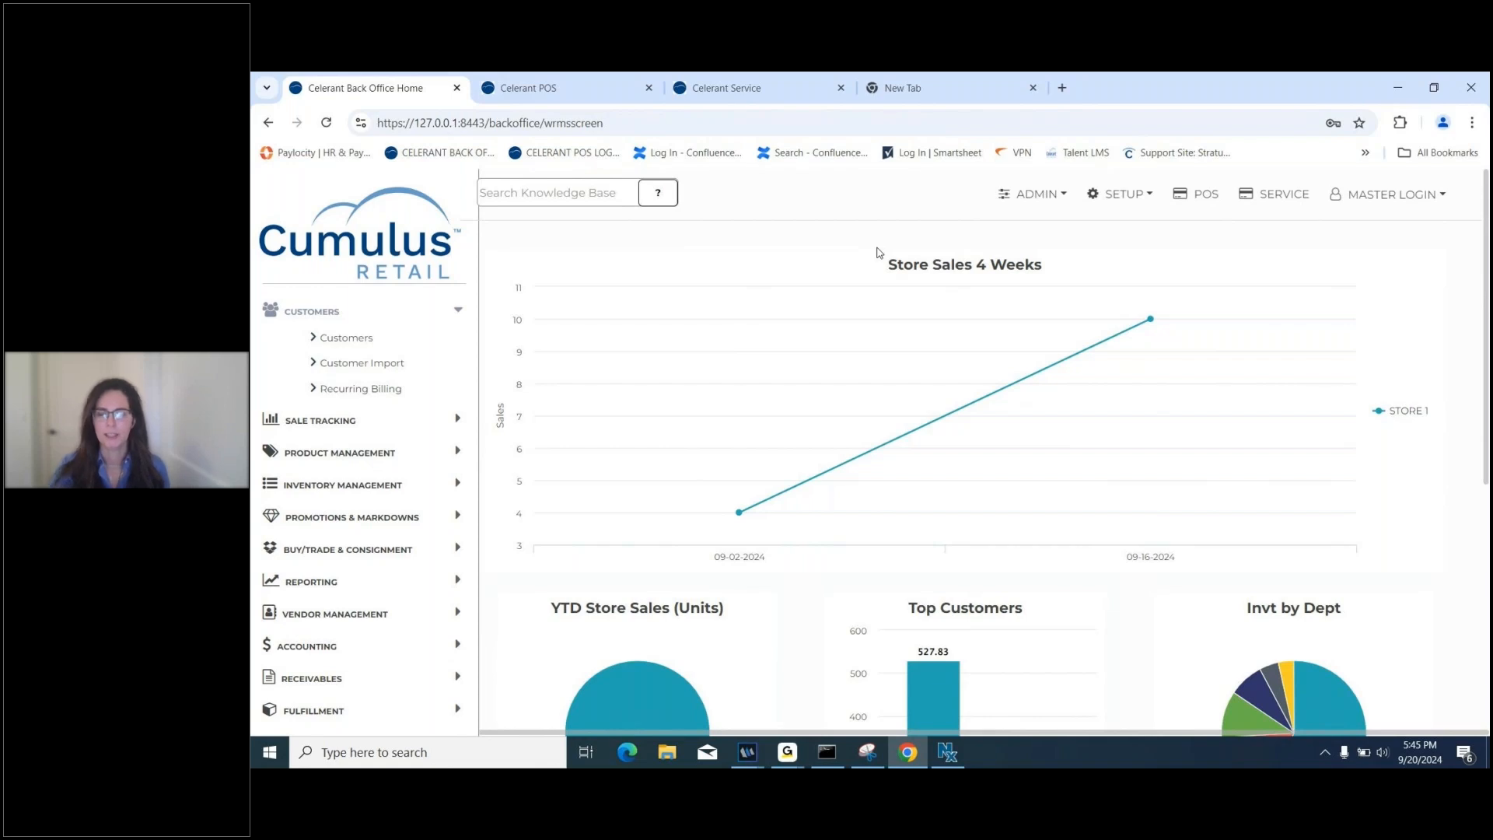
Open the name, address and settings form for the Celerant Gun Shop & Range store (store 1) in System Config.
{"action": "left_click", "coordinate": [1024, 200]}
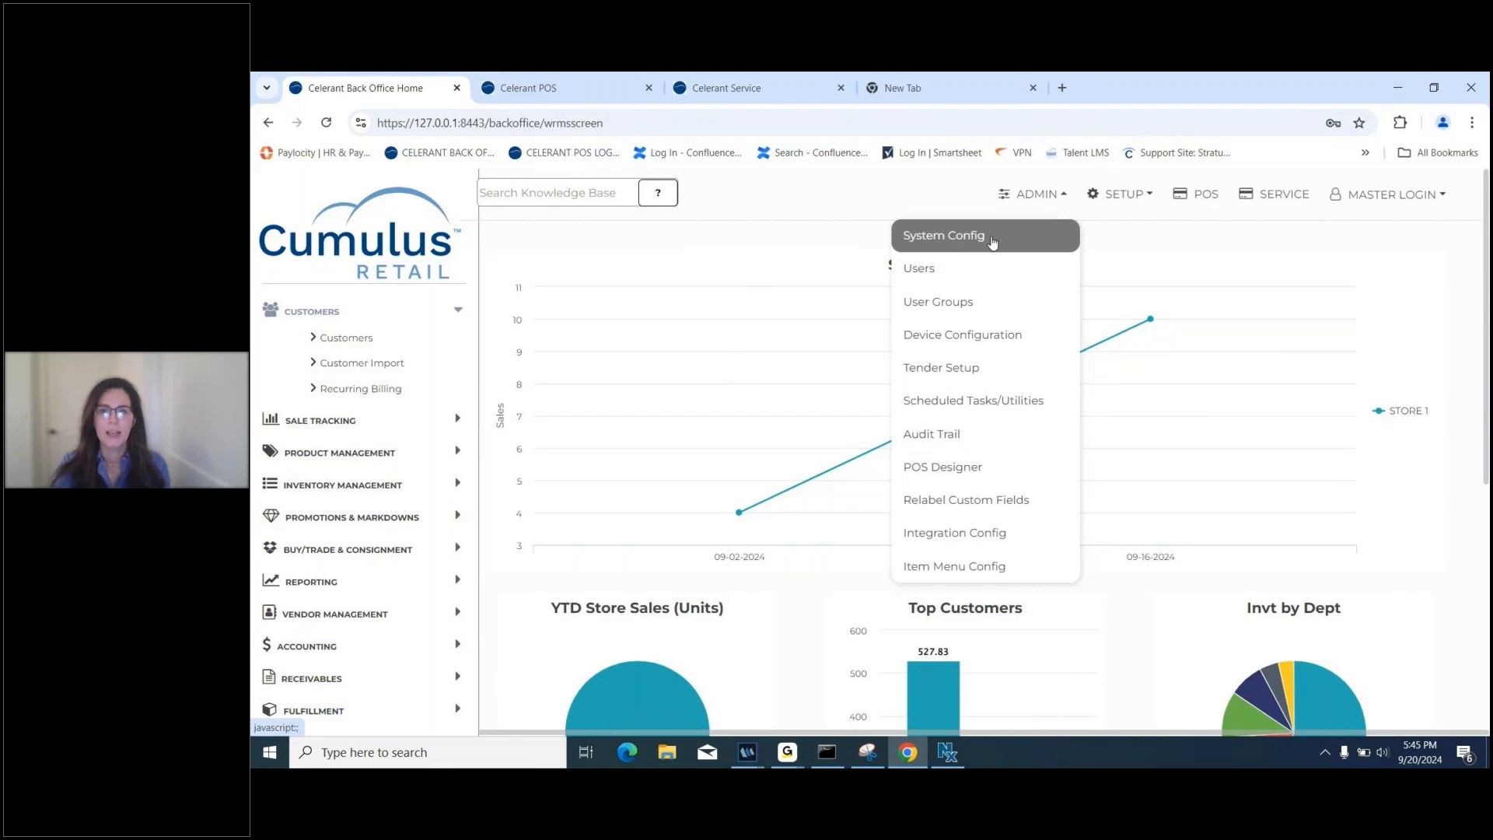
{"action": "left_click", "coordinate": [1008, 234]}
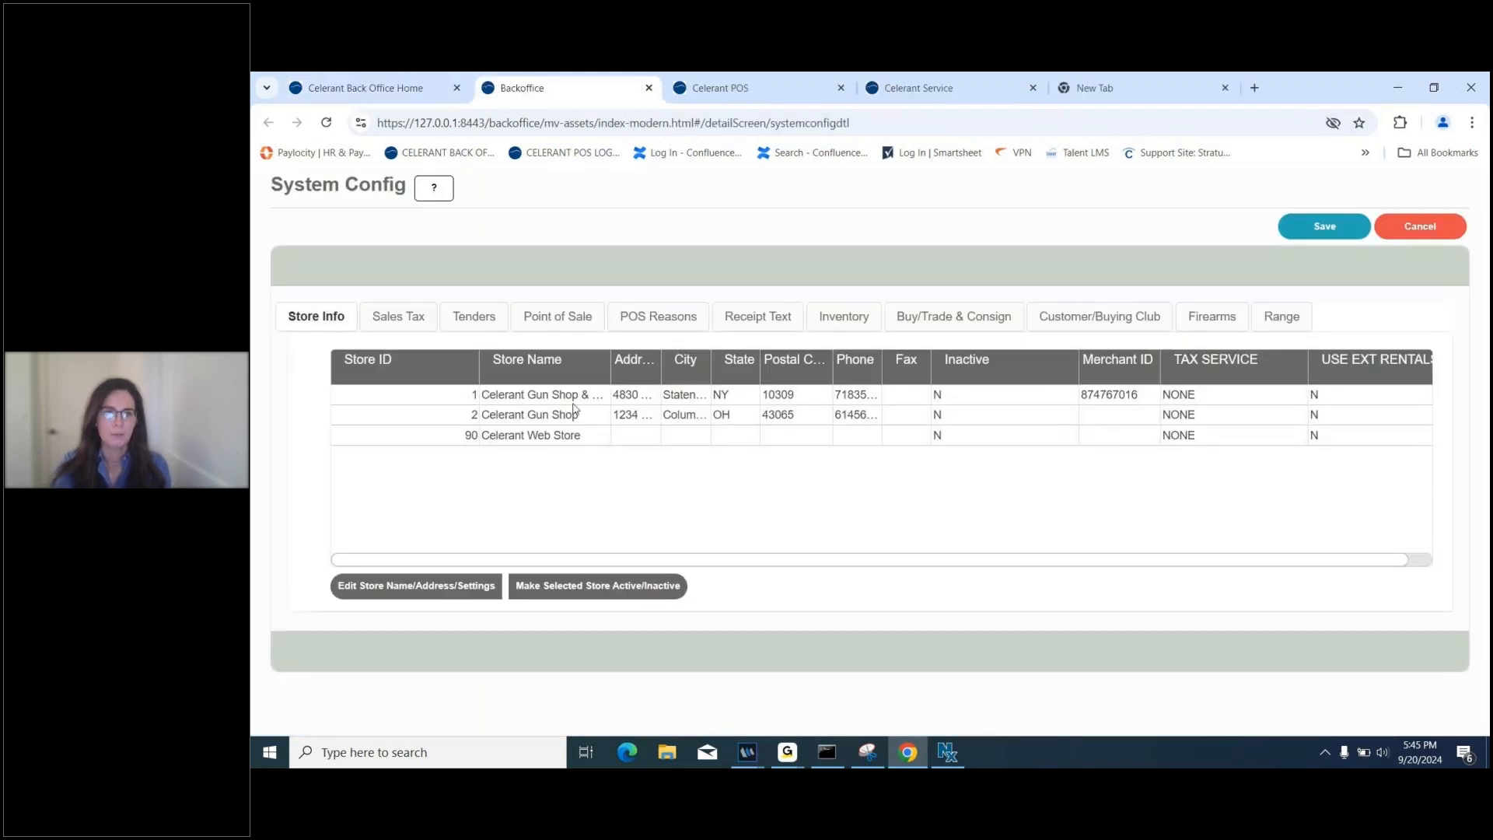
{"action": "left_click", "coordinate": [576, 402]}
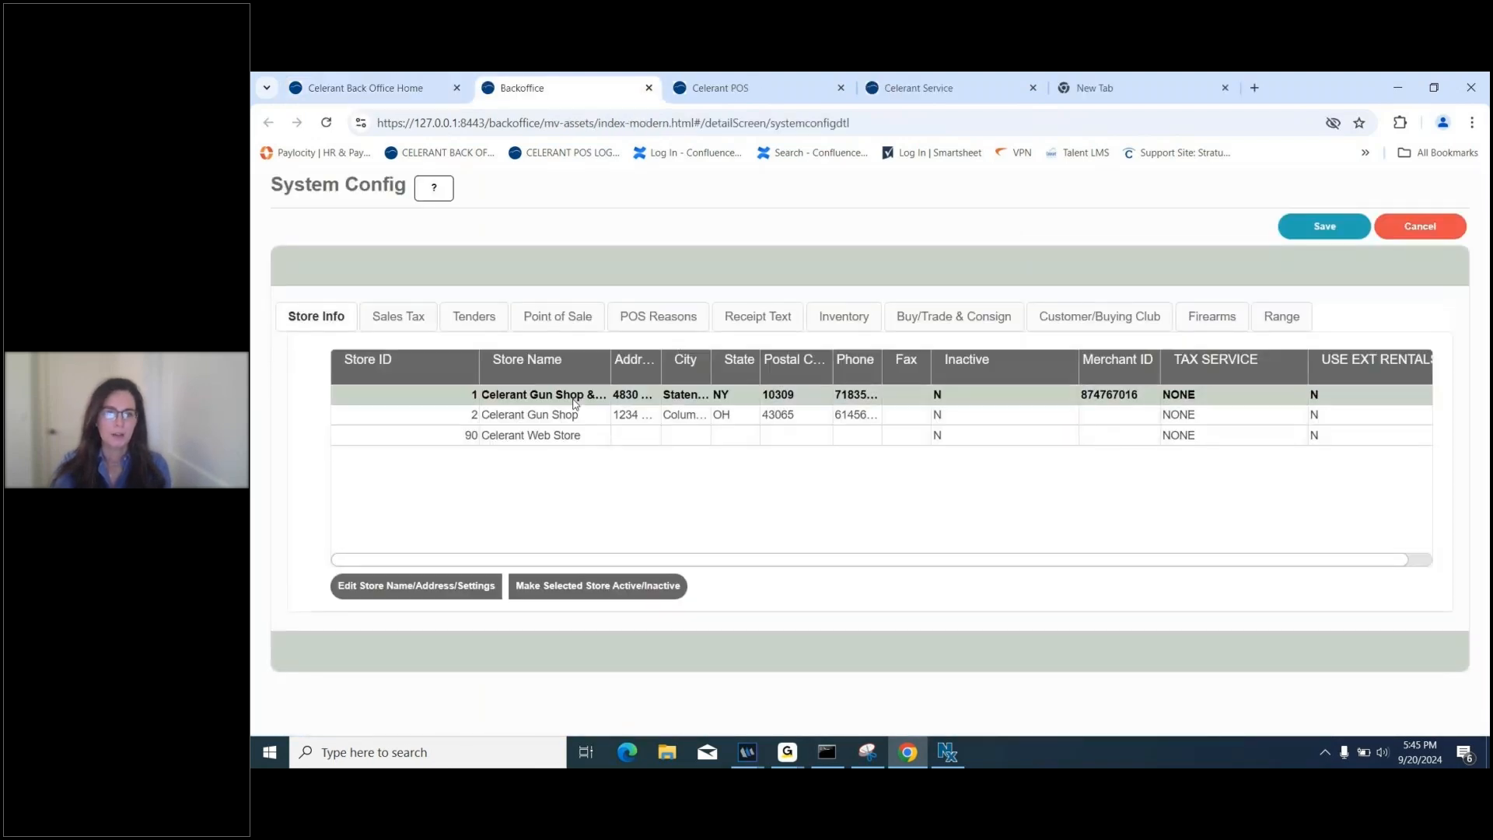
{"action": "left_click", "coordinate": [429, 584]}
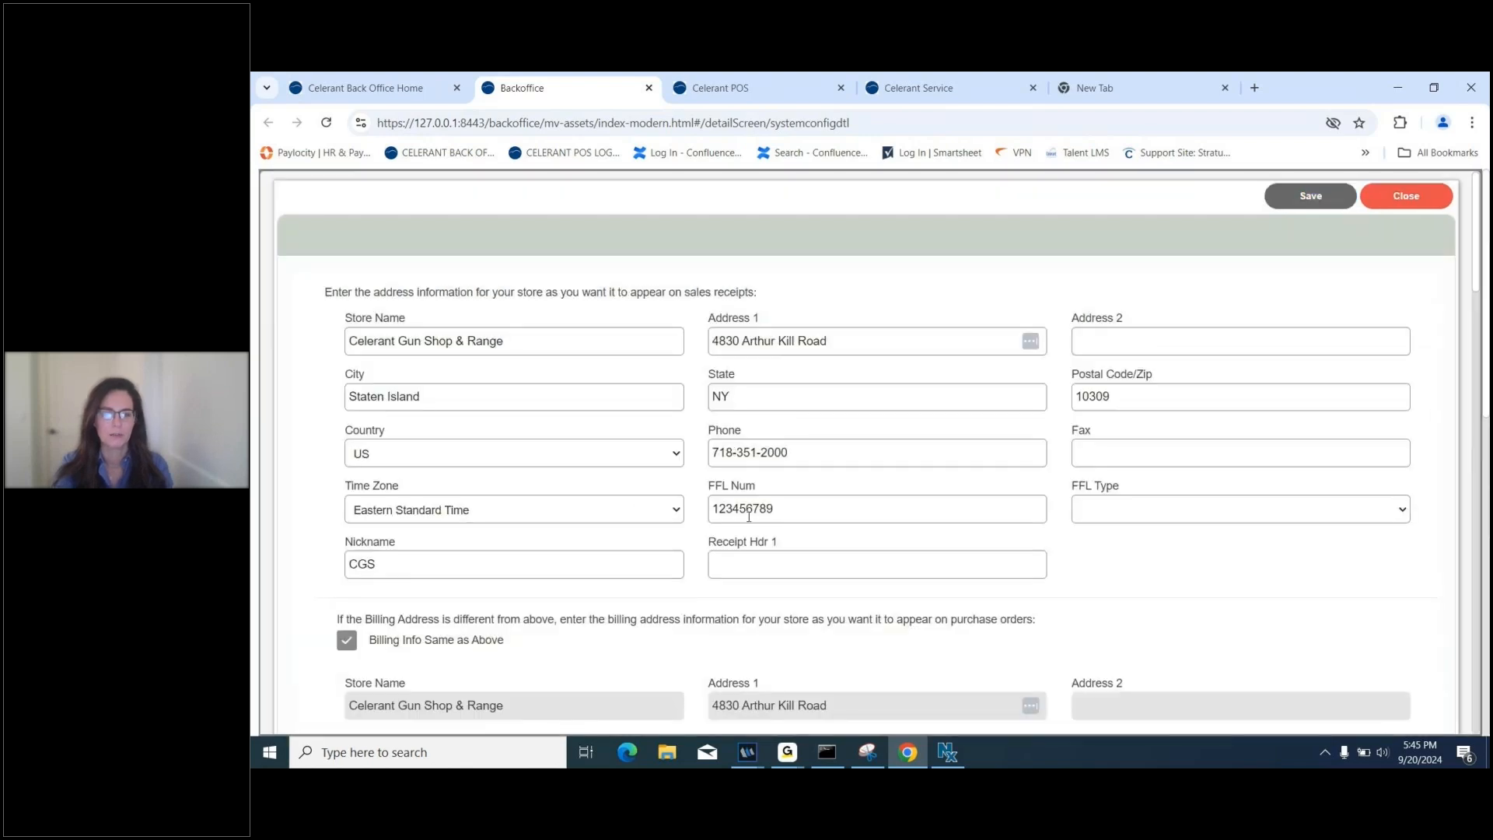
Examine the store's range settings, including lane assignment hours, display increments, default check-in time and online reservation availability.
{"action": "scroll", "coordinate": [748, 515], "scroll_direction": "down", "scroll_amount": 7}
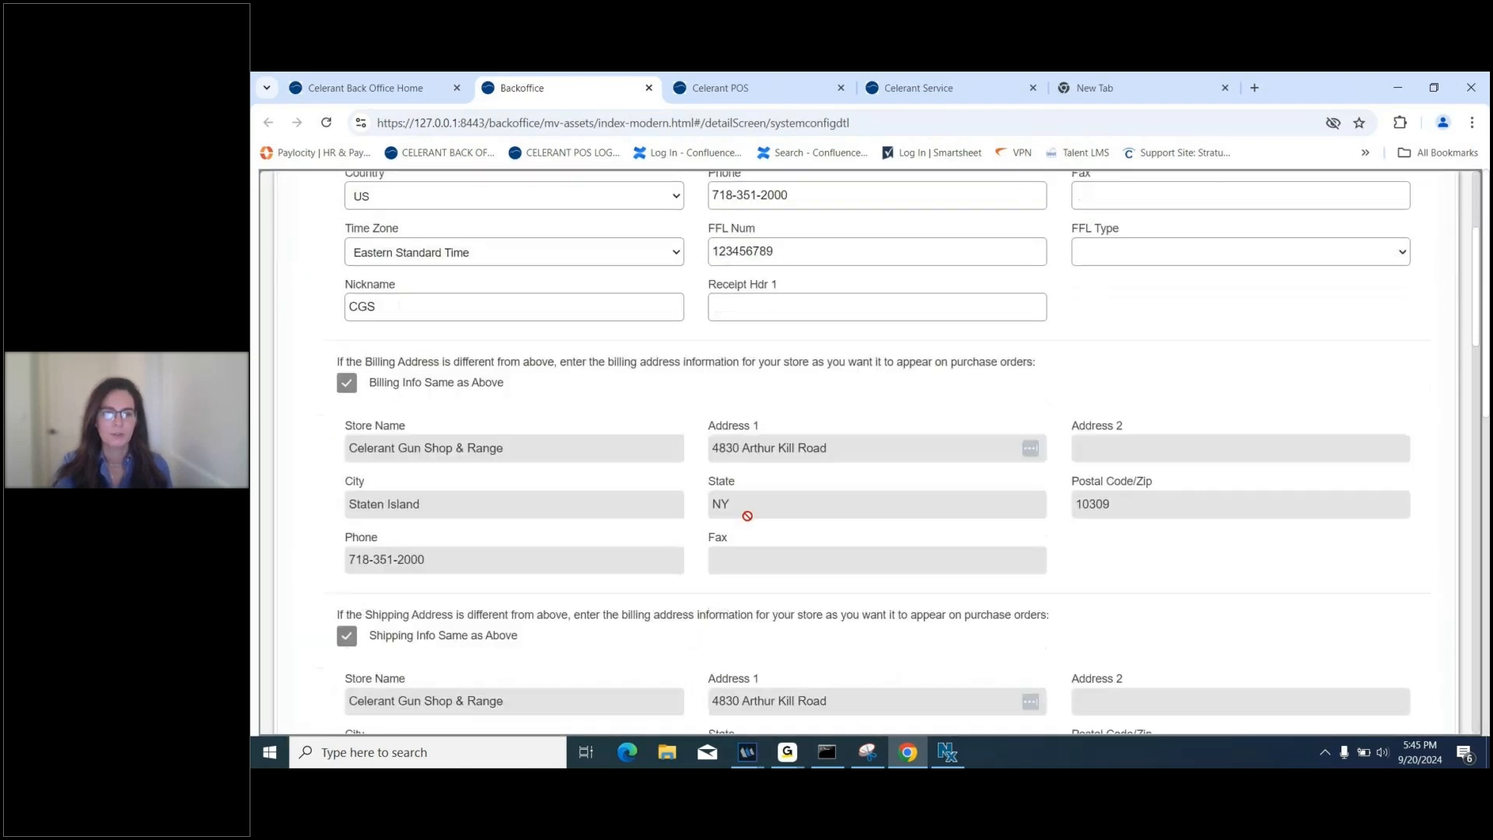
{"action": "scroll", "coordinate": [747, 515], "scroll_direction": "down", "scroll_amount": 5}
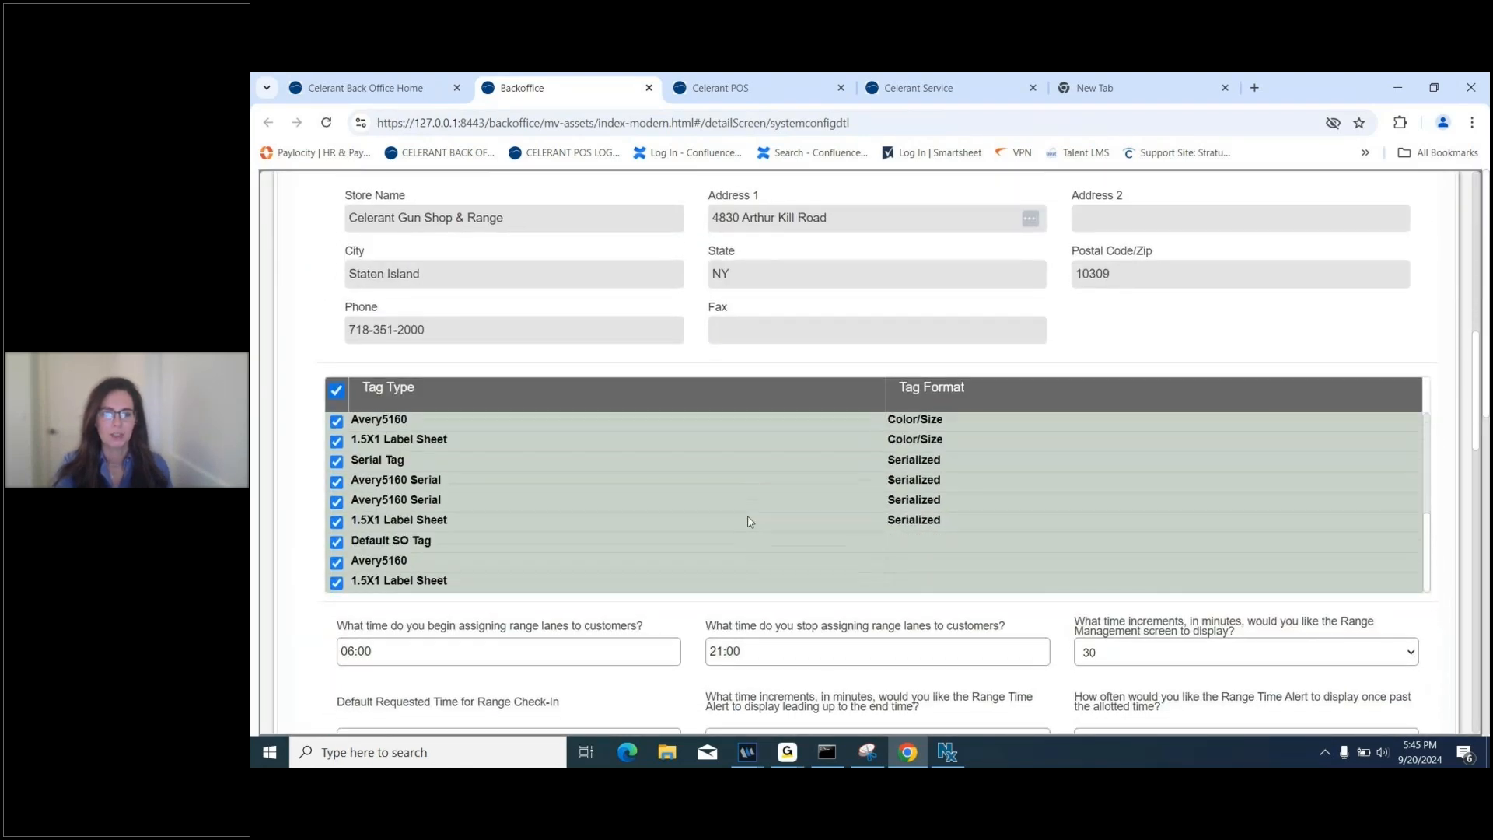
{"action": "scroll", "coordinate": [729, 655], "scroll_direction": "down", "scroll_amount": 4}
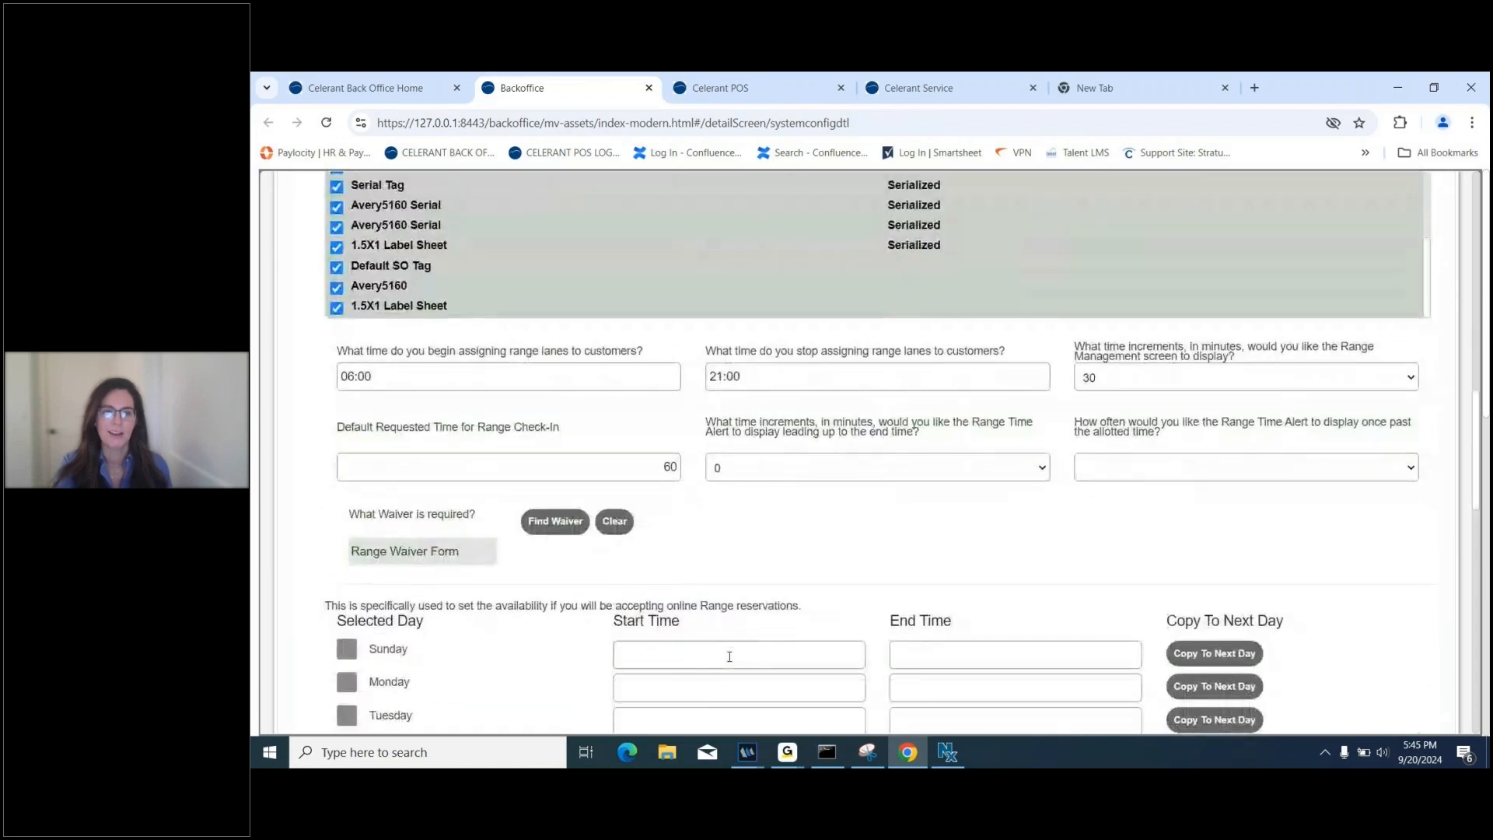
{"action": "scroll", "coordinate": [729, 656], "scroll_direction": "down", "scroll_amount": 2}
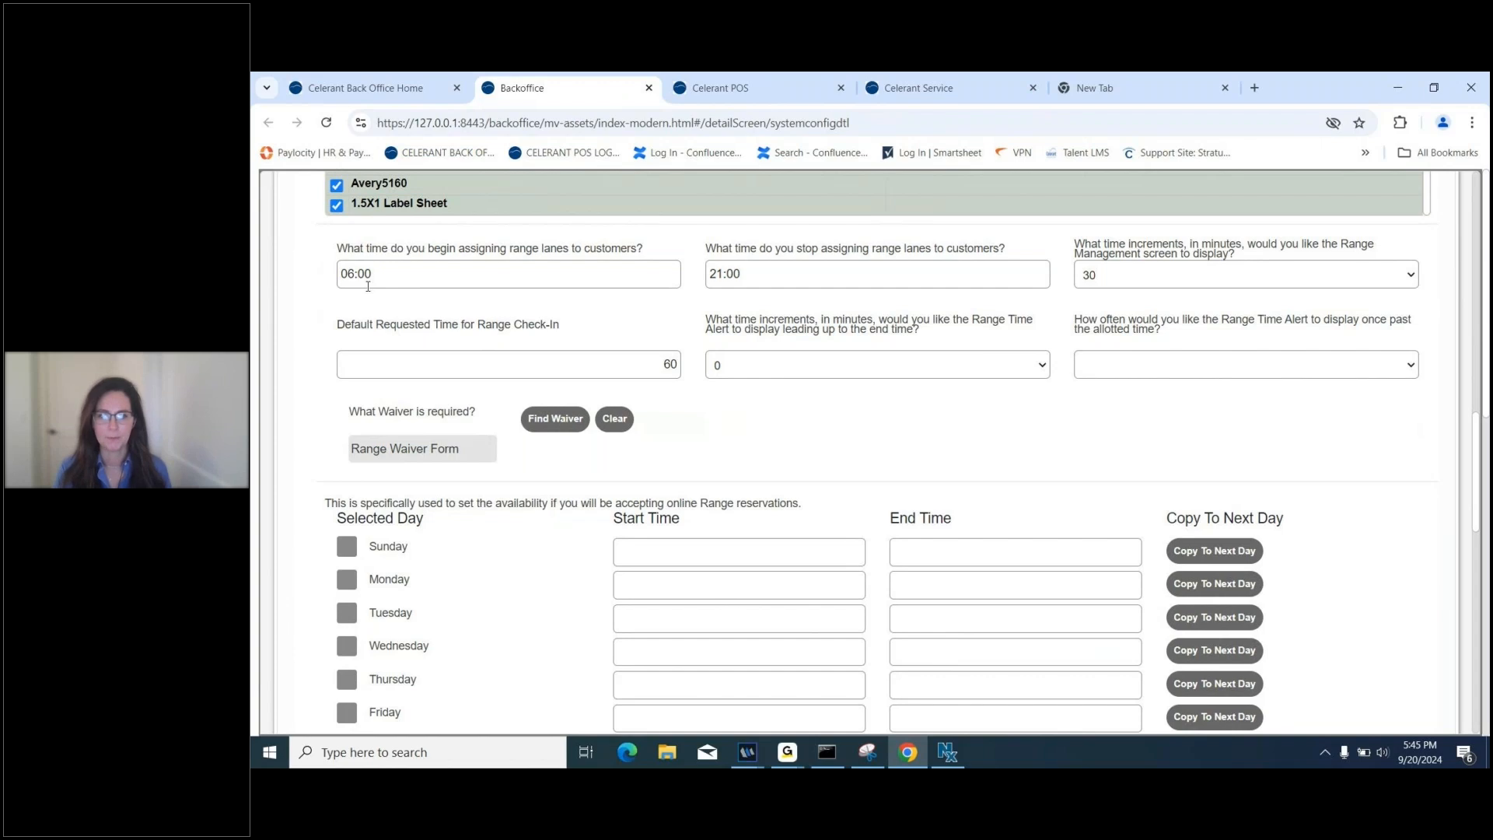
{"action": "left_click", "coordinate": [735, 560]}
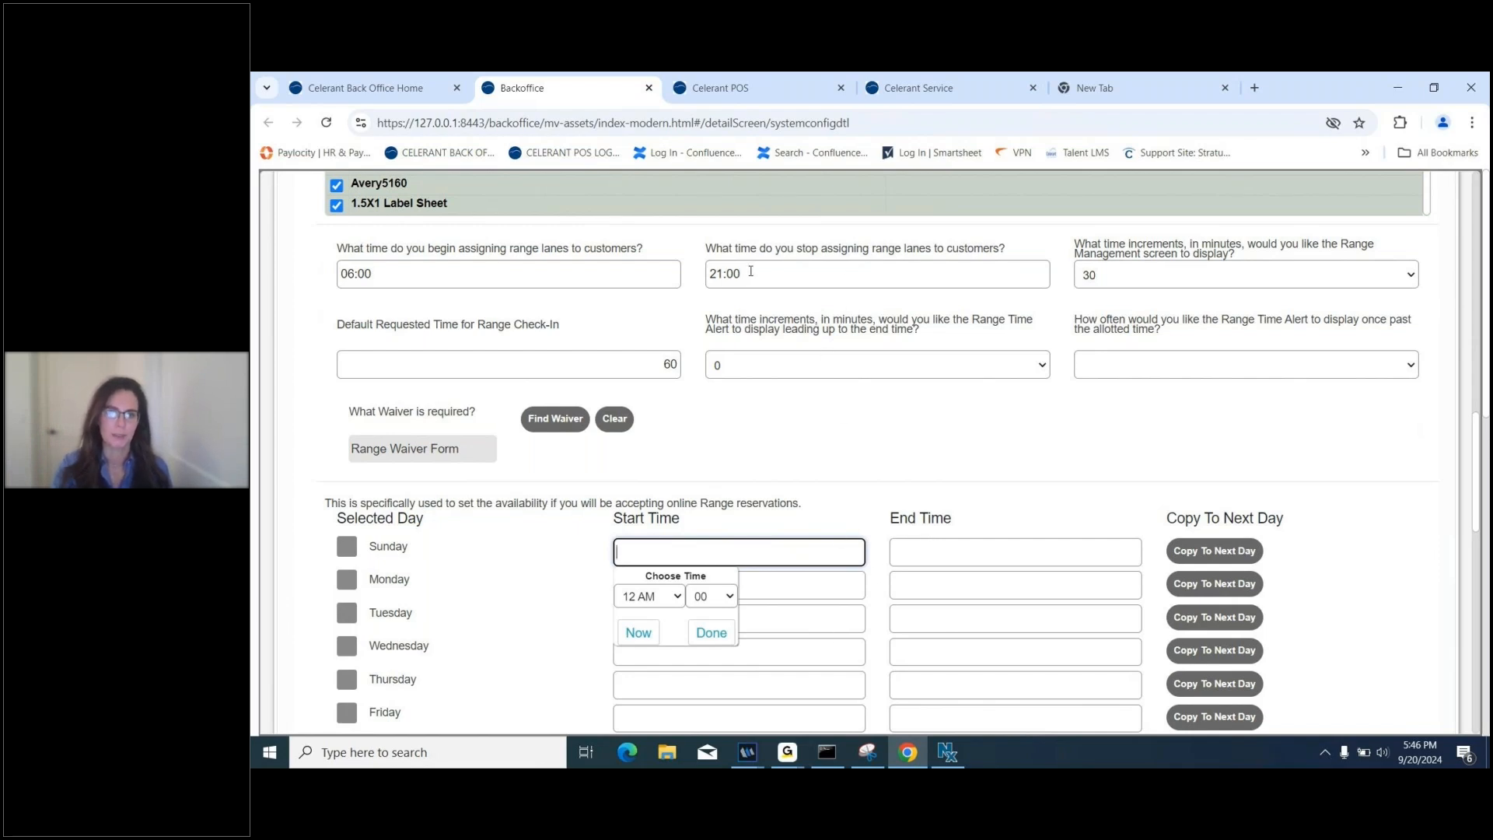
{"action": "left_click", "coordinate": [907, 457]}
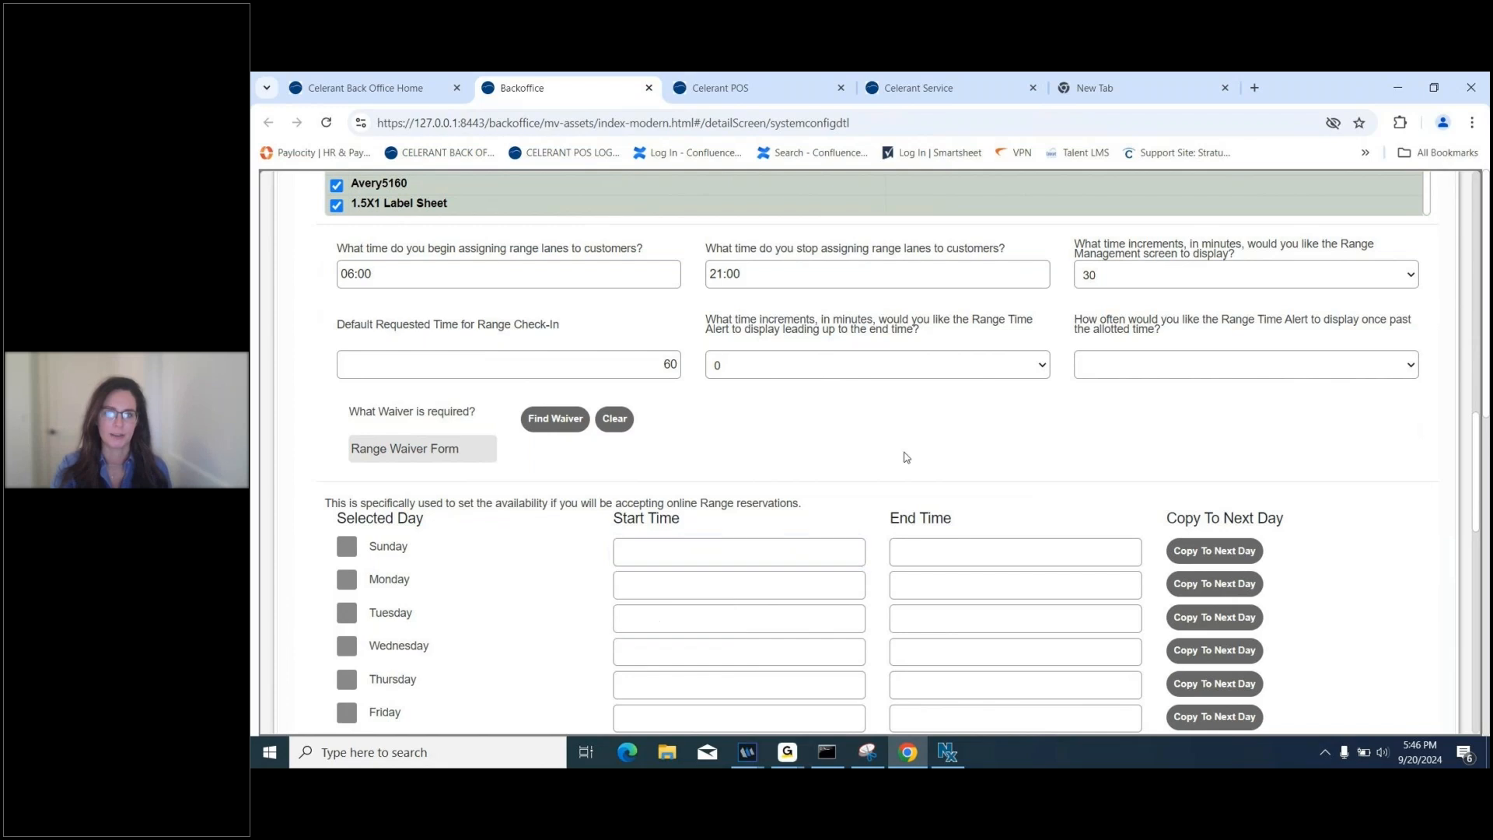
{"action": "left_click", "coordinate": [1152, 288]}
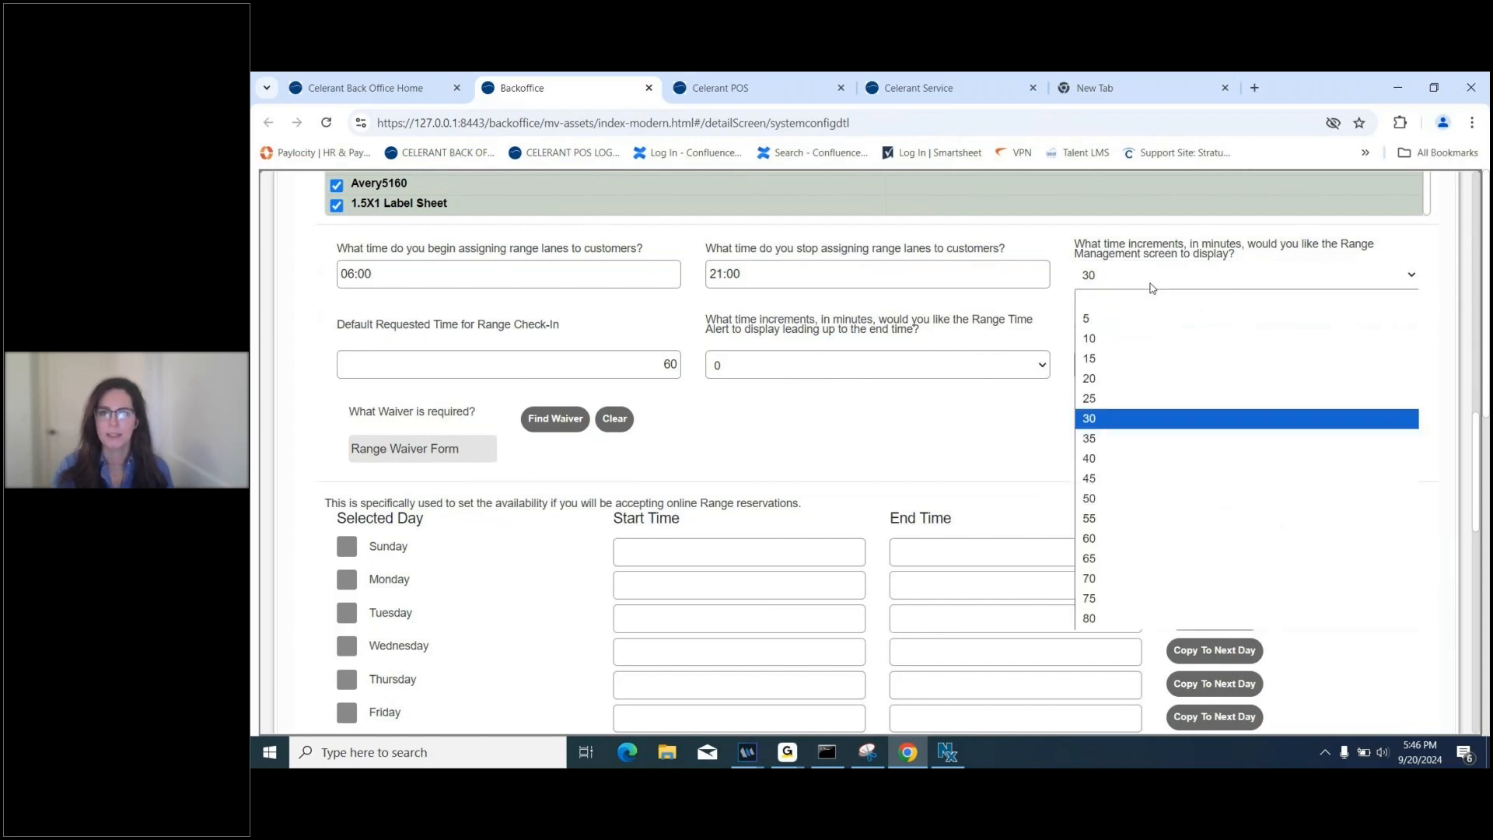
{"action": "left_click", "coordinate": [1149, 286]}
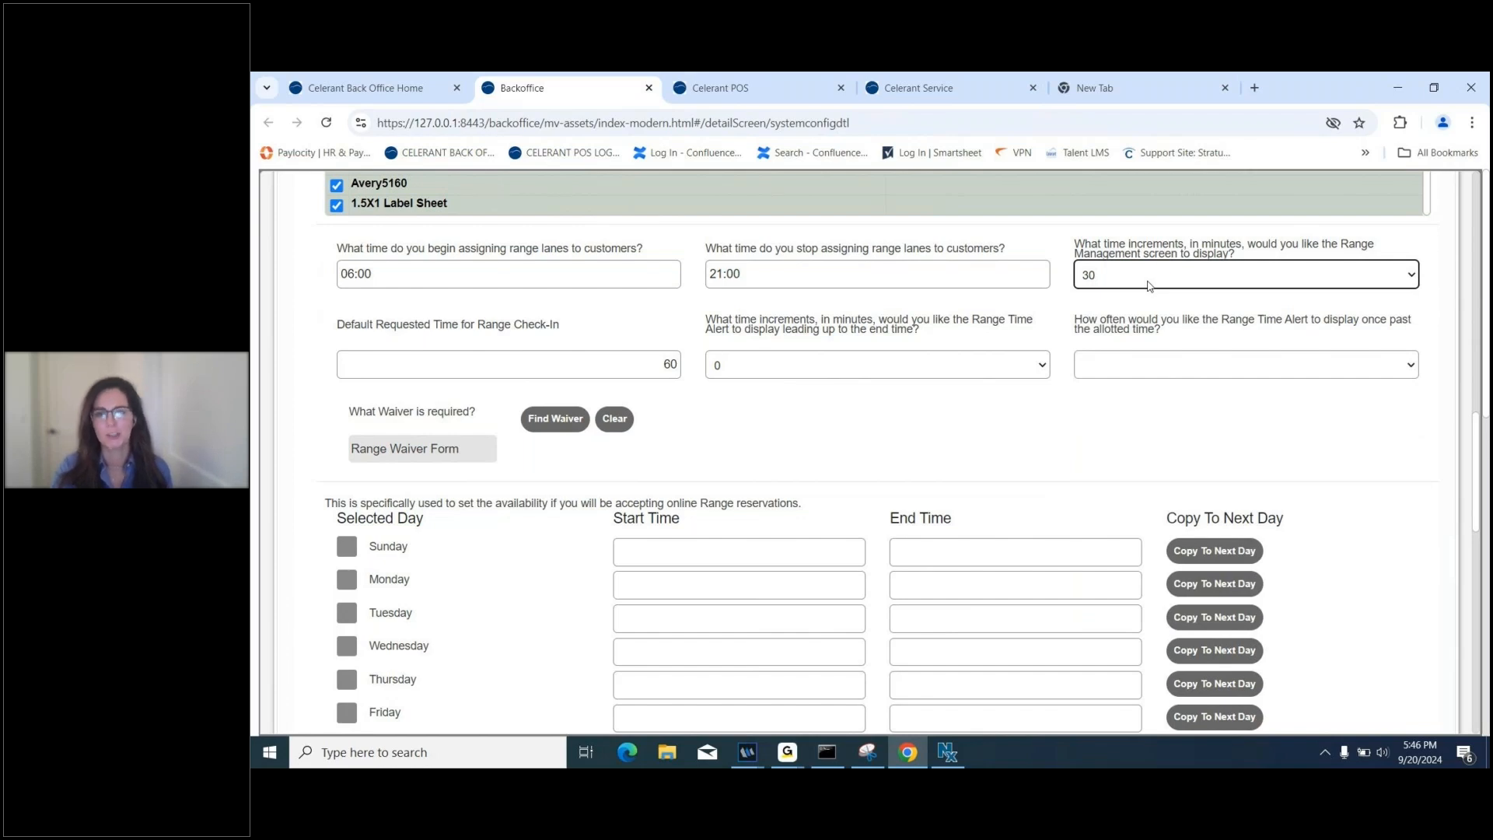
{"action": "left_click", "coordinate": [613, 360]}
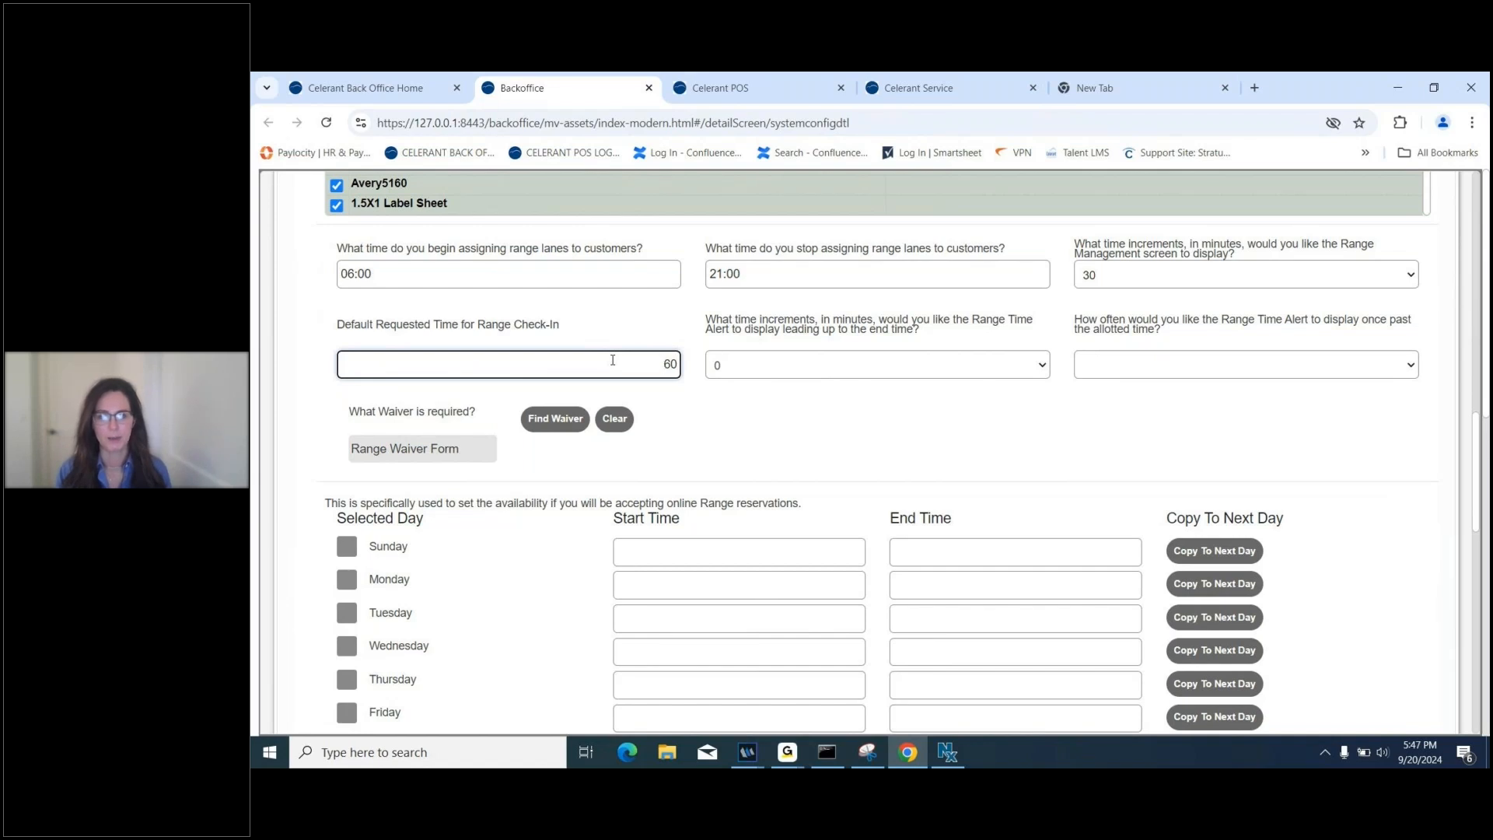
Set the Range Time Alert to 5 minutes both leading up to the end time and past the allotted time, and save the store settings.
{"action": "left_click", "coordinate": [784, 370]}
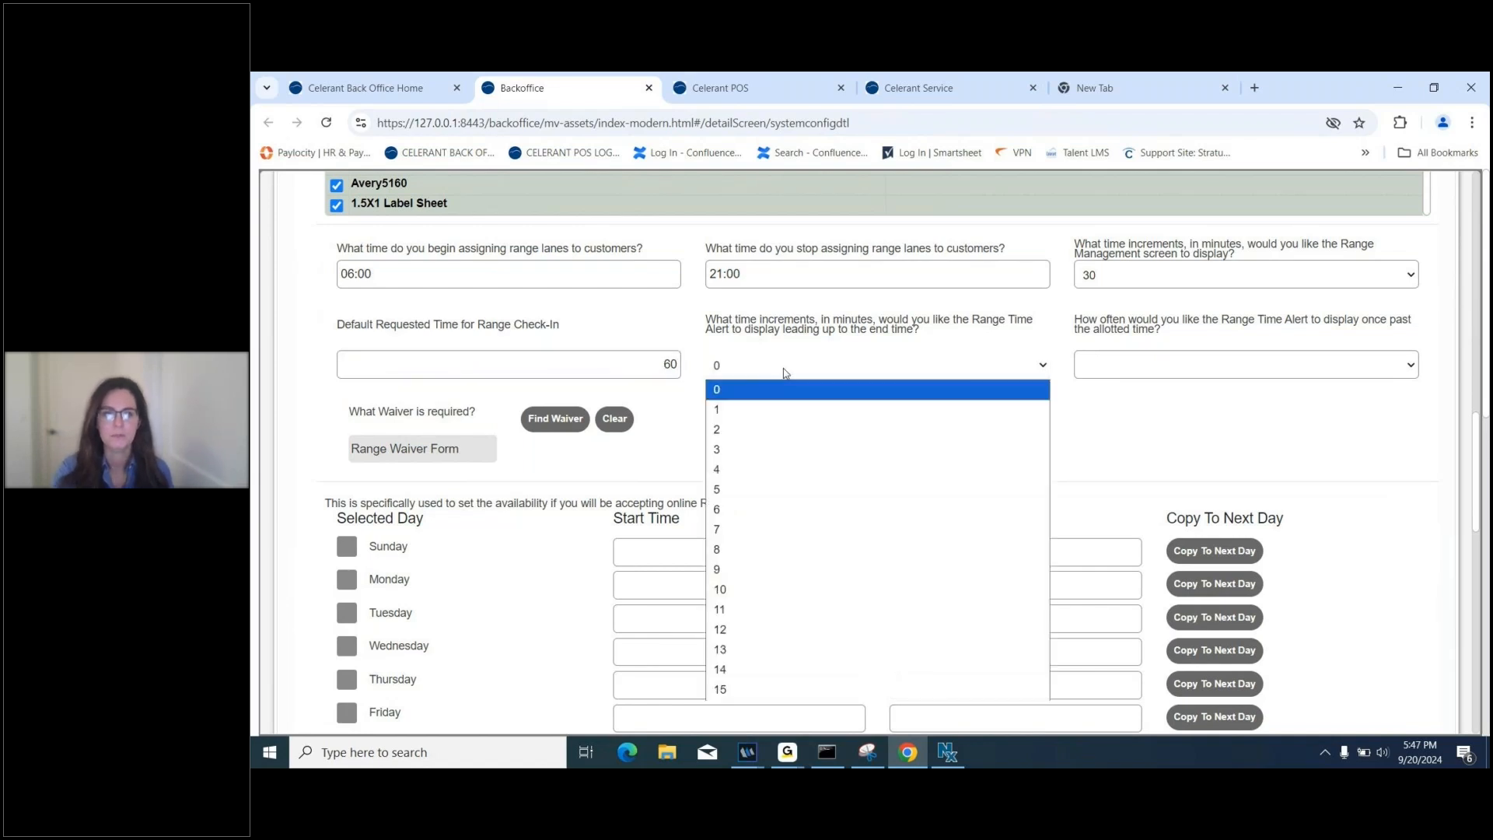
{"action": "left_click", "coordinate": [790, 491]}
{"action": "left_click", "coordinate": [1140, 359]}
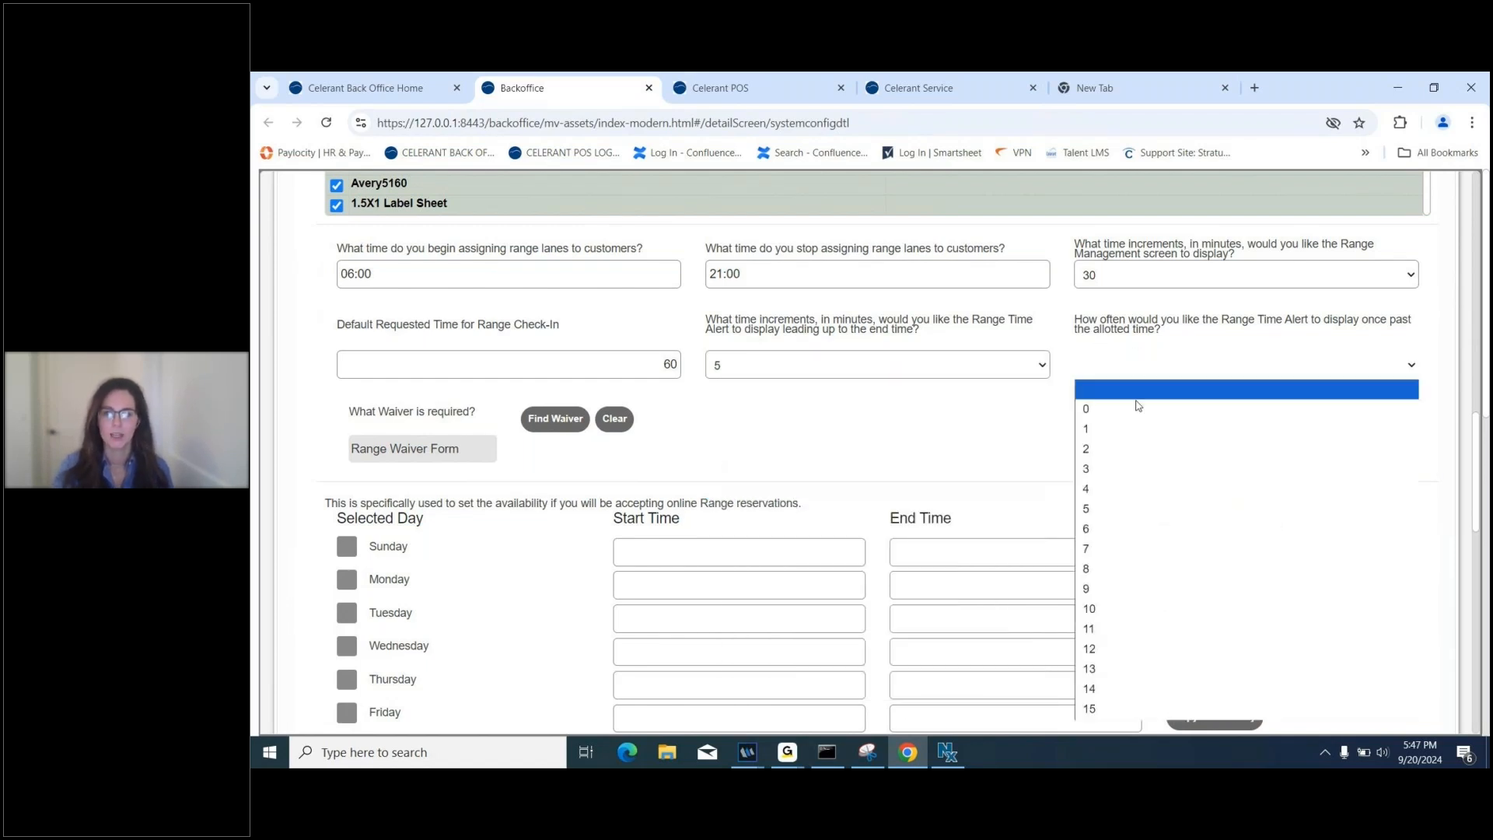
{"action": "left_click", "coordinate": [1143, 506]}
{"action": "left_click", "coordinate": [1021, 444]}
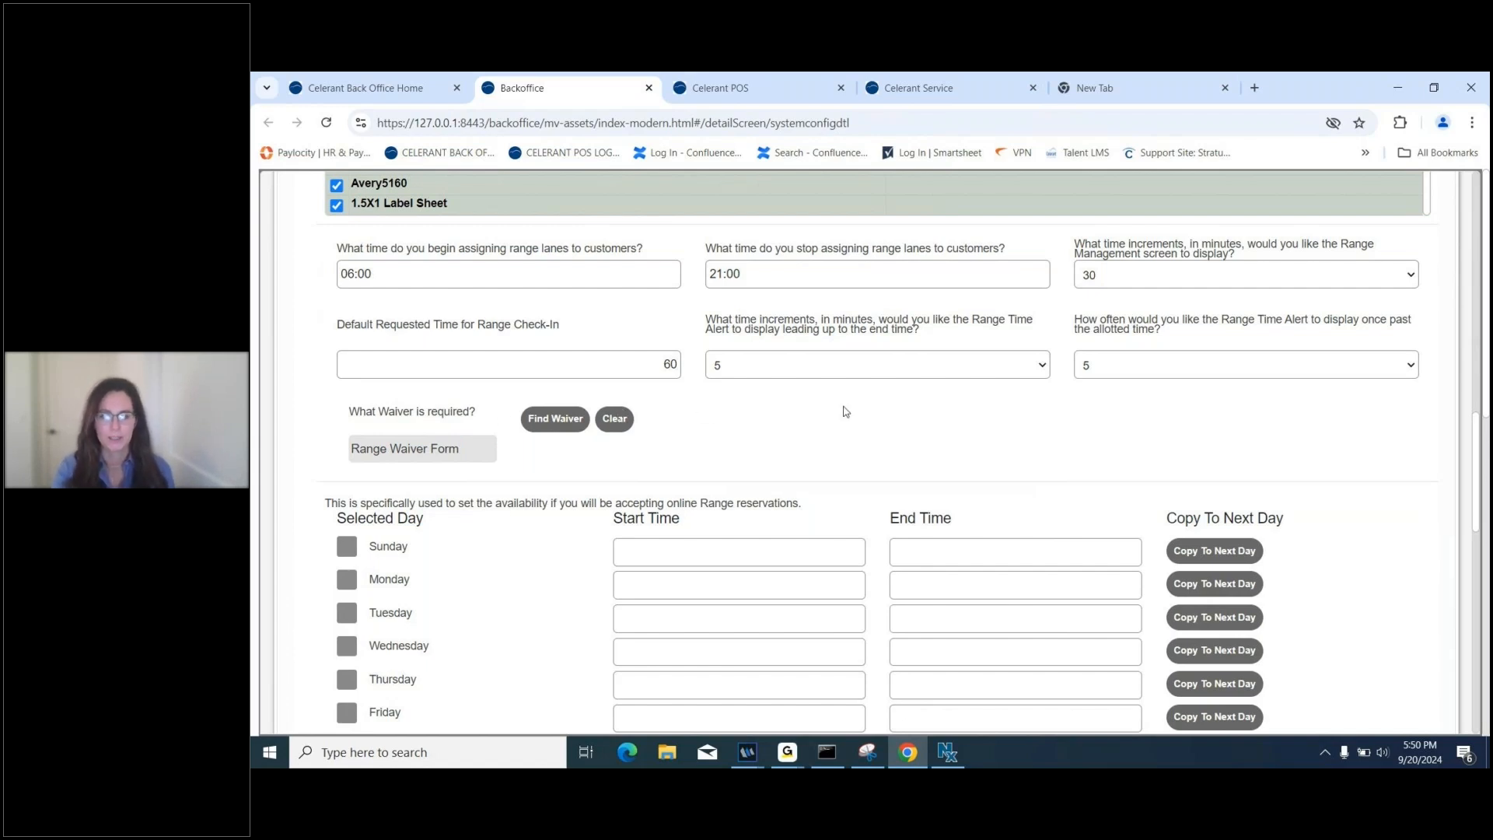
{"action": "scroll", "coordinate": [845, 411], "scroll_direction": "down", "scroll_amount": 3}
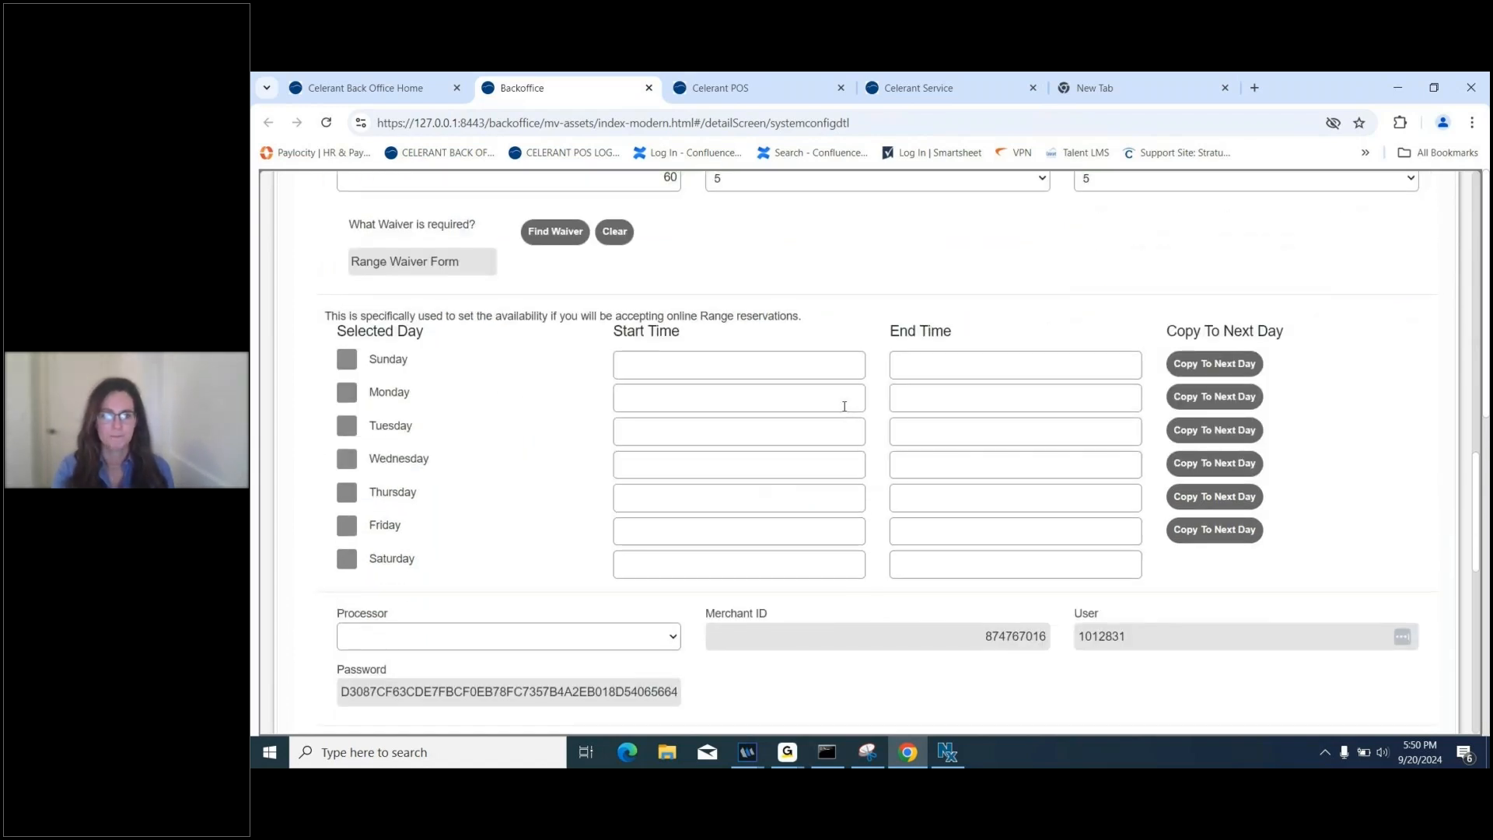
{"action": "scroll", "coordinate": [844, 406], "scroll_direction": "up", "scroll_amount": 1}
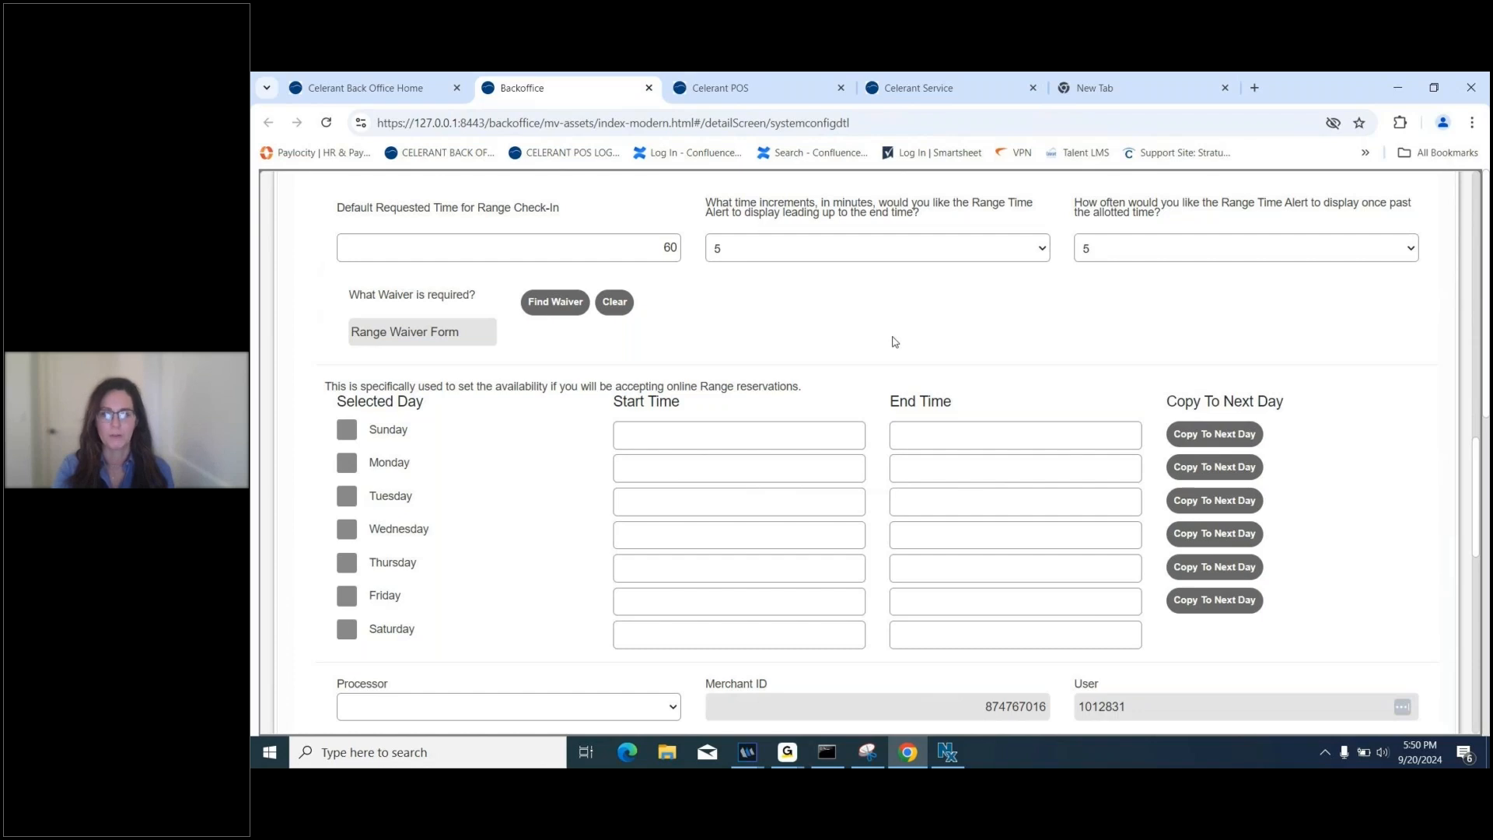
{"action": "scroll", "coordinate": [894, 342], "scroll_direction": "up", "scroll_amount": 15}
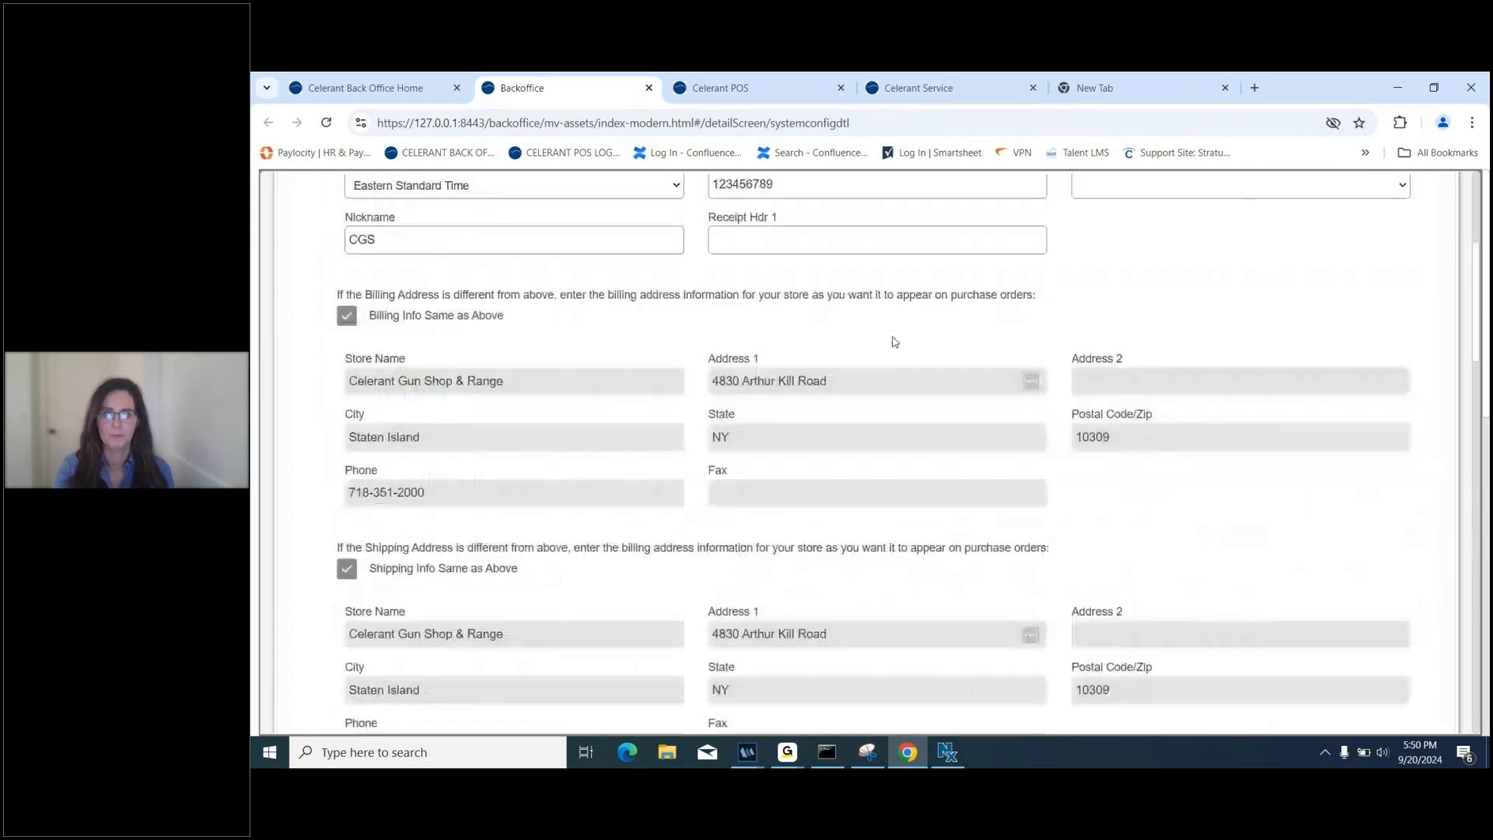
{"action": "left_click", "coordinate": [1329, 198]}
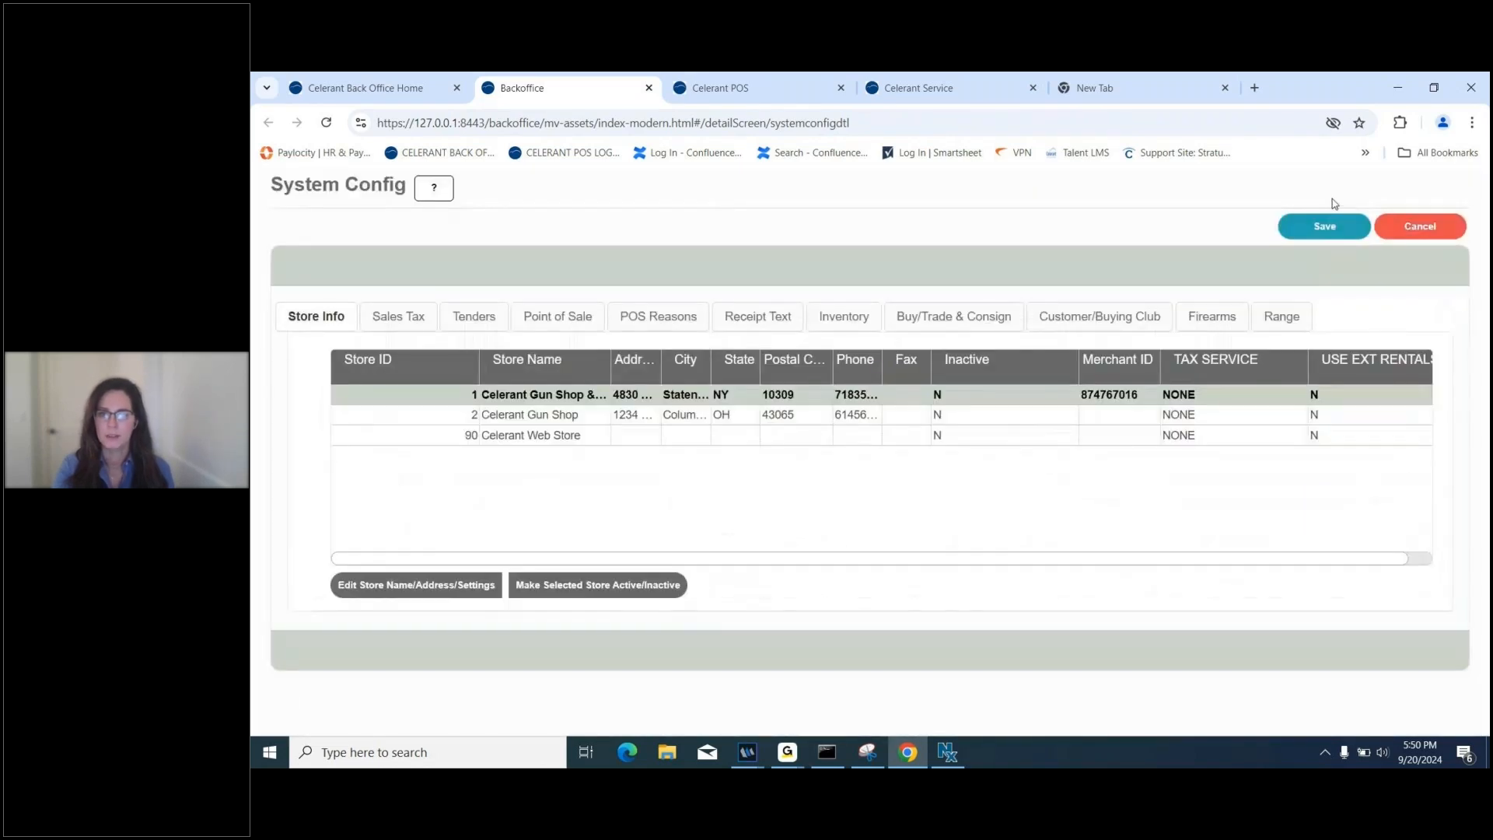
Review the system-wide range payment timing and Range Item Menu settings, and save the system configuration.
{"action": "left_click", "coordinate": [1282, 330]}
{"action": "scroll", "coordinate": [1196, 437], "scroll_direction": "down", "scroll_amount": 2}
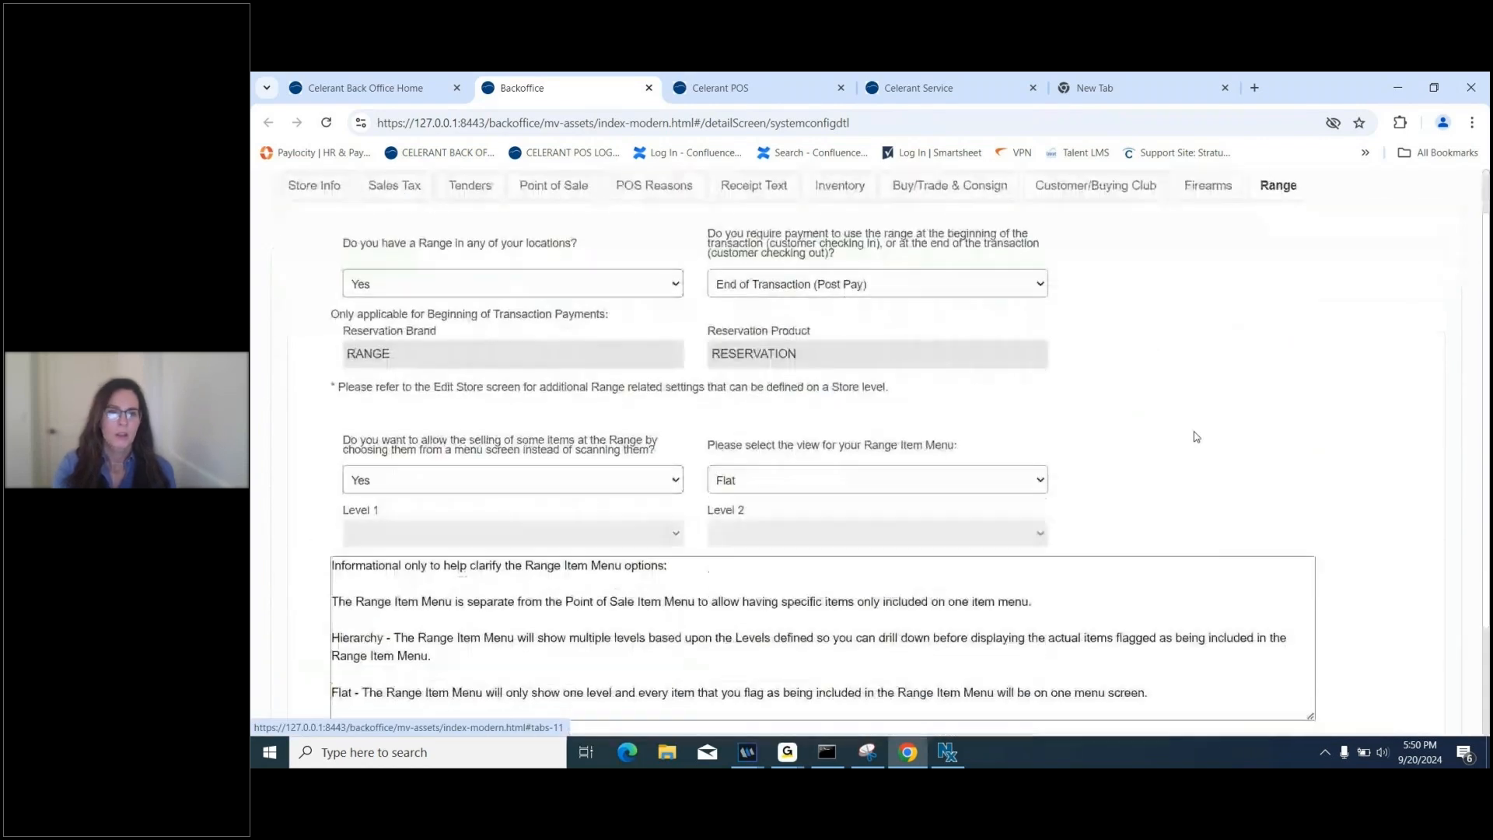
{"action": "left_click", "coordinate": [833, 288]}
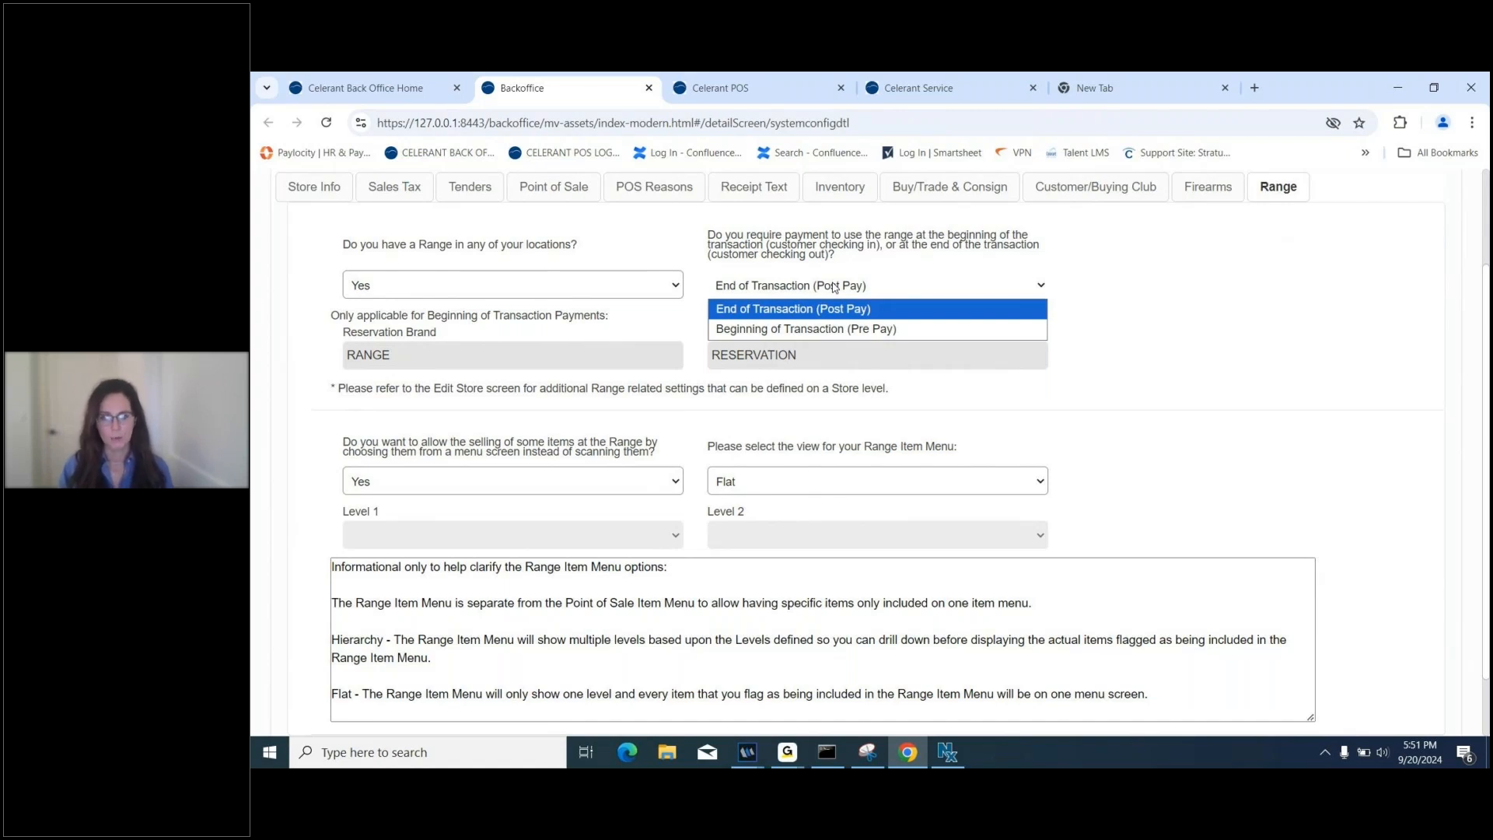
{"action": "scroll", "coordinate": [833, 288], "scroll_direction": "down", "scroll_amount": 2}
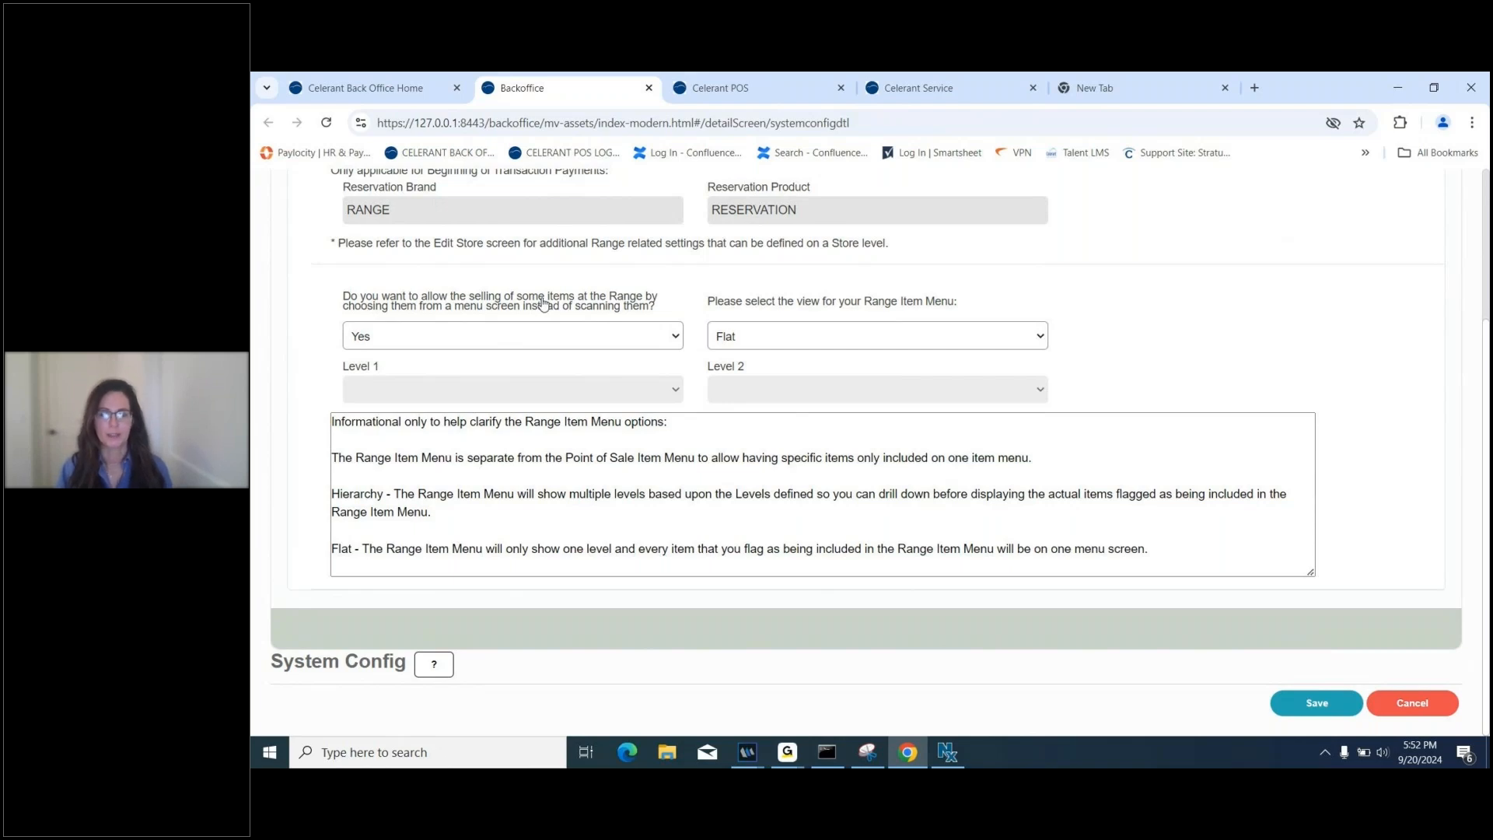
{"action": "left_click", "coordinate": [1317, 703]}
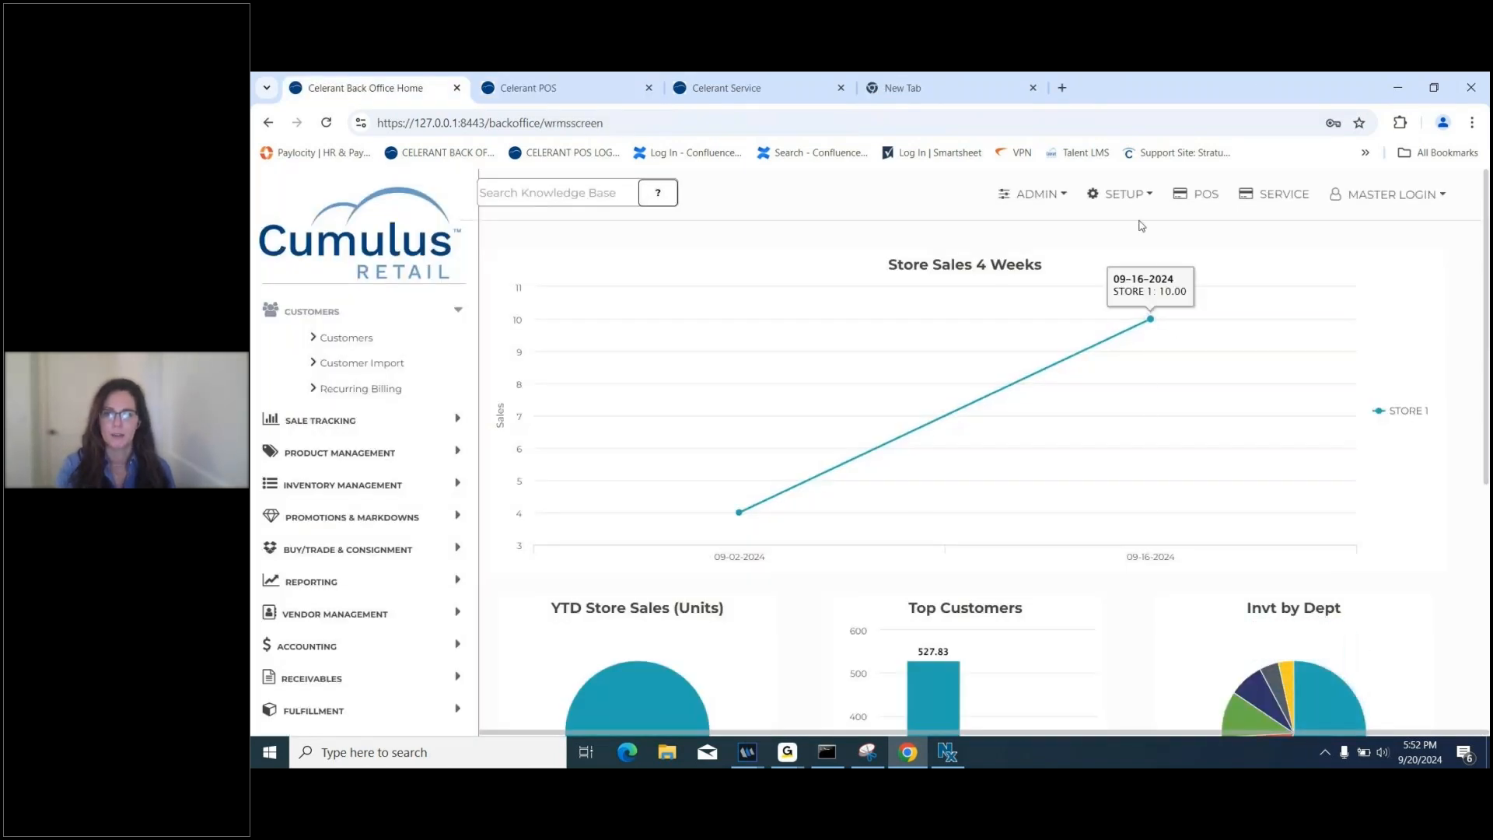
Open the Resource Types list from the Sale Tracking setup options.
{"action": "left_click", "coordinate": [1127, 194]}
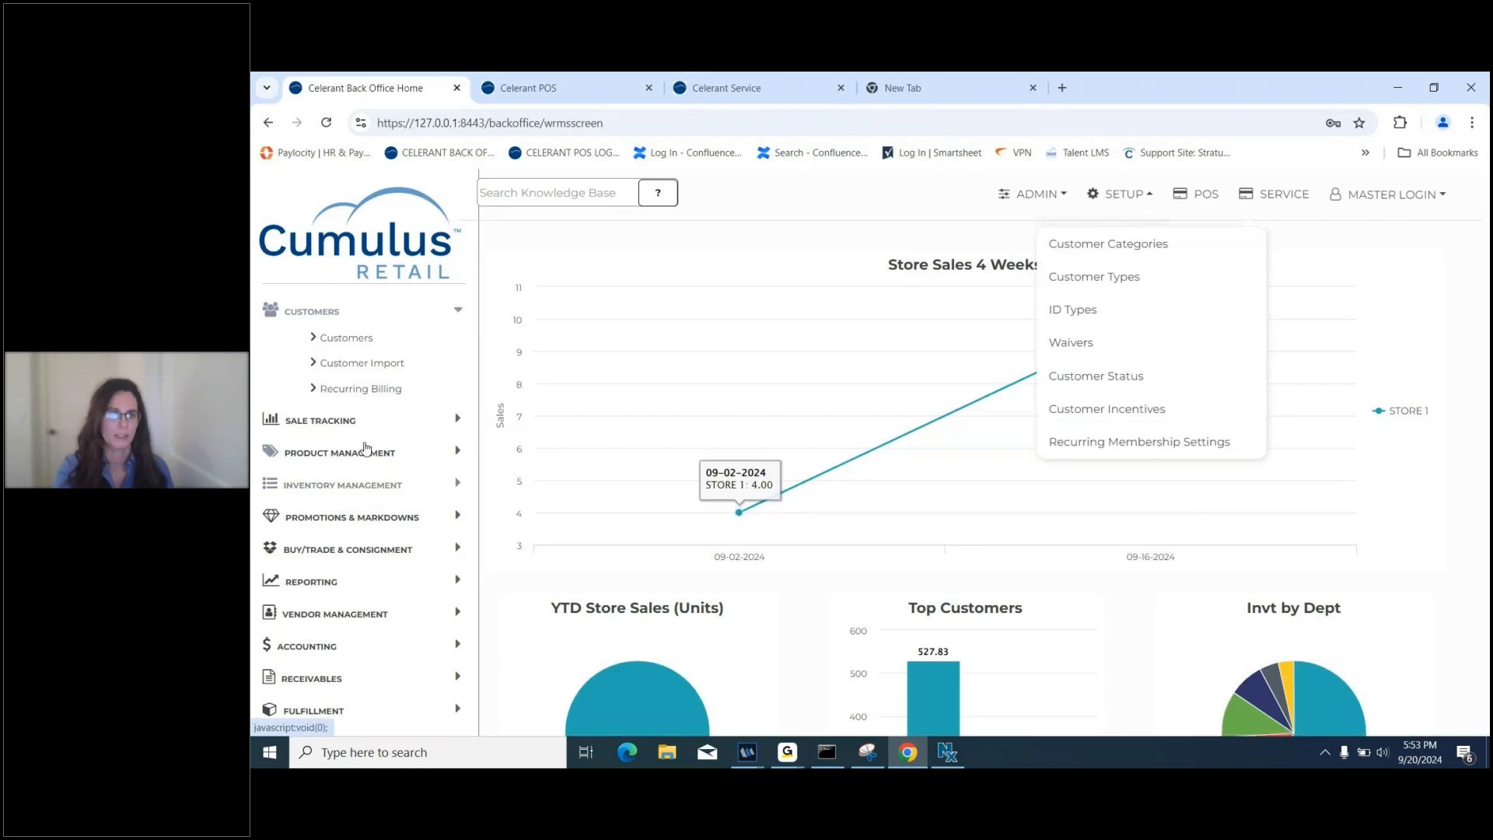
{"action": "left_click", "coordinate": [333, 420]}
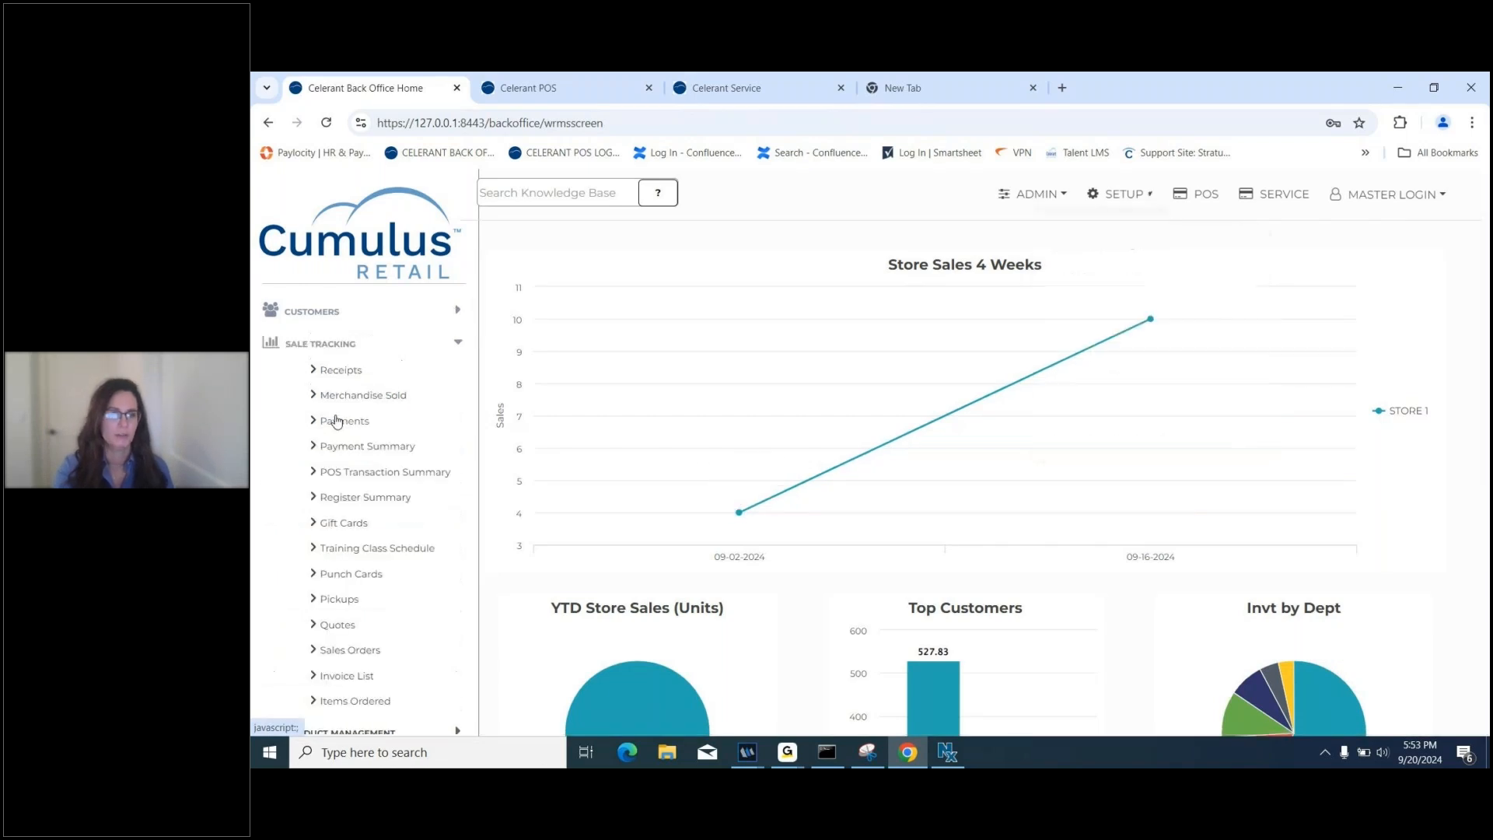
{"action": "left_click", "coordinate": [1120, 196]}
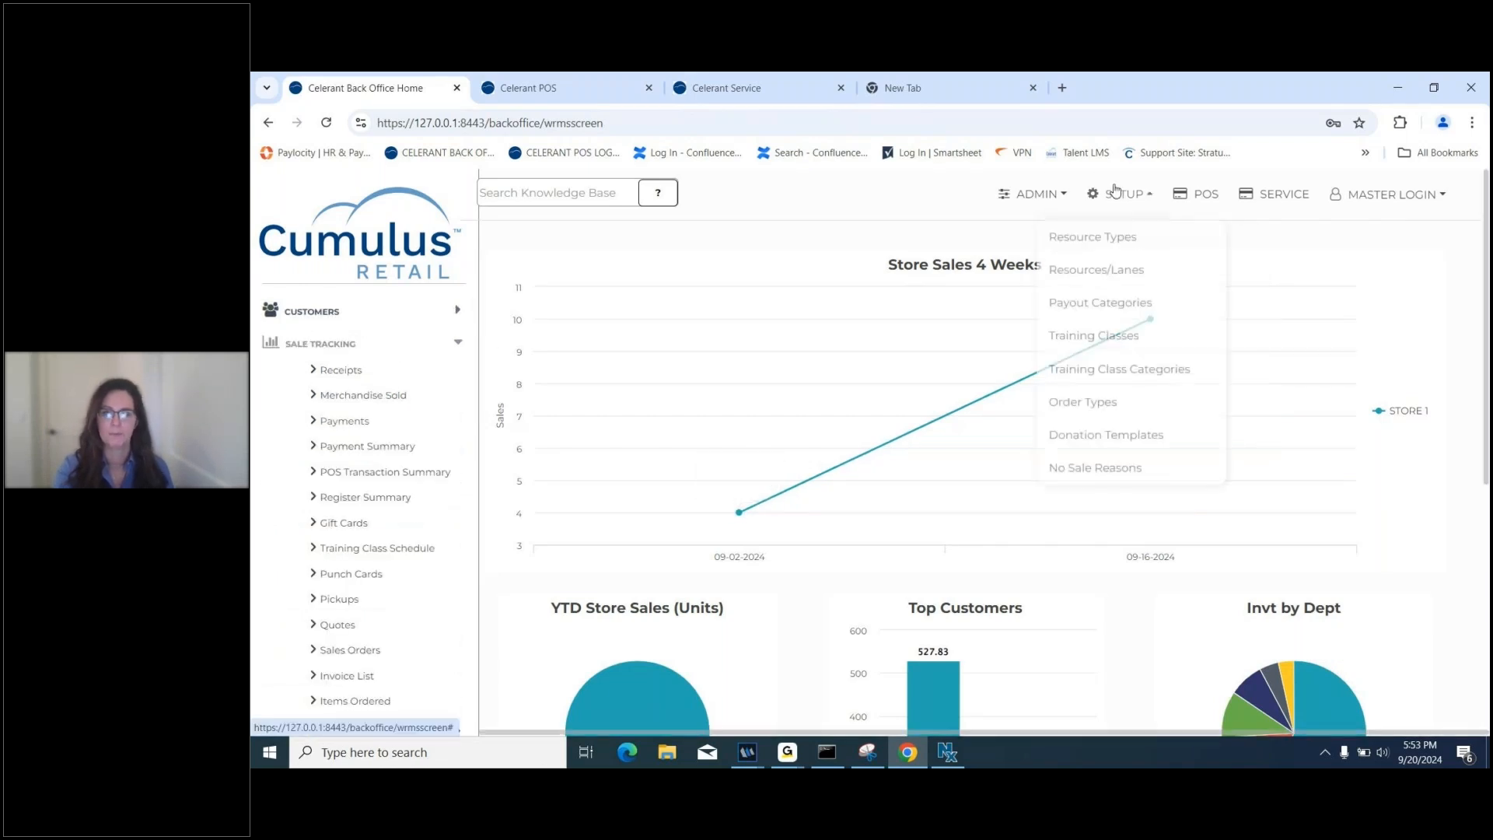
{"action": "left_click", "coordinate": [1119, 243]}
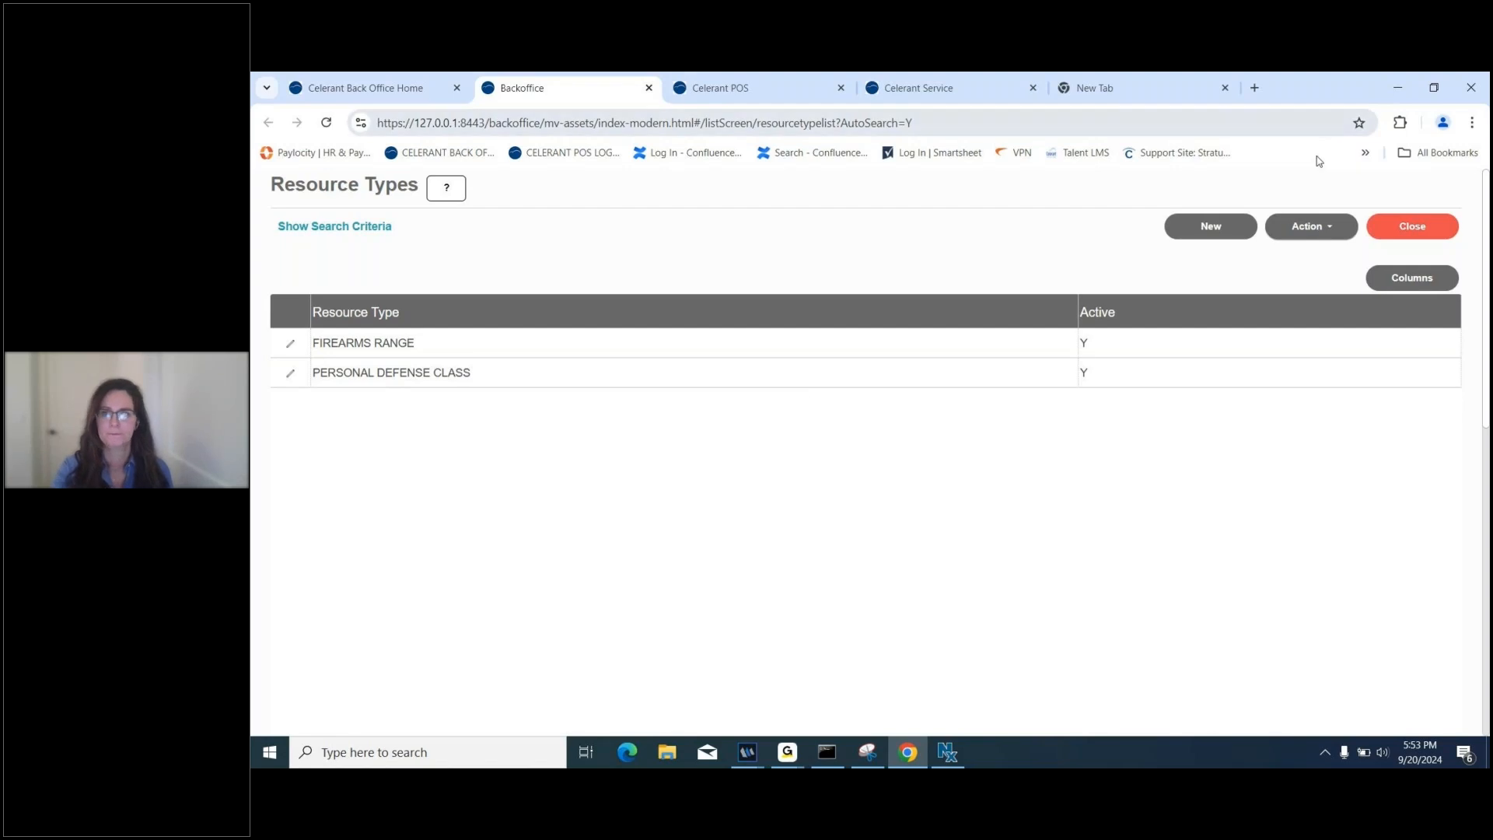
Examine the fee and waiver options for a new resource type, exit without saving, and close the Resource Types list.
{"action": "left_click", "coordinate": [1212, 225]}
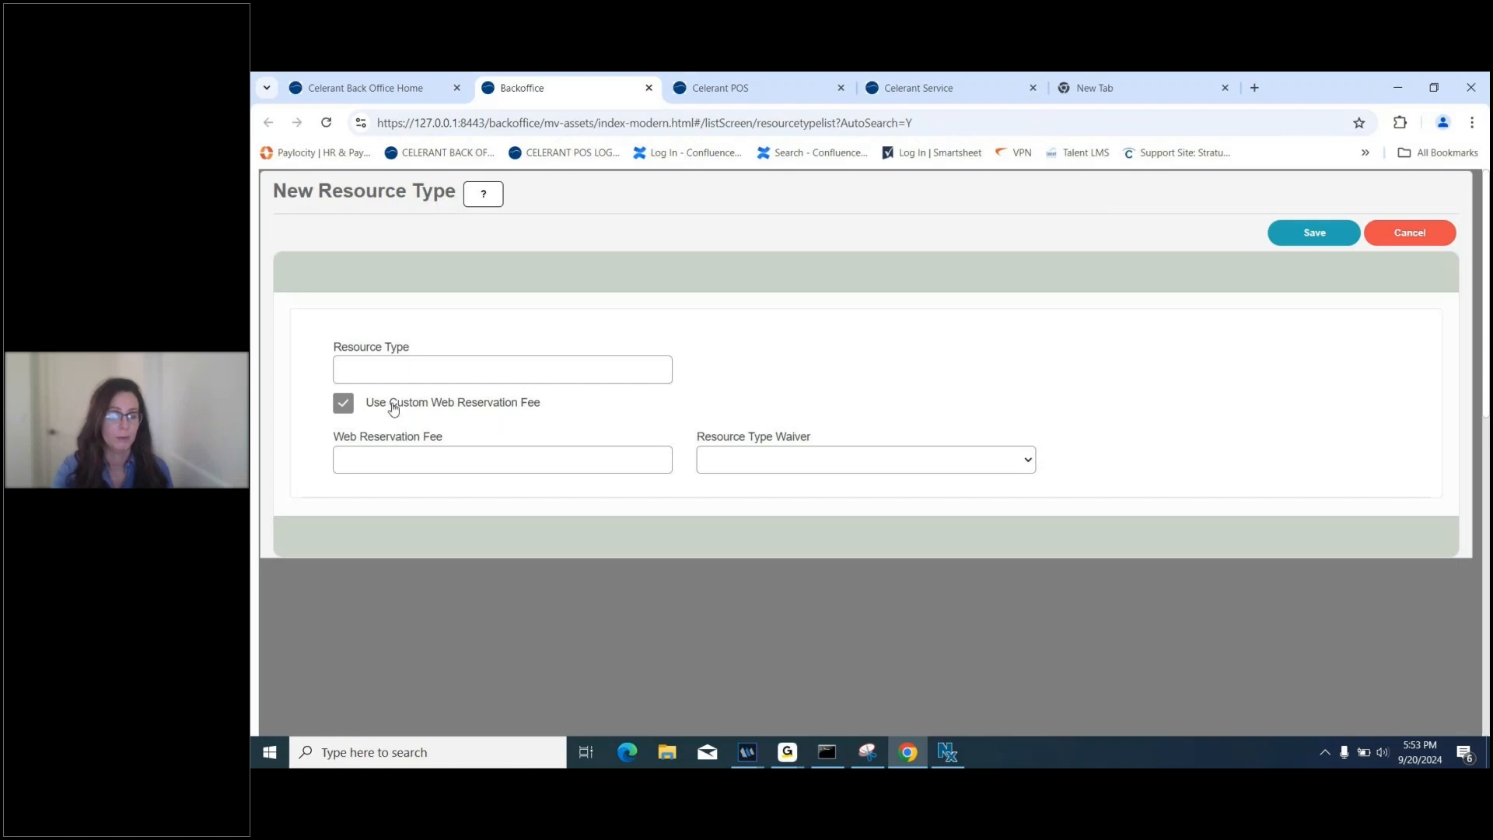
{"action": "left_click", "coordinate": [772, 459]}
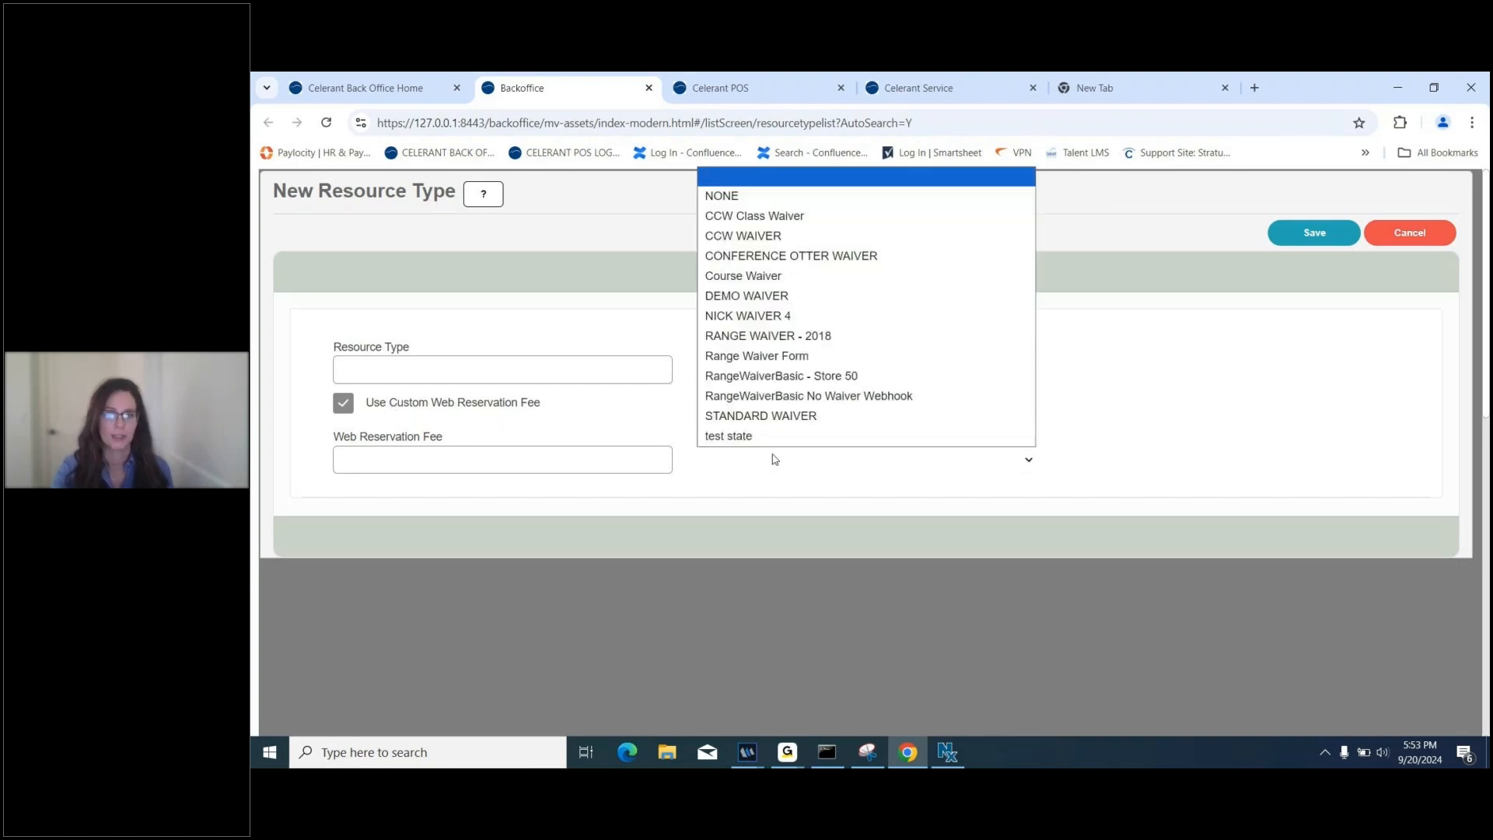
{"action": "left_click", "coordinate": [773, 458]}
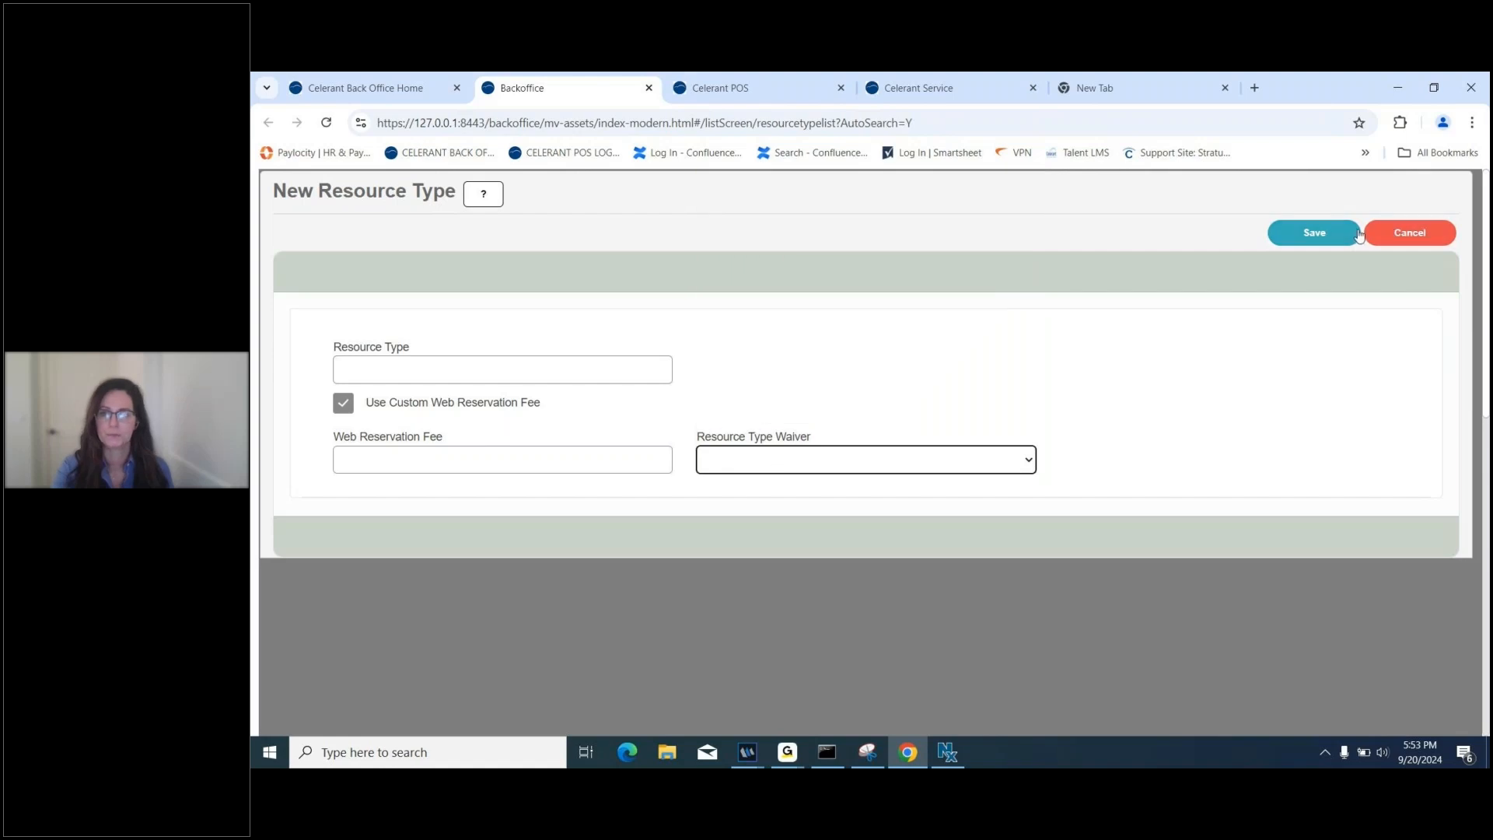
{"action": "left_click", "coordinate": [1397, 233]}
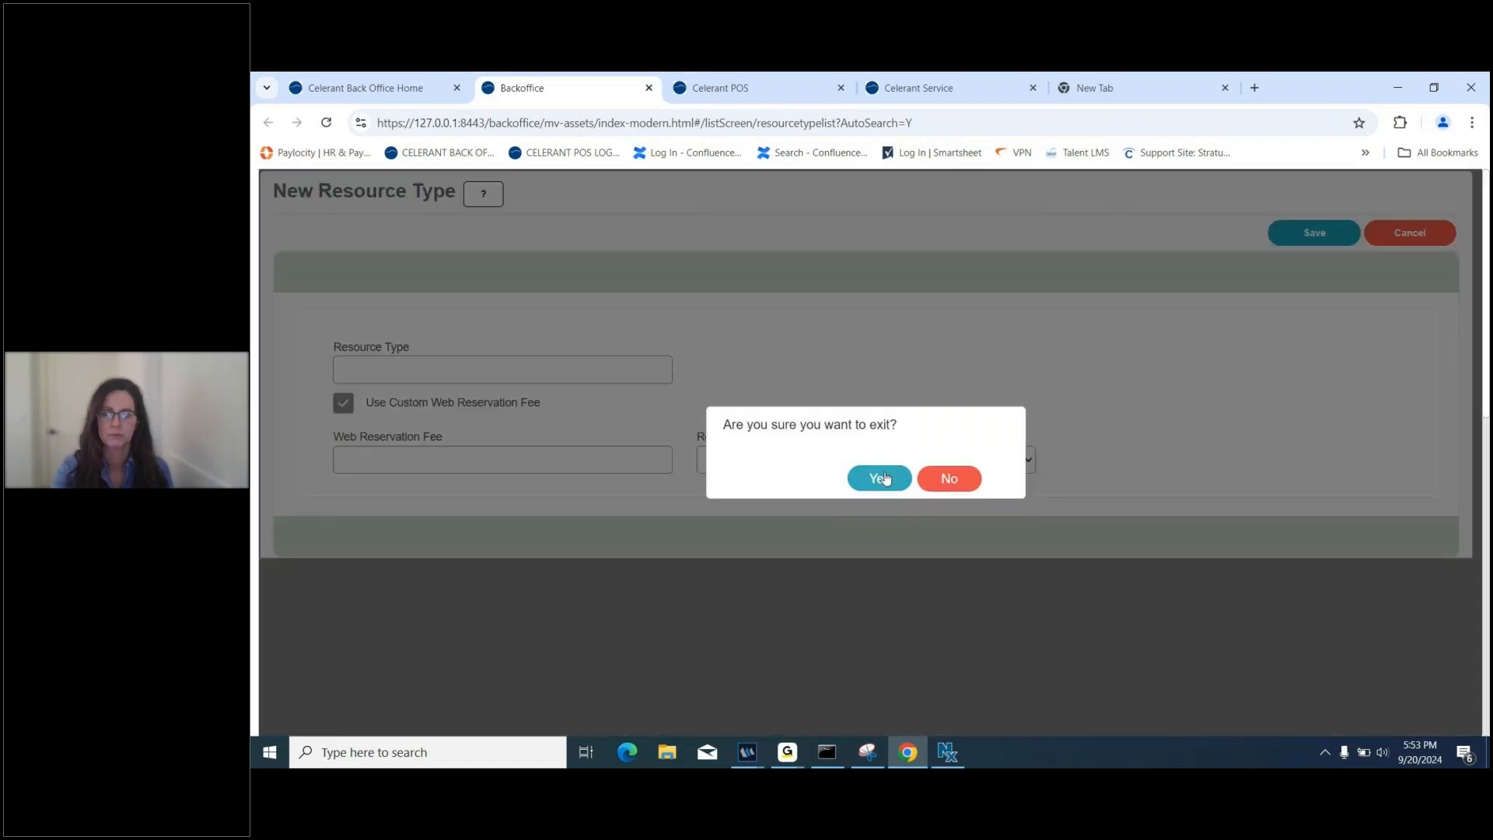
{"action": "left_click", "coordinate": [885, 478]}
{"action": "left_click", "coordinate": [1421, 233]}
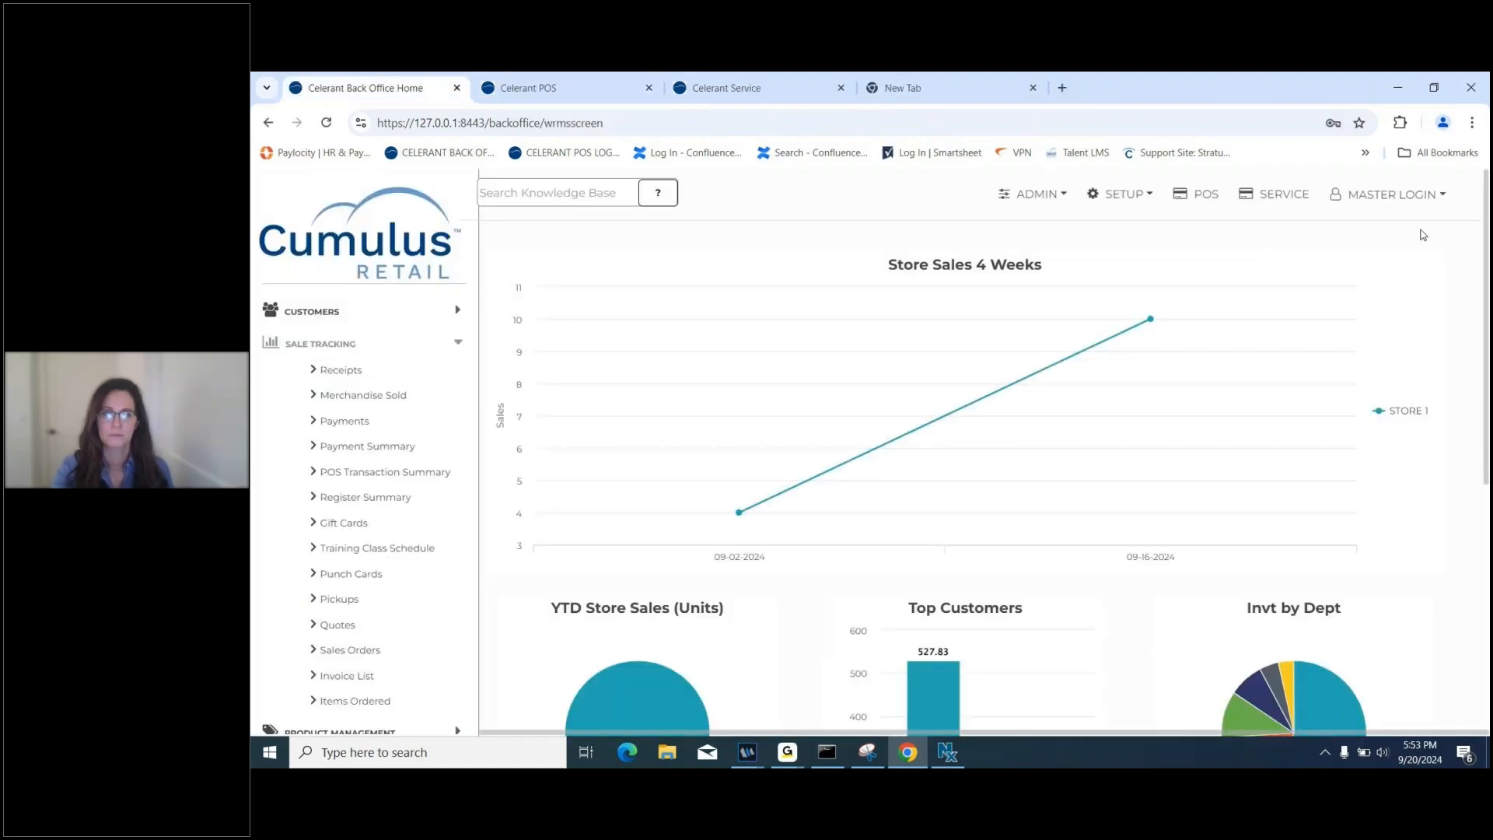
Open the Resources/Lanes setup for Sale Tracking and list all existing resources.
{"action": "left_click", "coordinate": [1128, 194]}
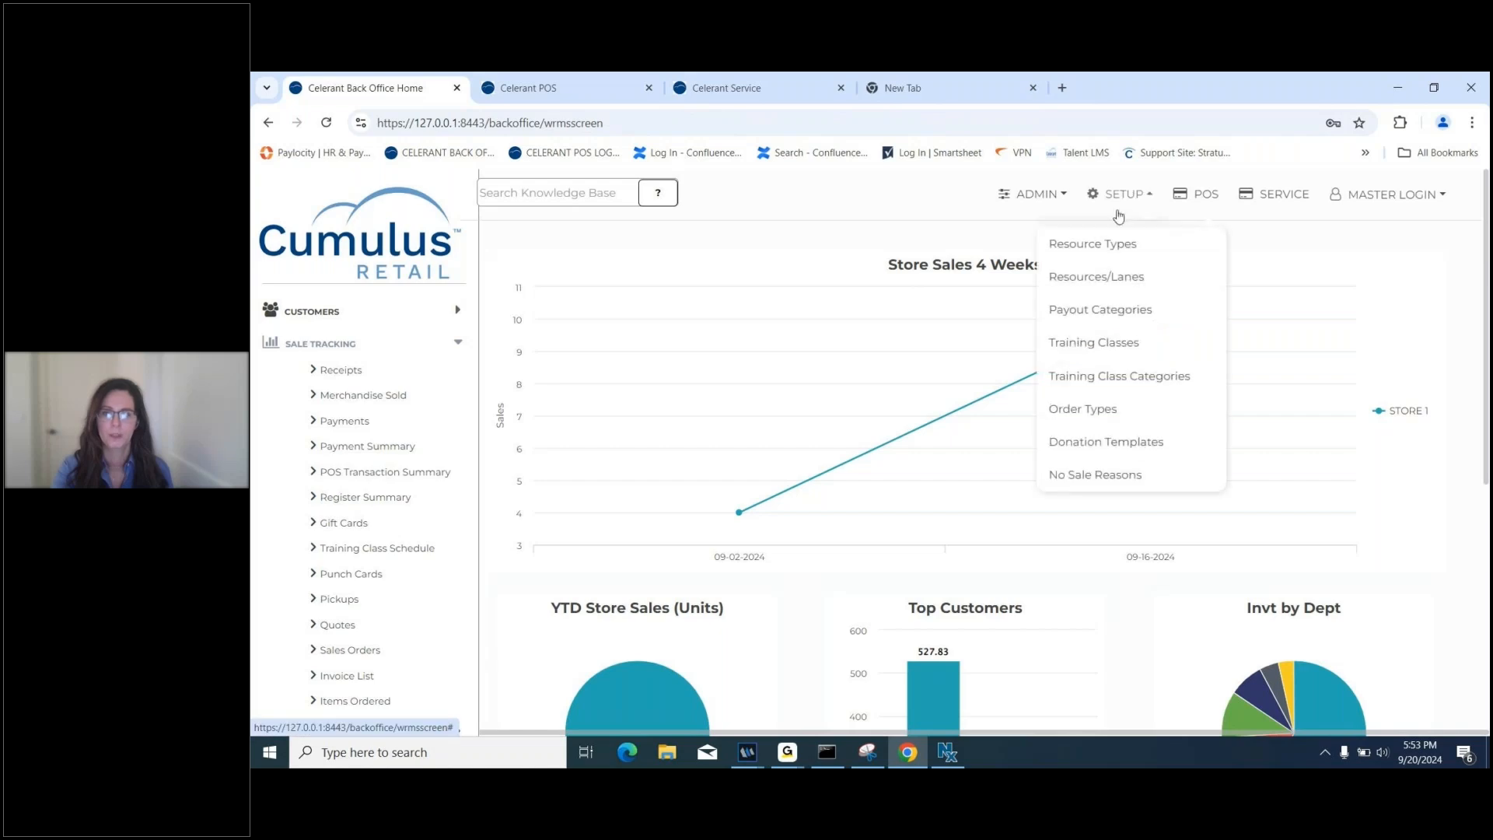
{"action": "left_click", "coordinate": [1125, 278]}
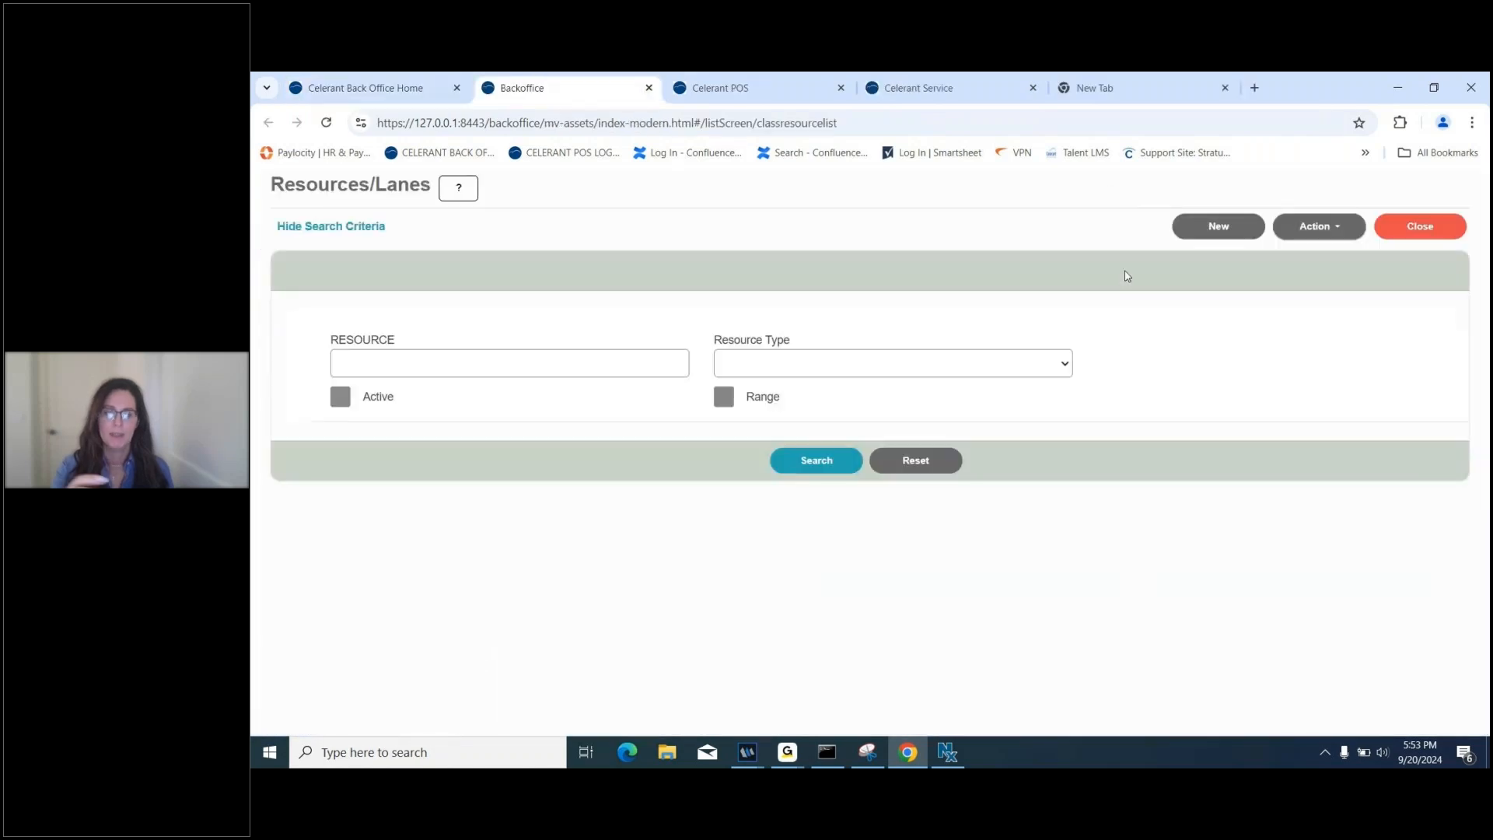
{"action": "left_click", "coordinate": [813, 465]}
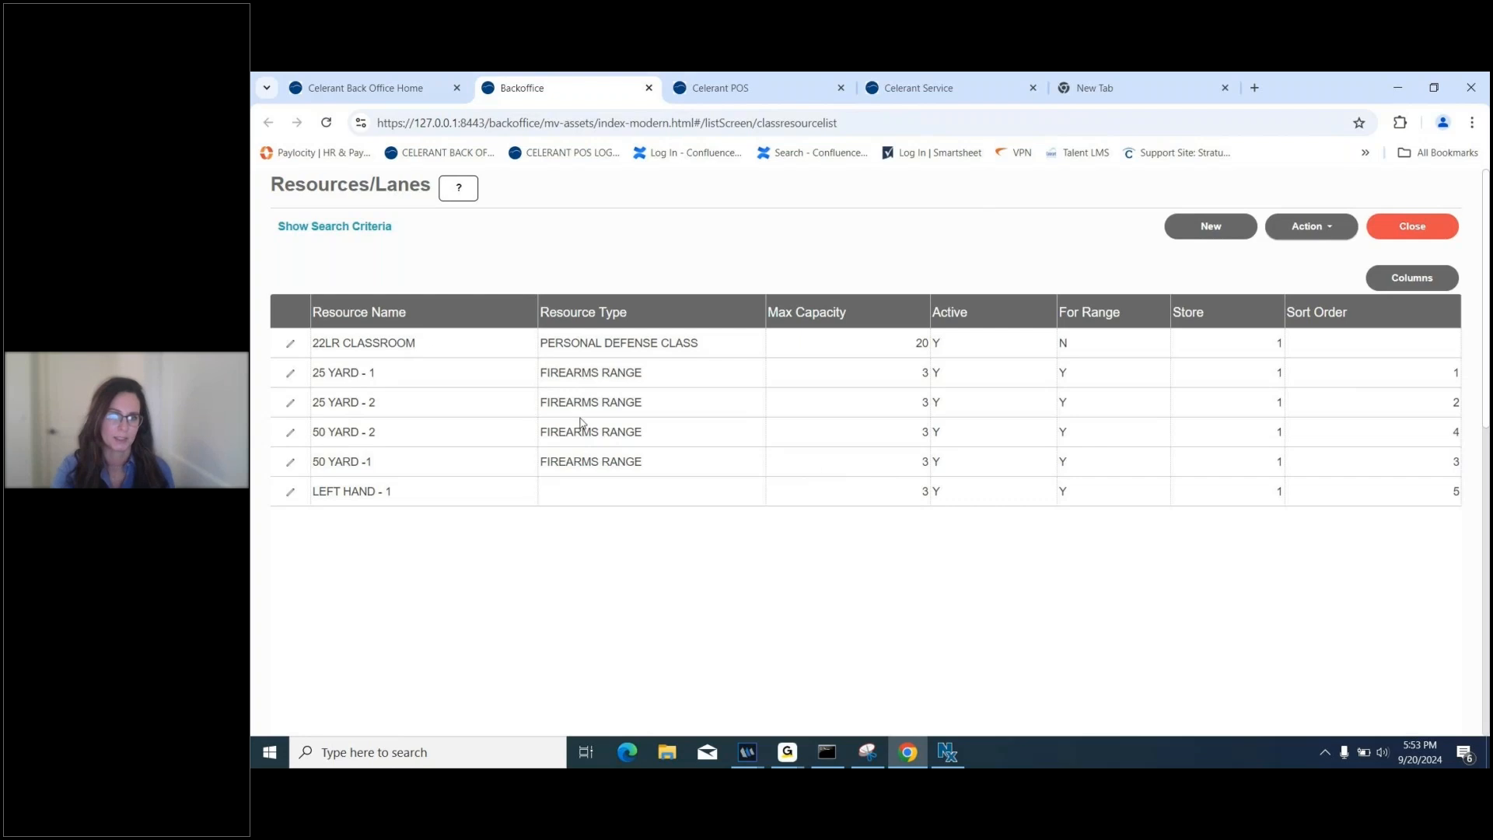
Review the capacity, display order and range settings of the 25 YARD - 1 lane, save it, and close the Resources/Lanes list.
{"action": "left_click", "coordinate": [290, 377]}
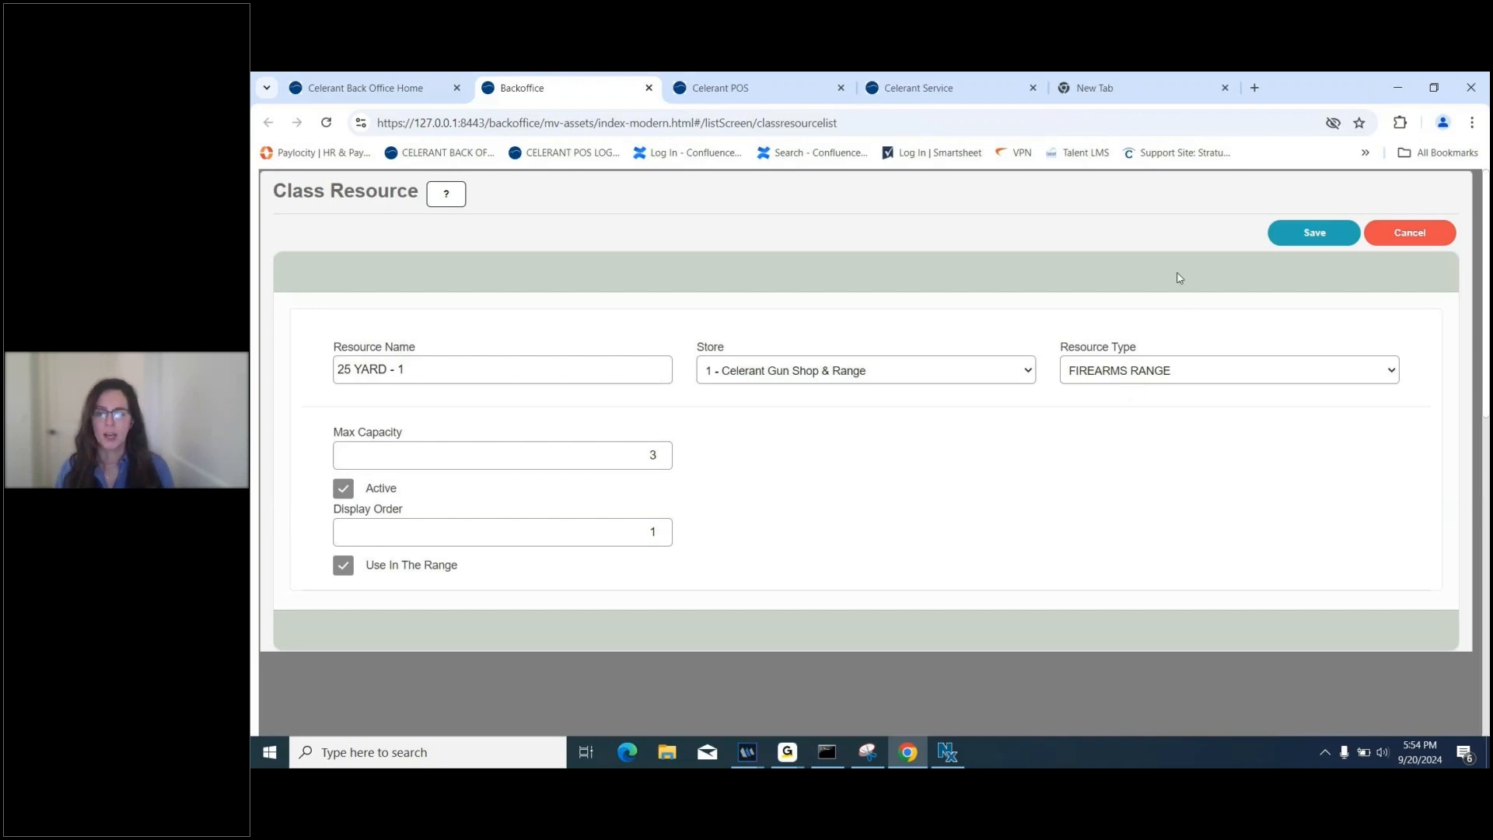
{"action": "left_click", "coordinate": [1336, 241]}
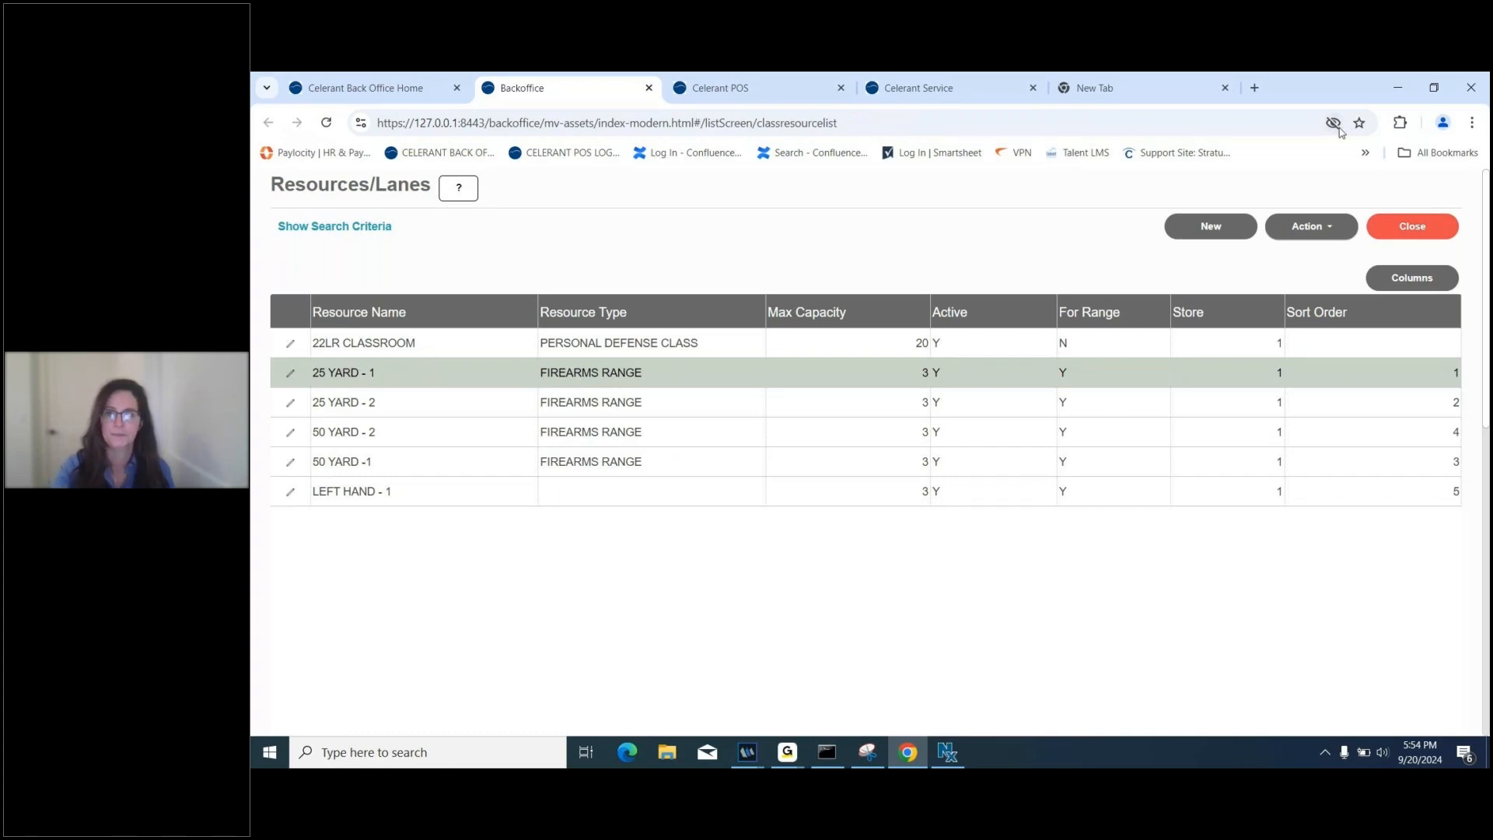
{"action": "left_click", "coordinate": [1411, 228]}
Open the Training Classes setup and list all existing classes.
{"action": "left_click", "coordinate": [1115, 192]}
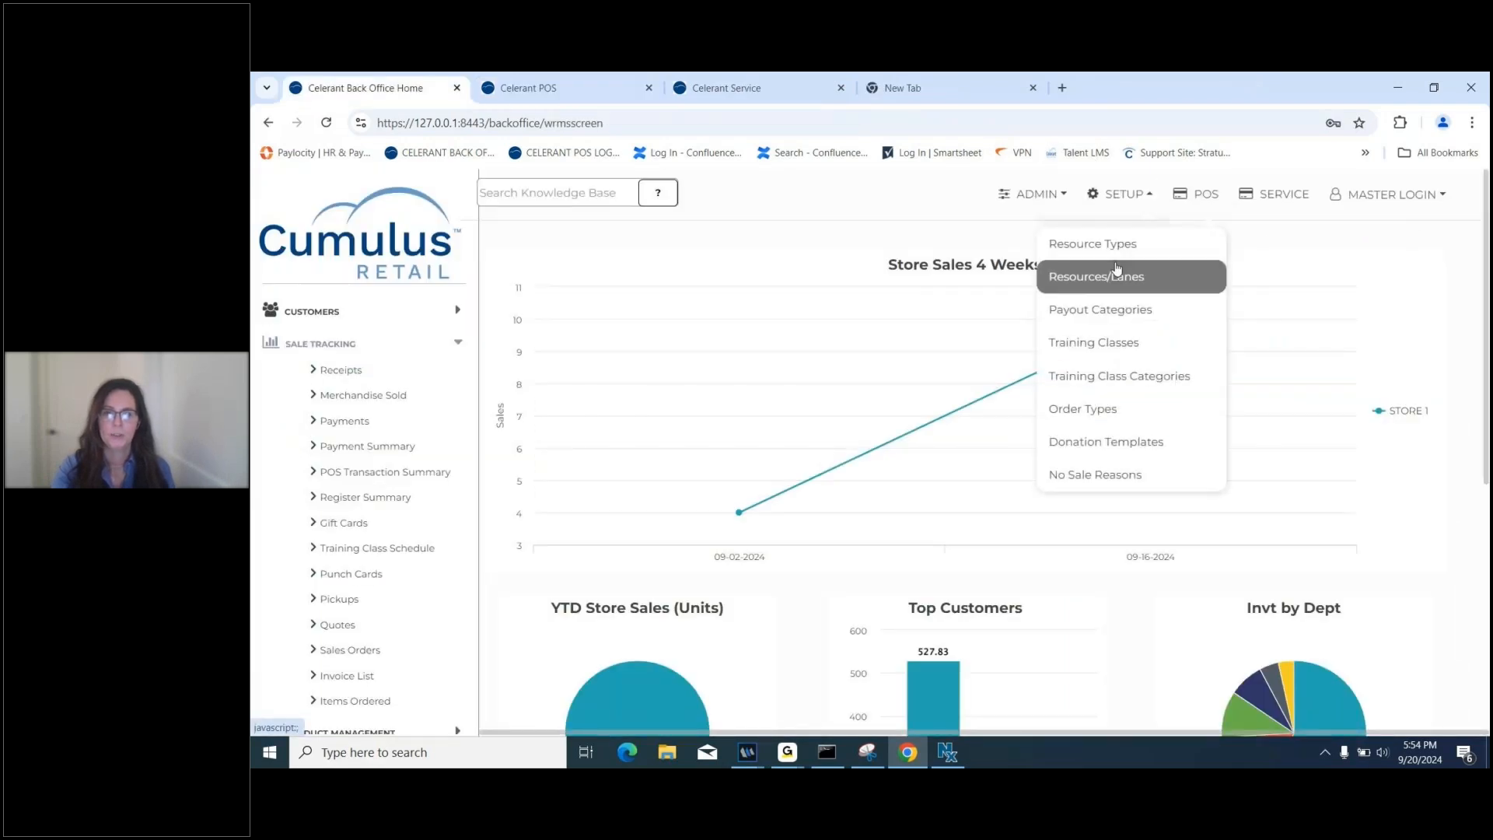
{"action": "left_click", "coordinate": [1089, 343]}
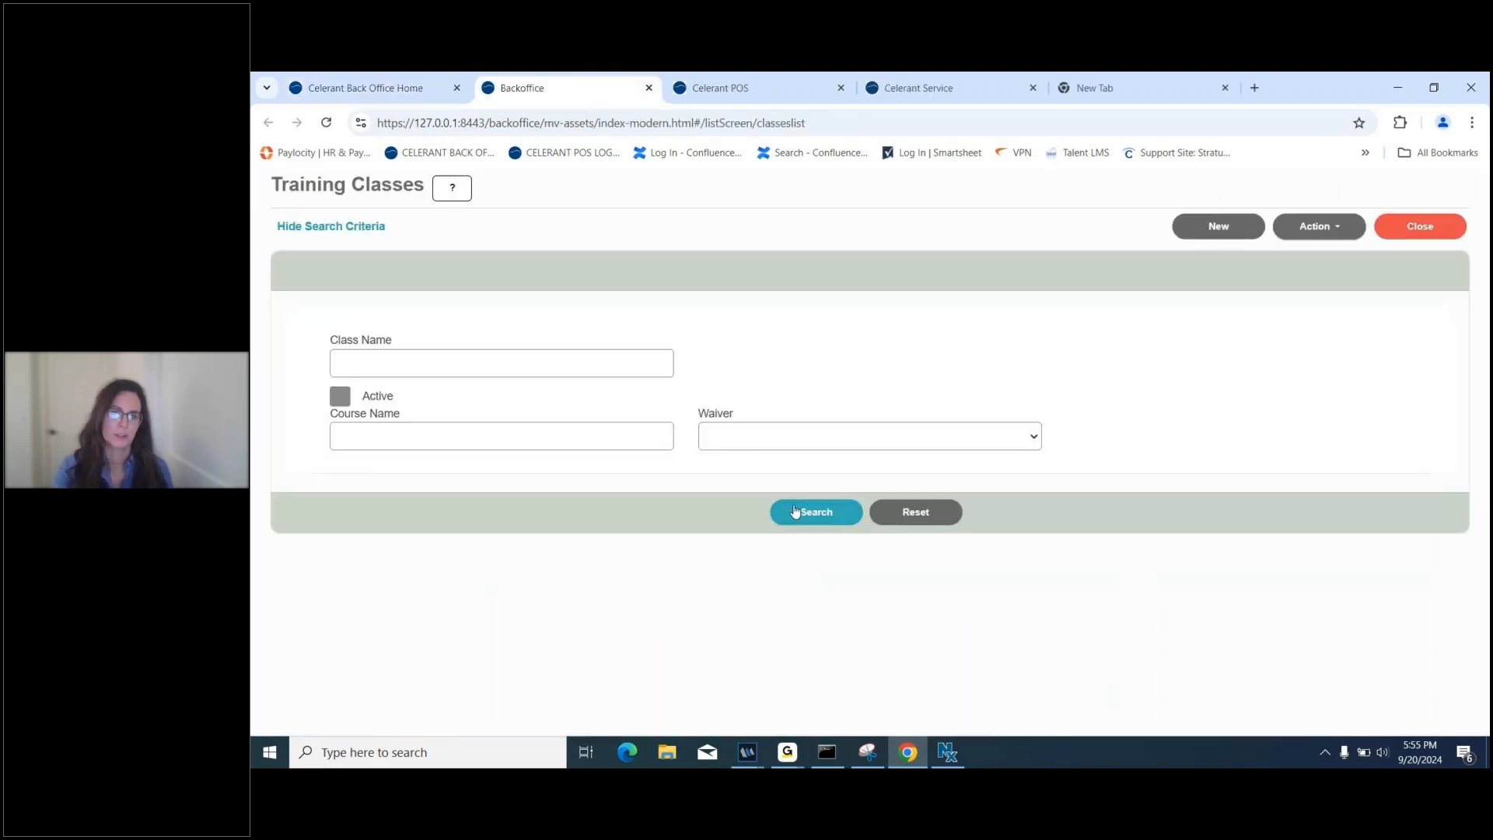
{"action": "left_click", "coordinate": [795, 511]}
{"action": "scroll", "coordinate": [796, 510], "scroll_direction": "down", "scroll_amount": 1}
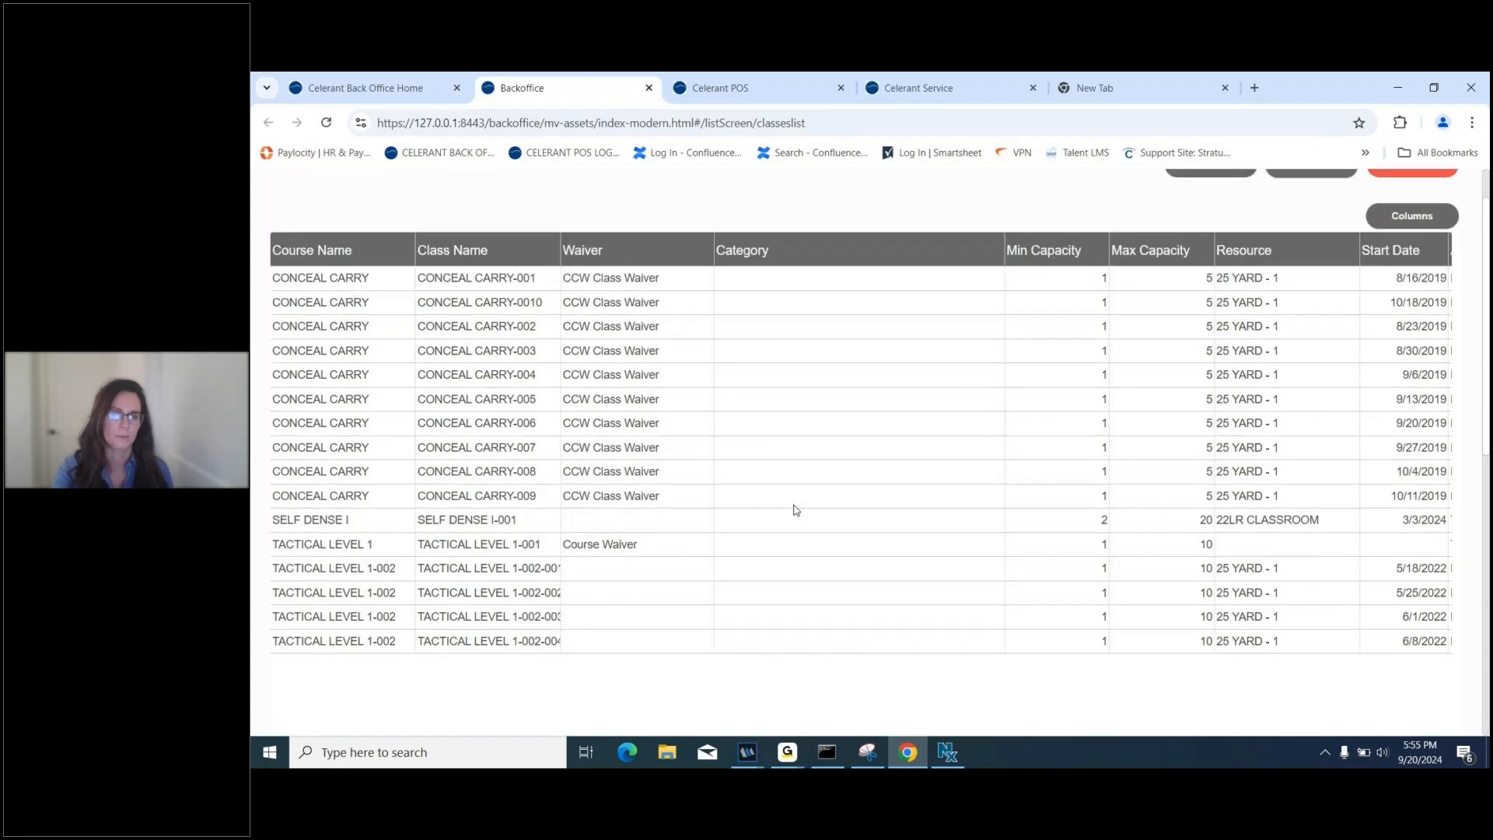
{"action": "scroll", "coordinate": [793, 510], "scroll_direction": "up", "scroll_amount": 1}
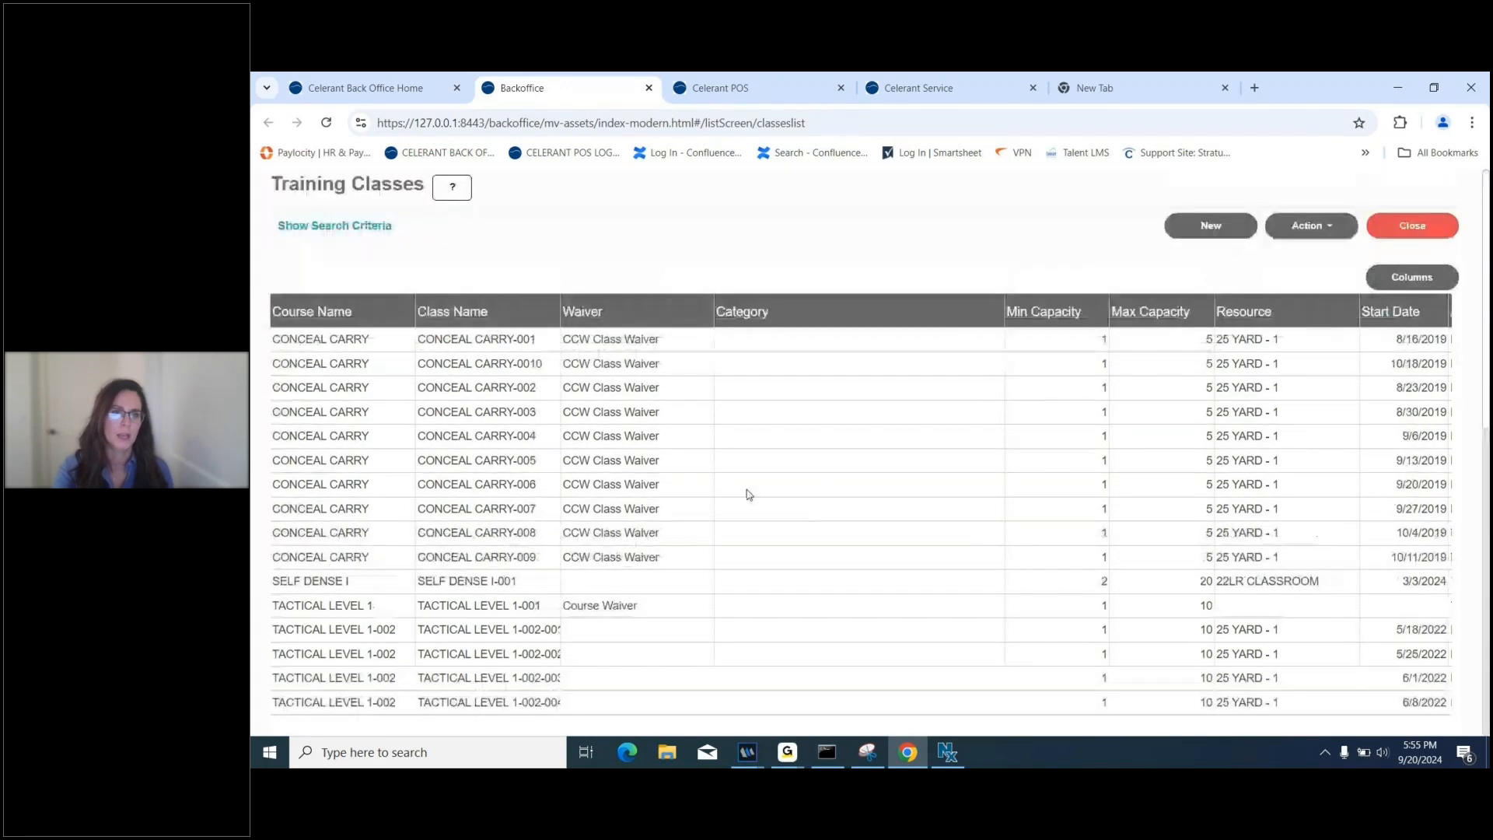
Review the class and session details of CONCEAL CARRY-003, save the class, and close the Training Classes list.
{"action": "left_click", "coordinate": [478, 411]}
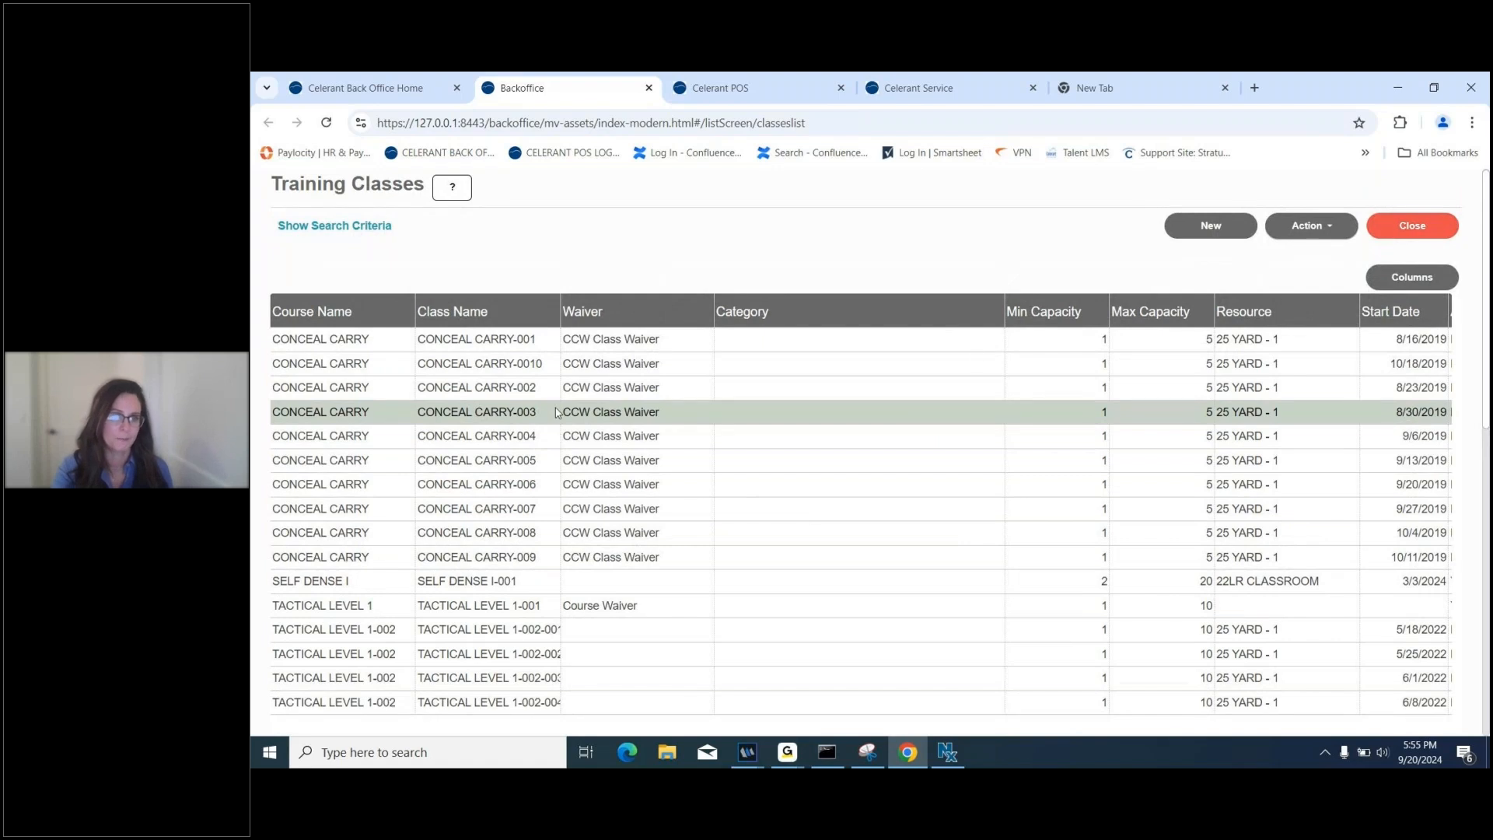
{"action": "left_click", "coordinate": [1351, 226]}
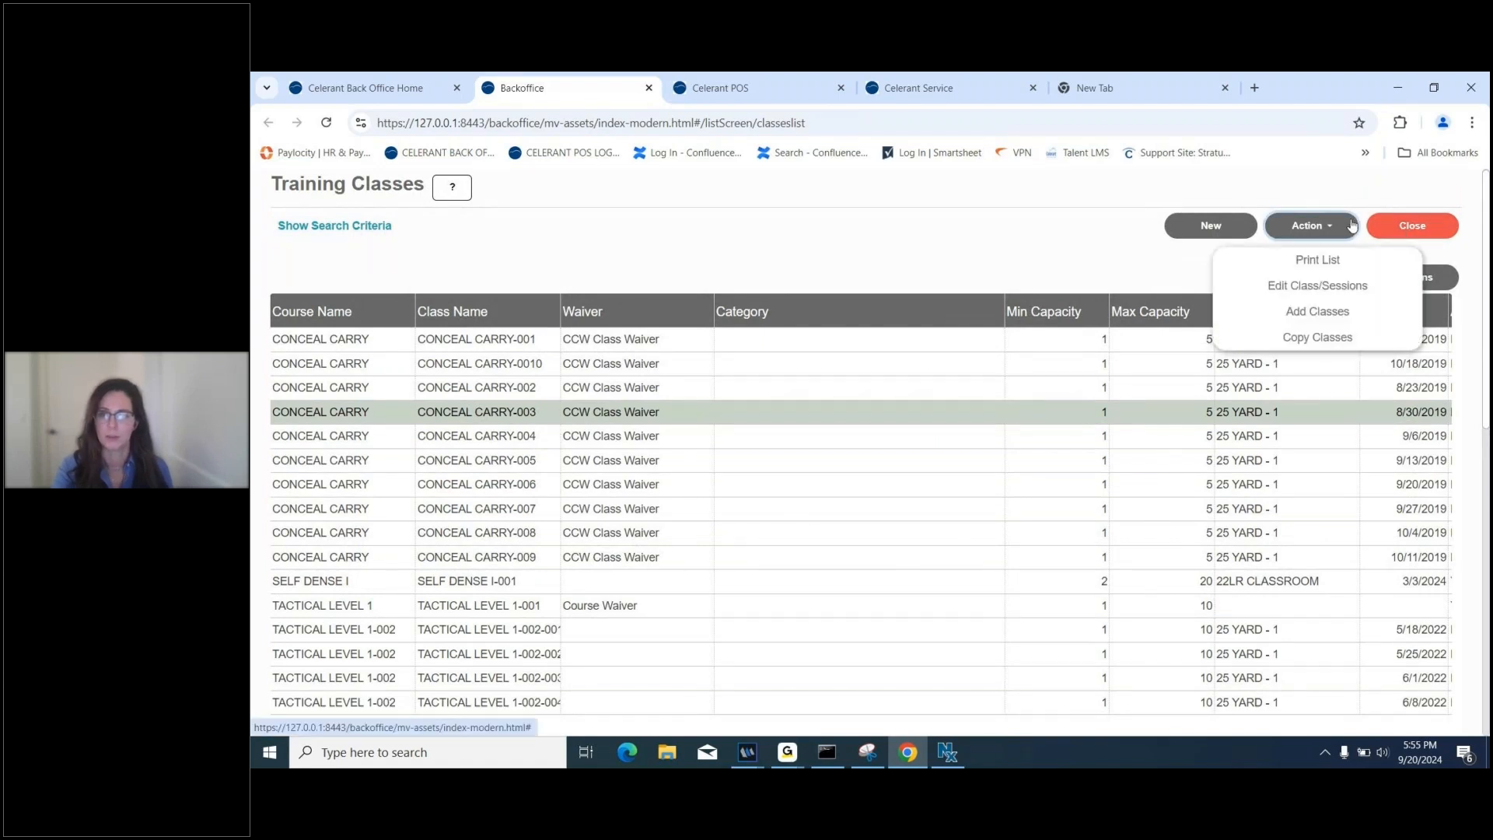
{"action": "left_click", "coordinate": [1335, 289]}
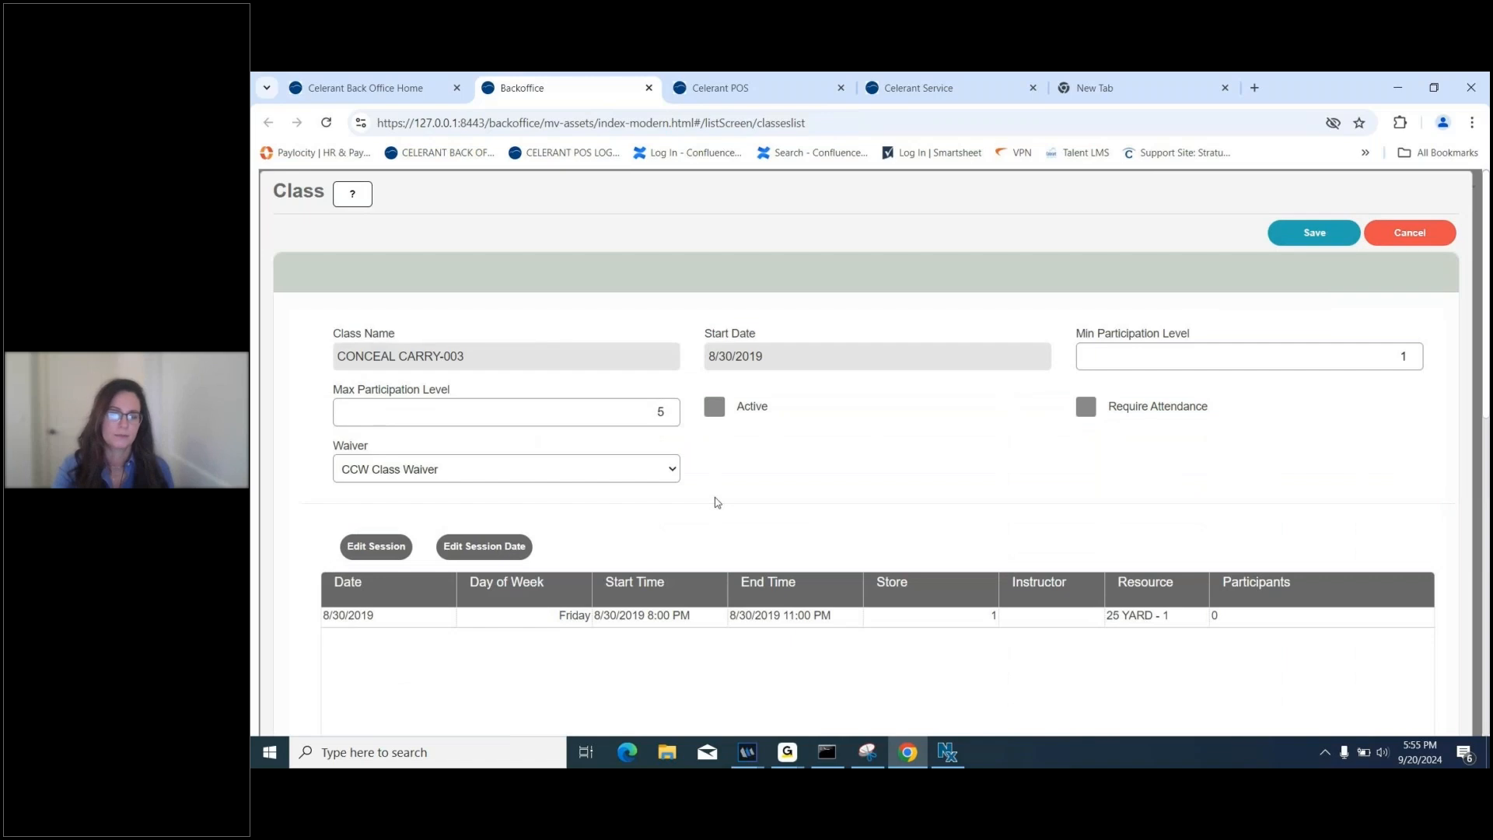
{"action": "scroll", "coordinate": [715, 497], "scroll_direction": "down", "scroll_amount": 2}
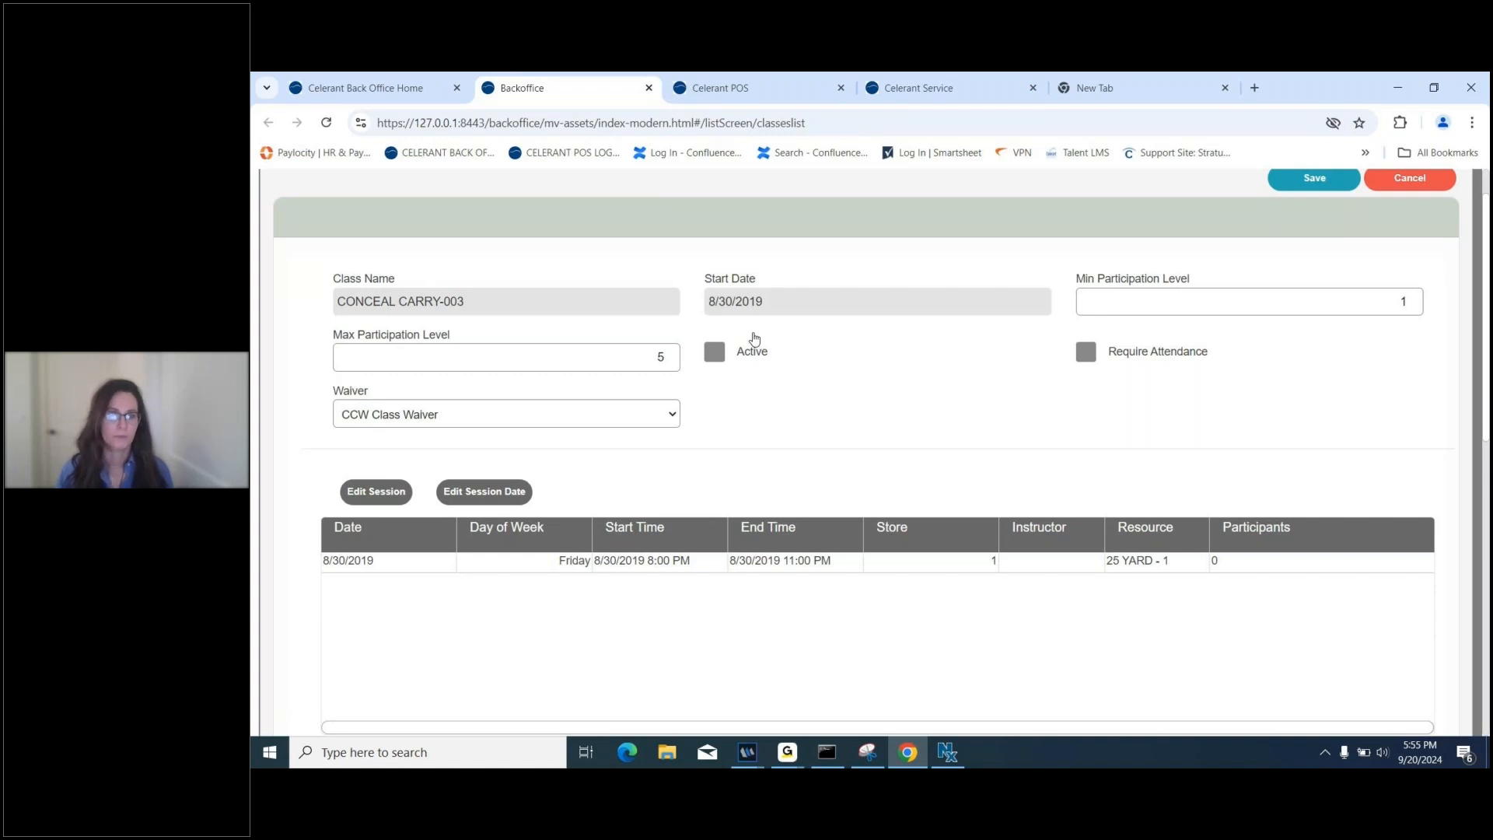
{"action": "scroll", "coordinate": [754, 339], "scroll_direction": "down", "scroll_amount": 1}
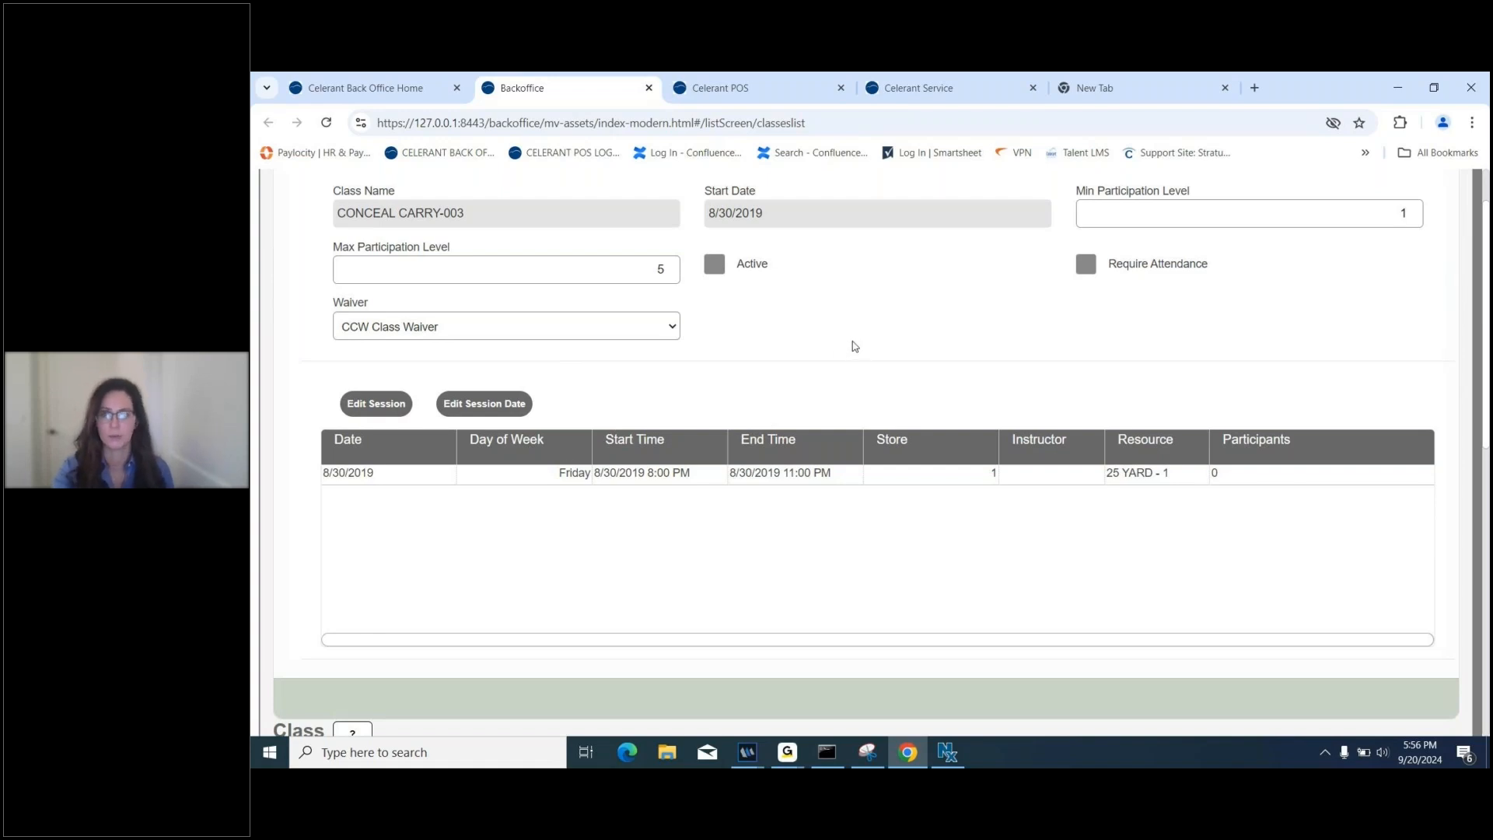
{"action": "scroll", "coordinate": [854, 347], "scroll_direction": "up", "scroll_amount": 2}
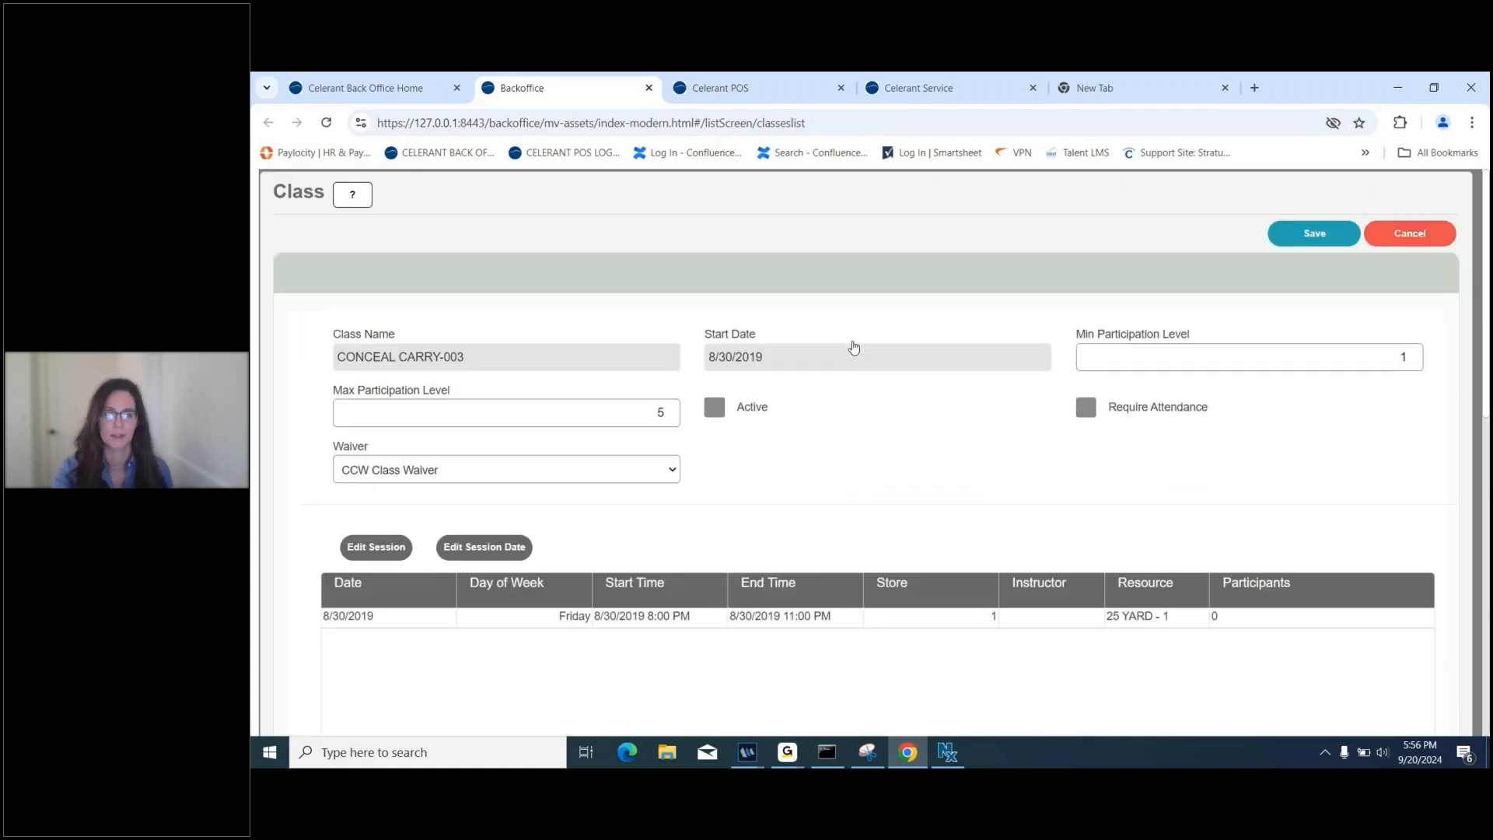
{"action": "left_click", "coordinate": [1340, 244]}
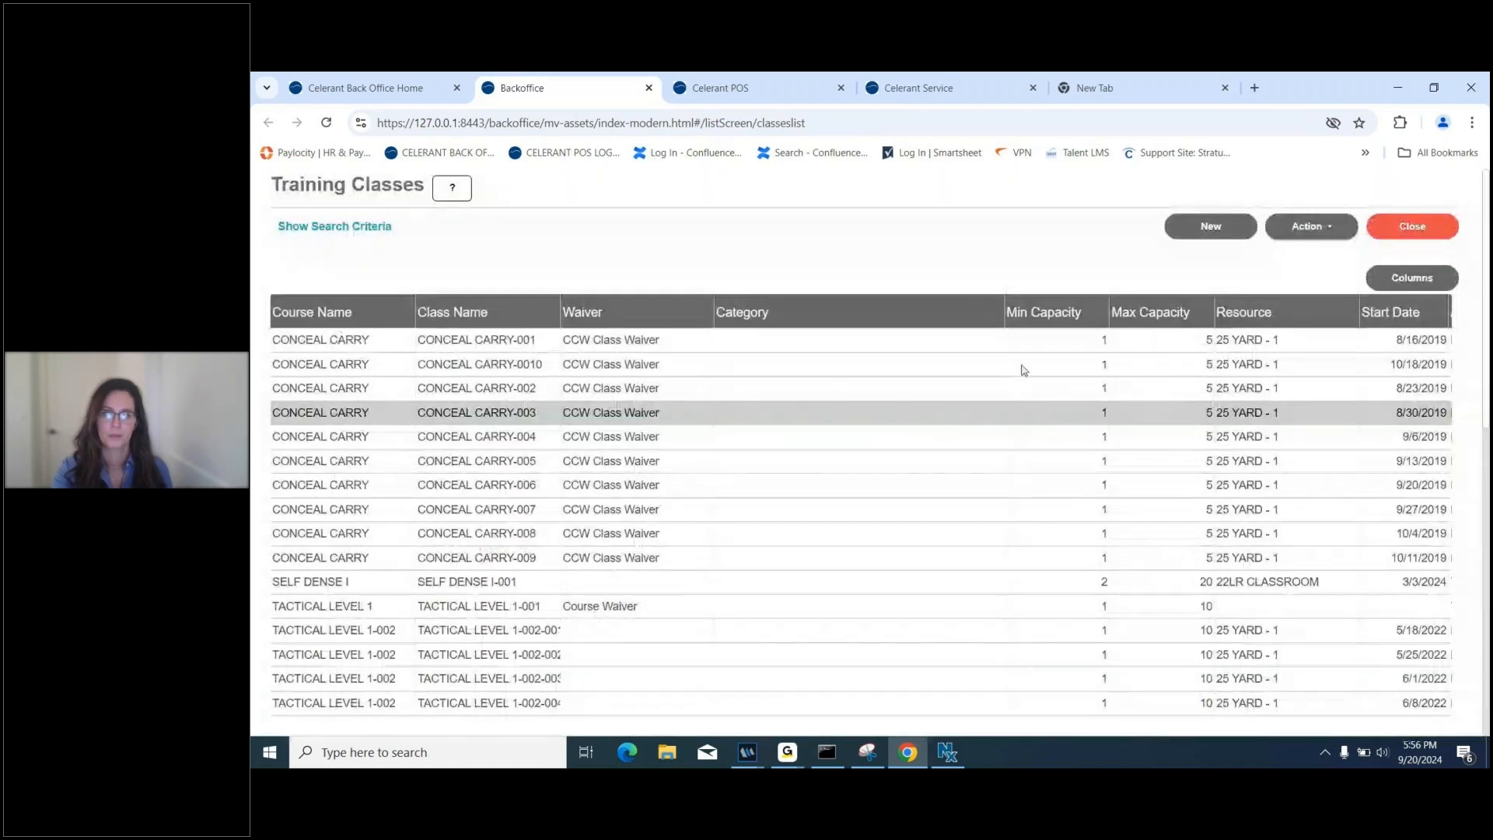
{"action": "left_click", "coordinate": [1348, 230]}
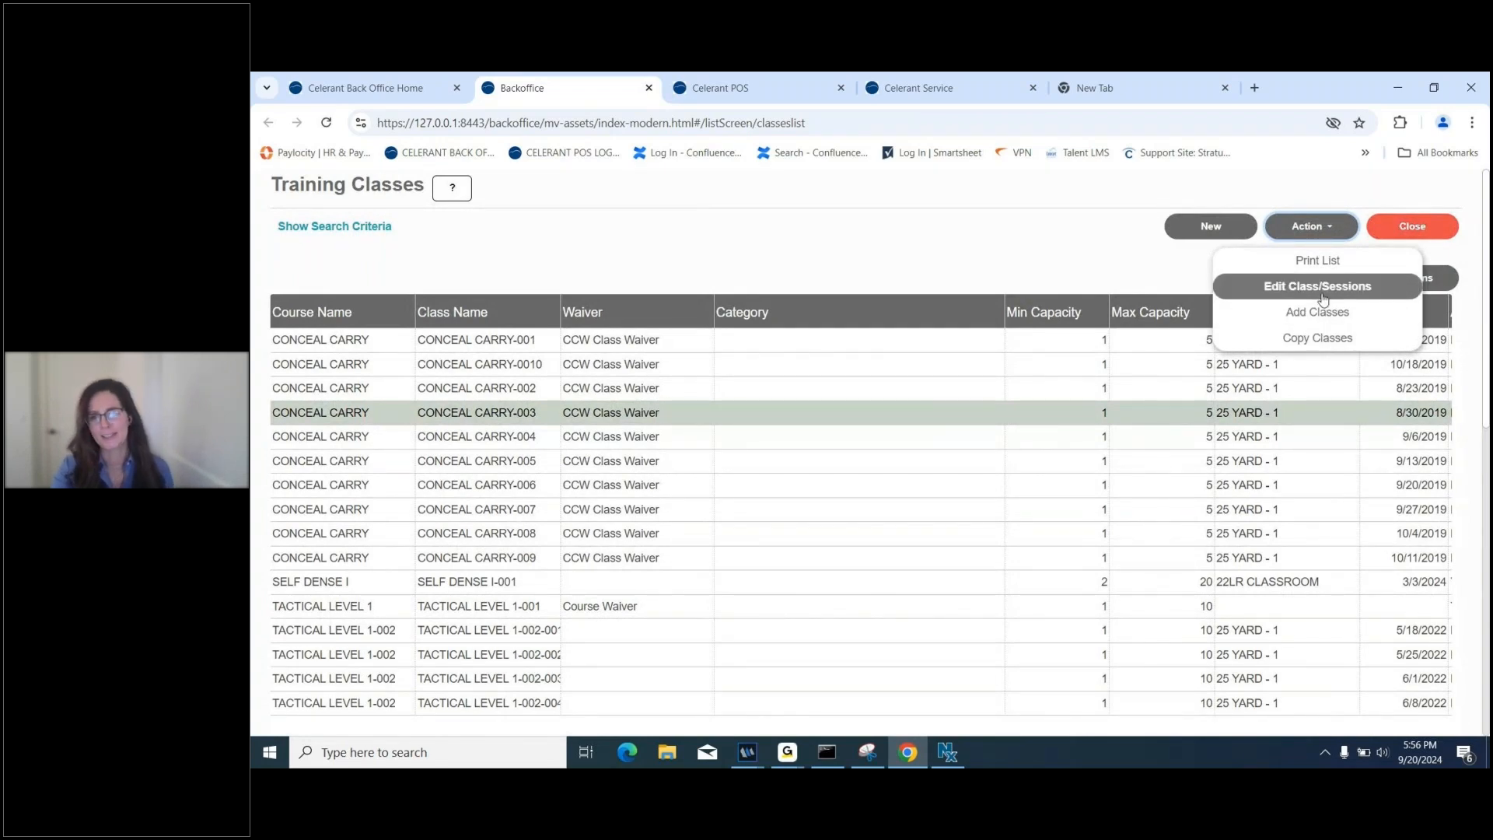
{"action": "left_click", "coordinate": [1414, 230]}
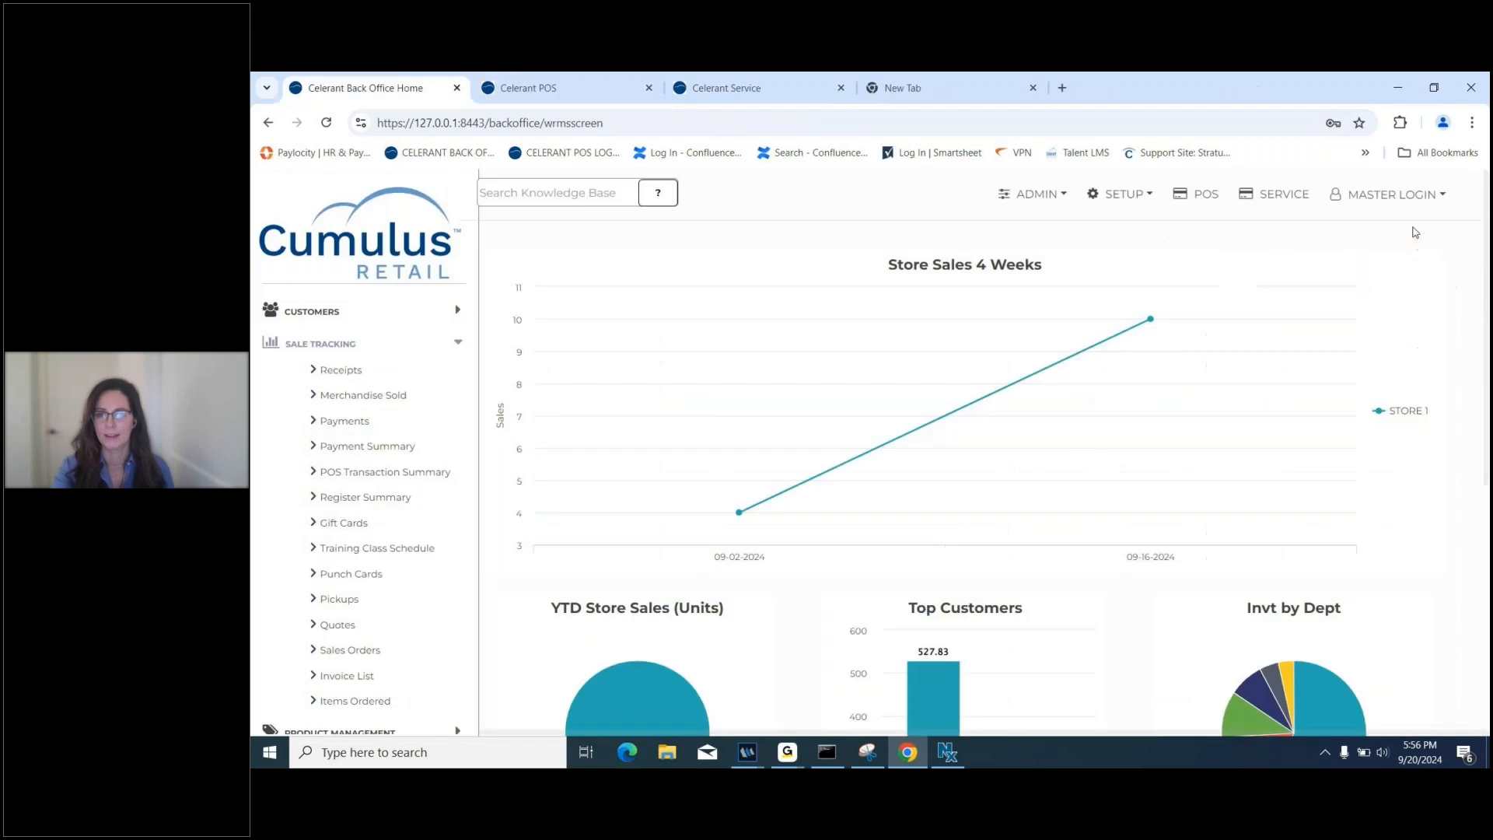
{"action": "left_click", "coordinate": [1132, 201]}
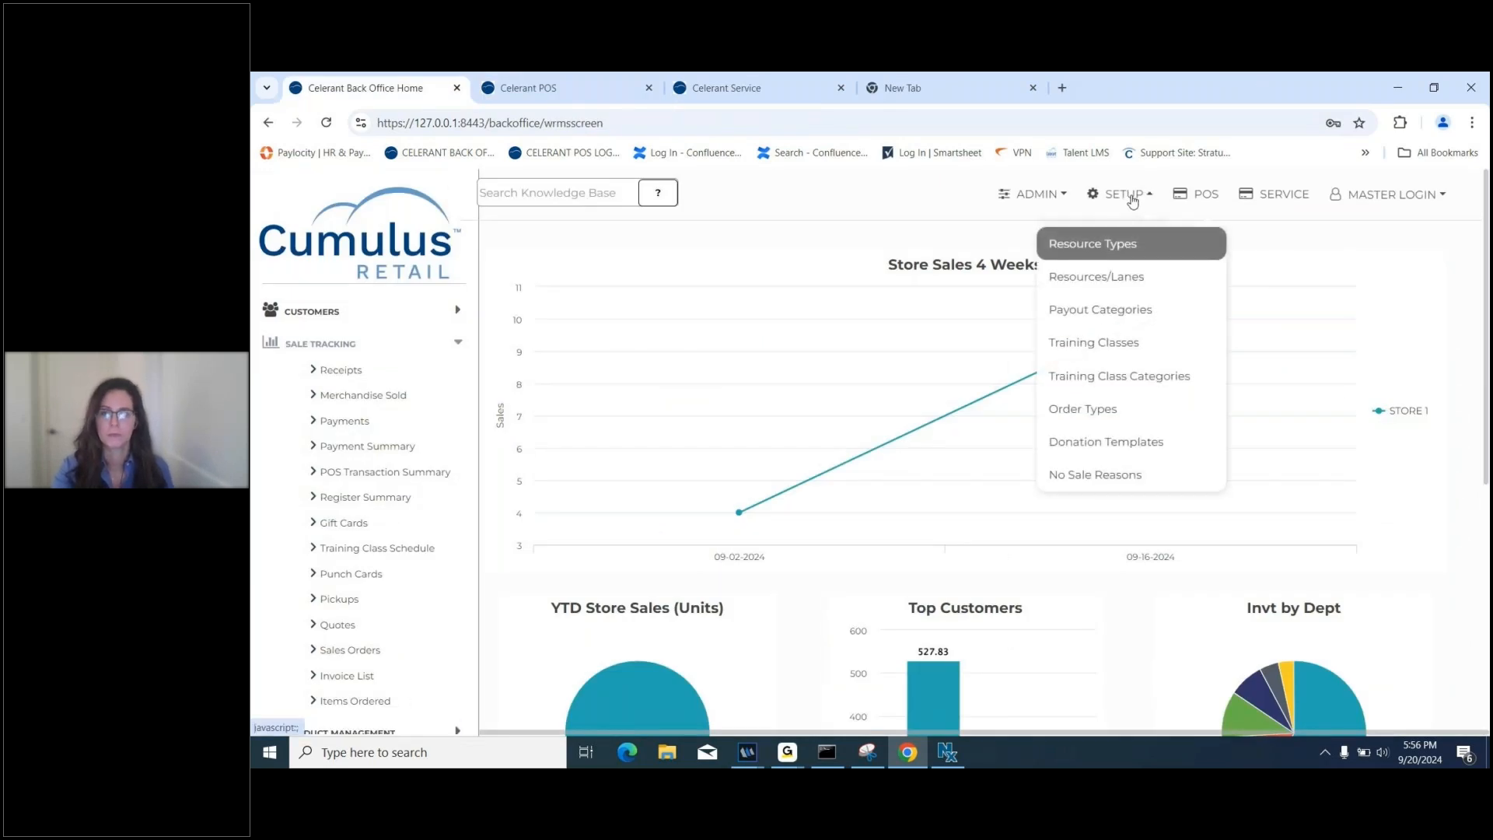
{"action": "left_click", "coordinate": [1131, 201]}
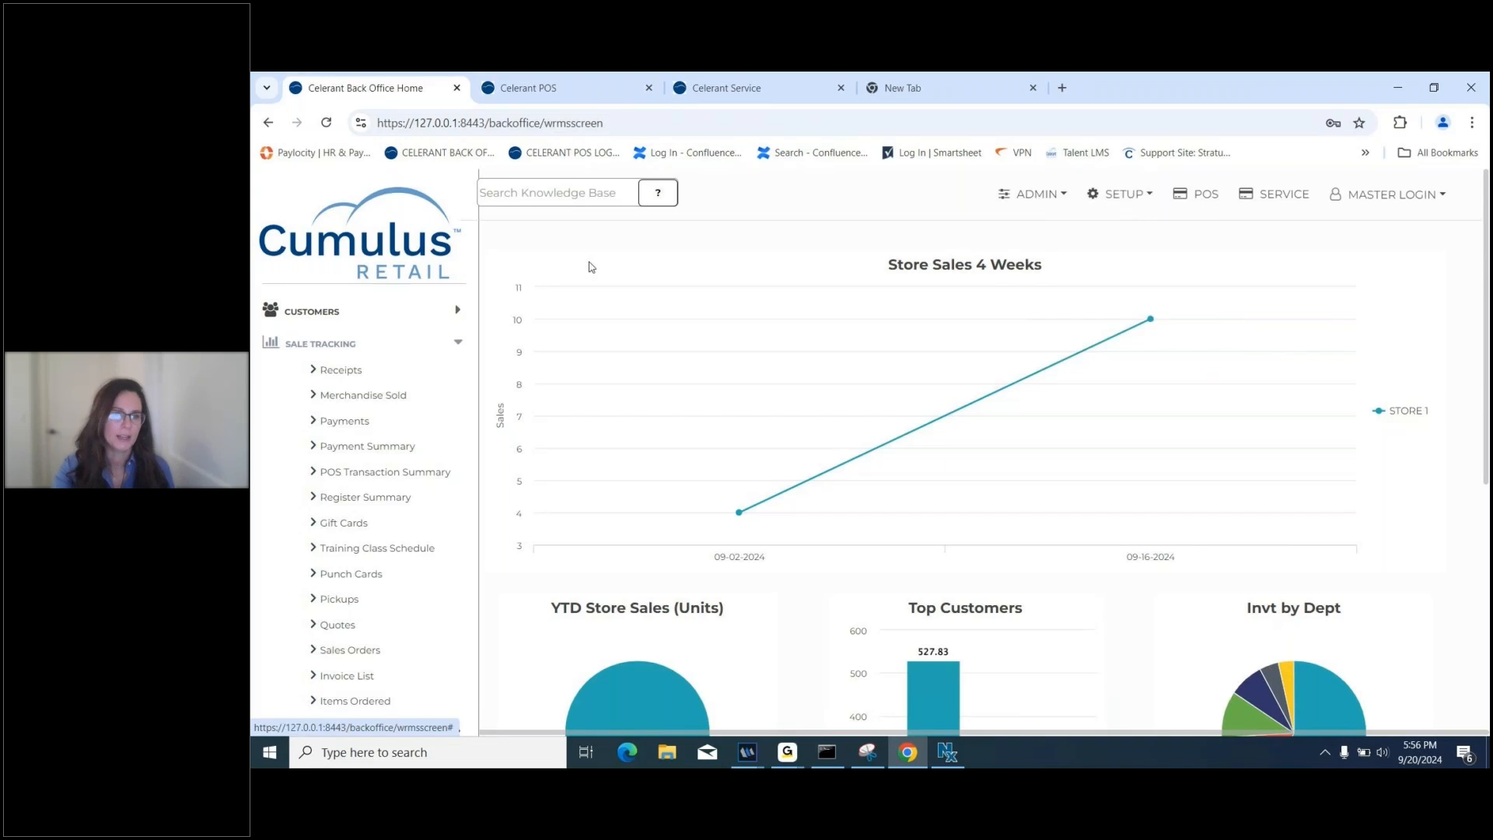
{"action": "left_click", "coordinate": [389, 370]}
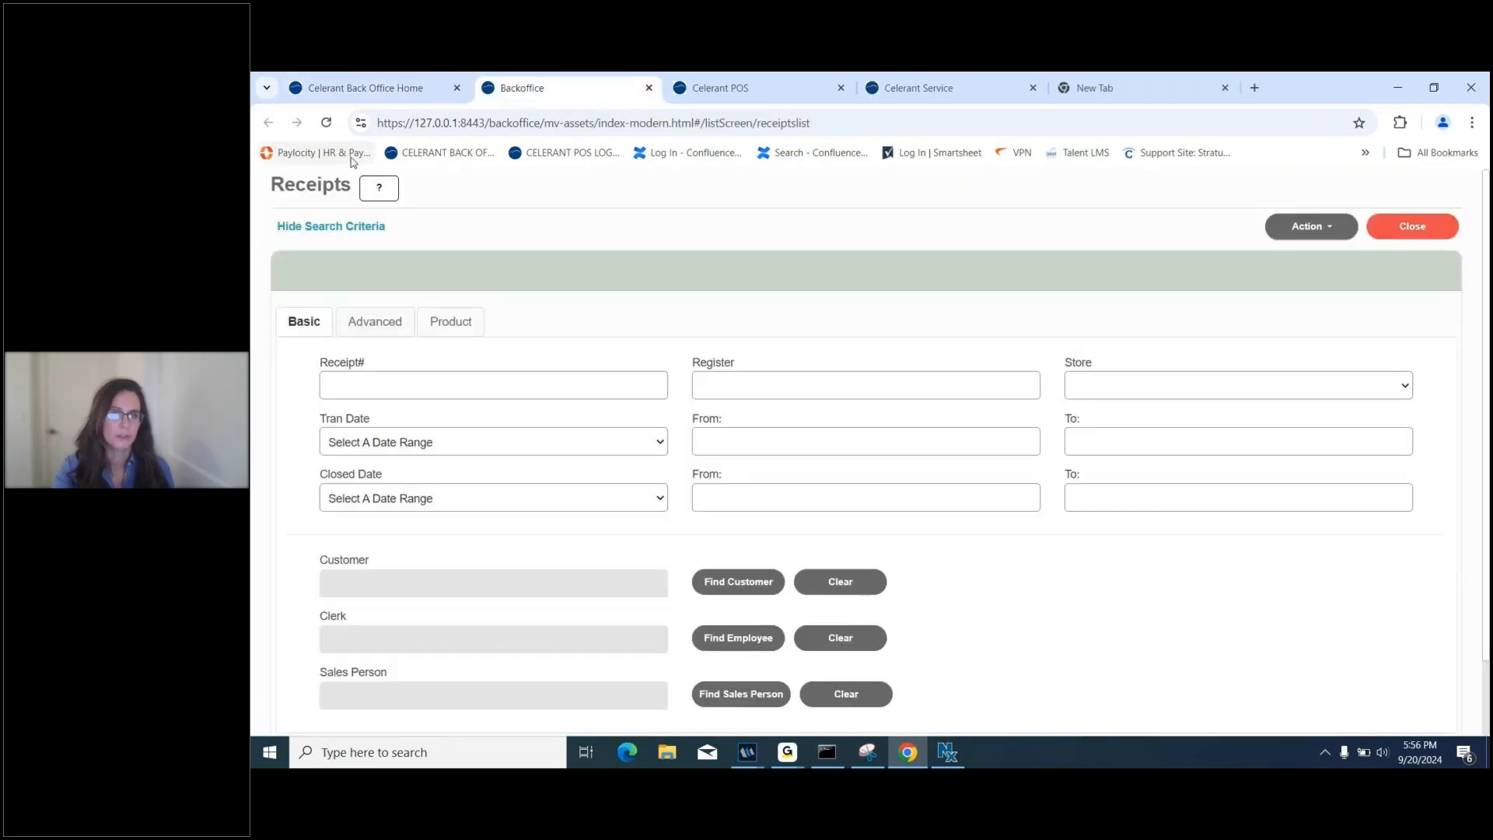
{"action": "left_click", "coordinate": [1451, 225]}
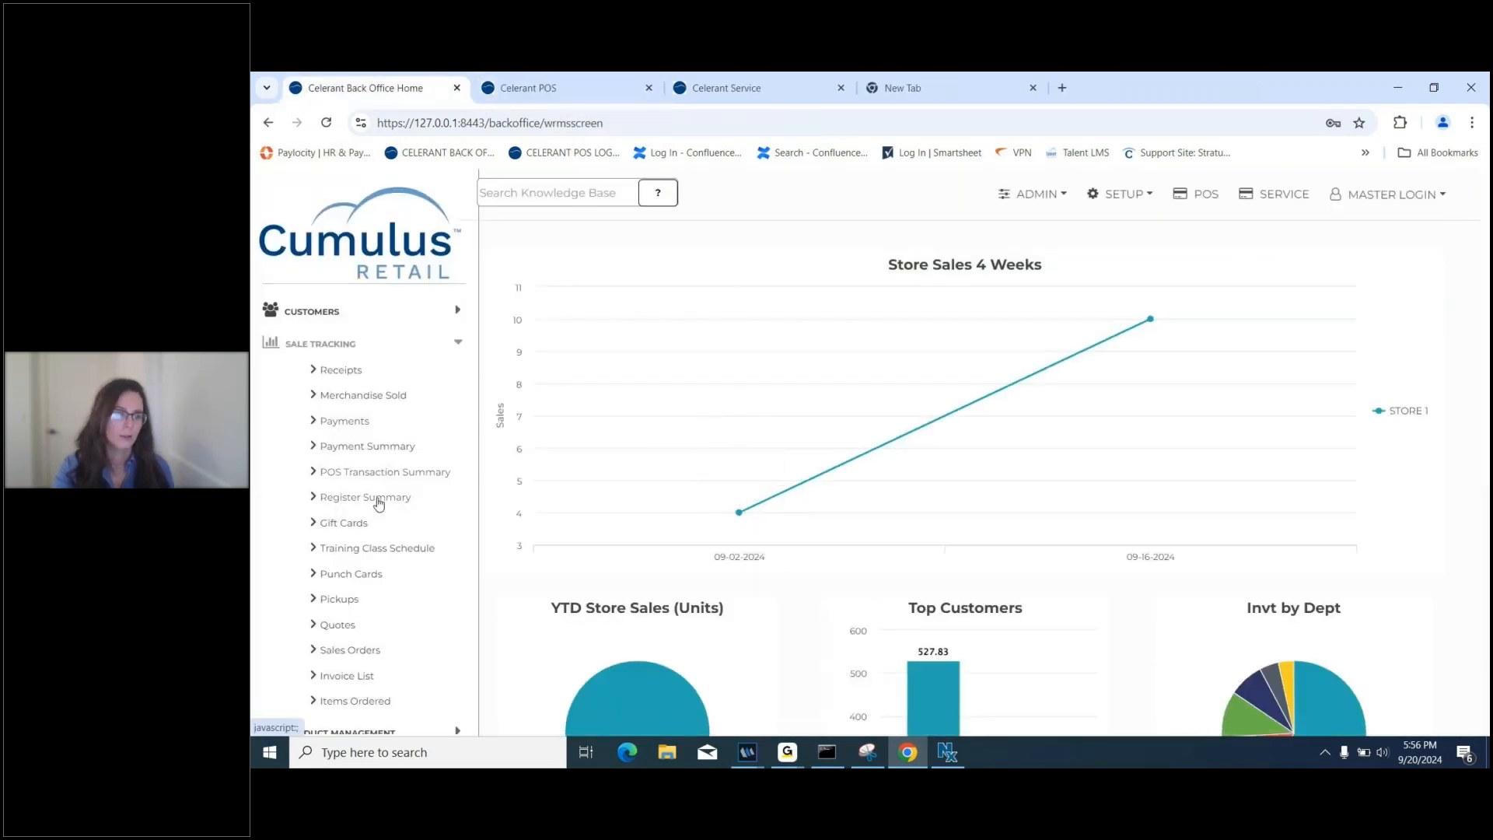
Open the Training Class Schedule, examine the monthly calendar and its available session actions, and close the schedule.
{"action": "left_click", "coordinate": [375, 548]}
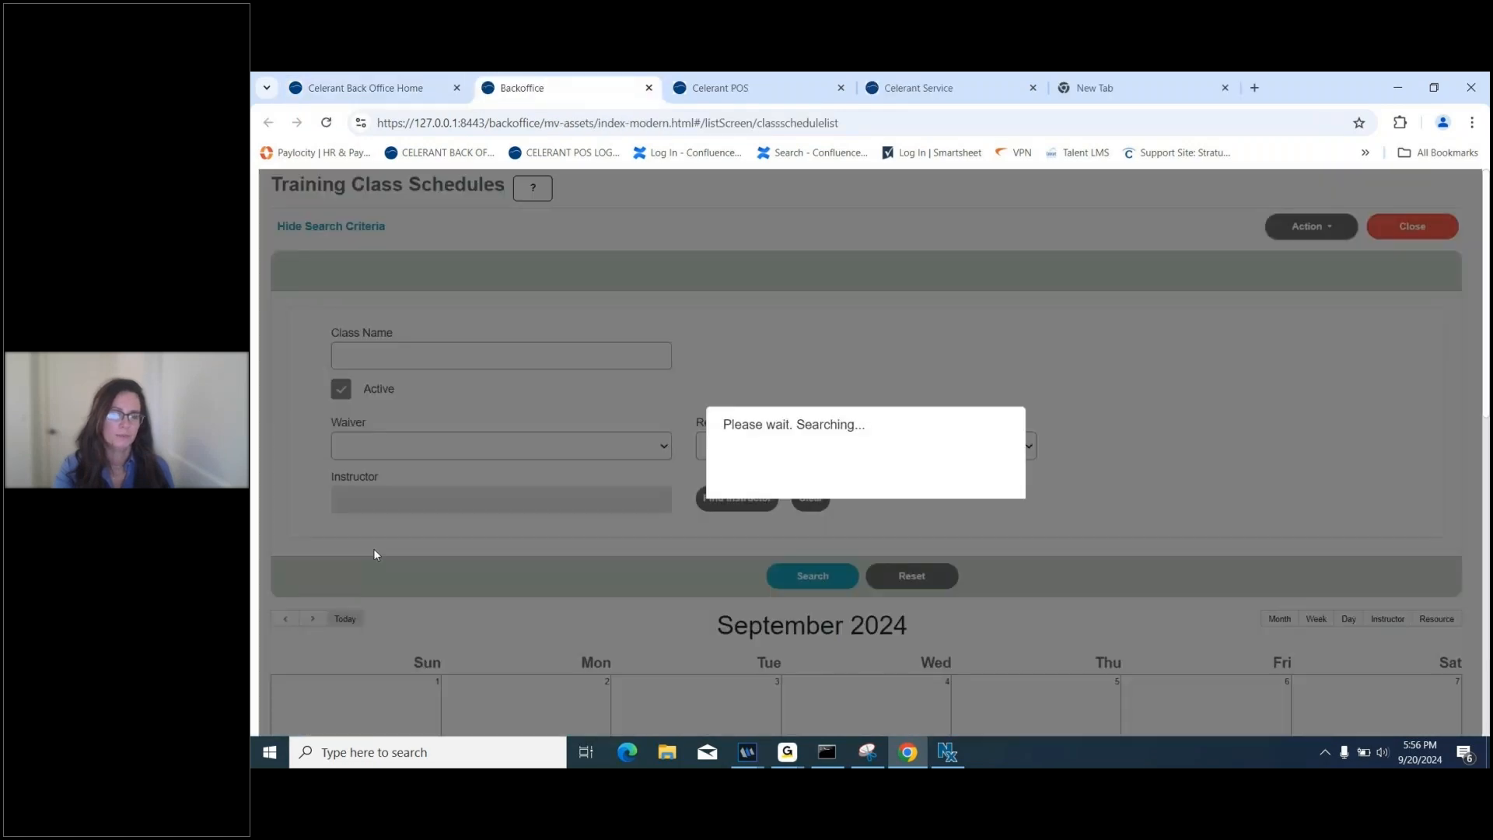
{"action": "scroll", "coordinate": [861, 479], "scroll_direction": "down", "scroll_amount": 2}
{"action": "scroll", "coordinate": [862, 479], "scroll_direction": "up", "scroll_amount": 2}
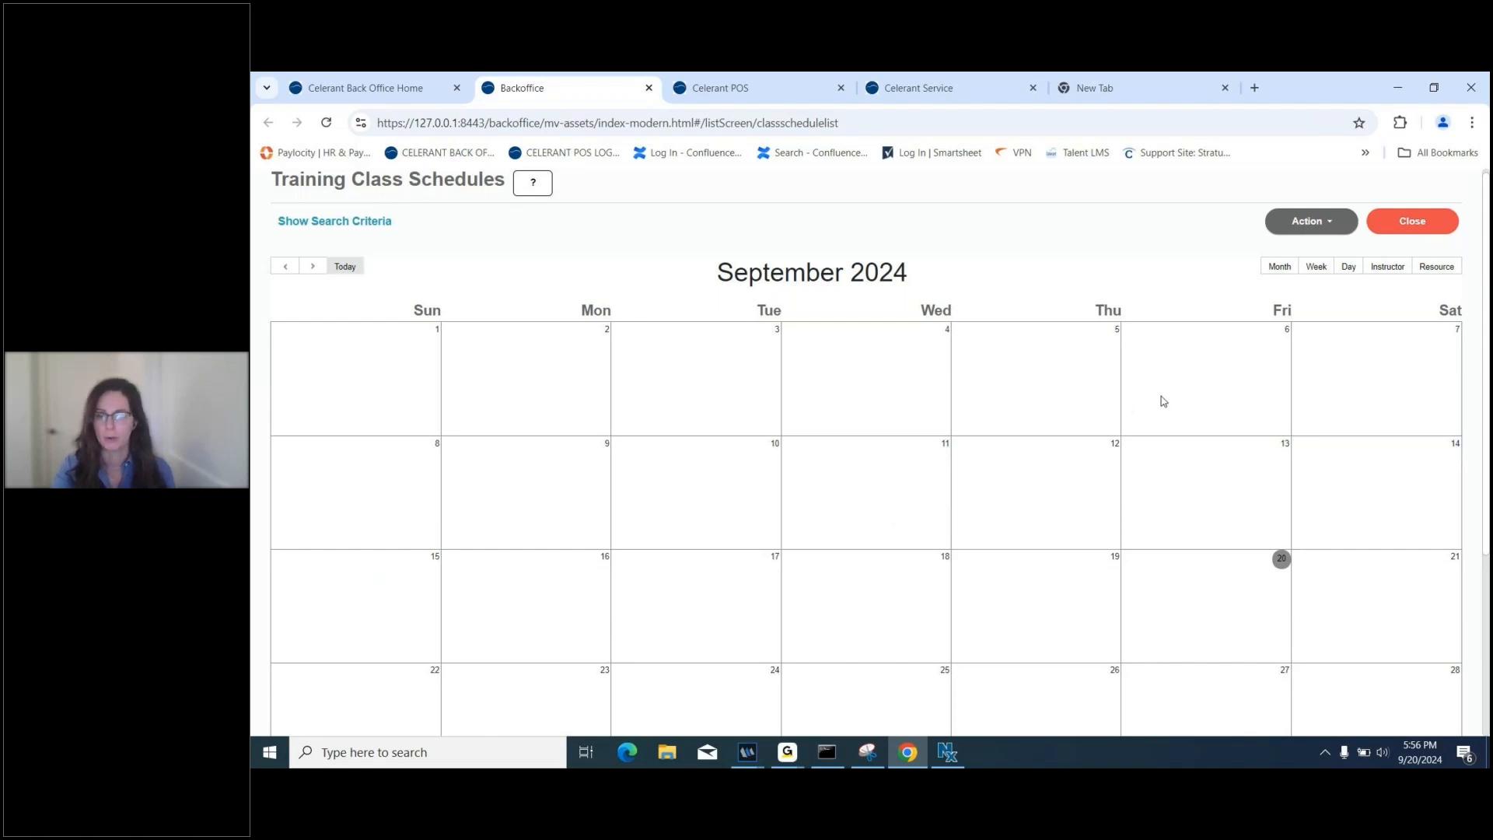
{"action": "left_click", "coordinate": [1323, 224]}
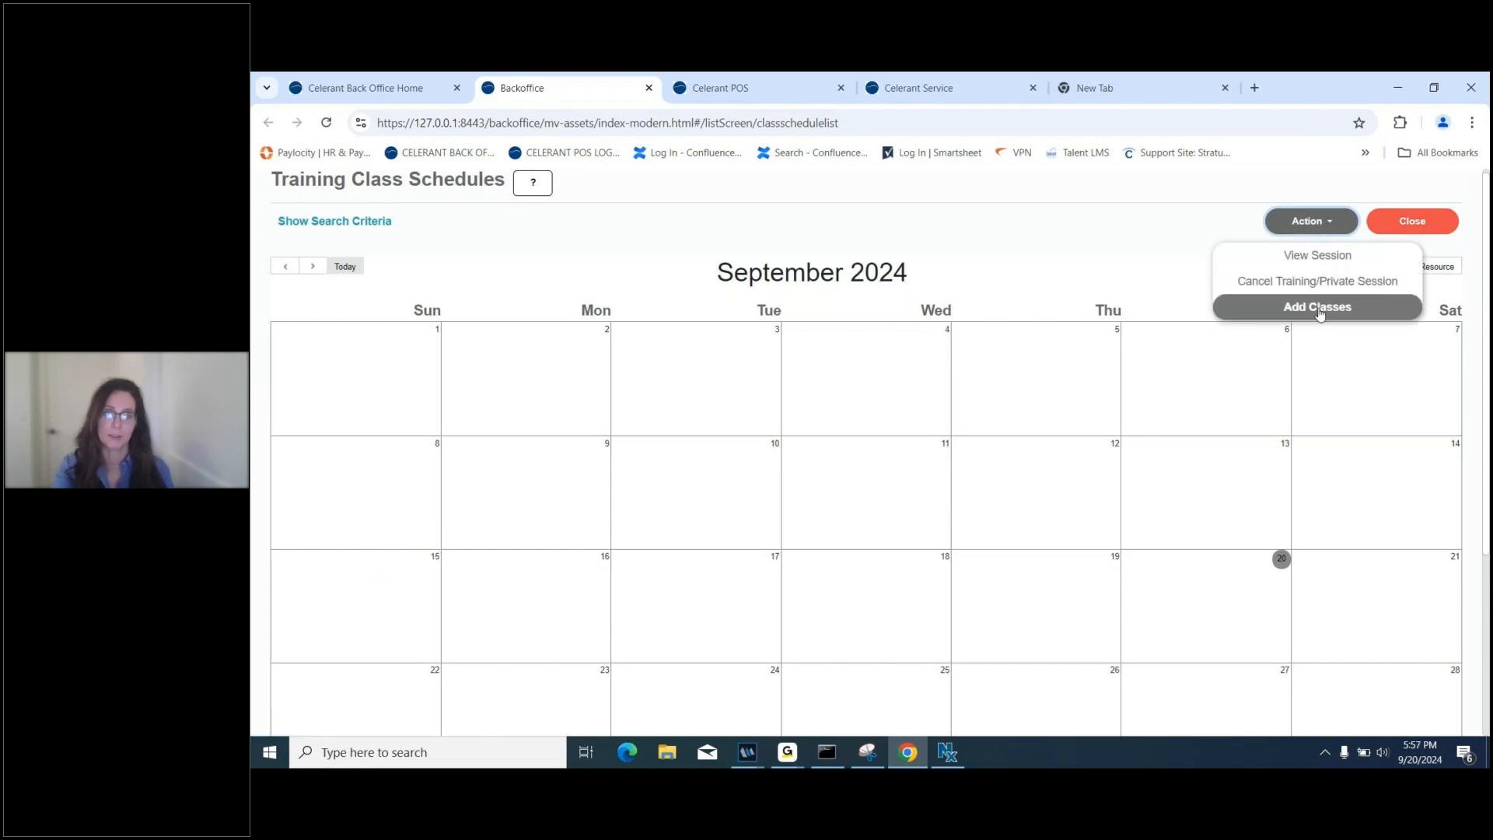
{"action": "left_click", "coordinate": [1408, 227]}
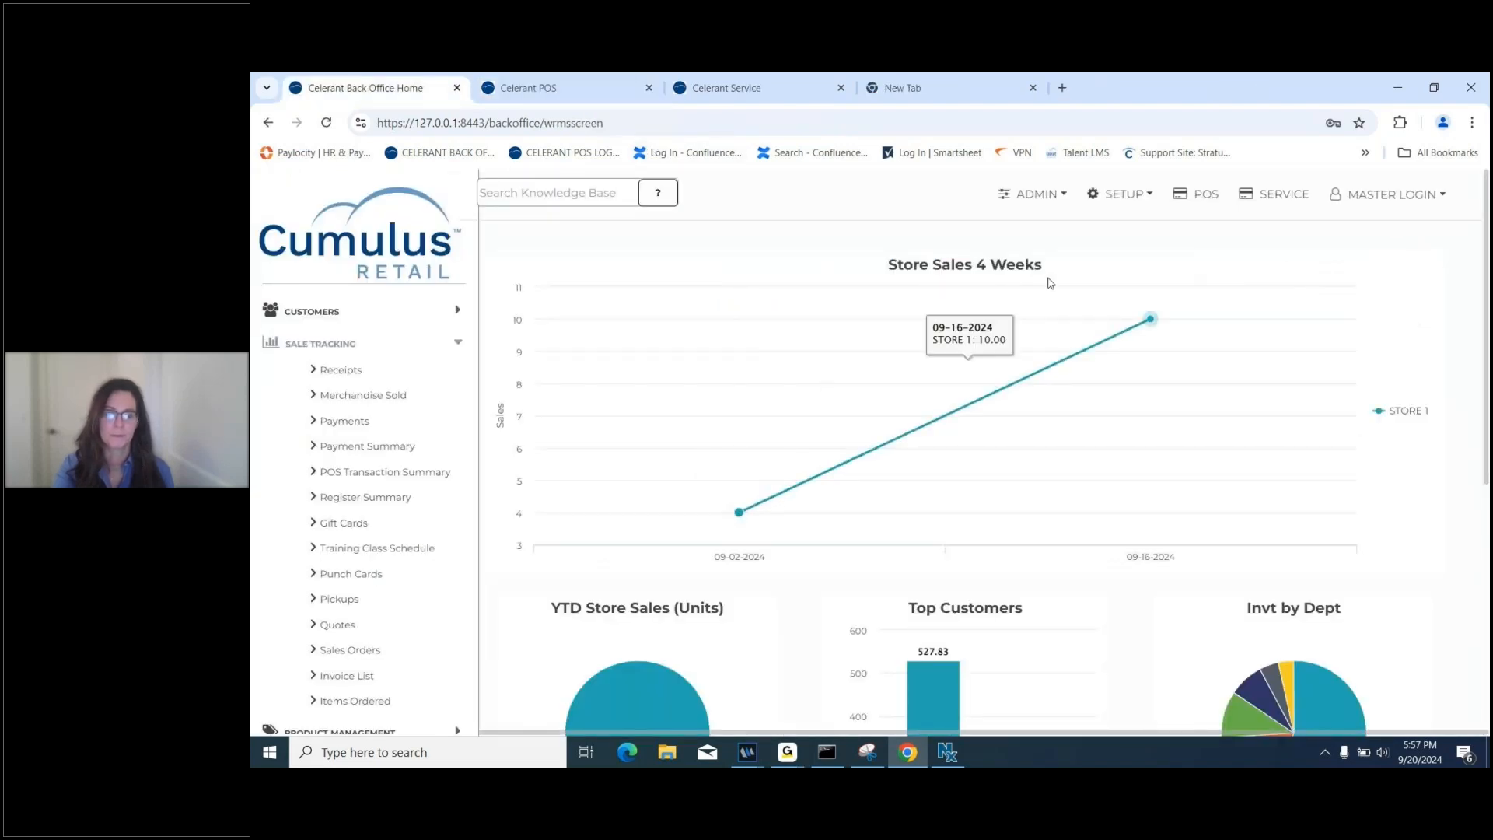
Open the Recurring Membership Settings from the Customers setup options.
{"action": "left_click", "coordinate": [1154, 202]}
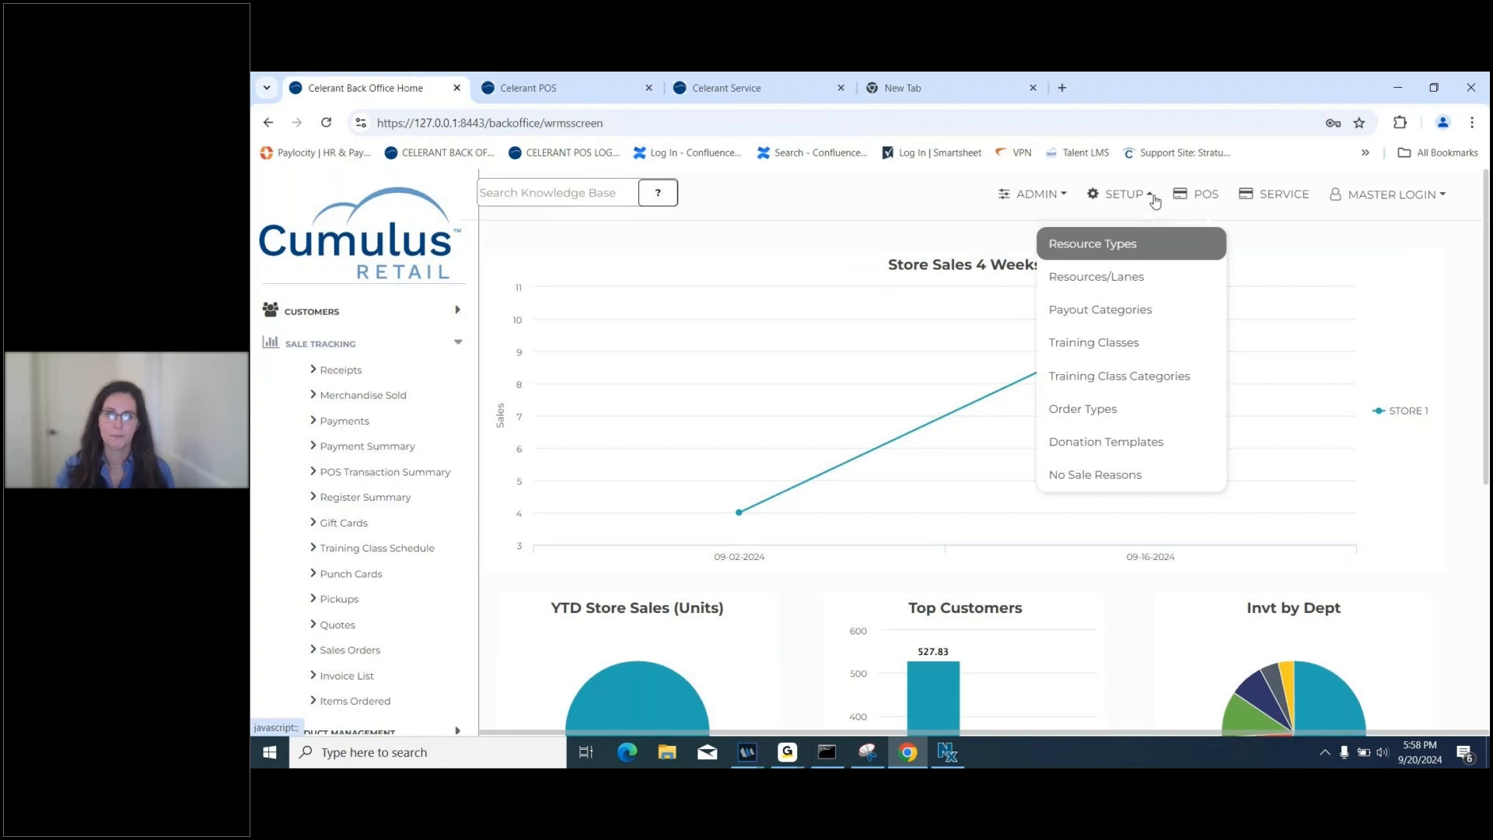
{"action": "left_click", "coordinate": [327, 311]}
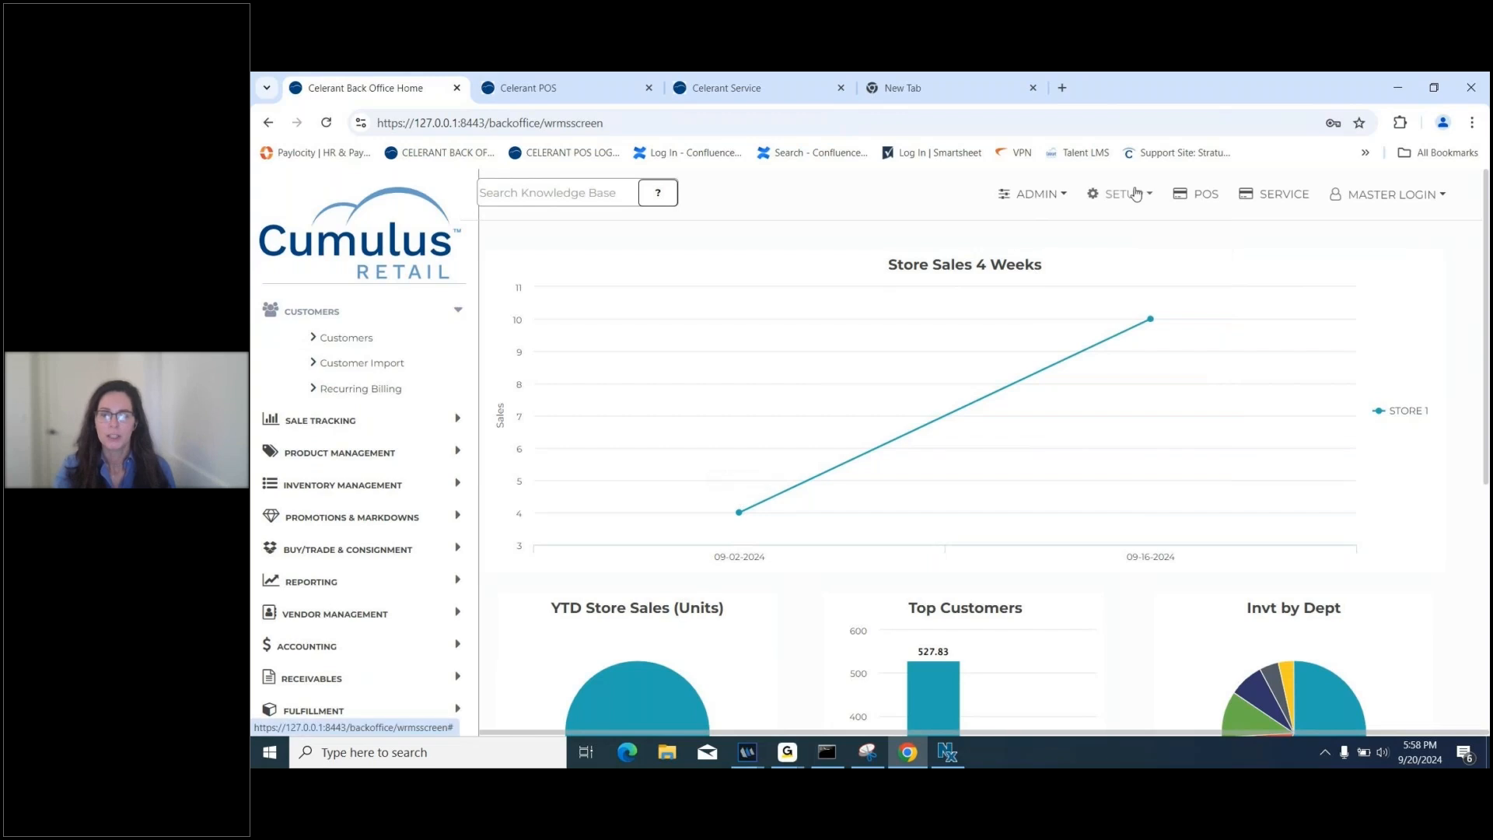
{"action": "left_click", "coordinate": [1112, 195]}
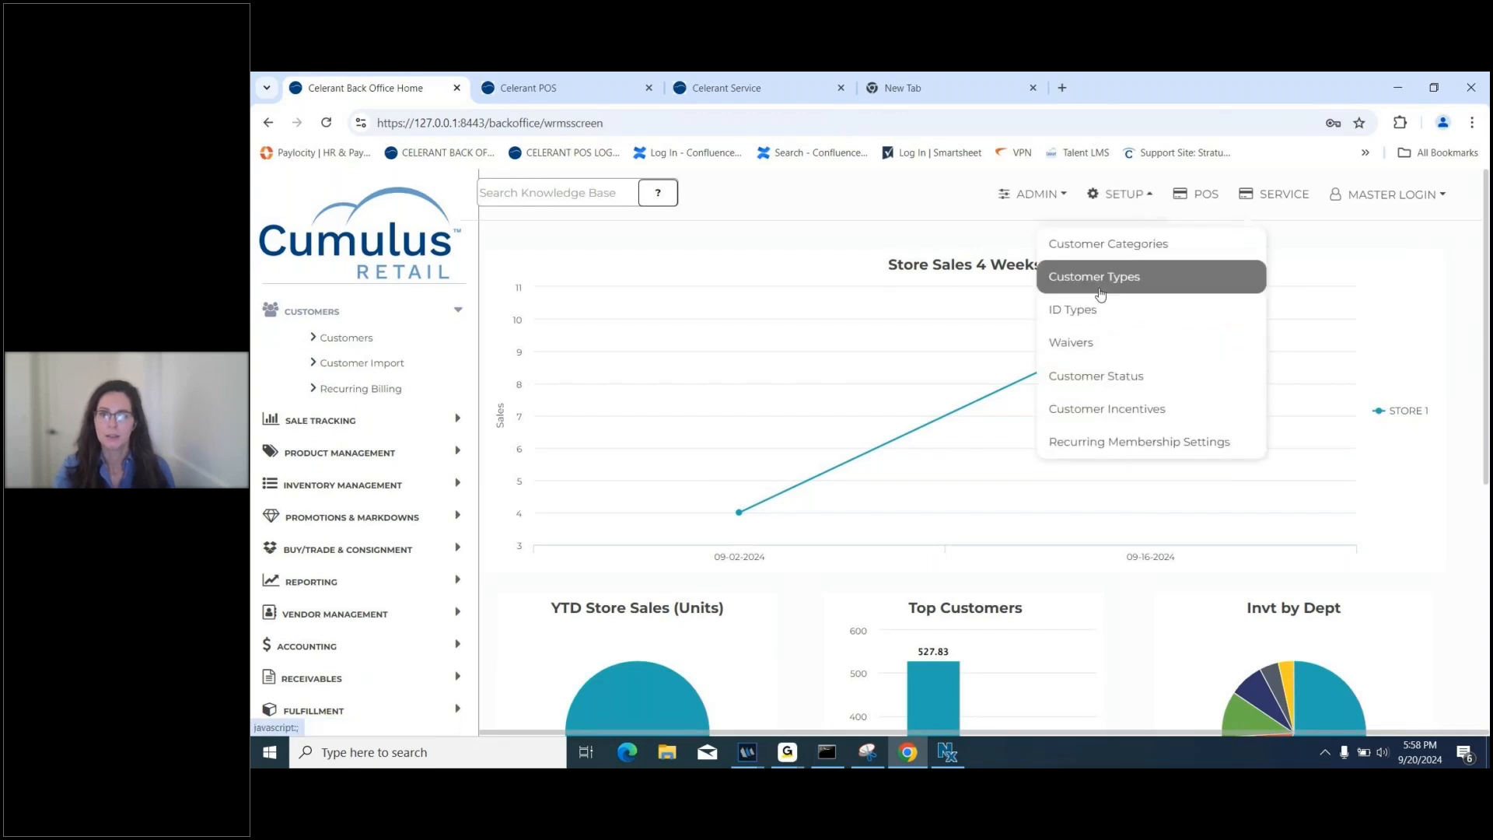
{"action": "left_click", "coordinate": [1151, 443]}
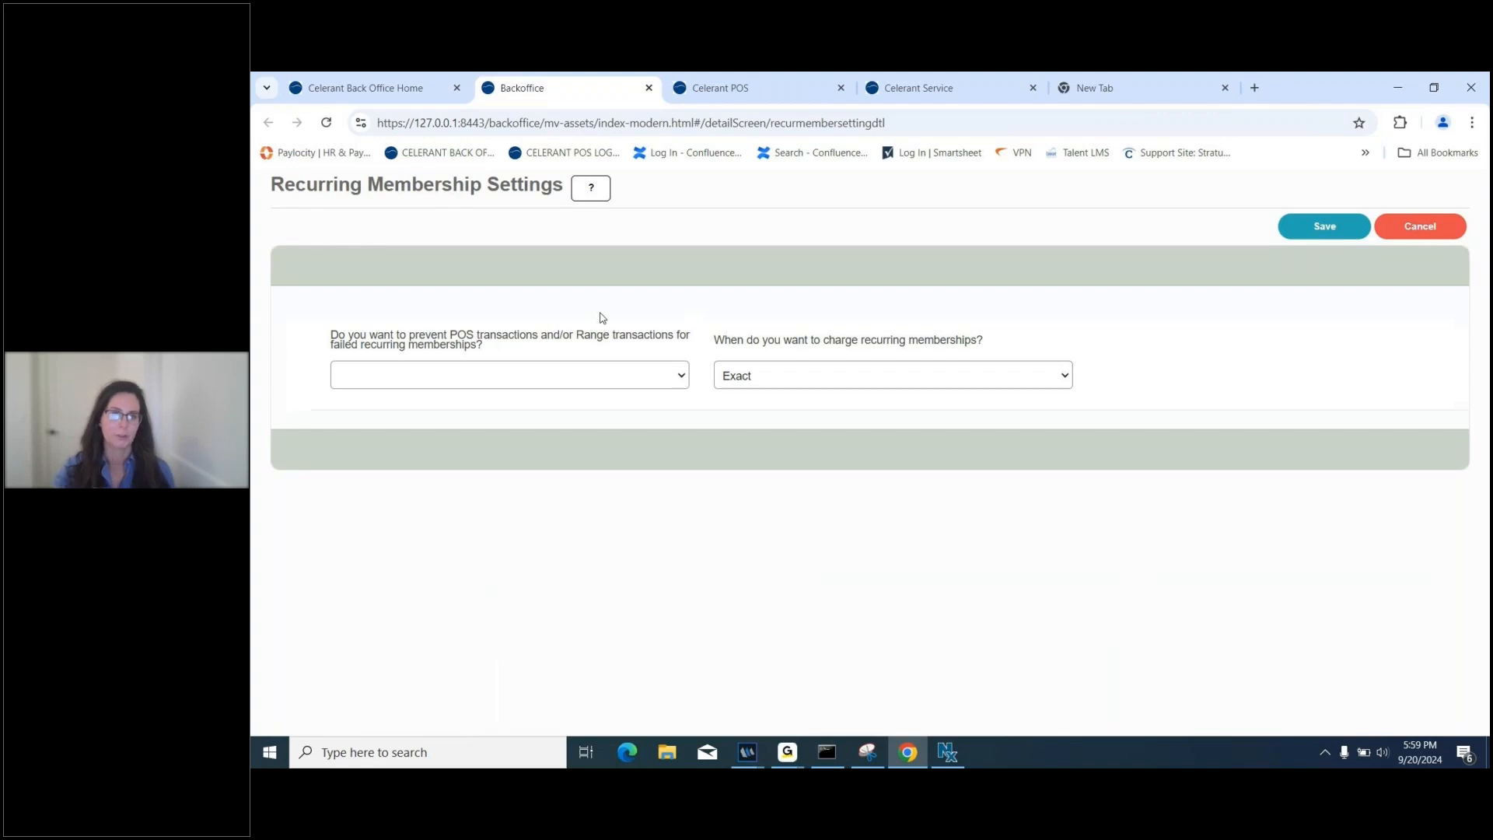
Examine the failed-membership transaction prevention choices and the recurring charge timing choices, and exit the settings without saving.
{"action": "left_click", "coordinate": [593, 375]}
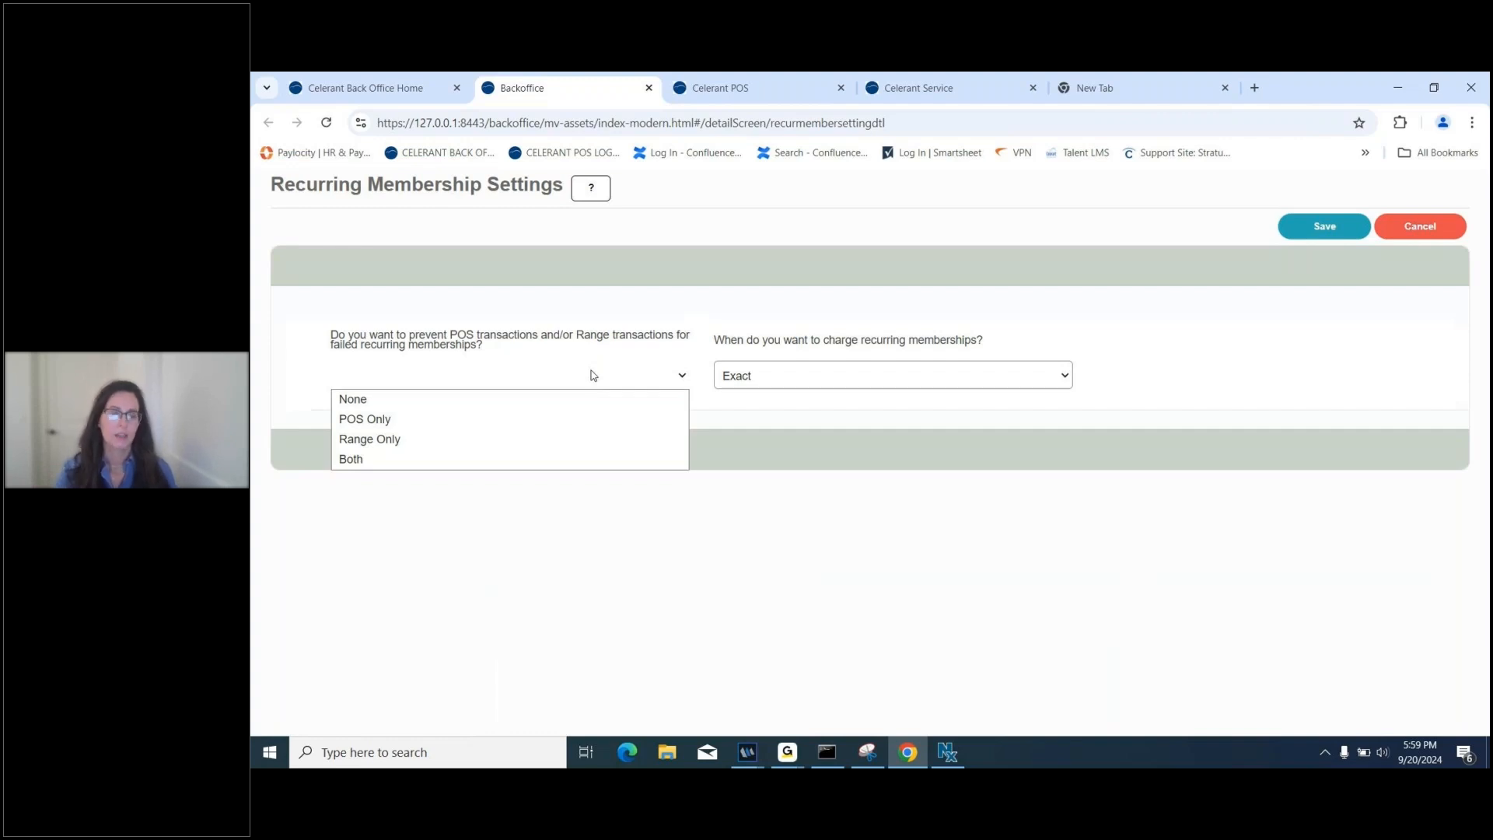
{"action": "left_click", "coordinate": [818, 374]}
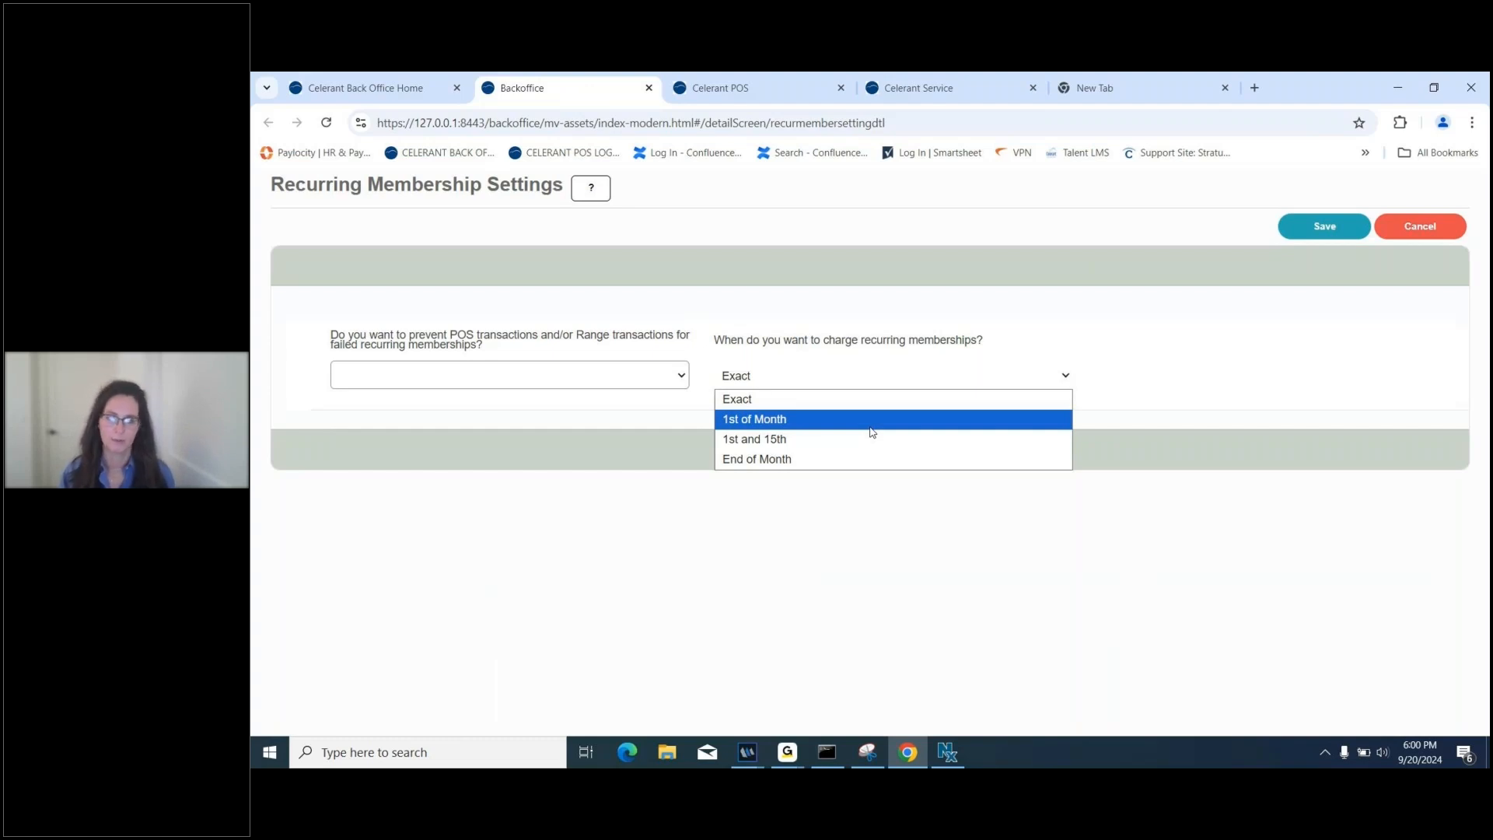
{"action": "left_click", "coordinate": [1429, 225]}
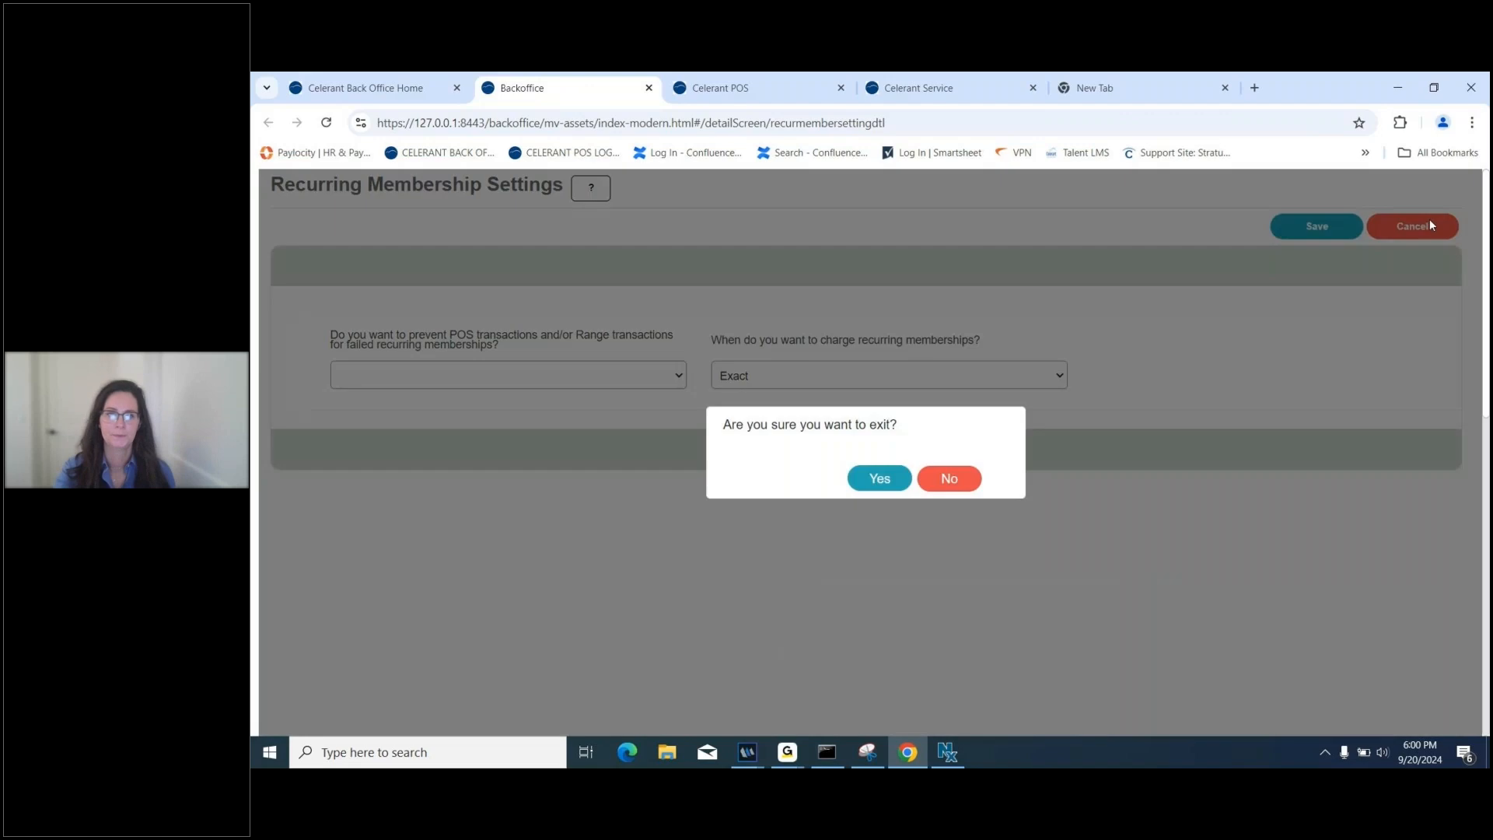
{"action": "left_click", "coordinate": [854, 487]}
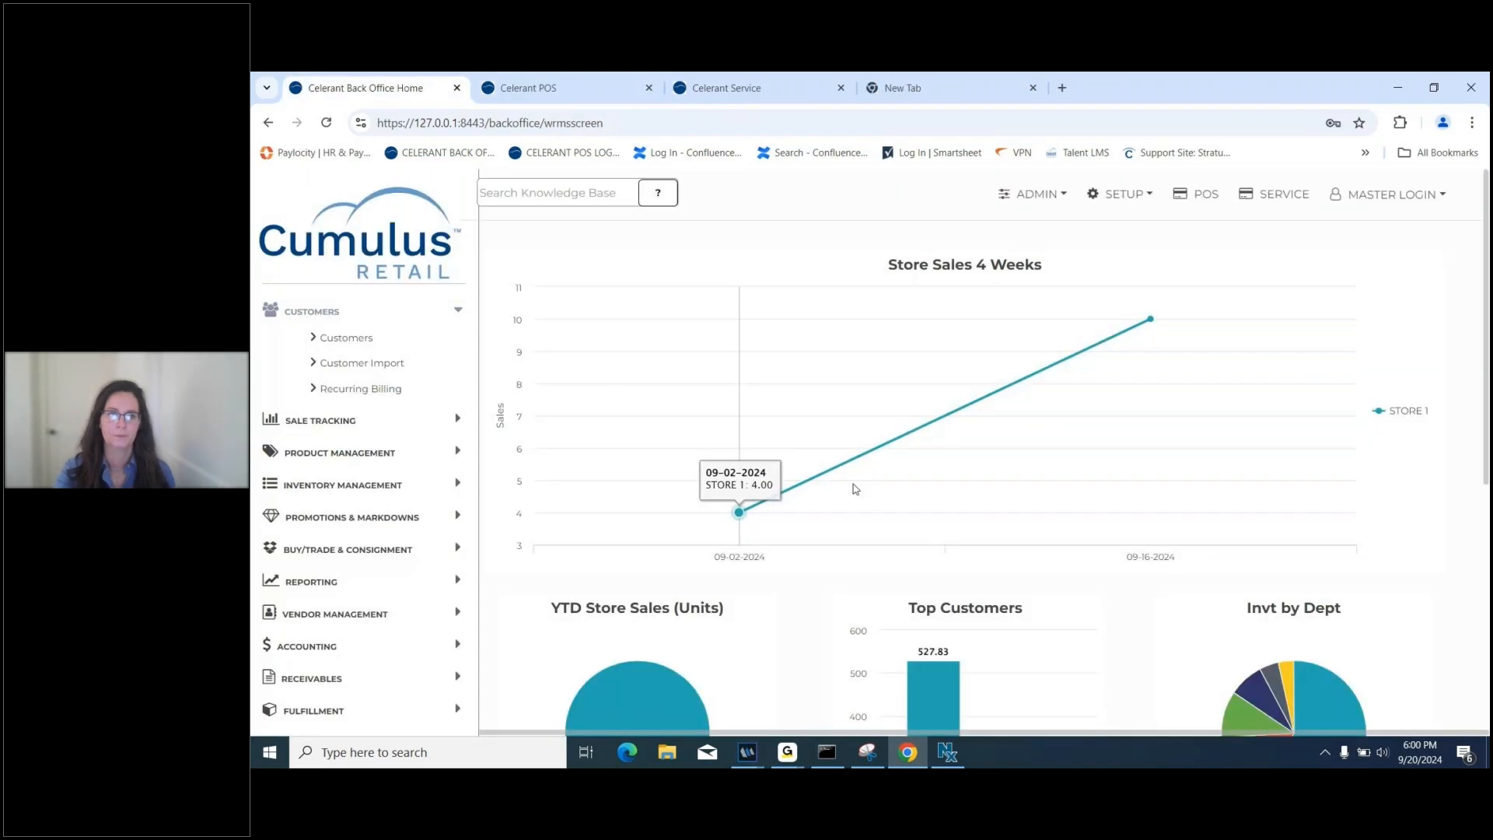
Open the Customers list and search for all customers without entering any criteria.
{"action": "left_click", "coordinate": [355, 342]}
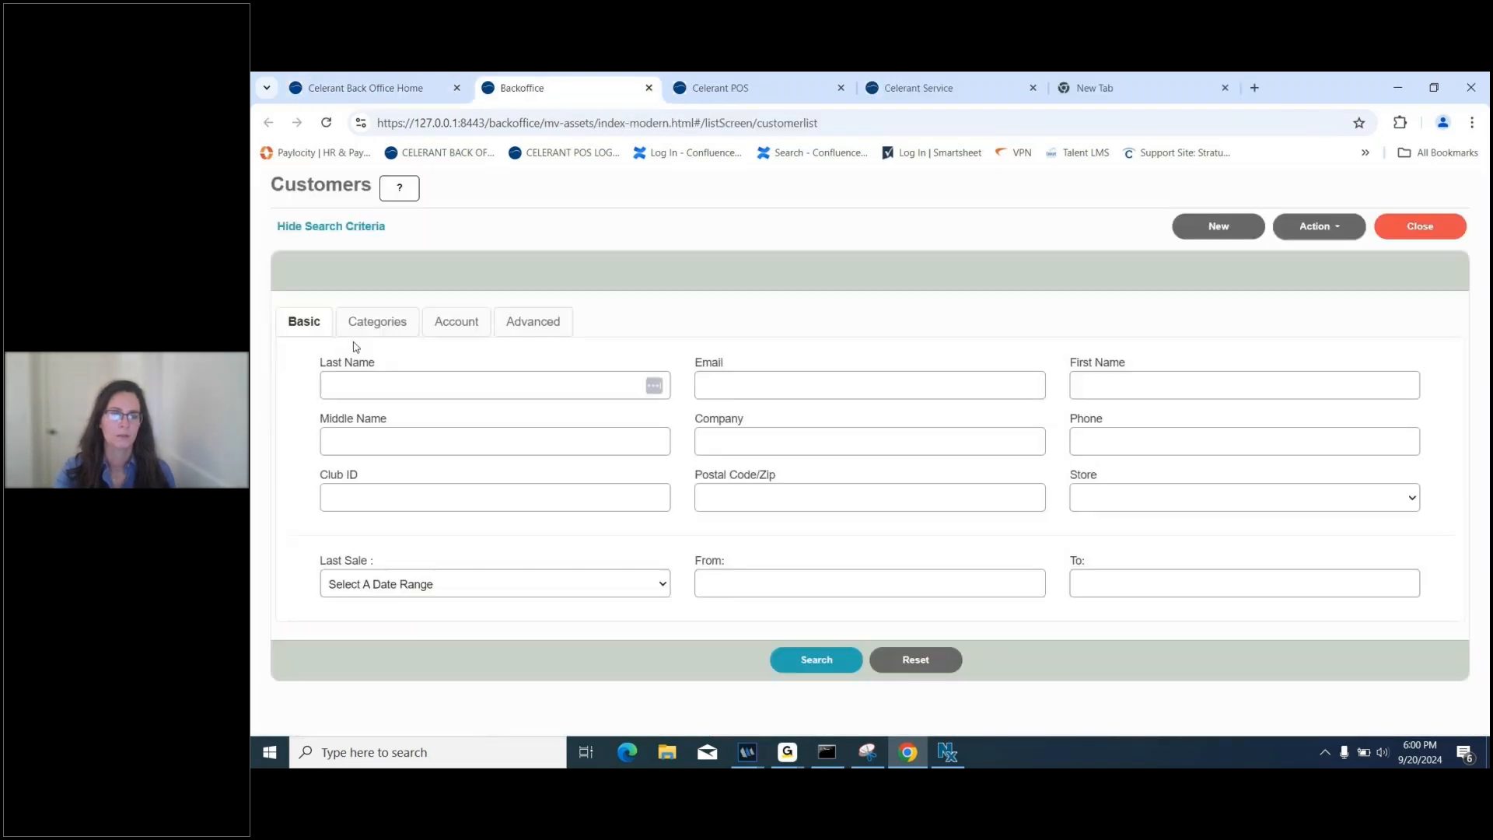
{"action": "left_click", "coordinate": [816, 659]}
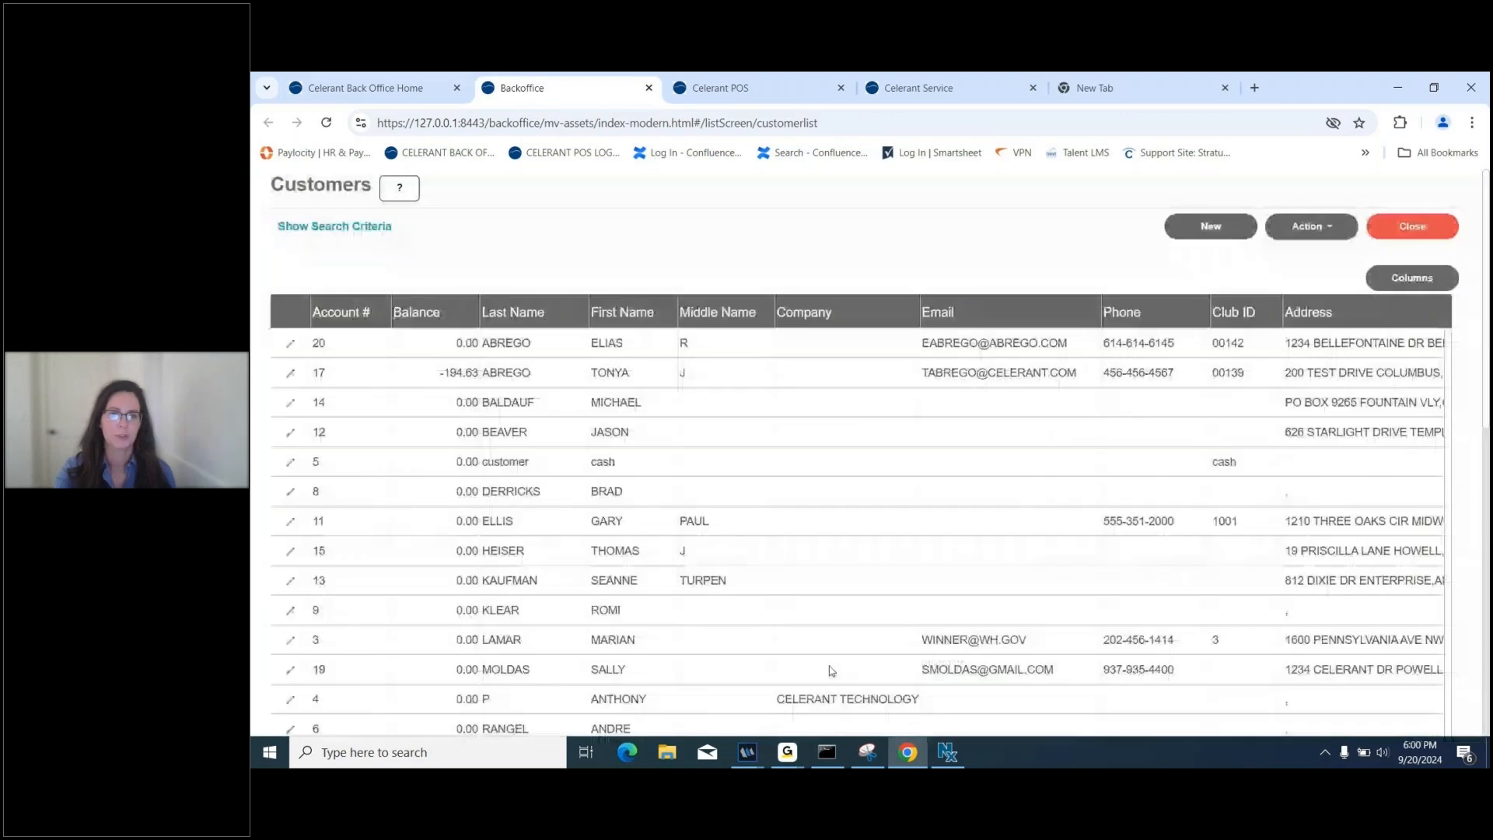
{"action": "scroll", "coordinate": [830, 670], "scroll_direction": "down", "scroll_amount": 1}
{"action": "scroll", "coordinate": [830, 670], "scroll_direction": "up", "scroll_amount": 1}
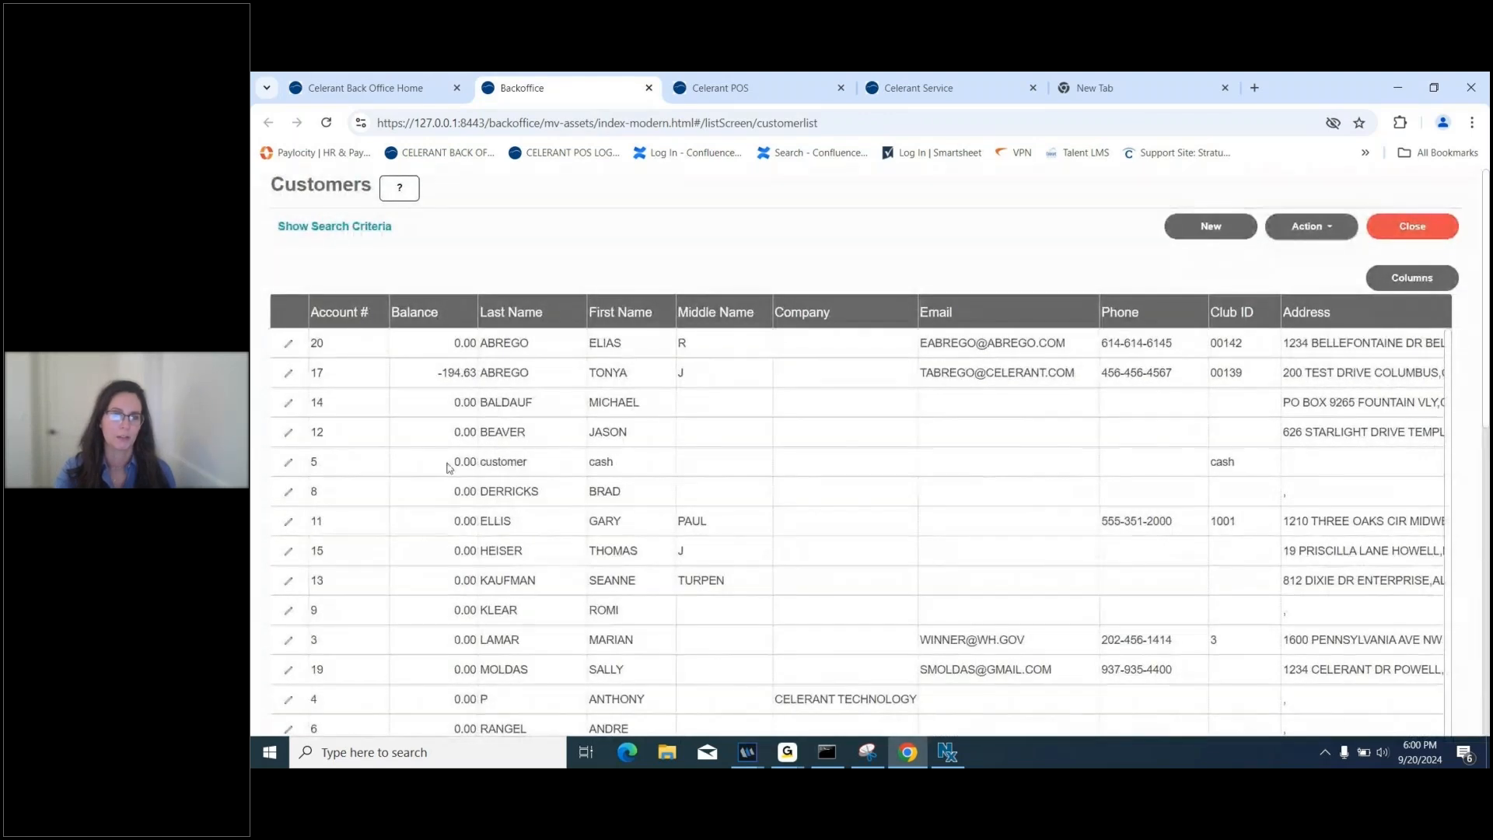
Review the contact details and Ship To section of the first listed customer, exit without saving, and close the Customers list.
{"action": "left_click", "coordinate": [294, 342]}
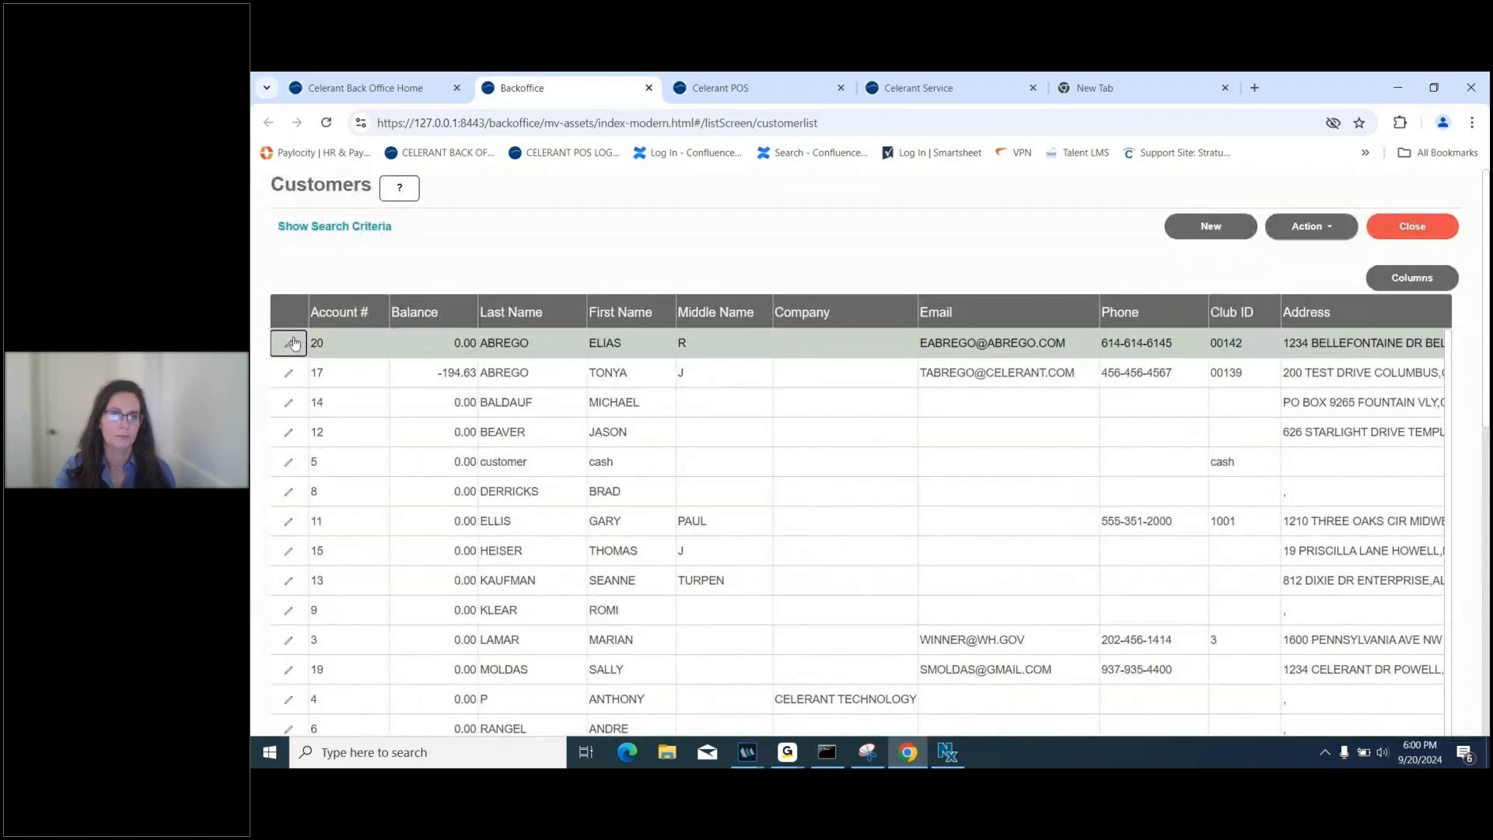
{"action": "scroll", "coordinate": [760, 528], "scroll_direction": "down", "scroll_amount": 5}
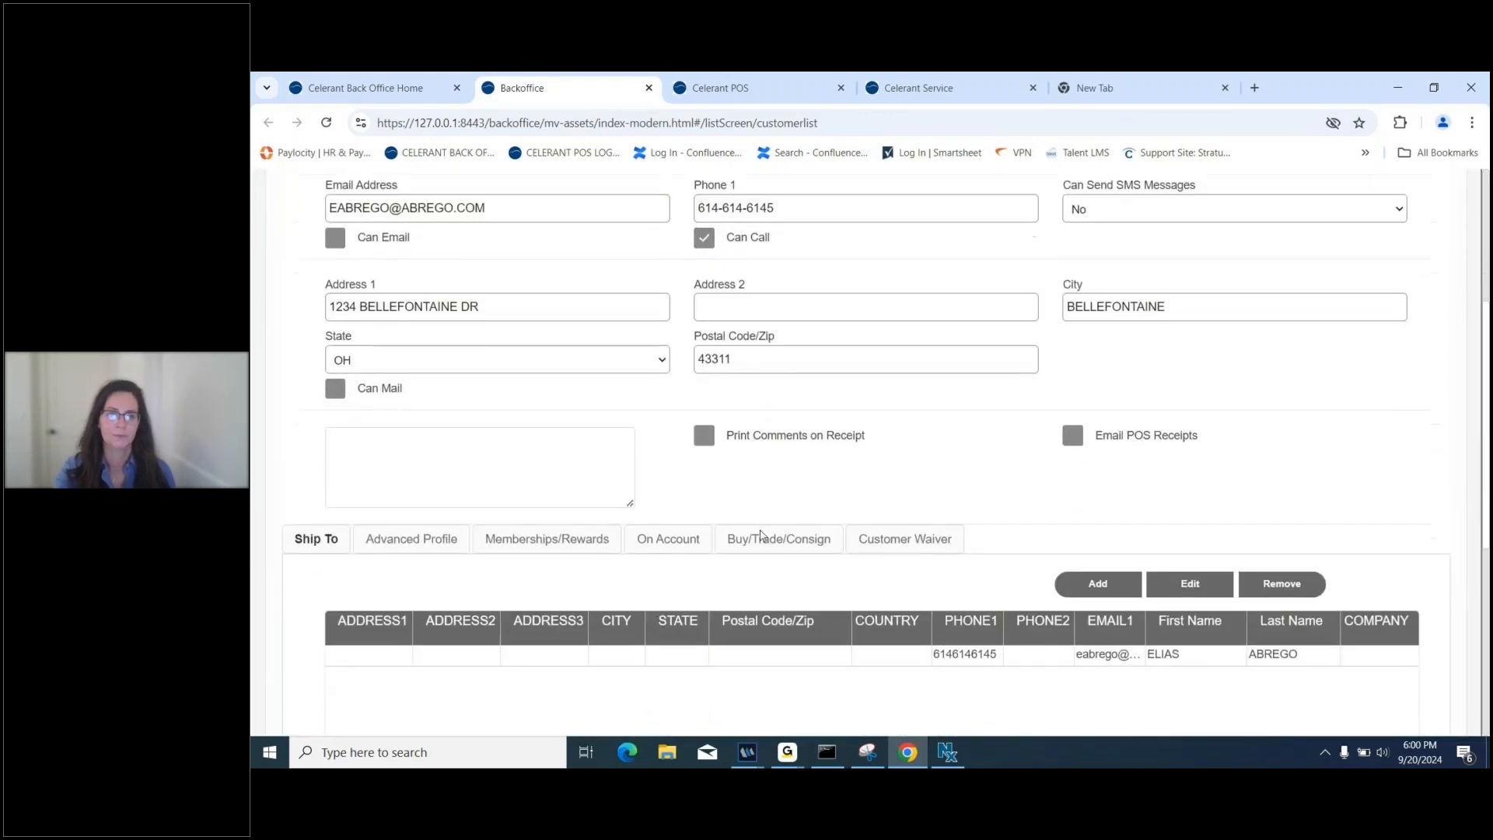
{"action": "scroll", "coordinate": [759, 535], "scroll_direction": "down", "scroll_amount": 1}
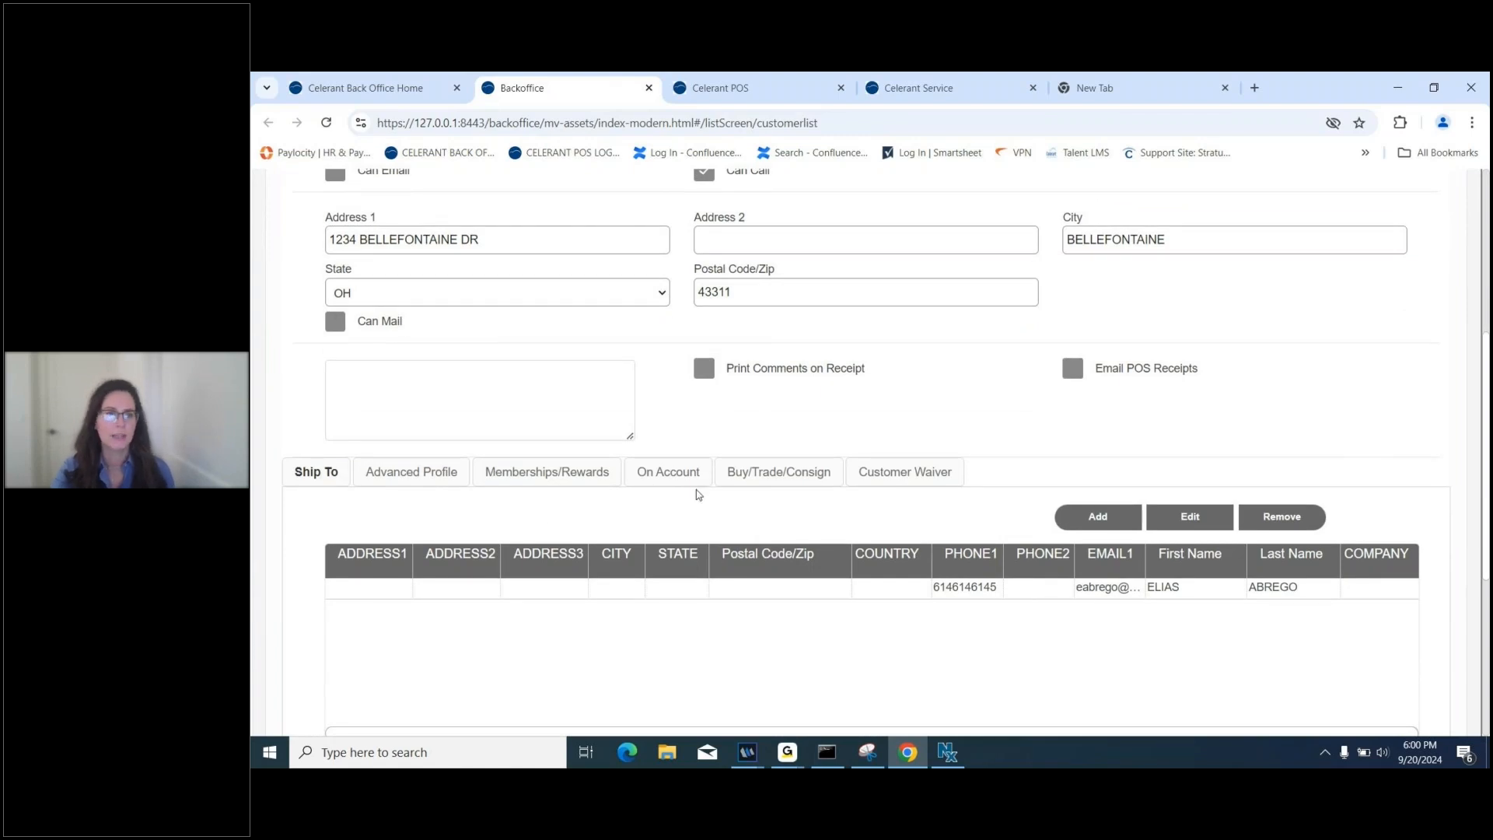
{"action": "scroll", "coordinate": [697, 494], "scroll_direction": "up", "scroll_amount": 1}
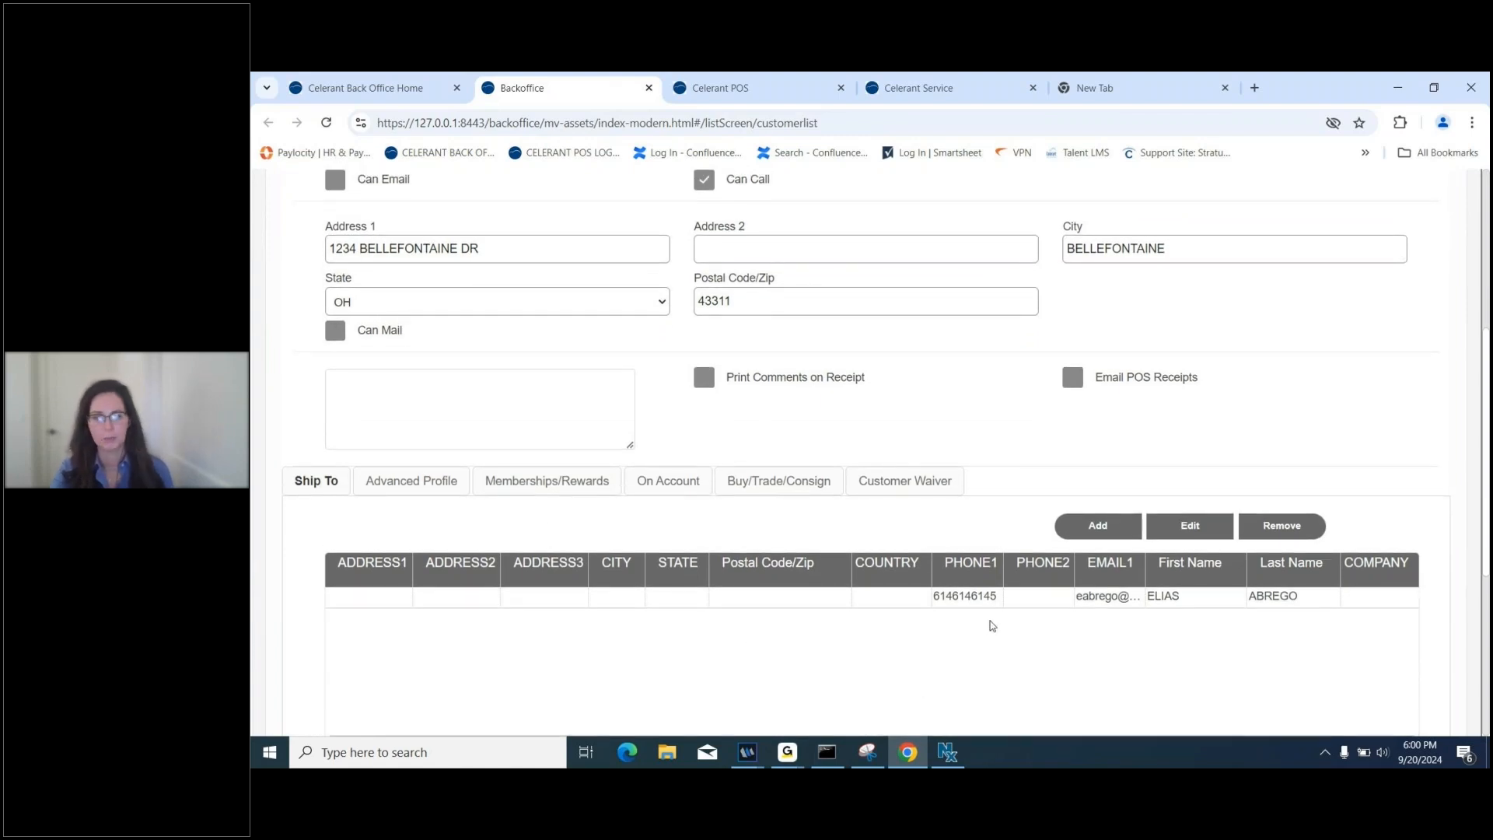
{"action": "scroll", "coordinate": [988, 622], "scroll_direction": "up", "scroll_amount": 5}
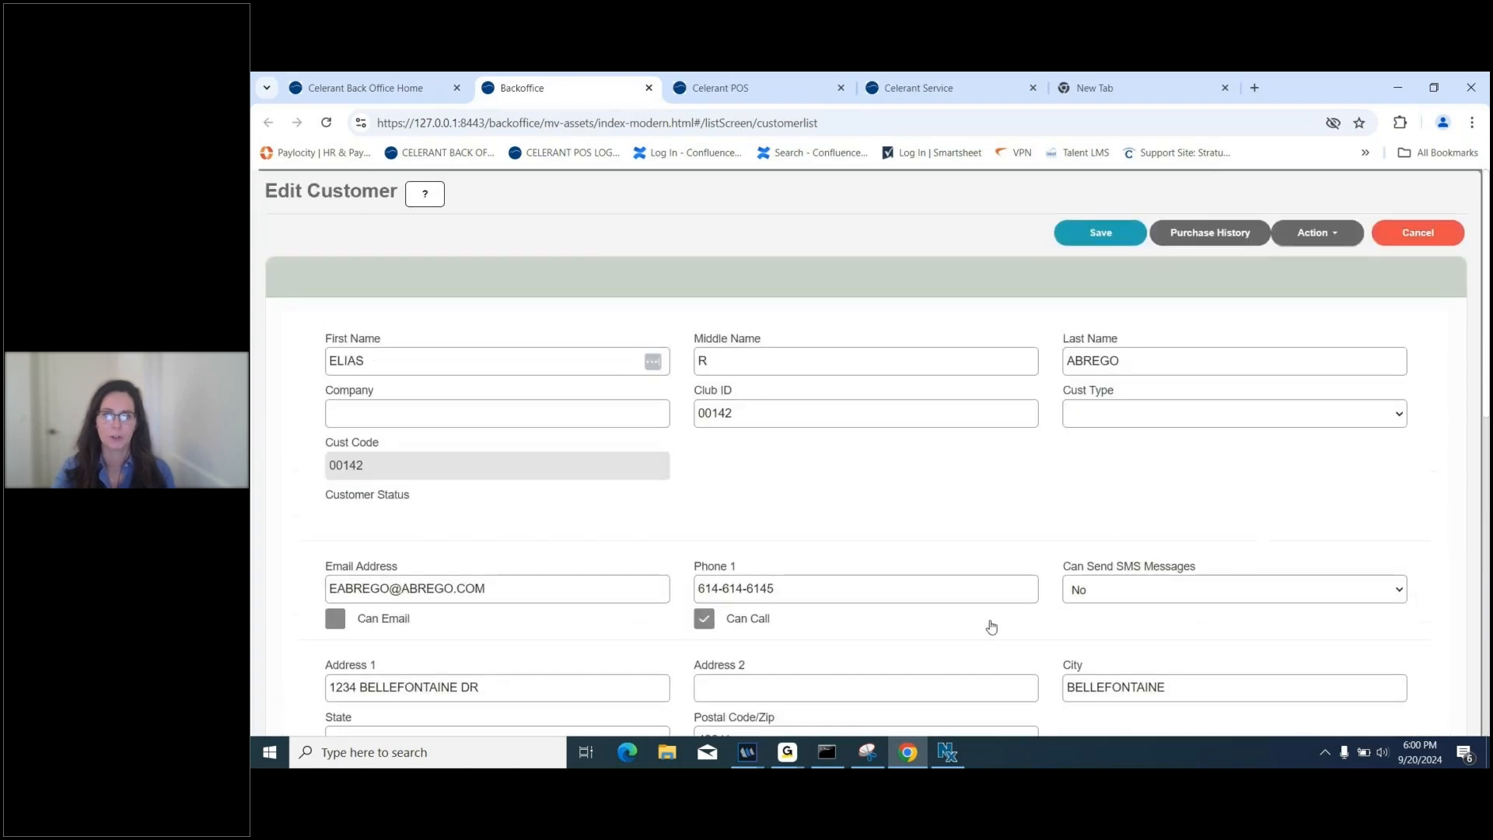
{"action": "left_click", "coordinate": [1425, 236]}
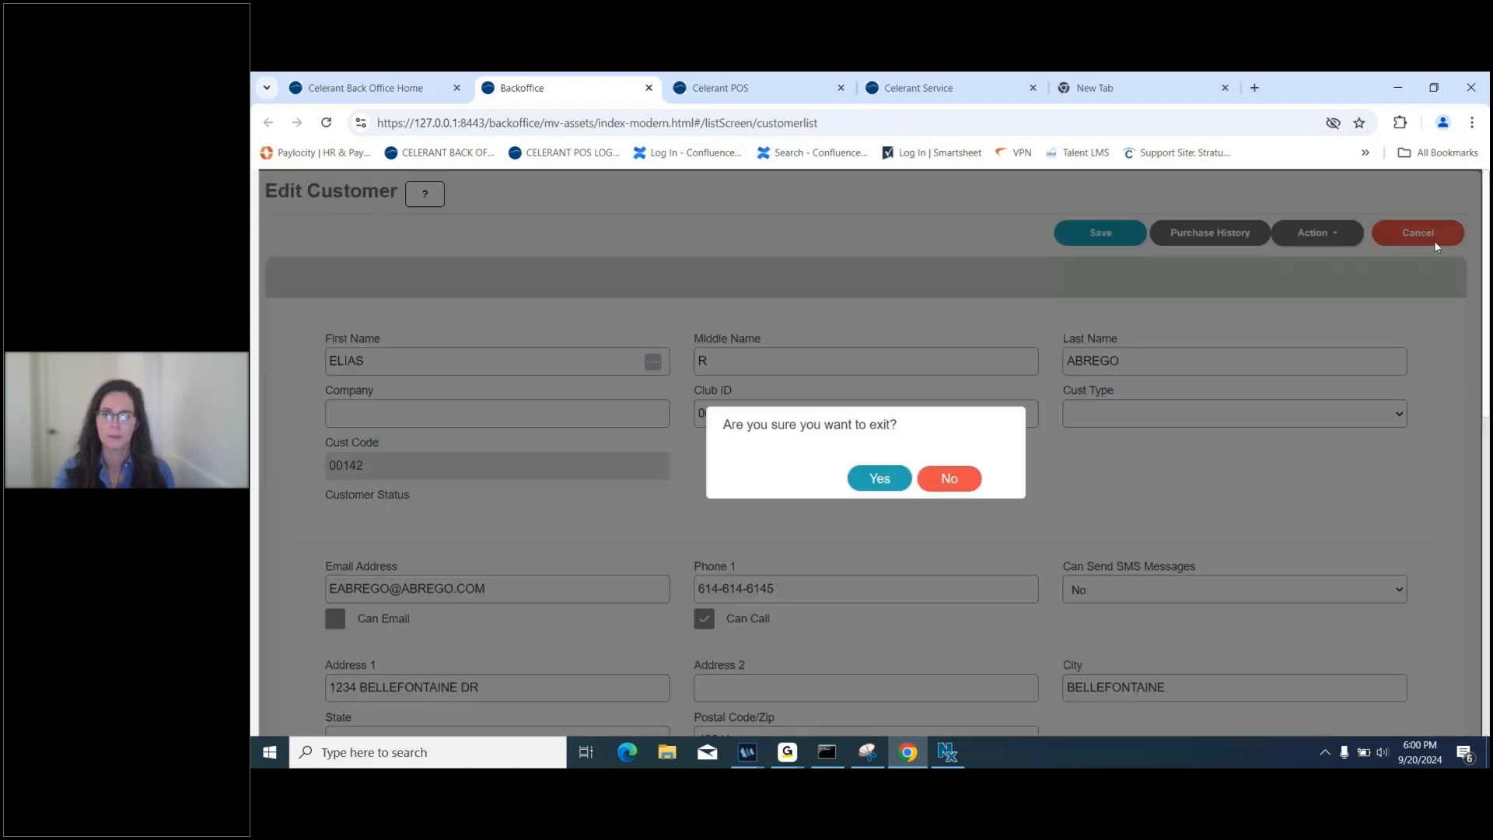
{"action": "left_click", "coordinate": [887, 477]}
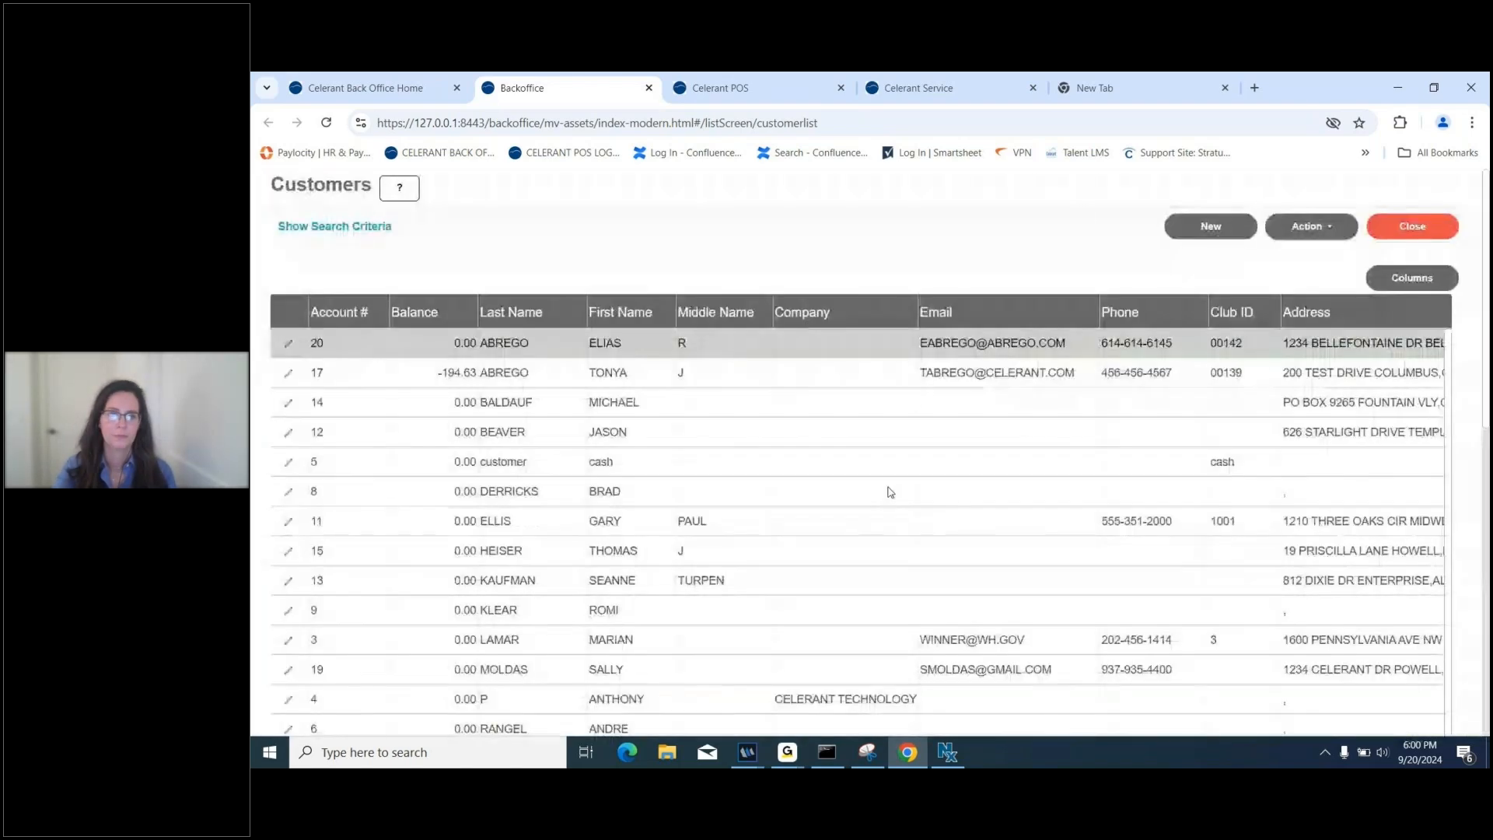
{"action": "left_click", "coordinate": [1409, 227]}
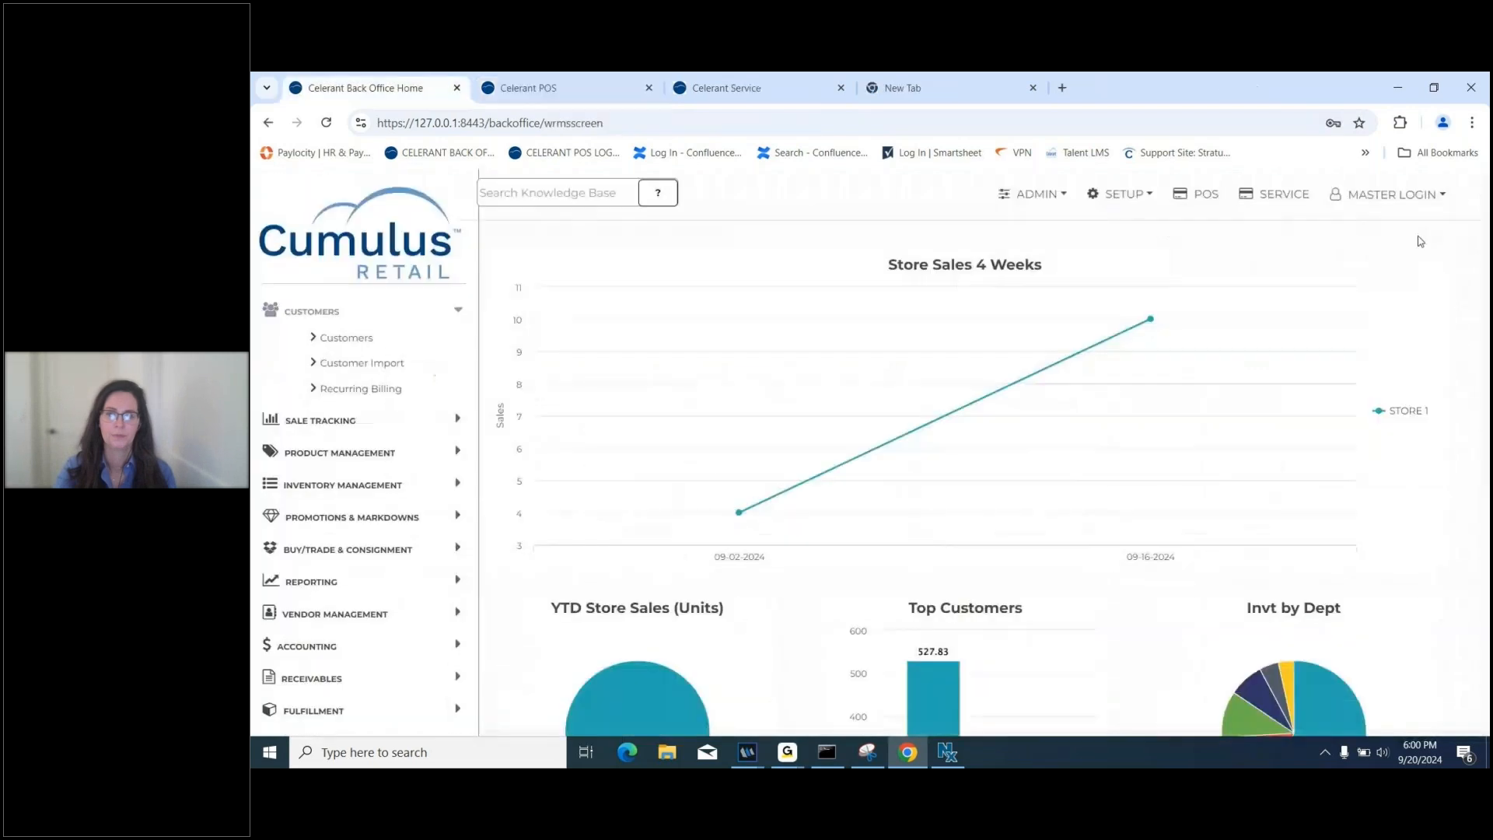
Open Recurring Billing, examine its club, status, failure and date range search criteria, and close it.
{"action": "left_click", "coordinate": [393, 387]}
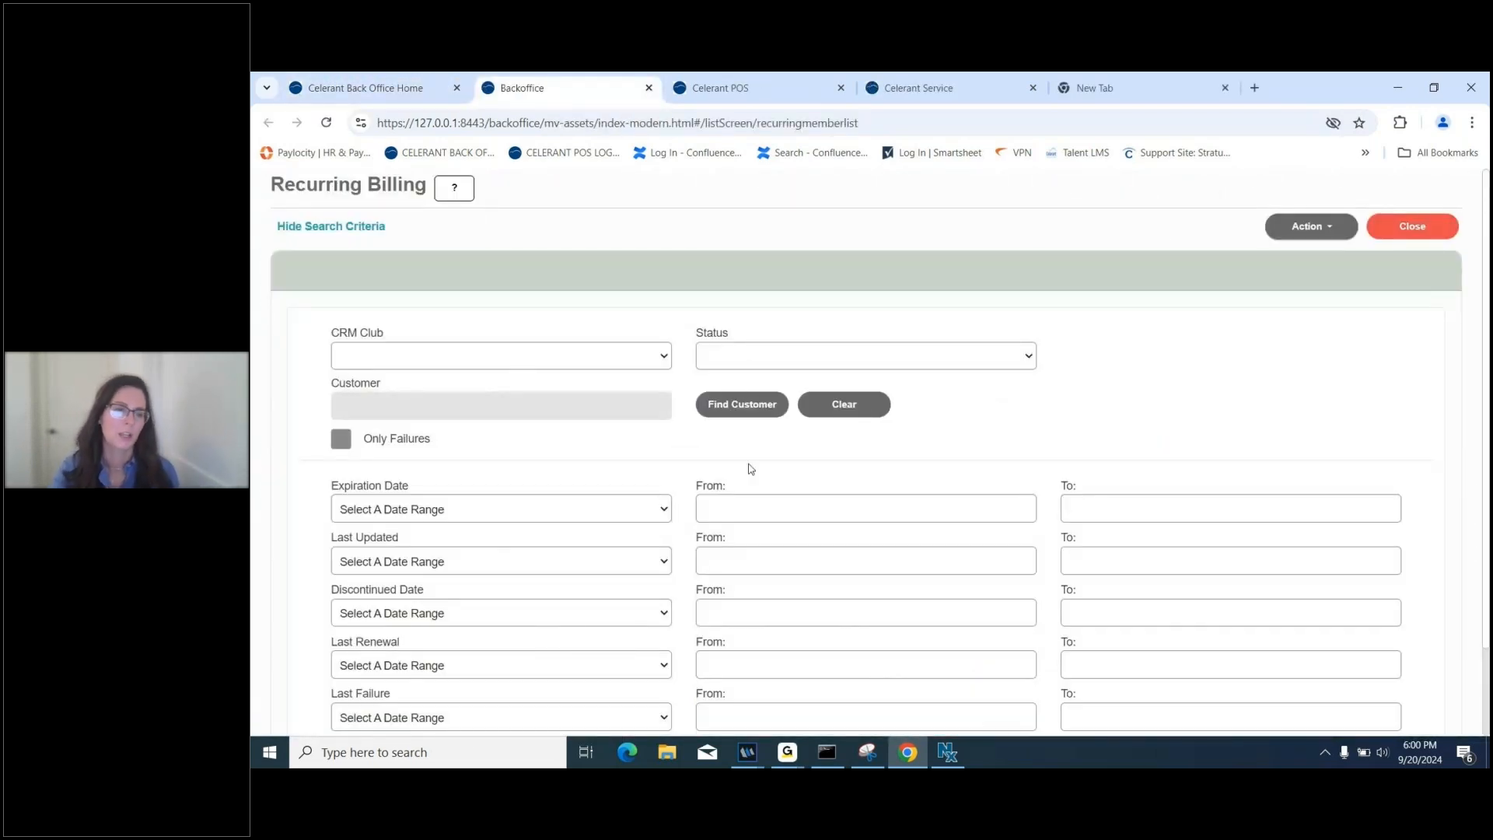
{"action": "scroll", "coordinate": [750, 468], "scroll_direction": "down", "scroll_amount": 1}
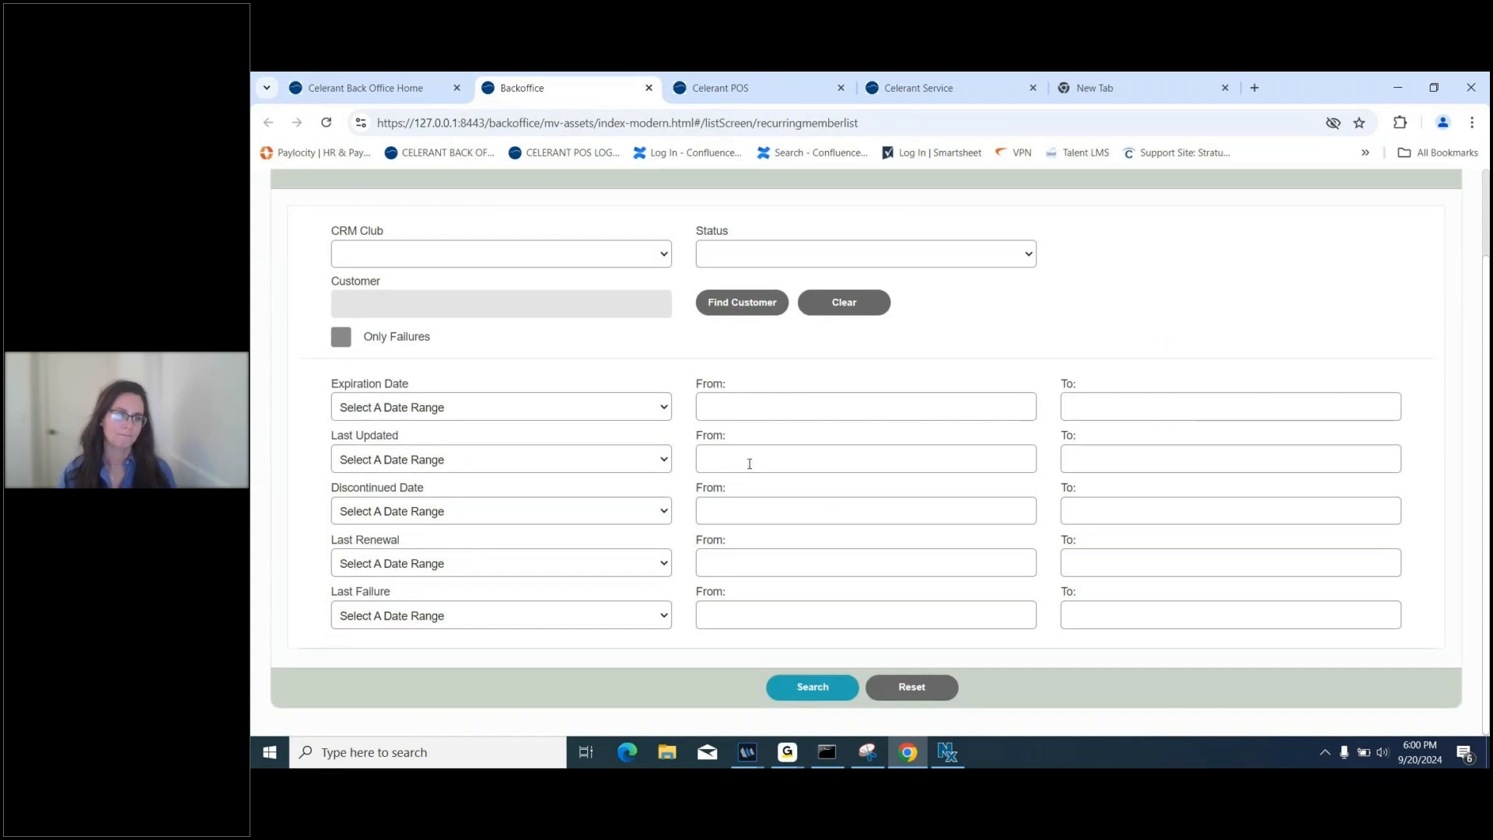
{"action": "left_click", "coordinate": [653, 614]}
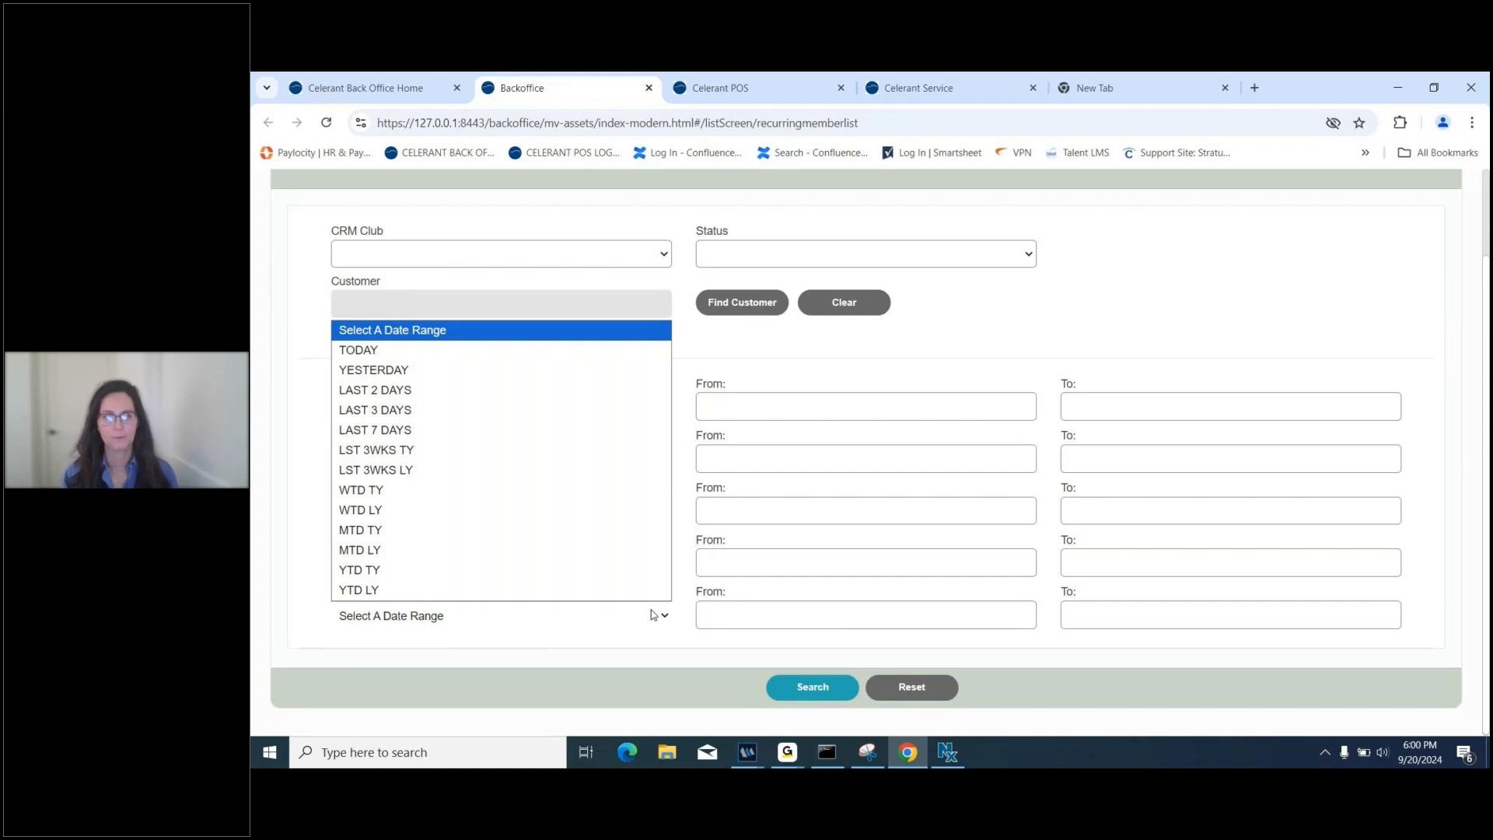
{"action": "left_click", "coordinate": [1106, 329]}
{"action": "scroll", "coordinate": [1103, 323], "scroll_direction": "up", "scroll_amount": 2}
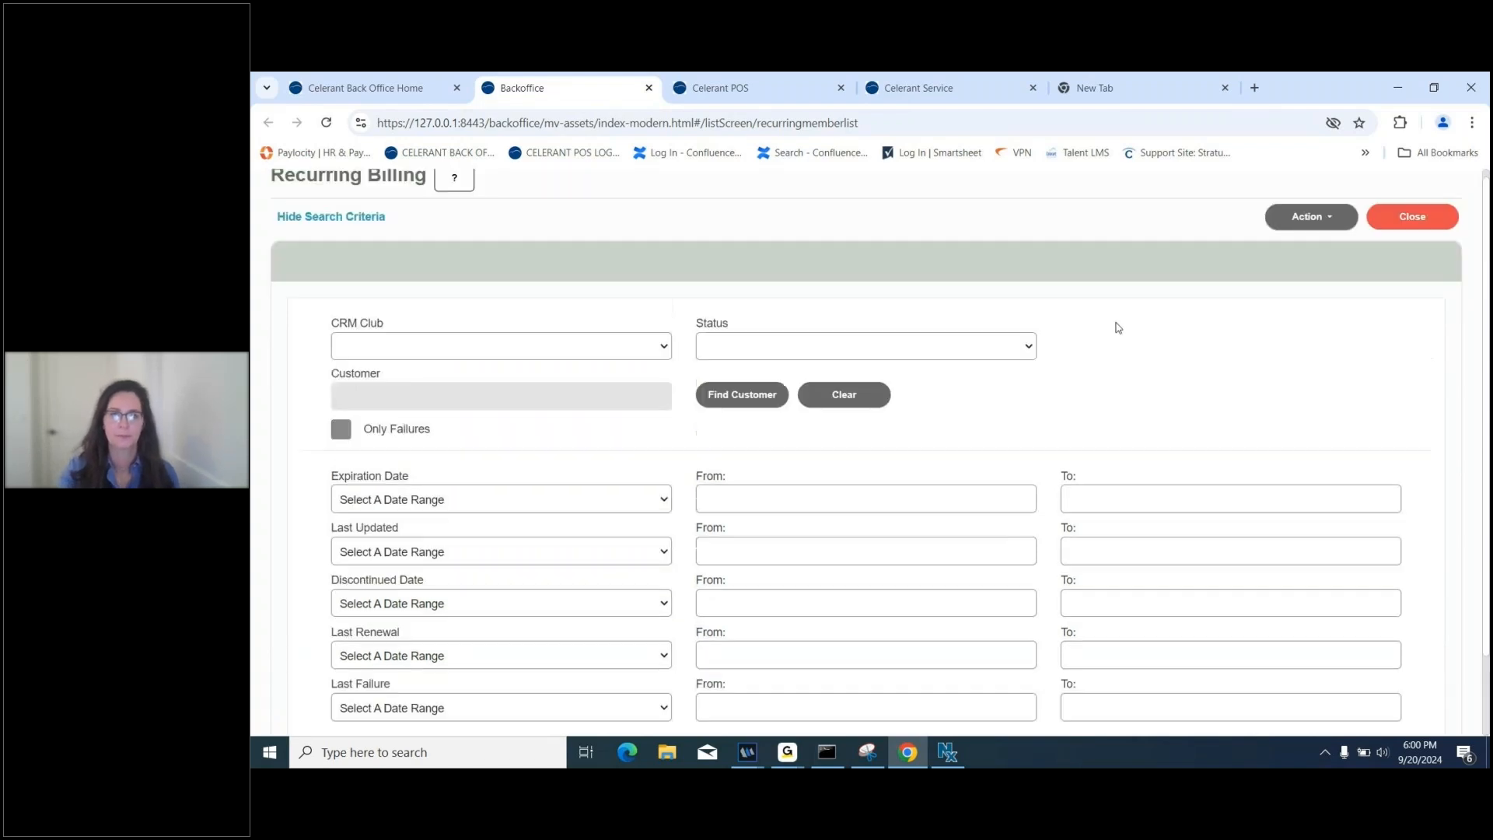
{"action": "left_click", "coordinate": [1450, 233]}
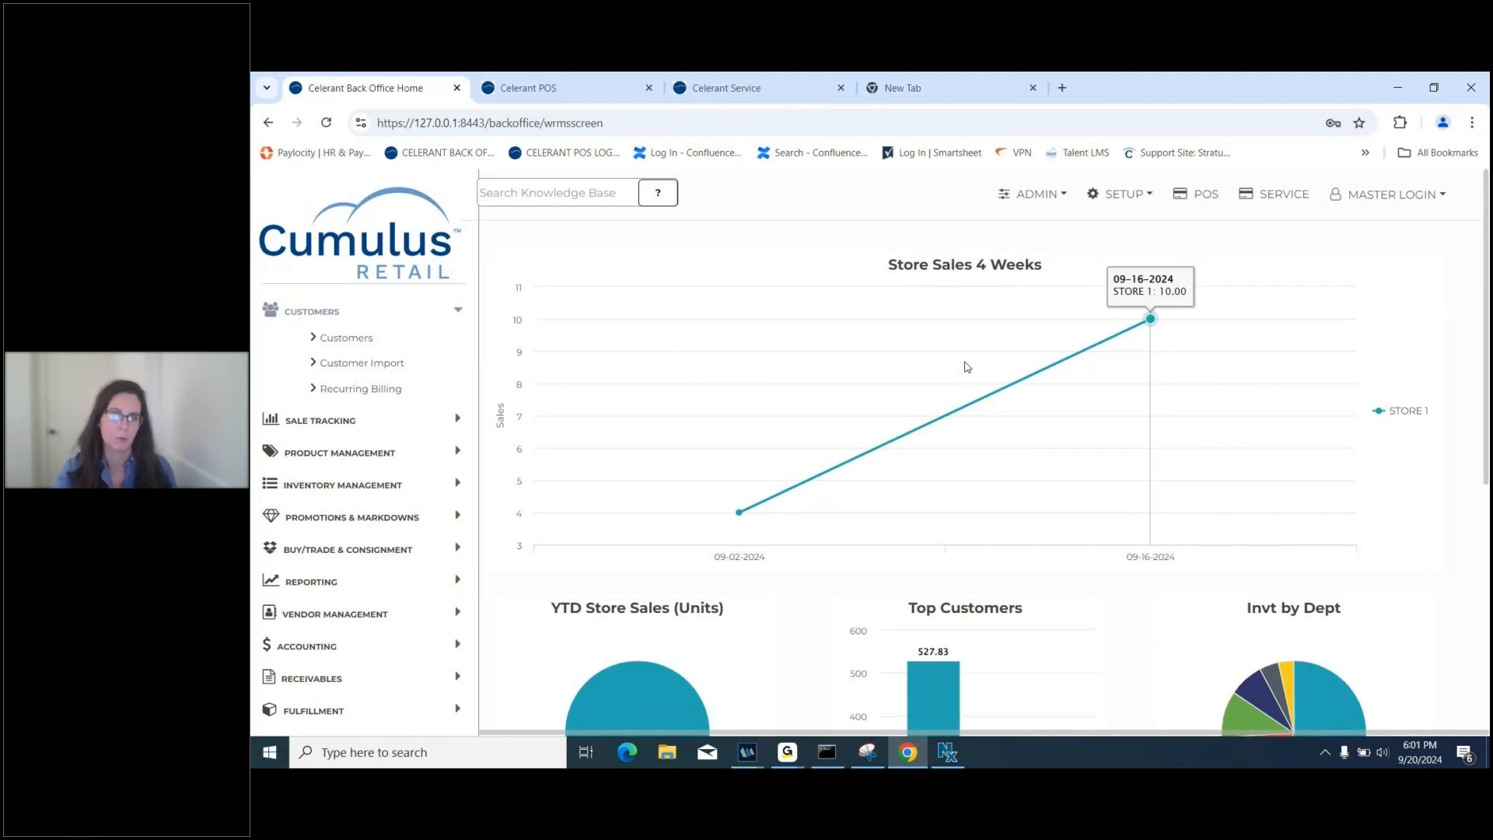
{"action": "left_click", "coordinate": [460, 311]}
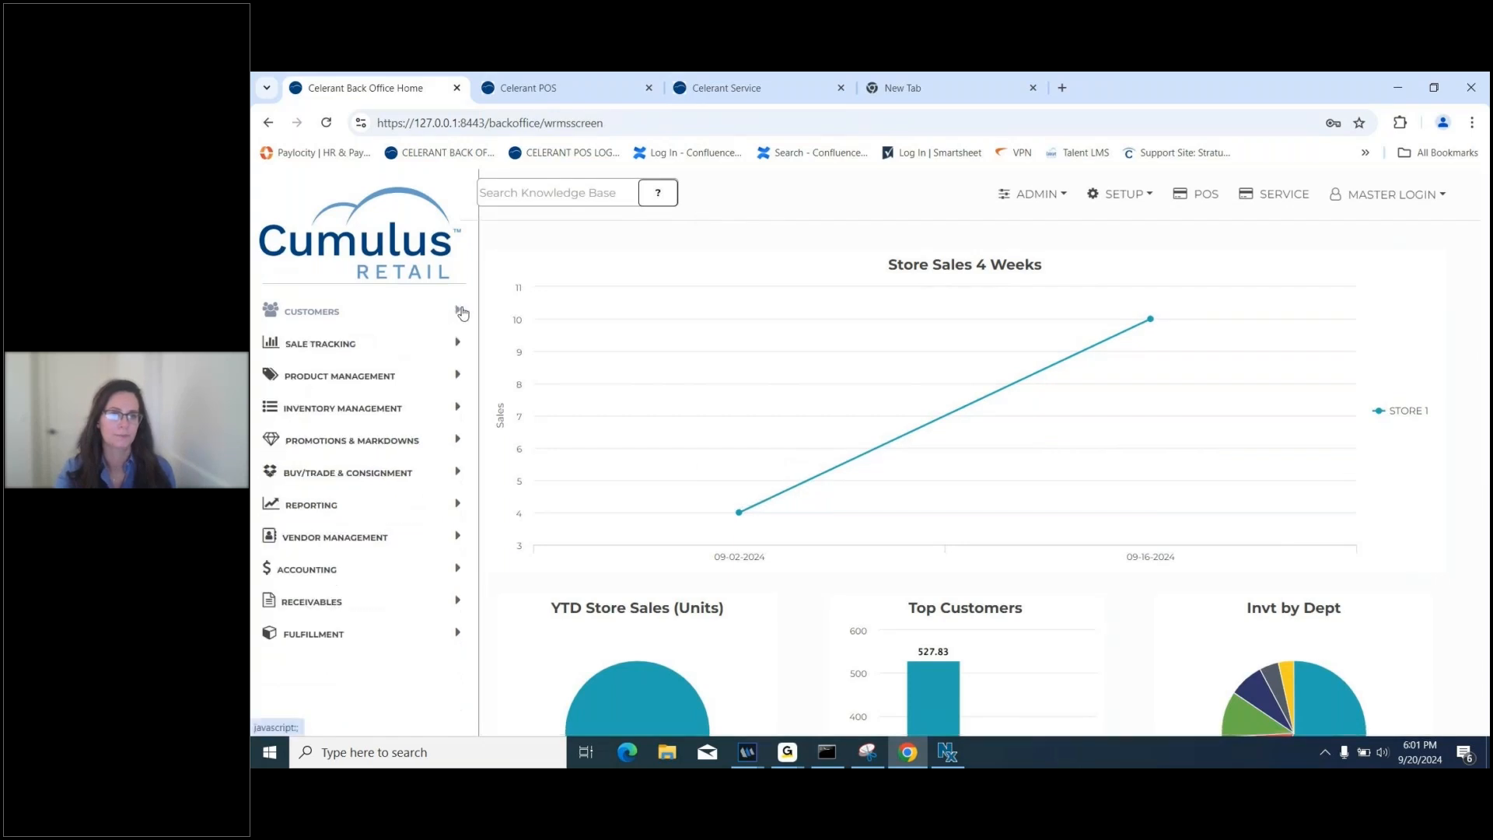
Examine the name and Active options of a new course waiver in the Waivers setup, and exit without saving.
{"action": "left_click", "coordinate": [1125, 197]}
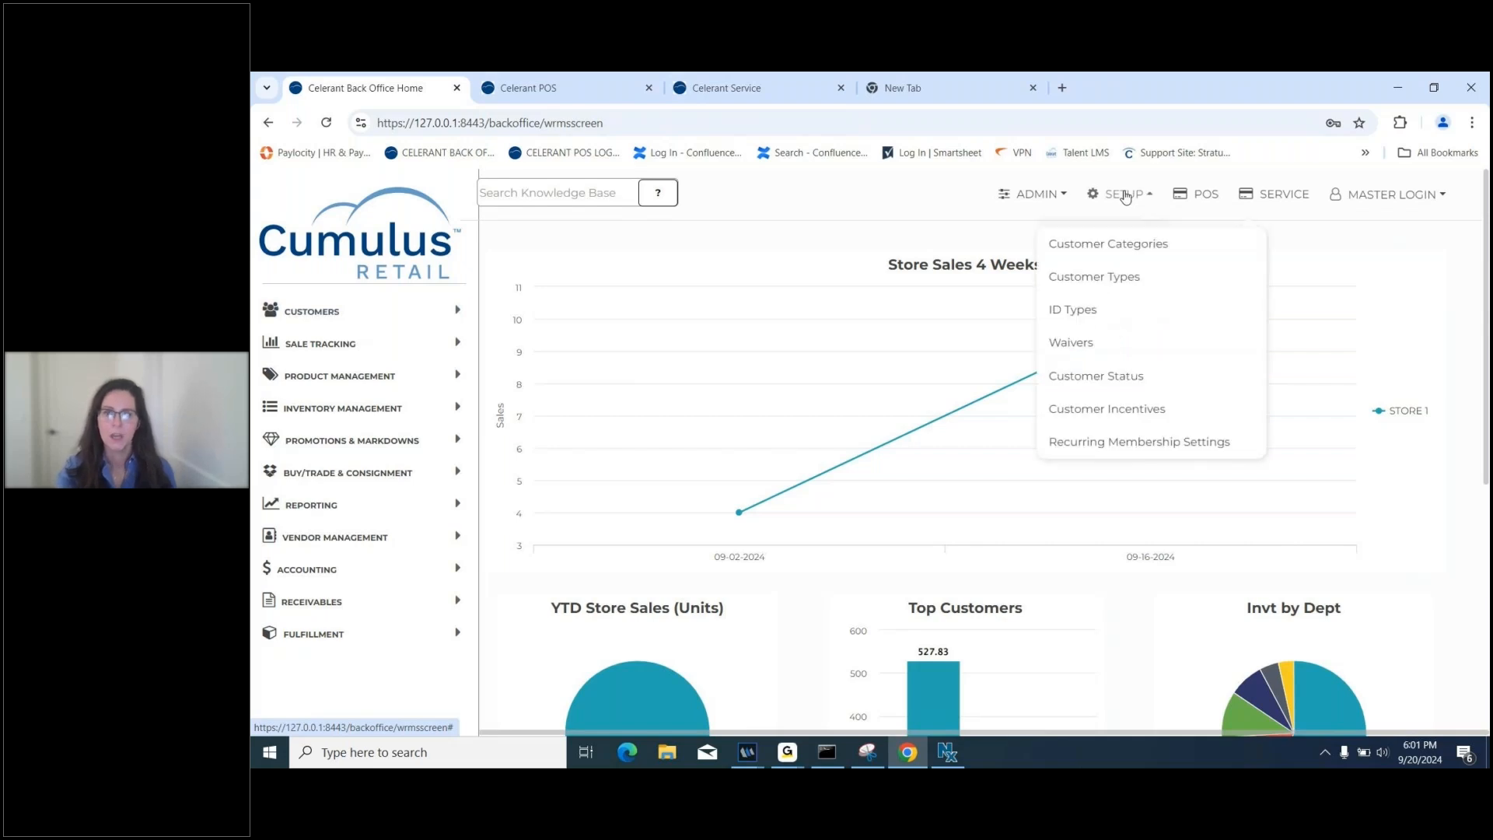
{"action": "left_click", "coordinate": [1124, 342]}
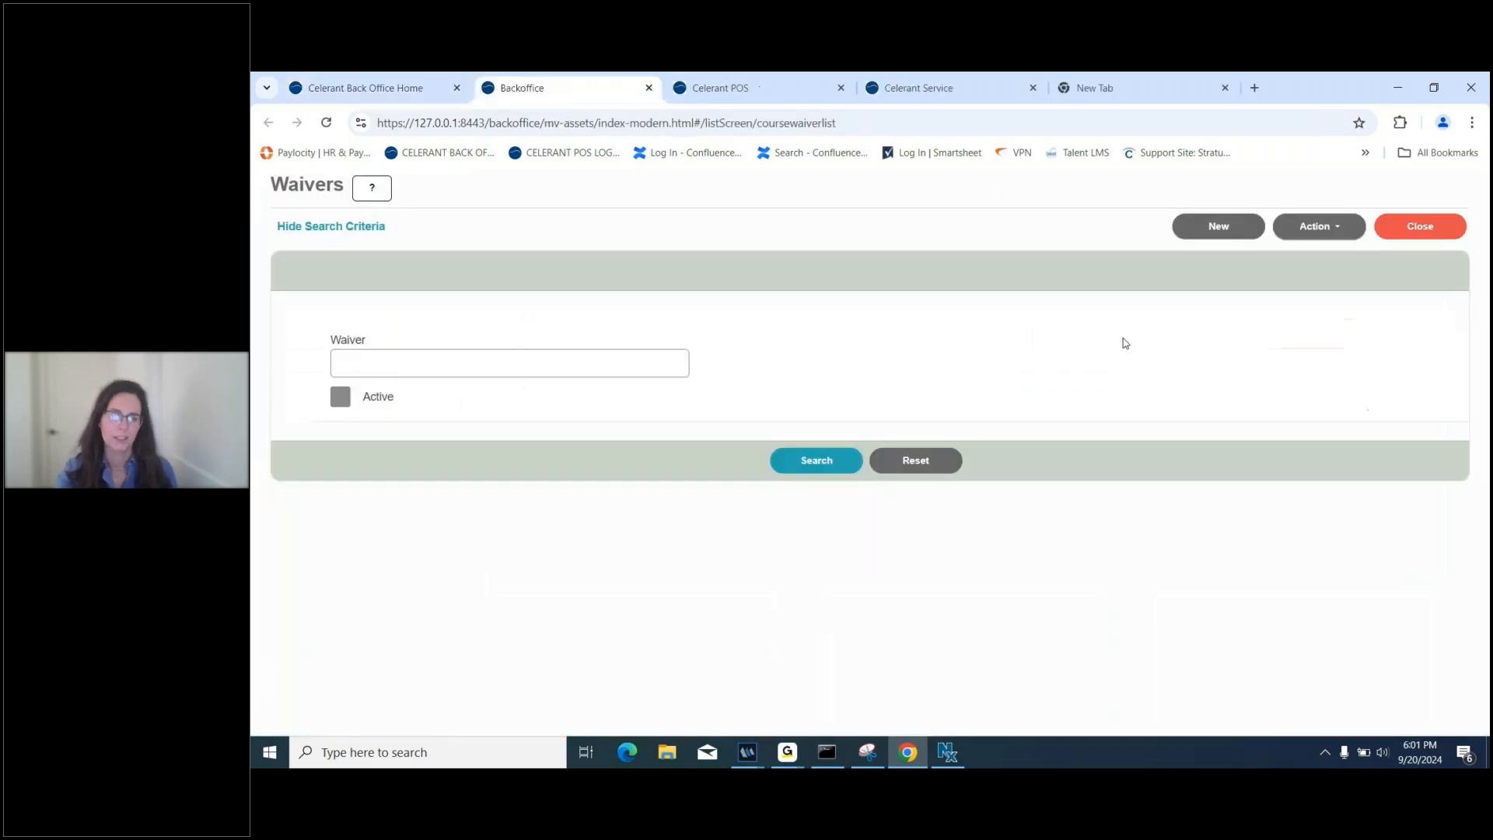
{"action": "left_click", "coordinate": [1225, 229]}
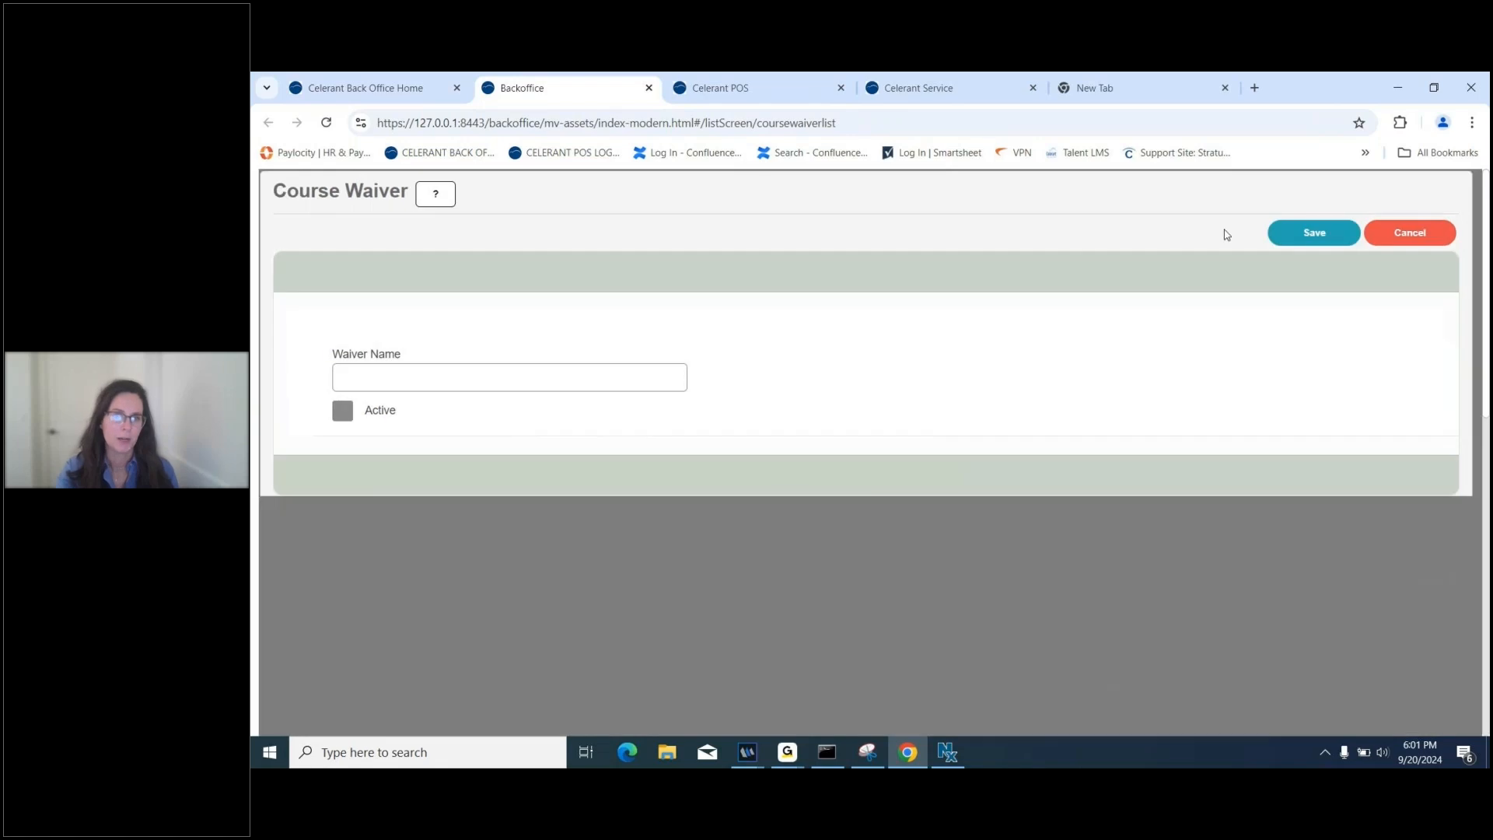
{"action": "left_click", "coordinate": [567, 371]}
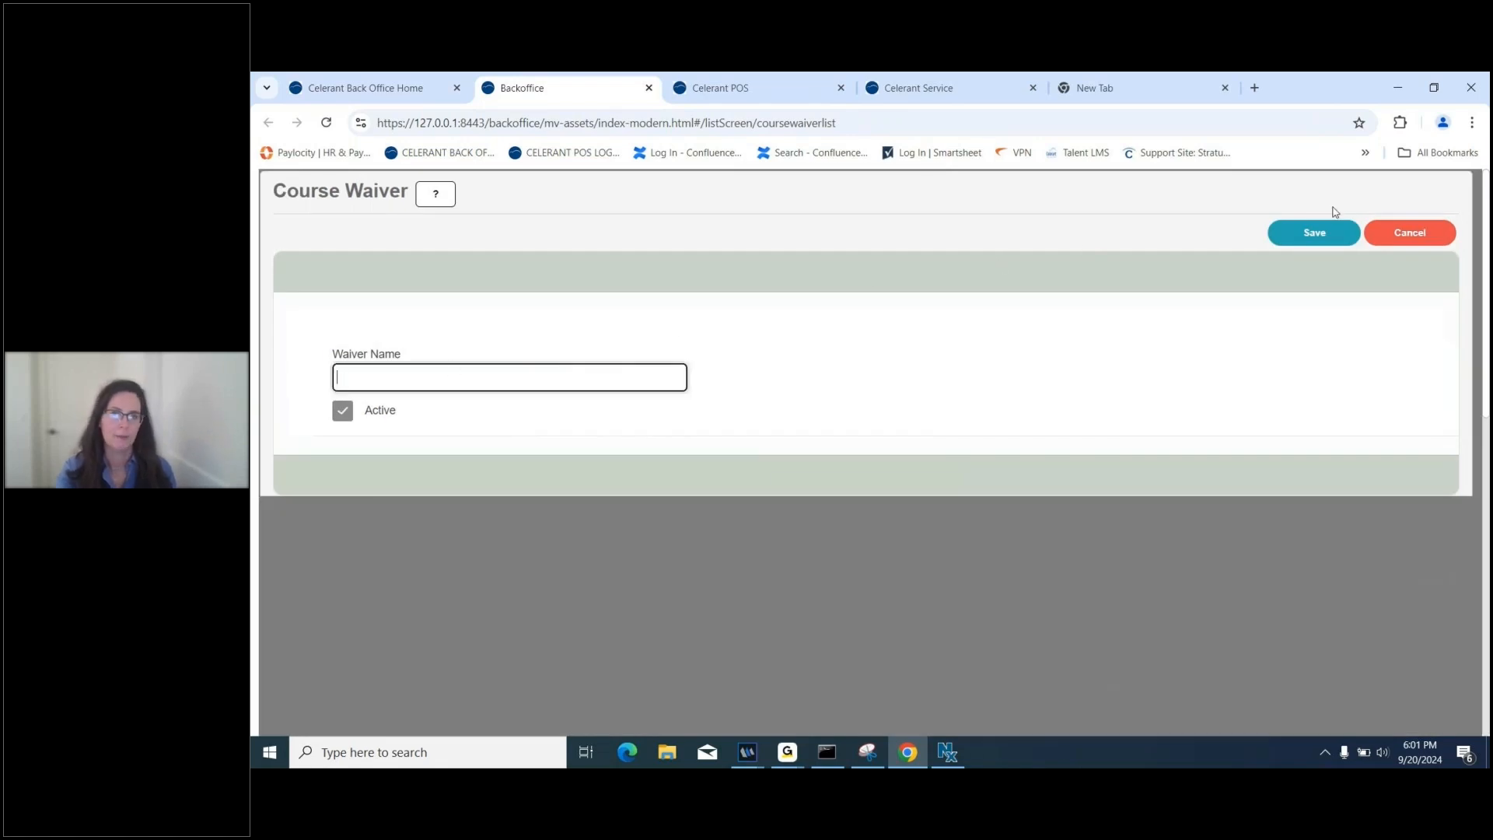
{"action": "left_click", "coordinate": [1416, 234]}
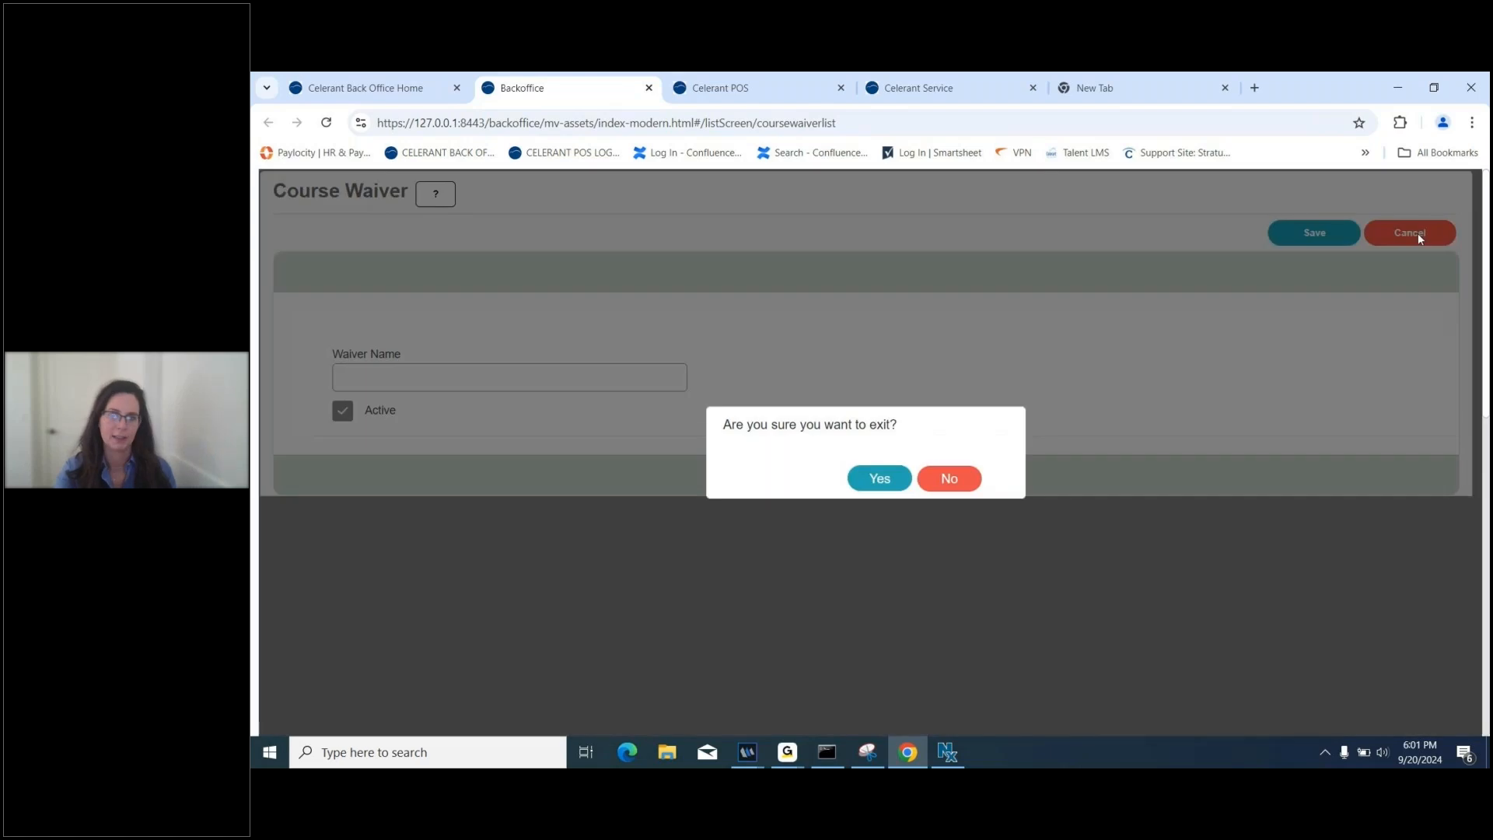
{"action": "left_click", "coordinate": [879, 477]}
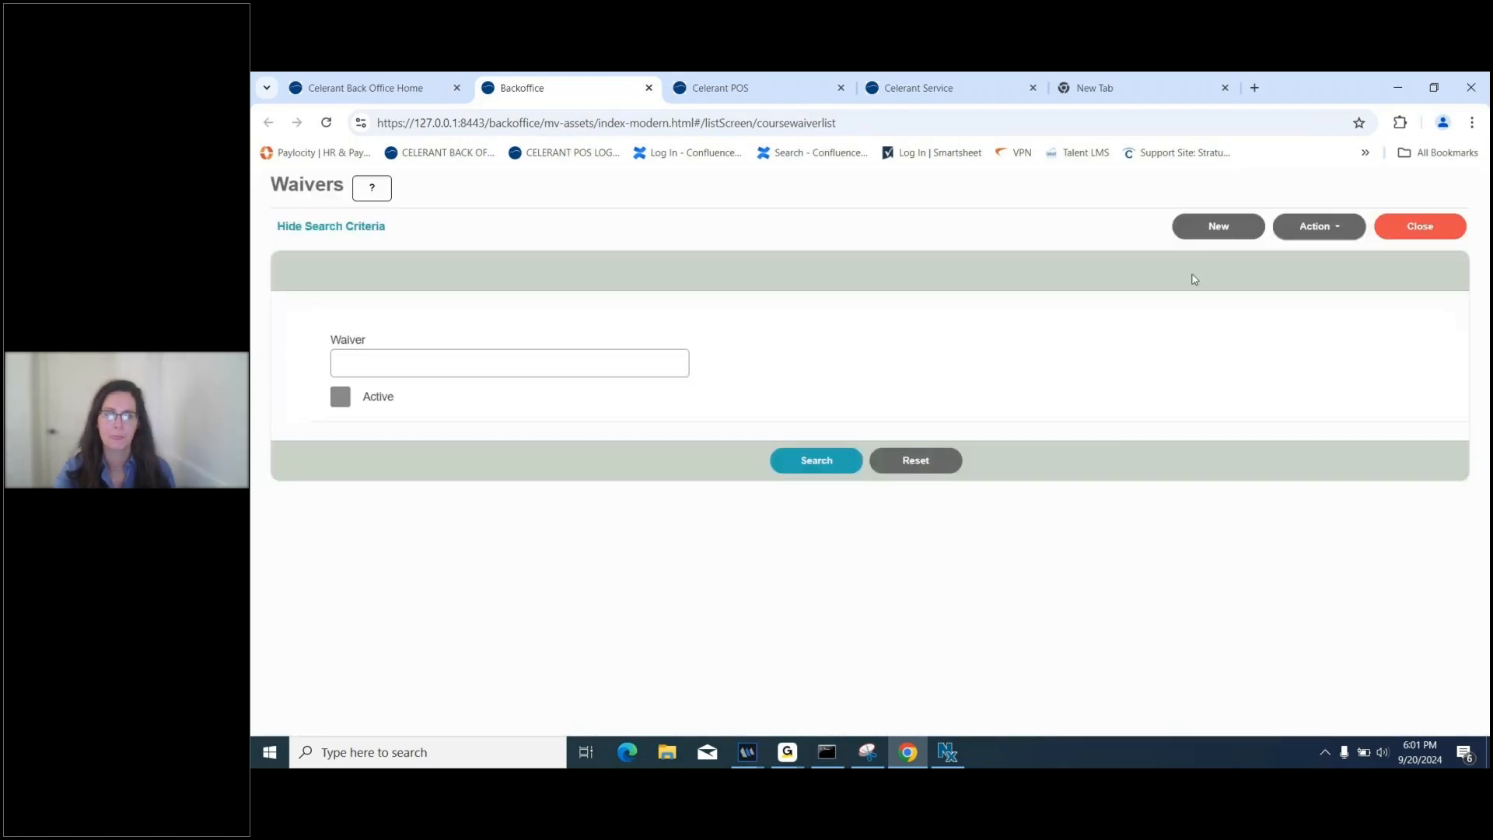
{"action": "left_click", "coordinate": [1412, 229]}
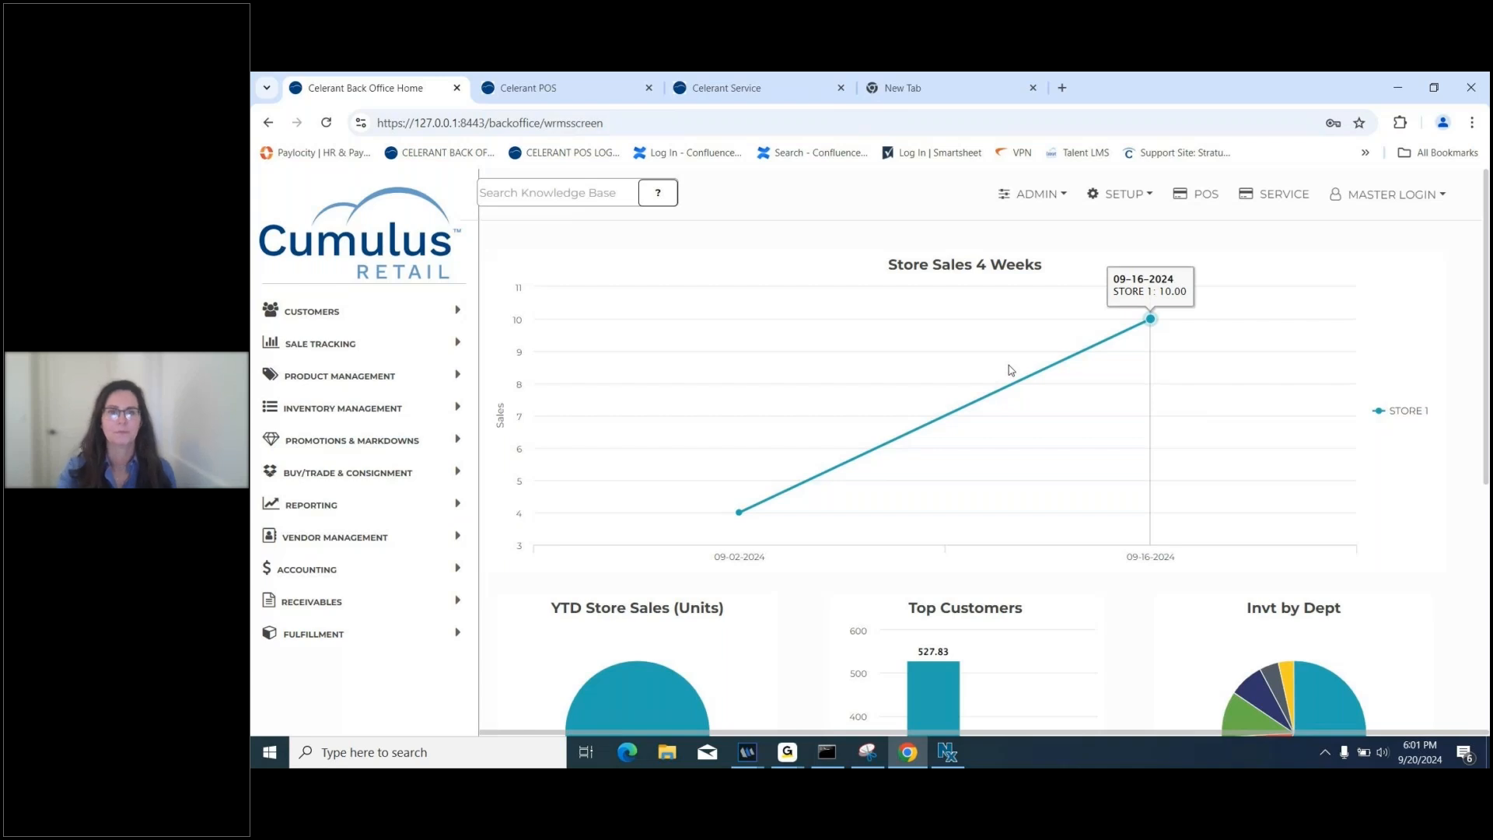
Switch to Celerant Service, open Range Management, and select the 25 YARD - 2 customer's entry in the Range Queue.
{"action": "left_click", "coordinate": [723, 88]}
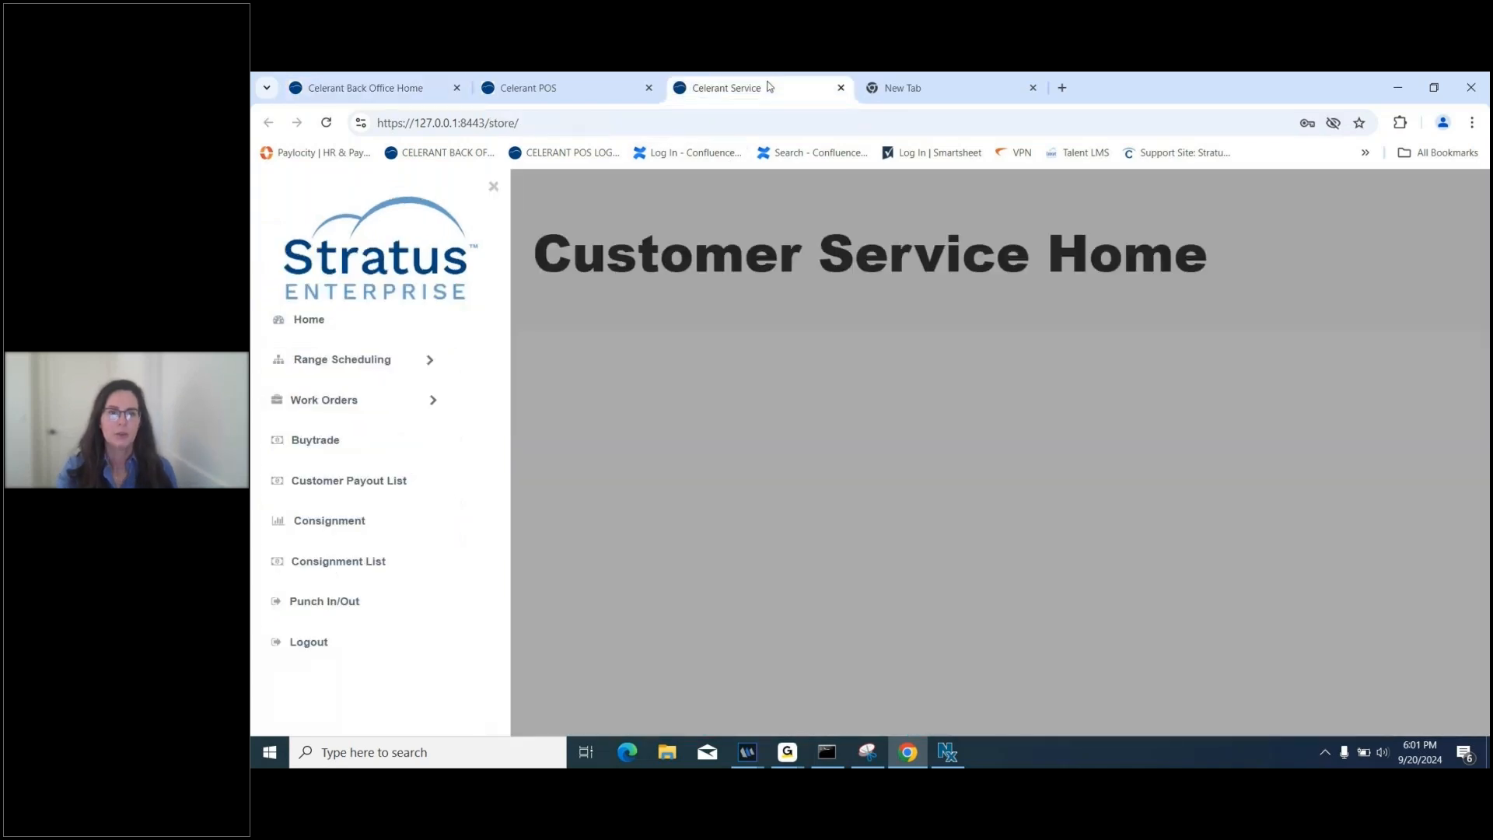
{"action": "left_click", "coordinate": [370, 364]}
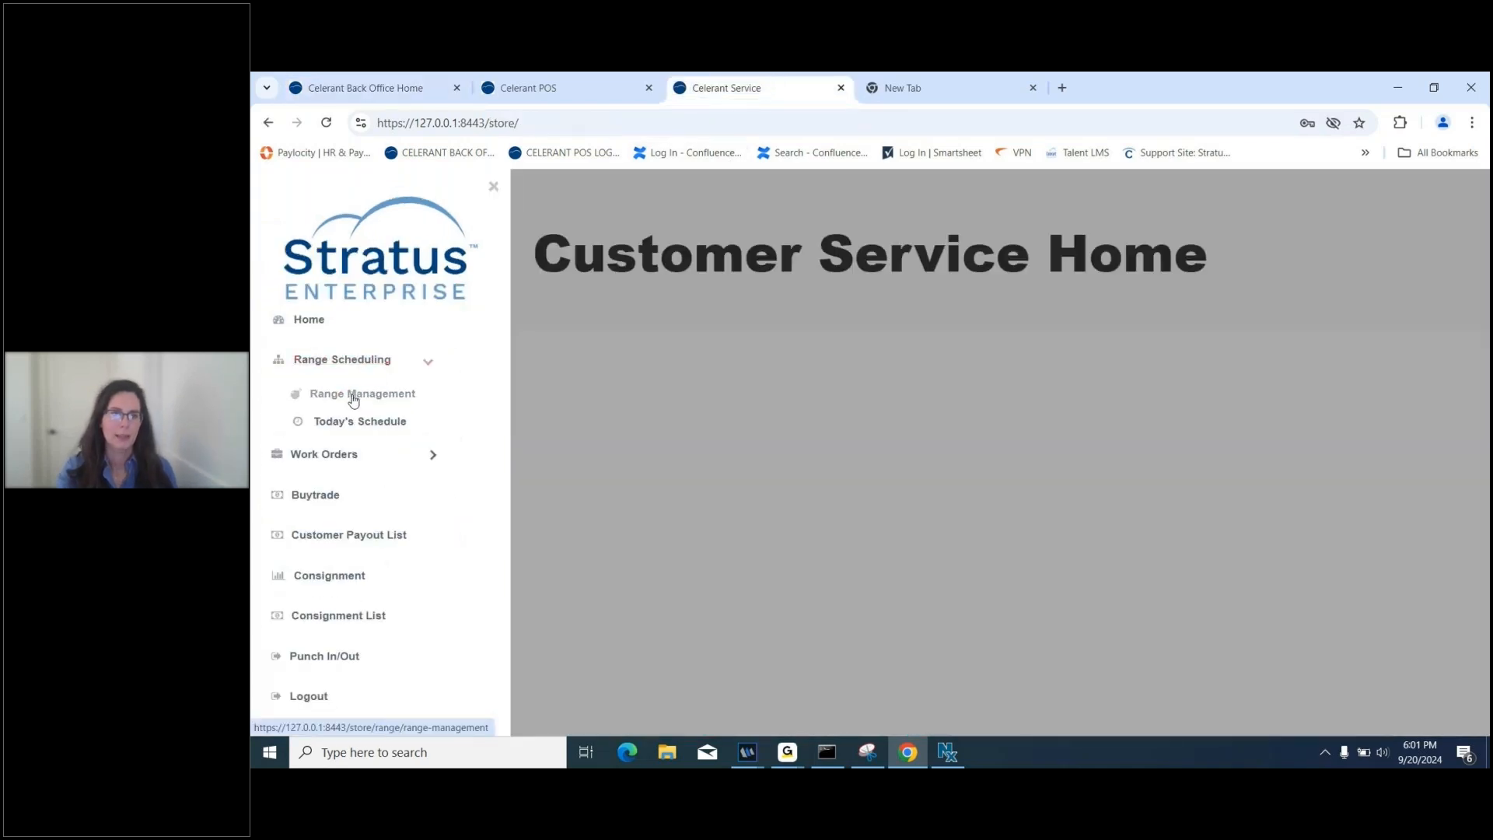
{"action": "left_click", "coordinate": [353, 399]}
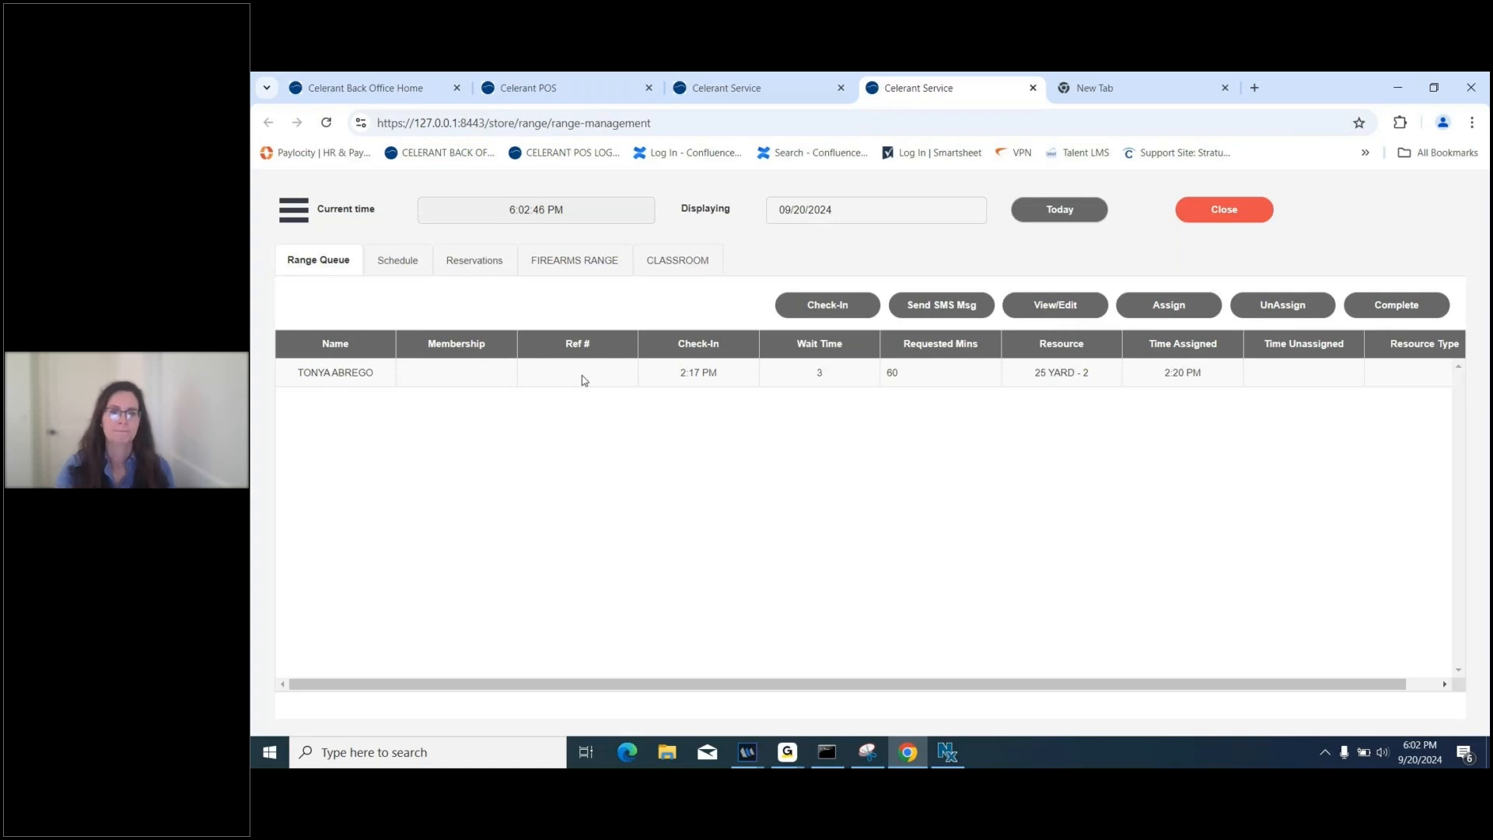
{"action": "left_click", "coordinate": [389, 374]}
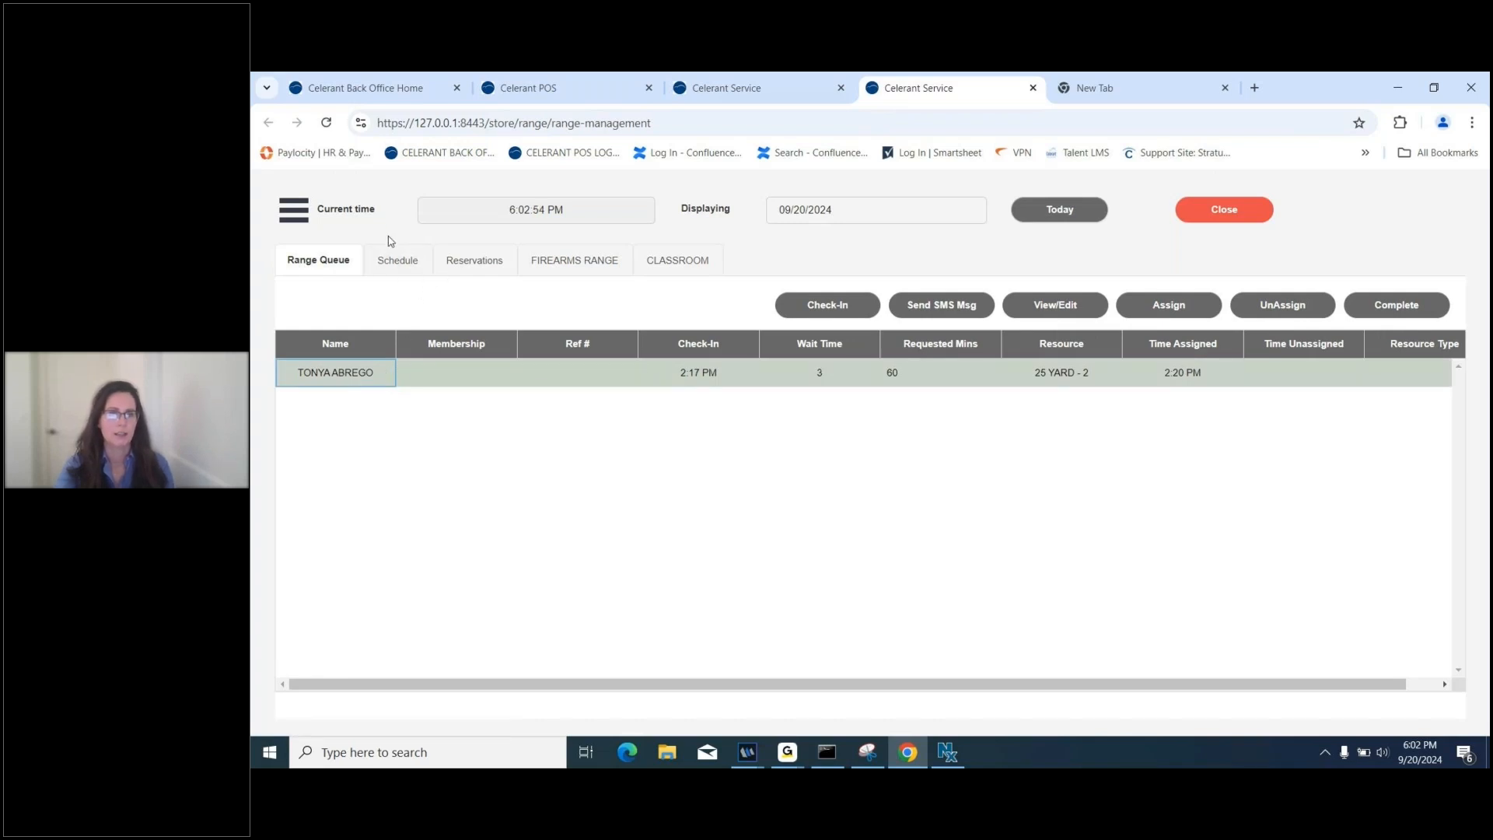
Examine the 09/20/2024 lane schedule with its afternoon bookings, and view the separate FIREARMS RANGE and CLASSROOM schedules.
{"action": "left_click", "coordinate": [391, 269]}
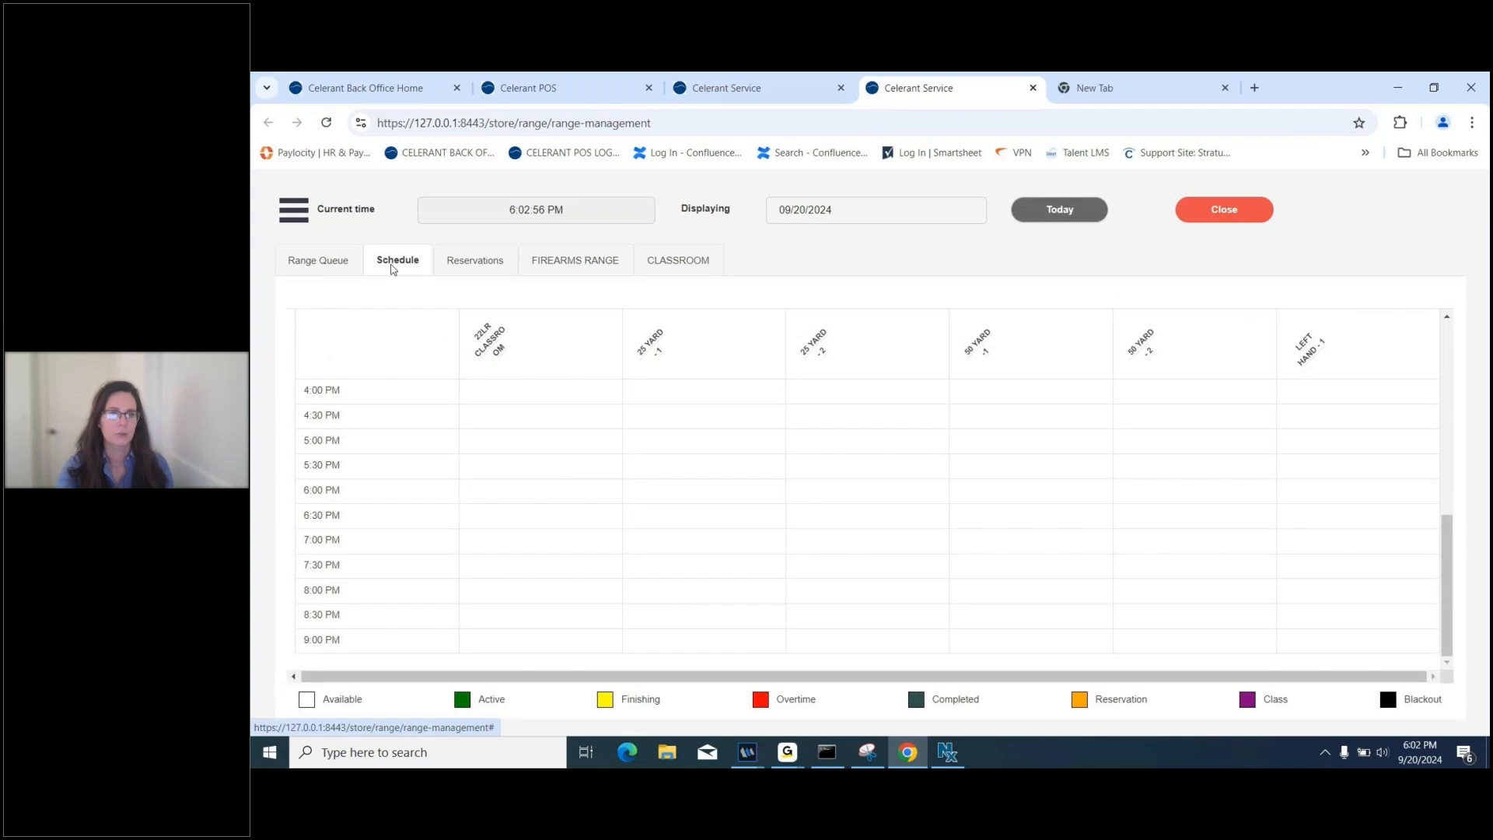
{"action": "scroll", "coordinate": [686, 492], "scroll_direction": "up", "scroll_amount": 3}
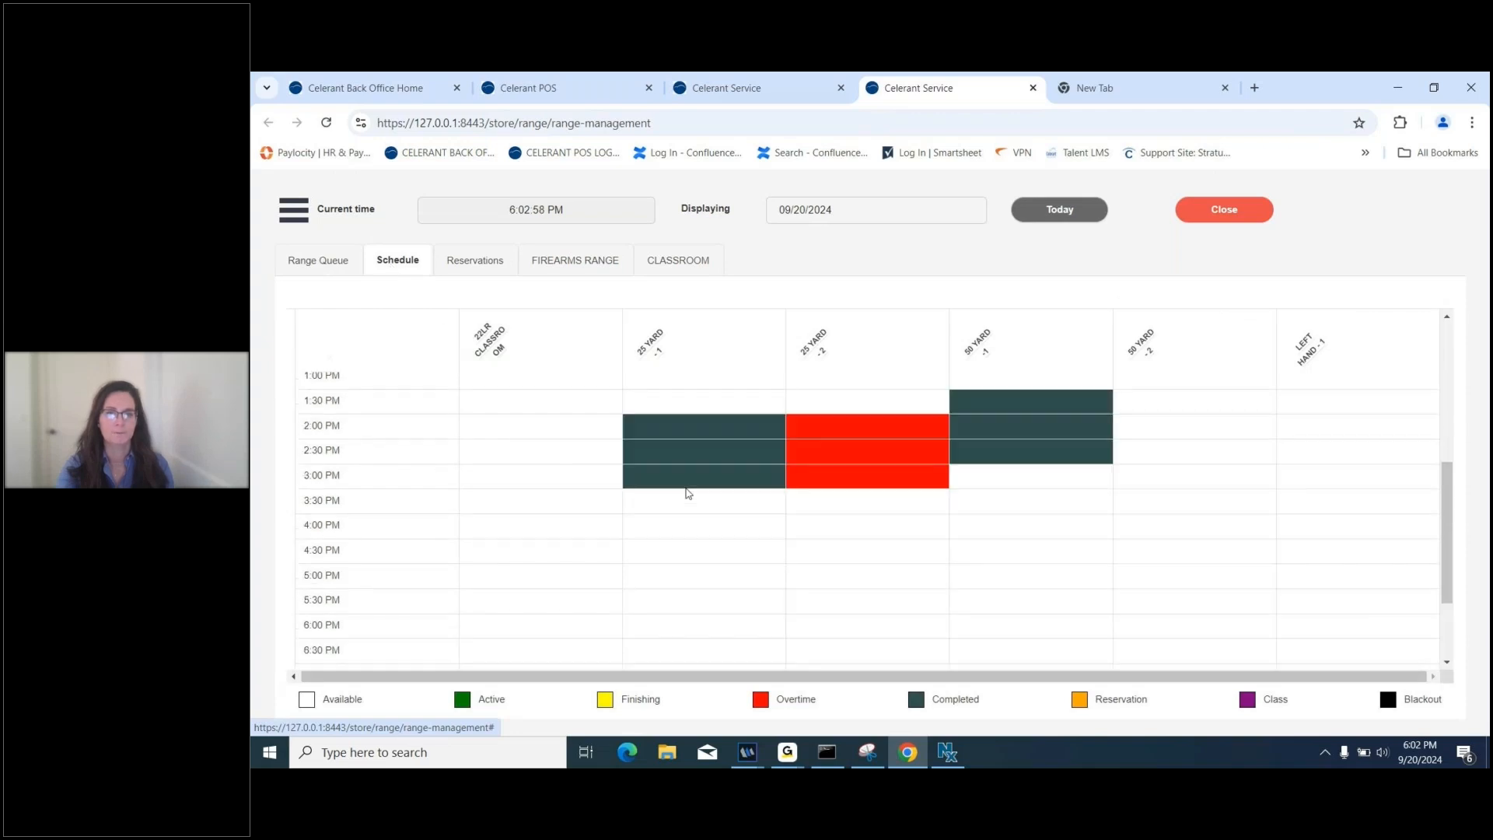
{"action": "scroll", "coordinate": [686, 493], "scroll_direction": "down", "scroll_amount": 1}
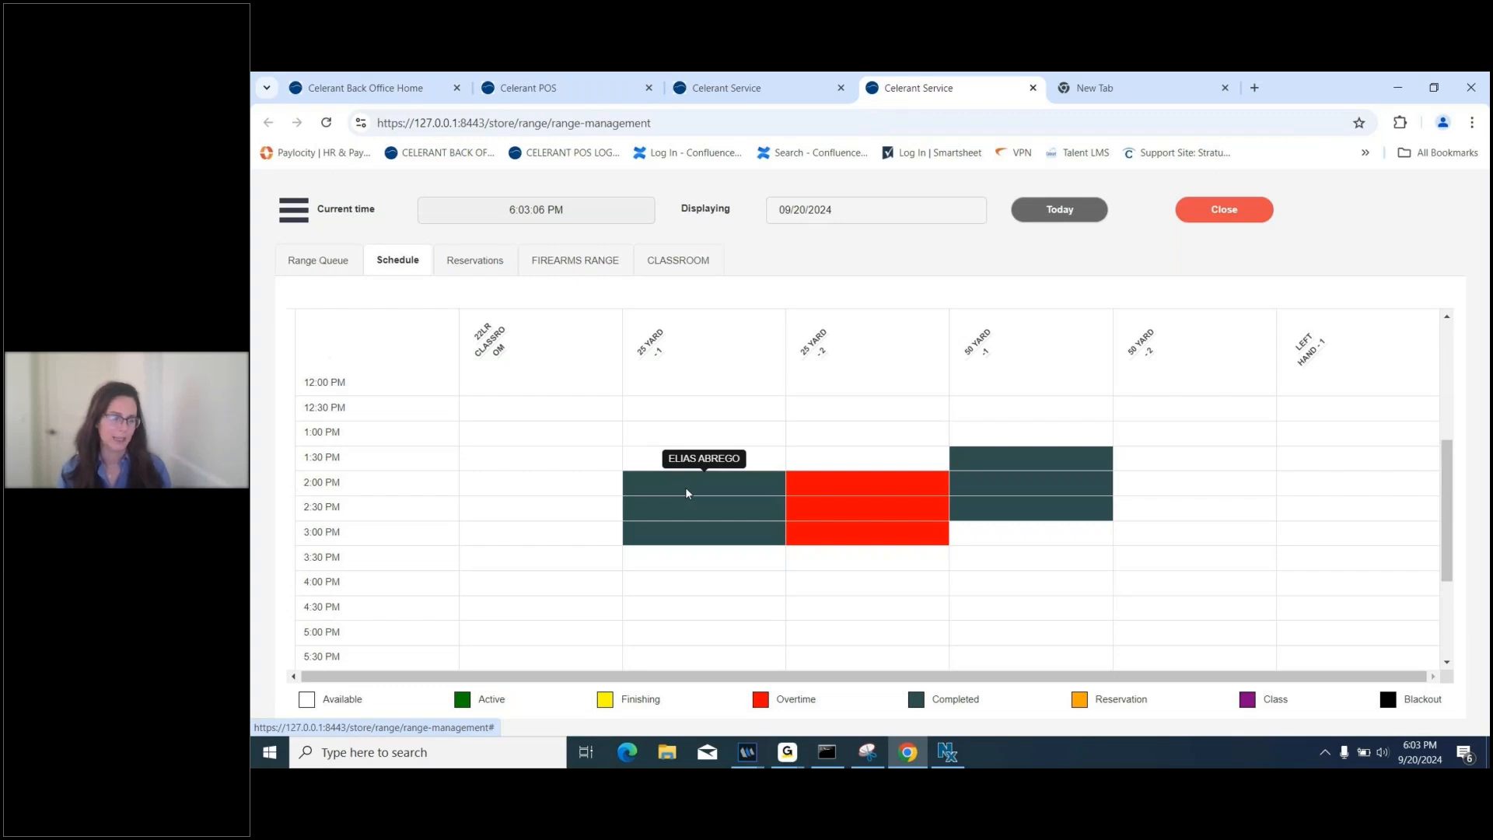
{"action": "scroll", "coordinate": [686, 492], "scroll_direction": "down", "scroll_amount": 1}
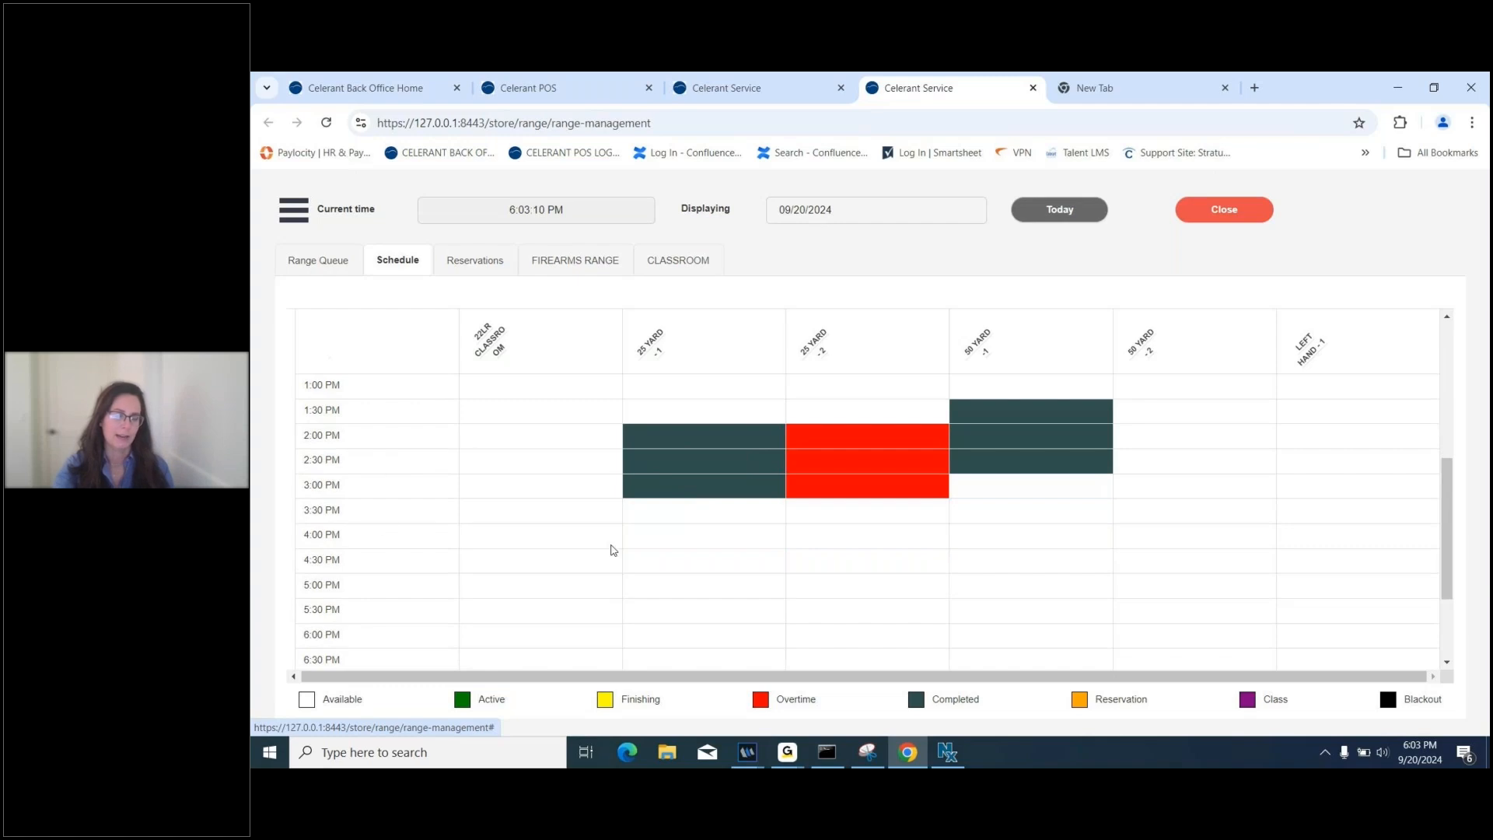
{"action": "mouse_move", "coordinate": [751, 490]}
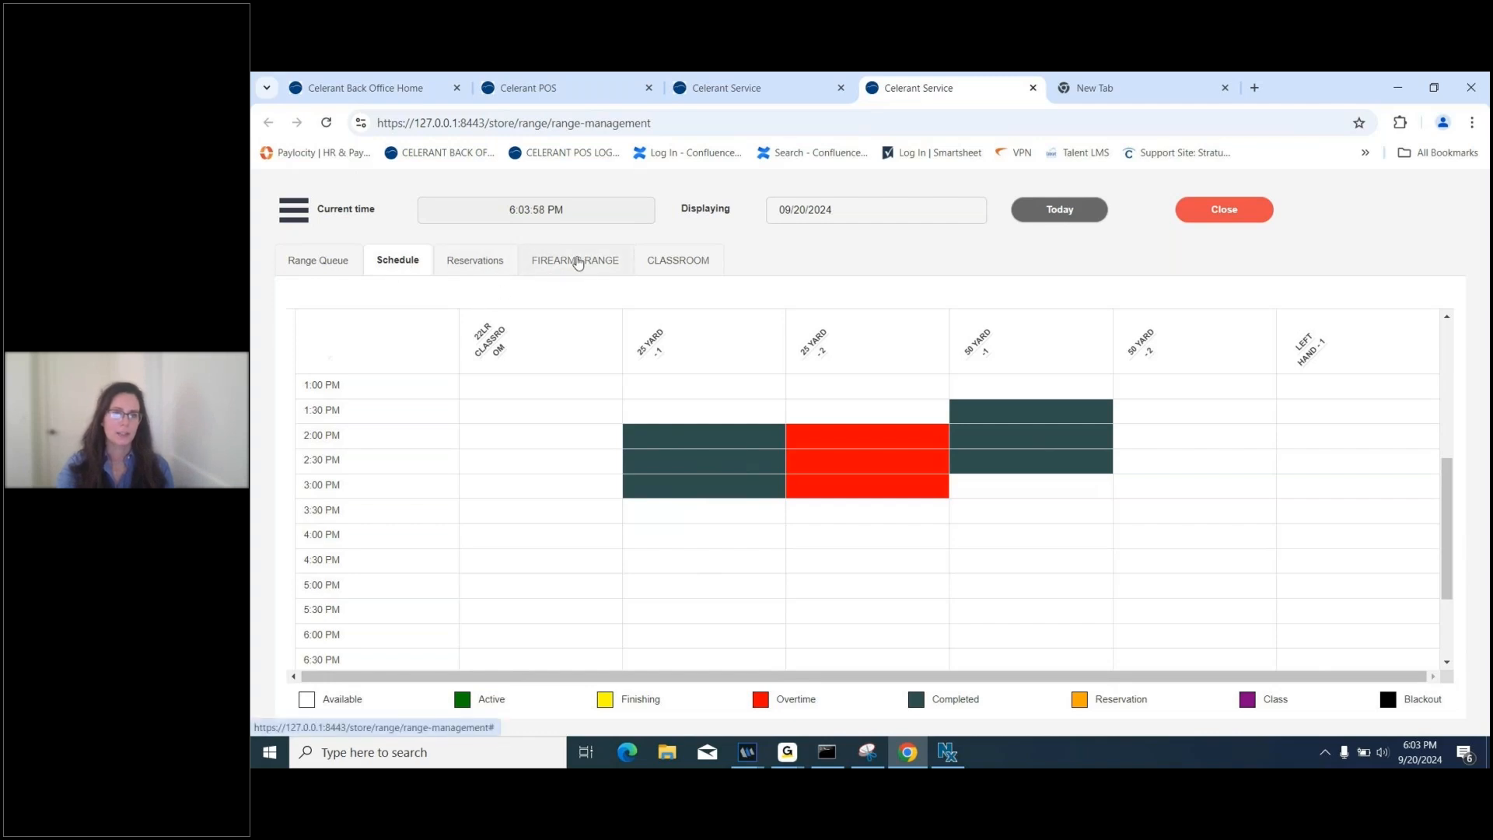
{"action": "left_click", "coordinate": [578, 262]}
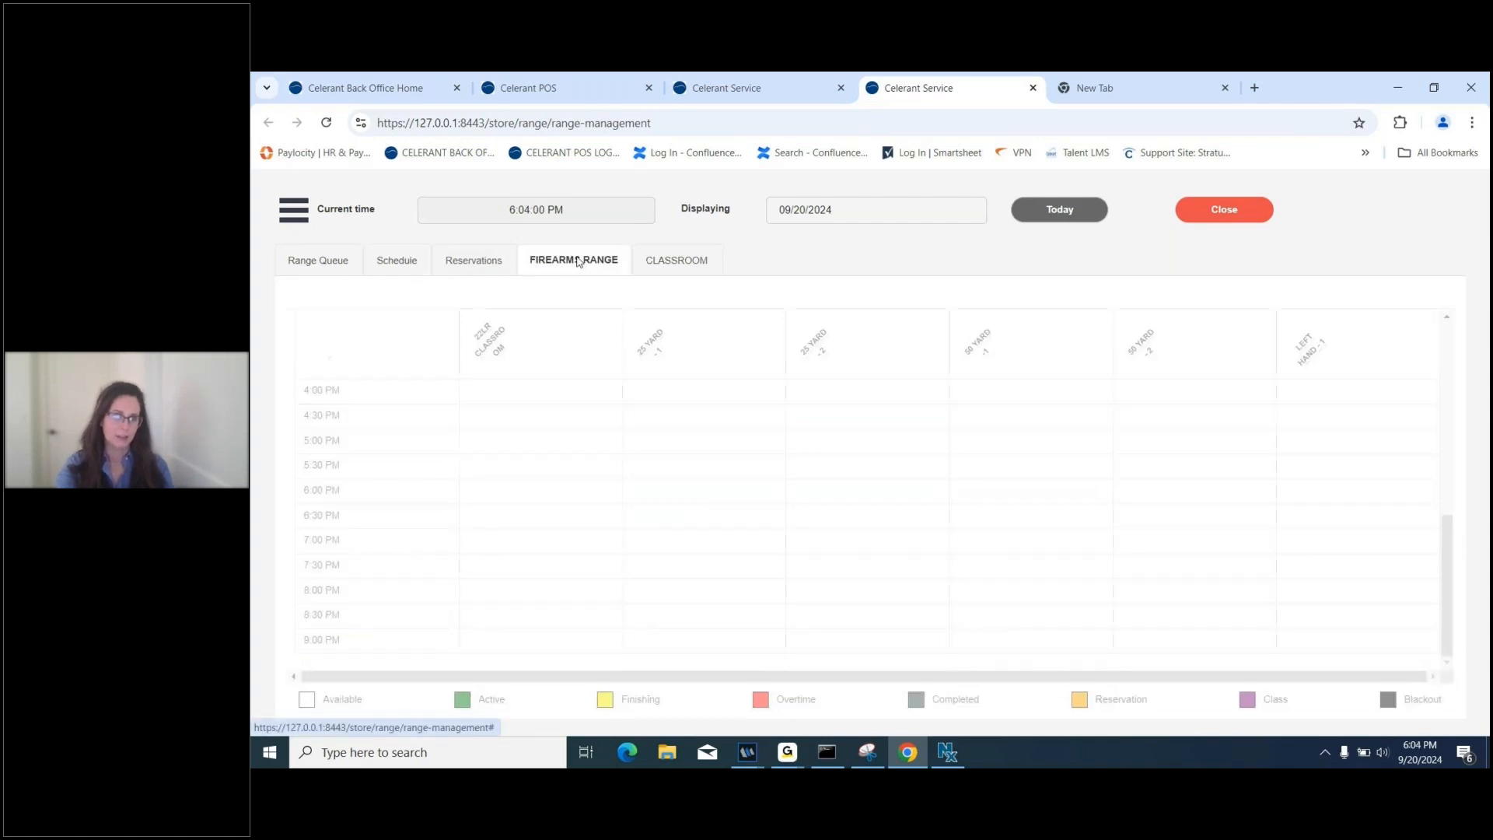
{"action": "left_click", "coordinate": [692, 259]}
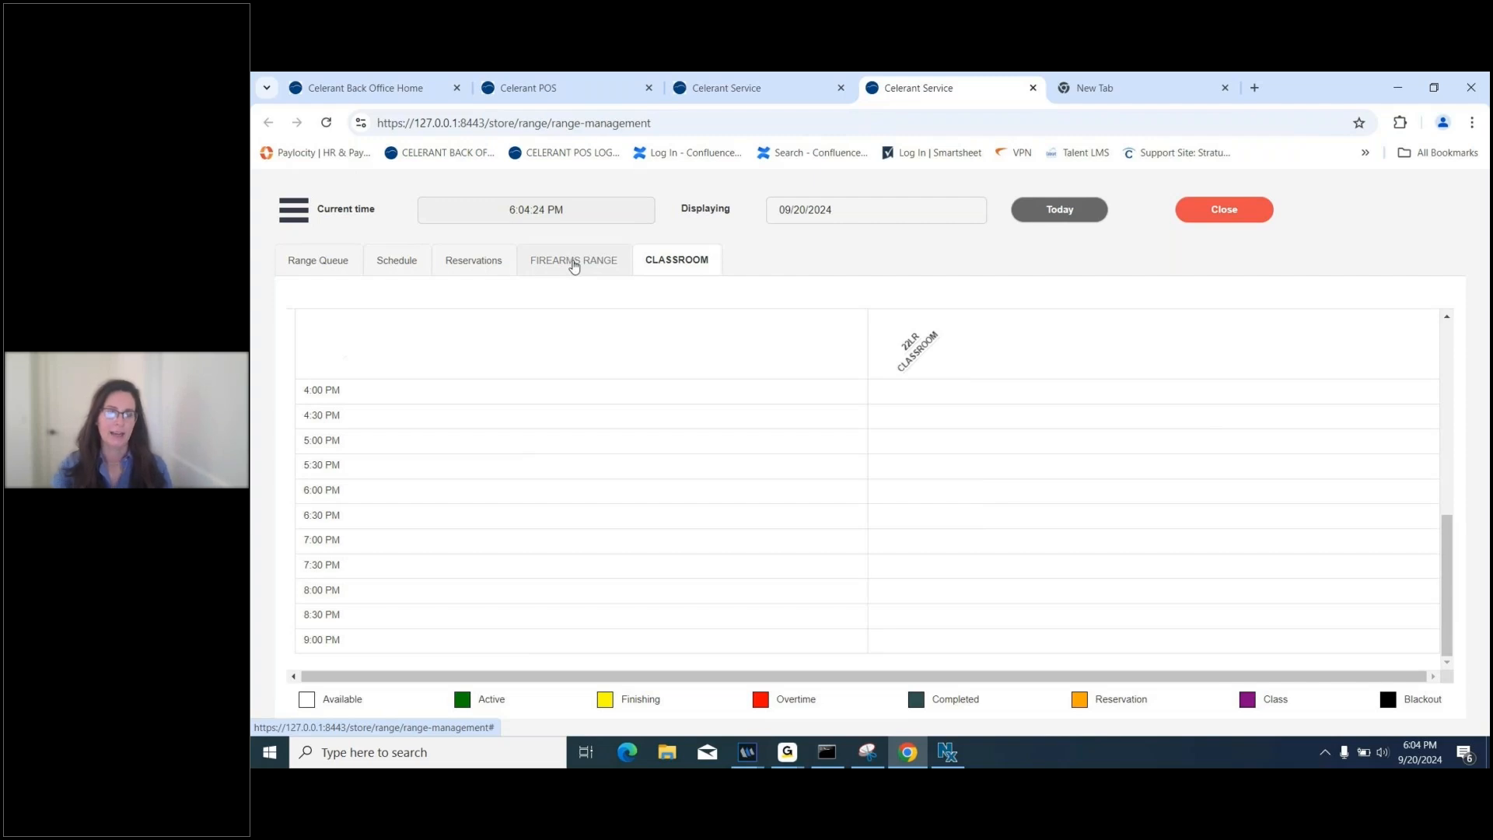
View the Range Queue, the combined lane schedule and the Reservations list for 09/20/2024.
{"action": "left_click", "coordinate": [330, 259]}
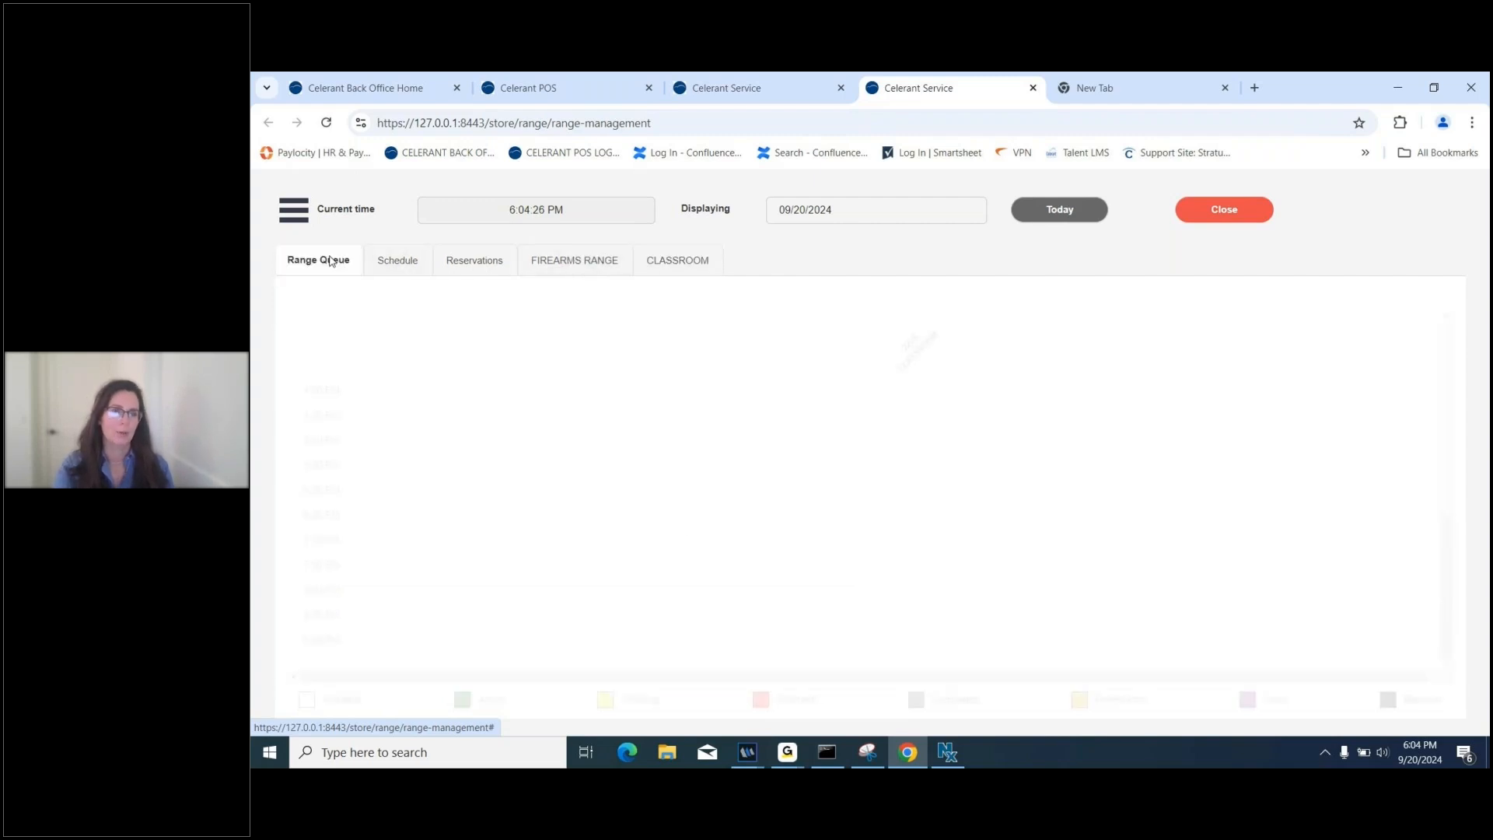
{"action": "left_click", "coordinate": [398, 260]}
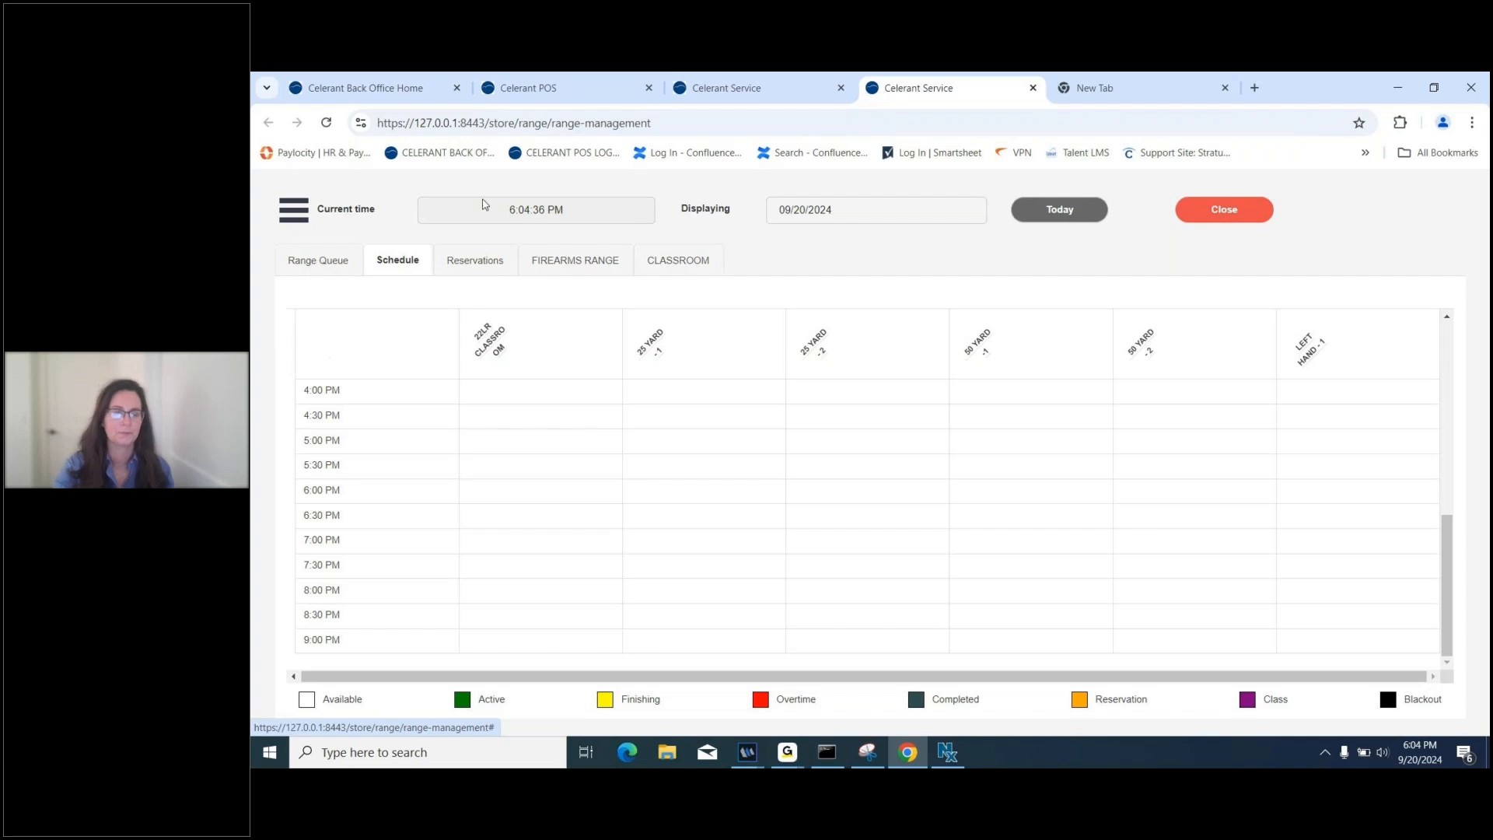
{"action": "left_click", "coordinate": [488, 255]}
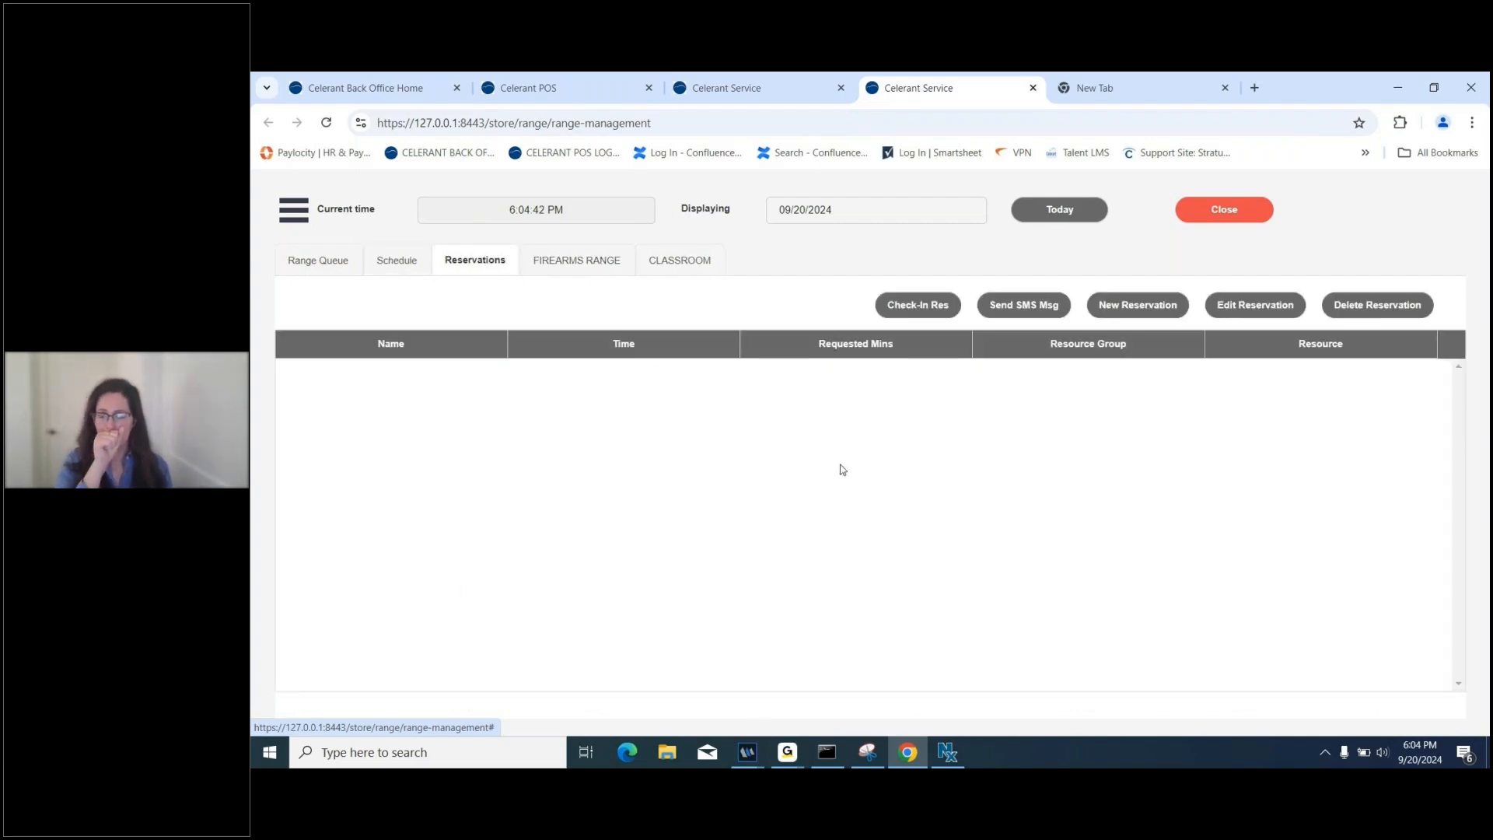
Start a new reservation and assign its customer by searching for the customer's last name.
{"action": "left_click", "coordinate": [1135, 313]}
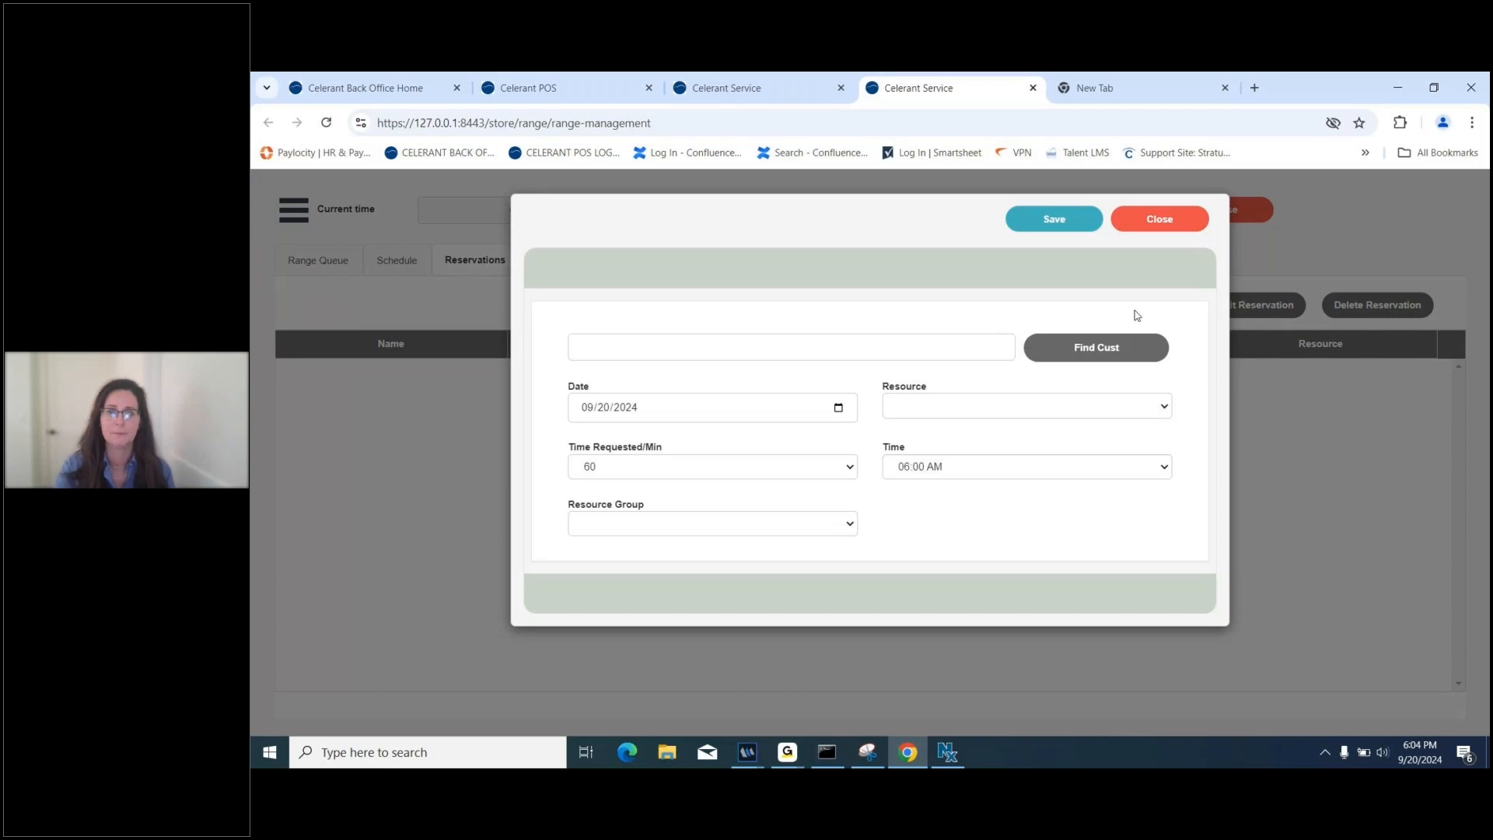
{"action": "left_click", "coordinate": [1088, 344]}
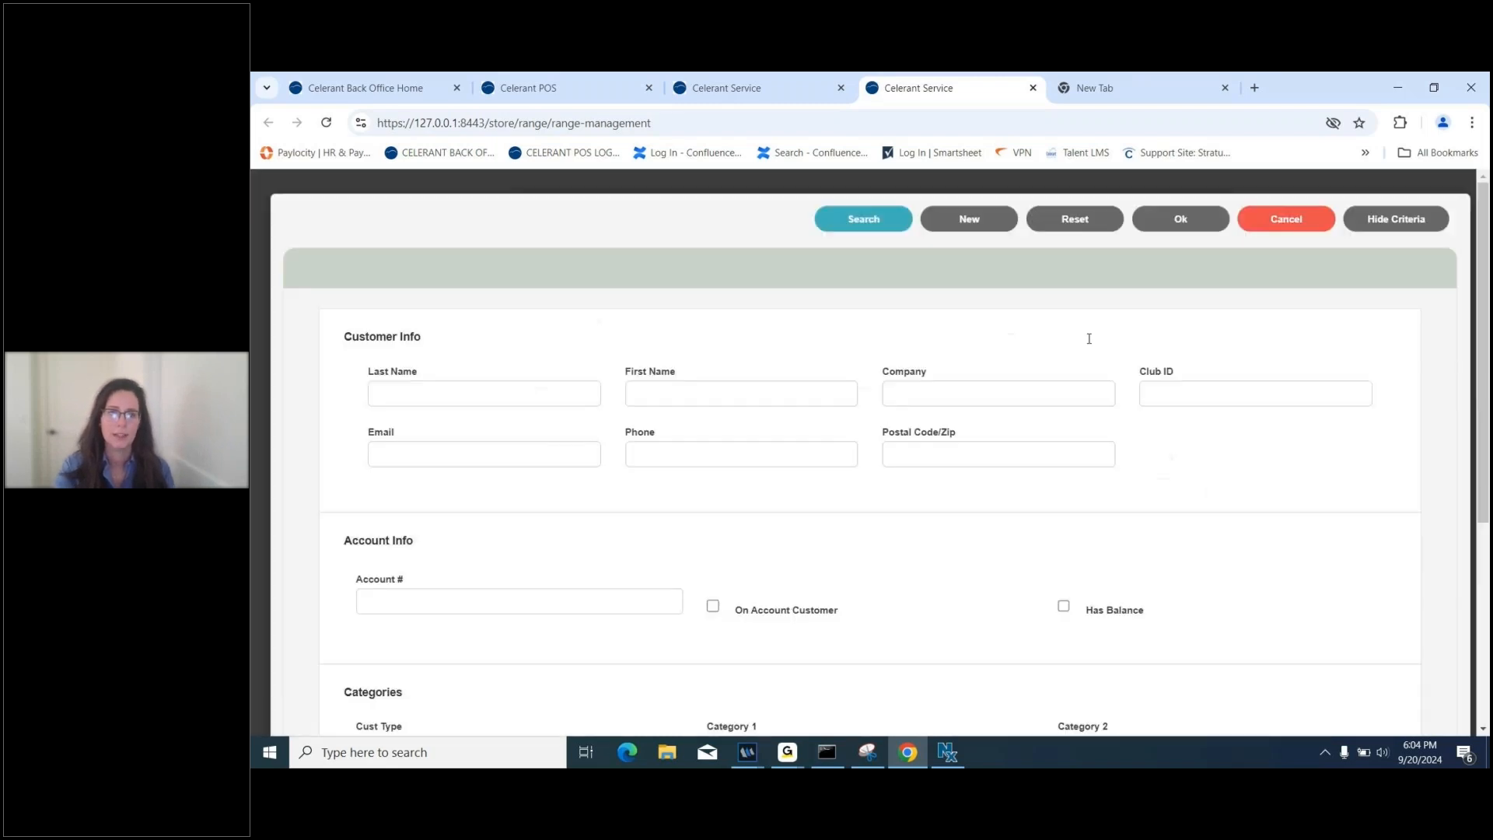
{"action": "left_click", "coordinate": [550, 385]}
{"action": "type", "text": "RA"}
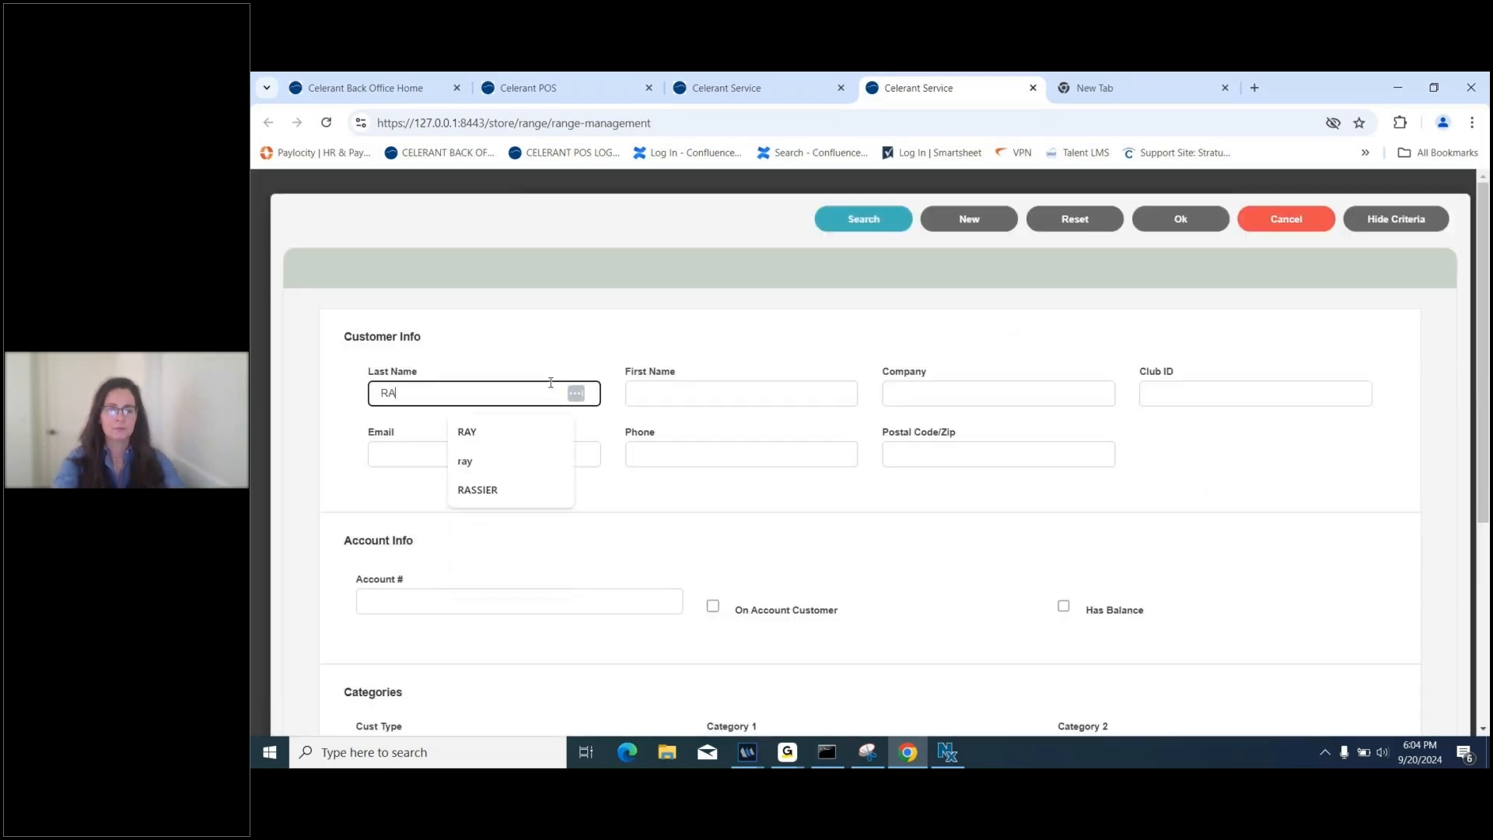
{"action": "type", "text": "Y"}
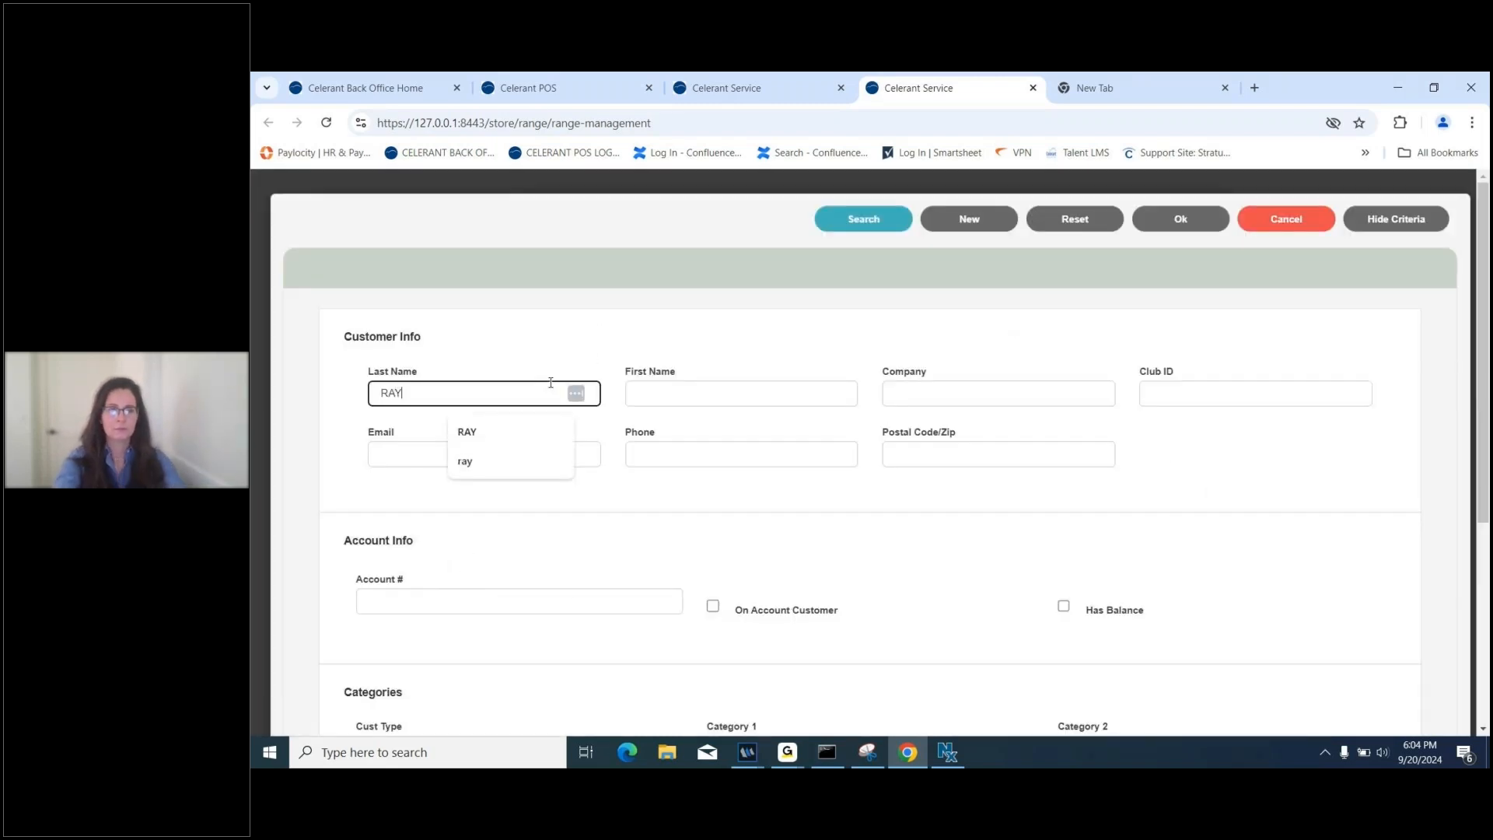
{"action": "left_click", "coordinate": [879, 222]}
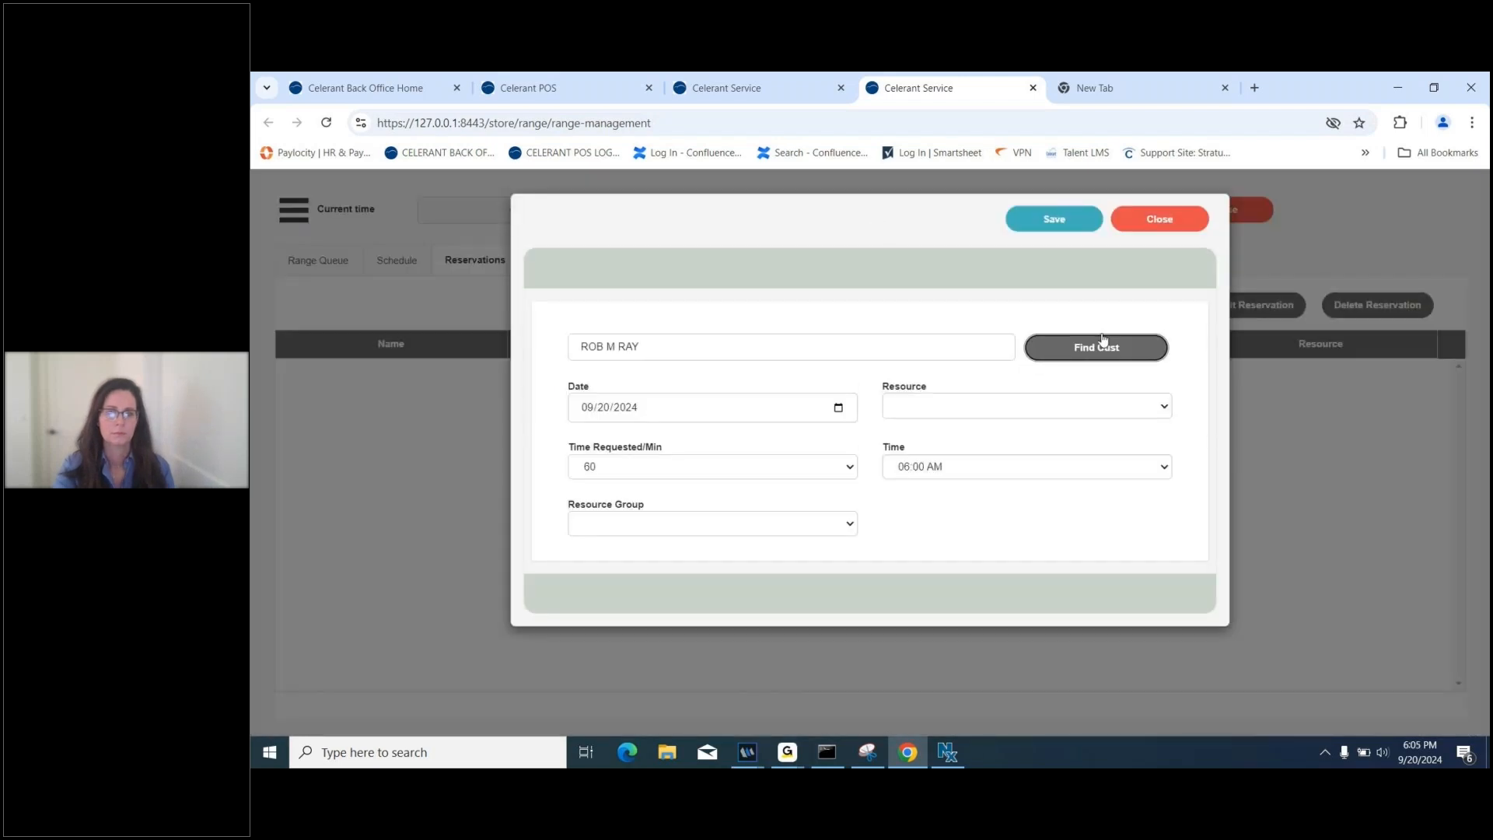
Set the reservation's resource to 50 YARD -1 and its requested time to 60 minutes, and try to save it.
{"action": "left_click", "coordinate": [1087, 416]}
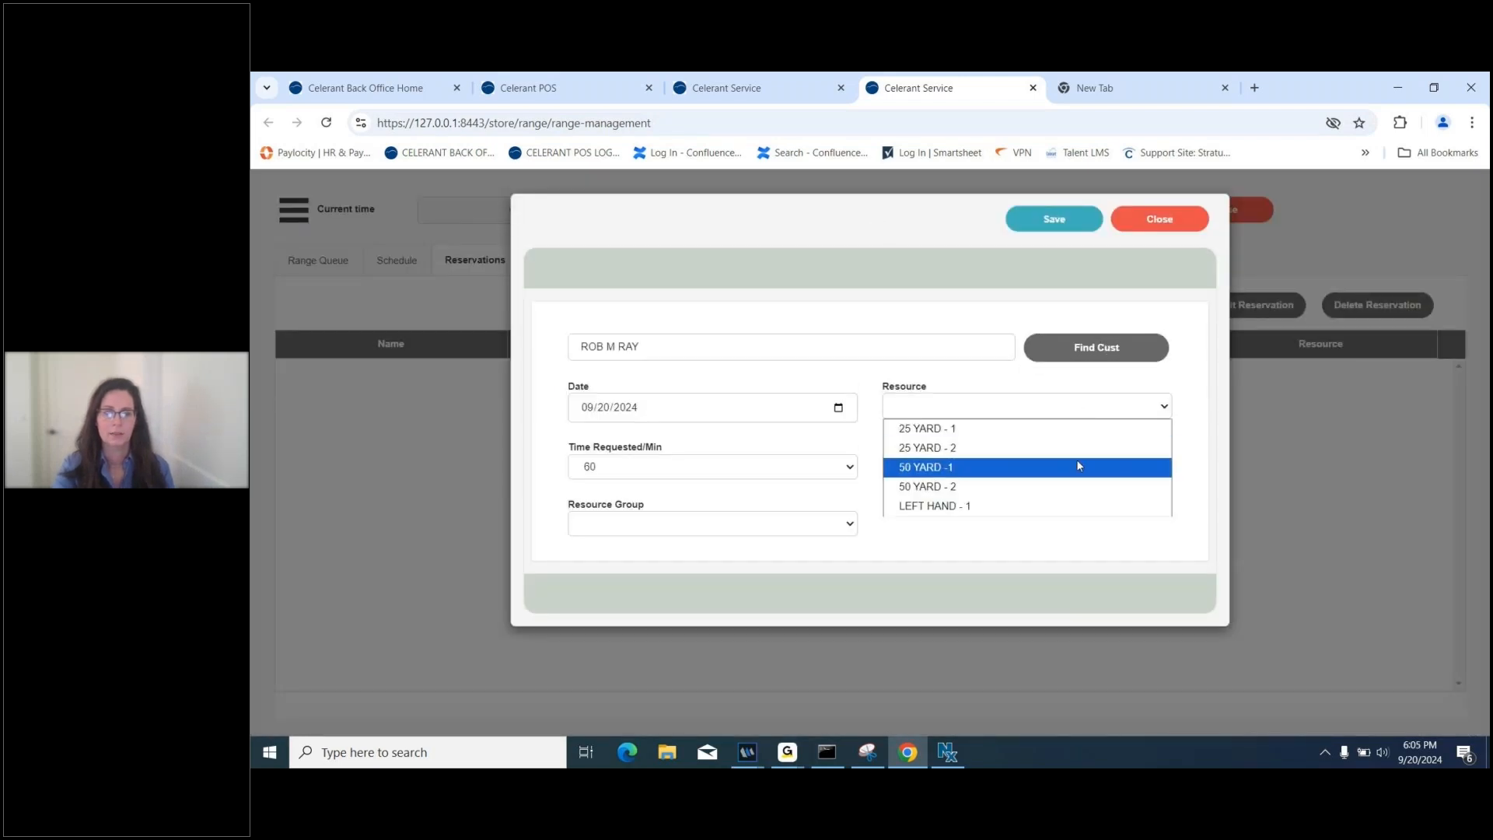
{"action": "left_click", "coordinate": [1076, 465]}
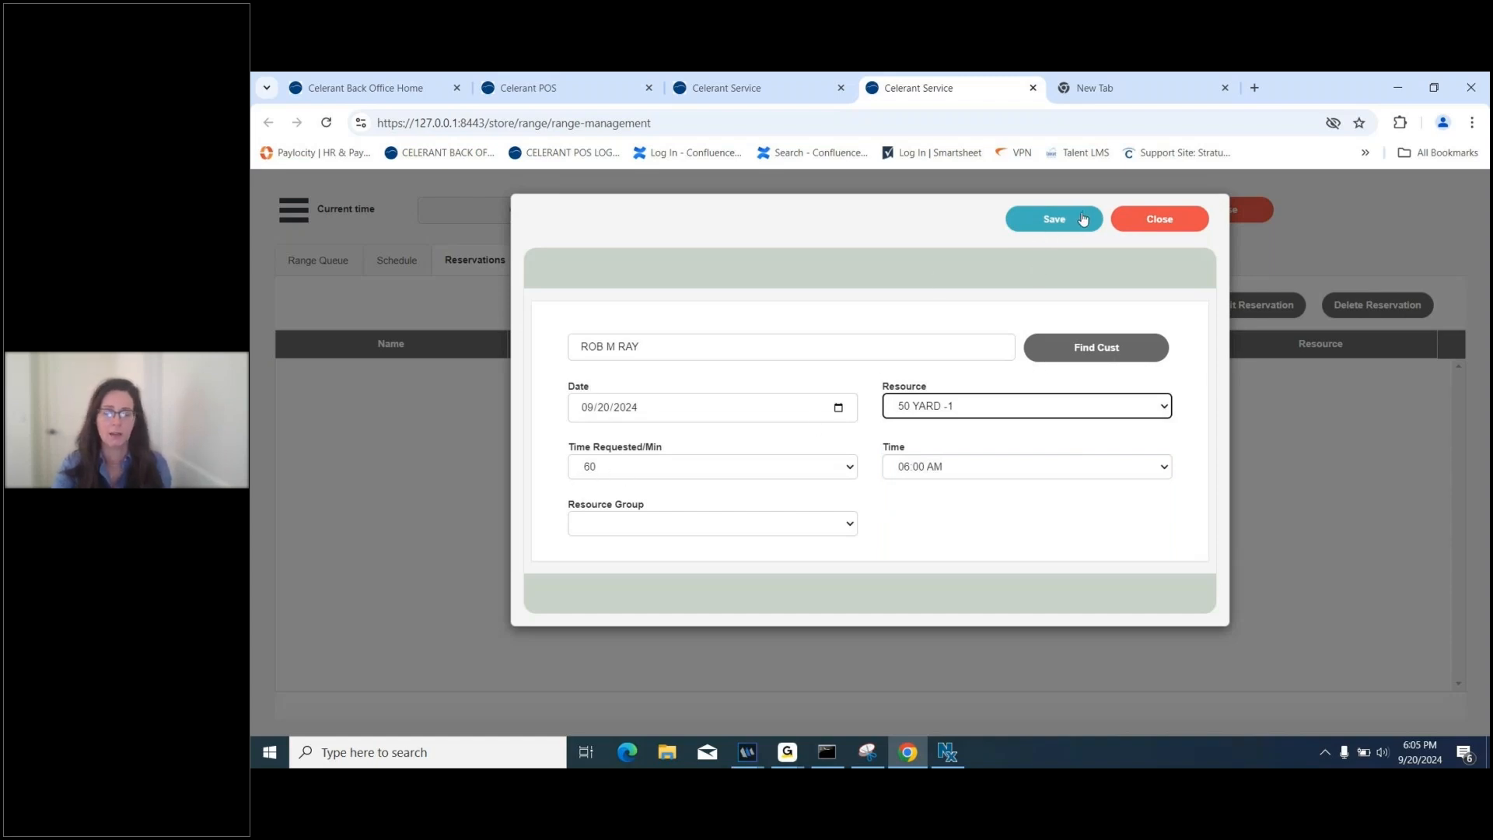
{"action": "left_click", "coordinate": [816, 470]}
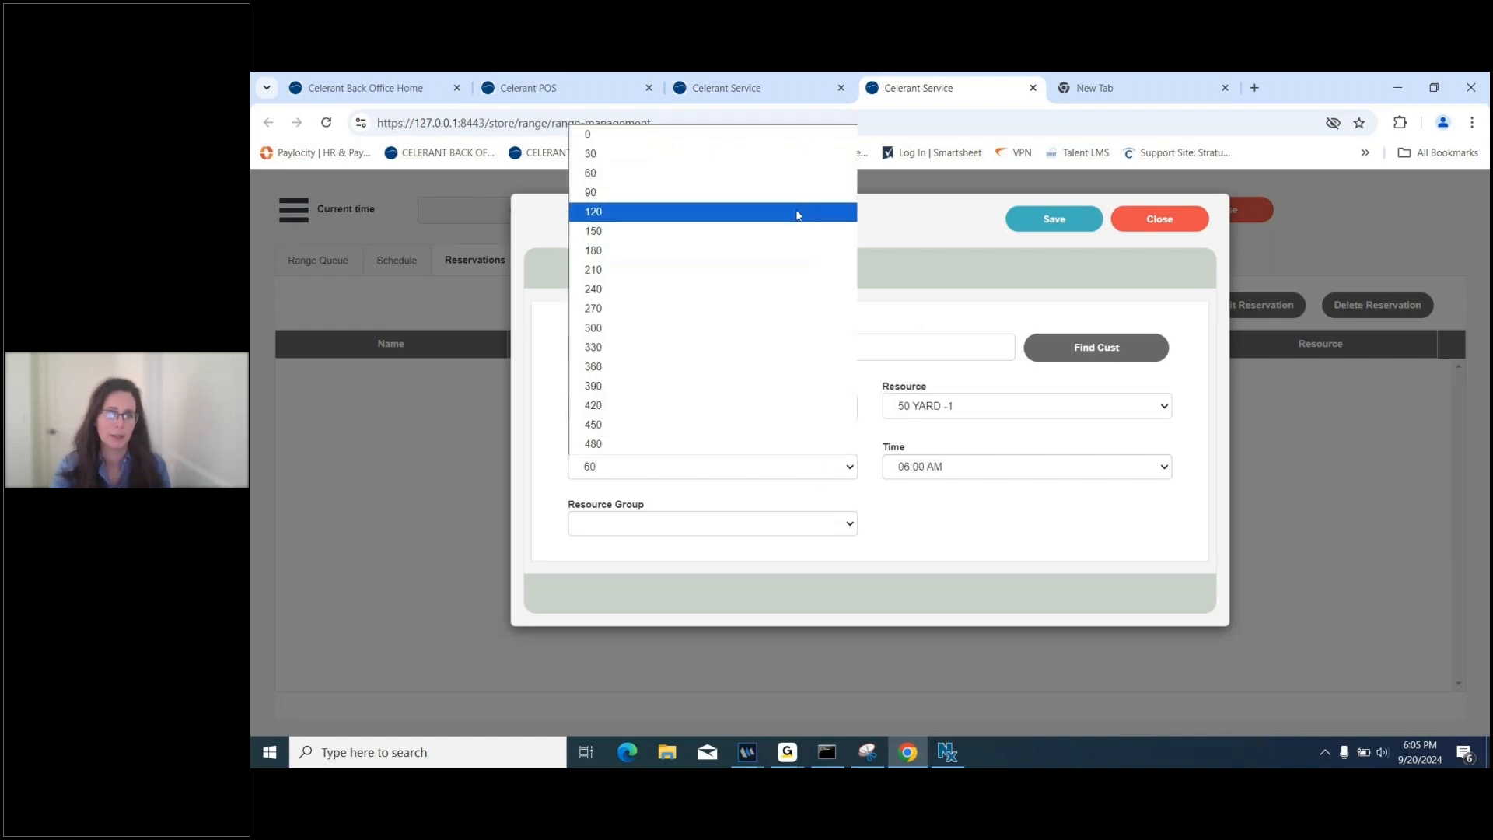
{"action": "left_click", "coordinate": [780, 174]}
{"action": "left_click", "coordinate": [1044, 218]}
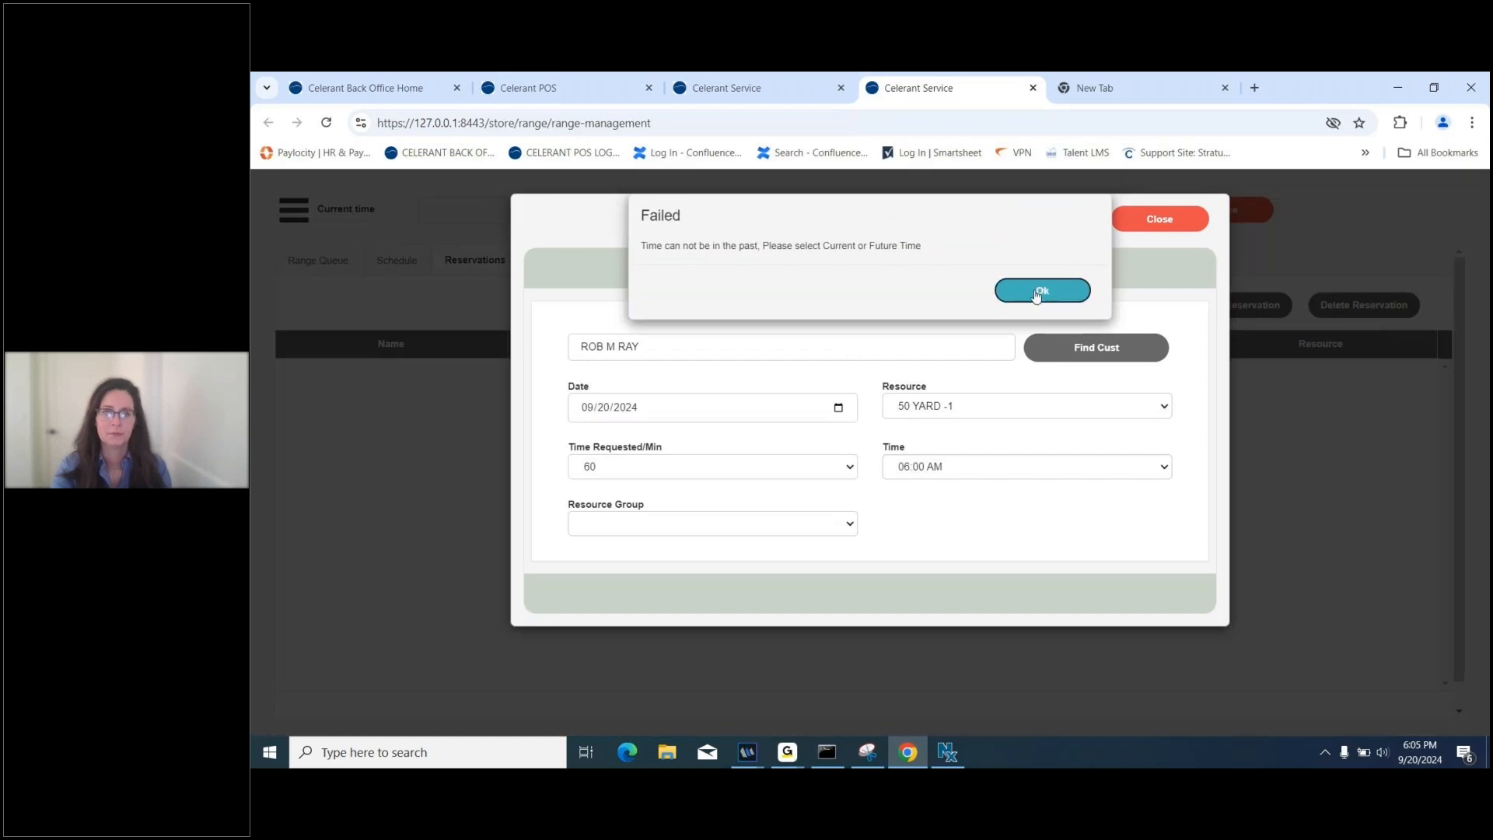
{"action": "left_click", "coordinate": [1039, 294]}
Set the reservation's start time to 06:30 PM and save the reservation.
{"action": "left_click", "coordinate": [1008, 470]}
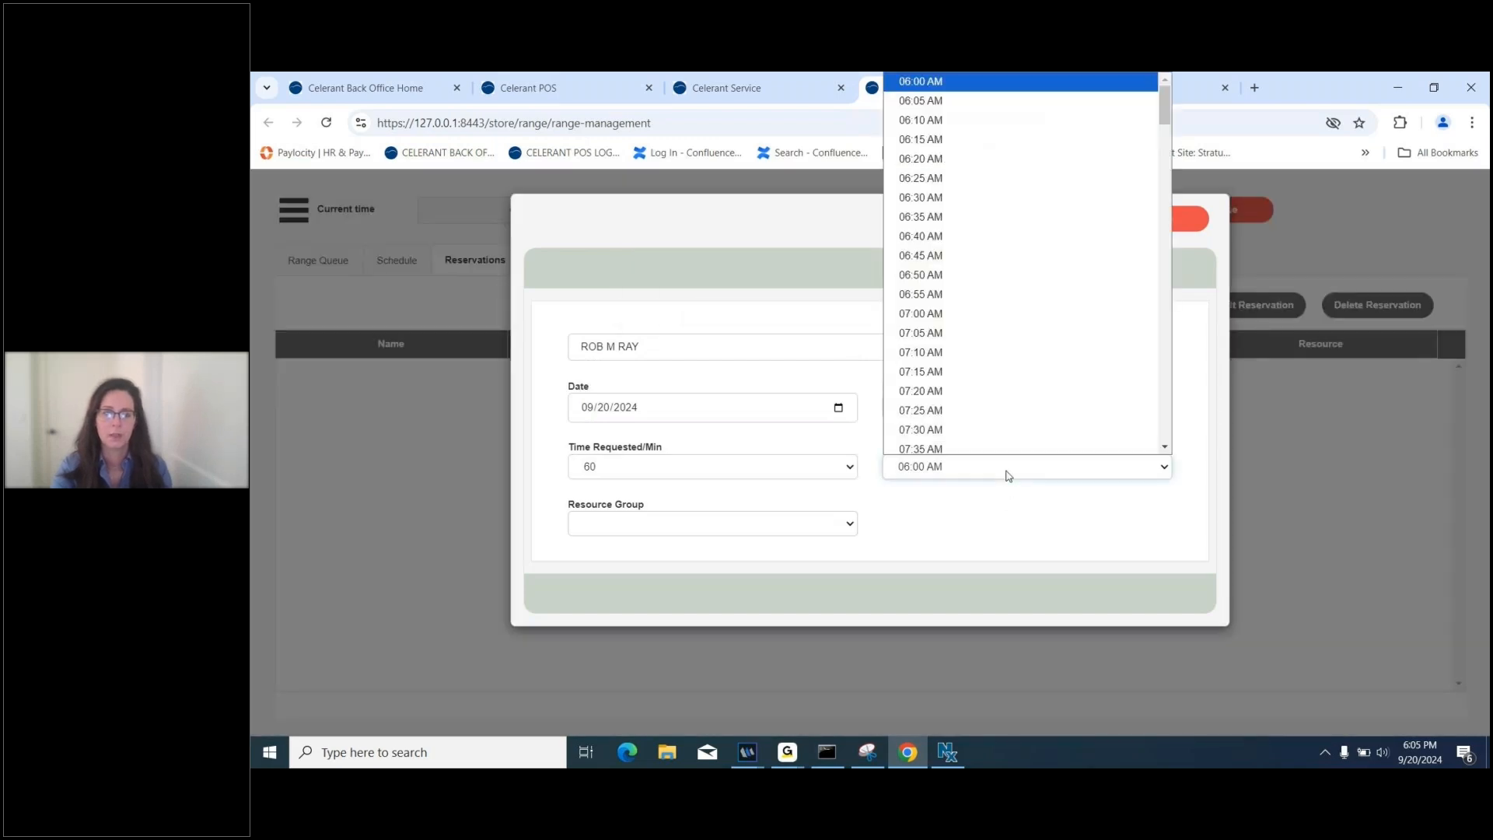
{"action": "scroll", "coordinate": [987, 381], "scroll_direction": "down", "scroll_amount": 5}
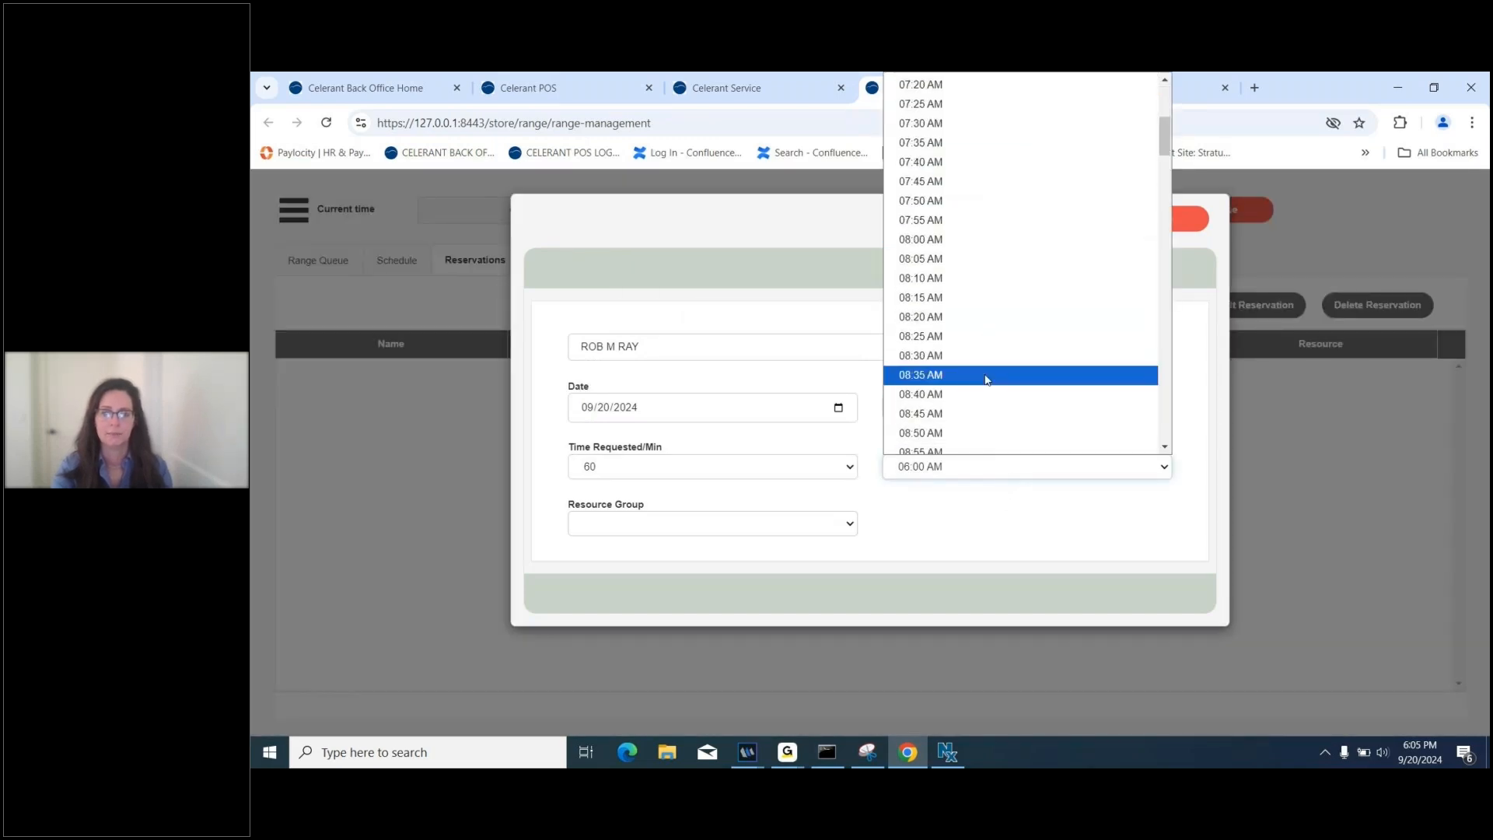
{"action": "left_click", "coordinate": [986, 376]}
{"action": "left_click", "coordinate": [1015, 466]}
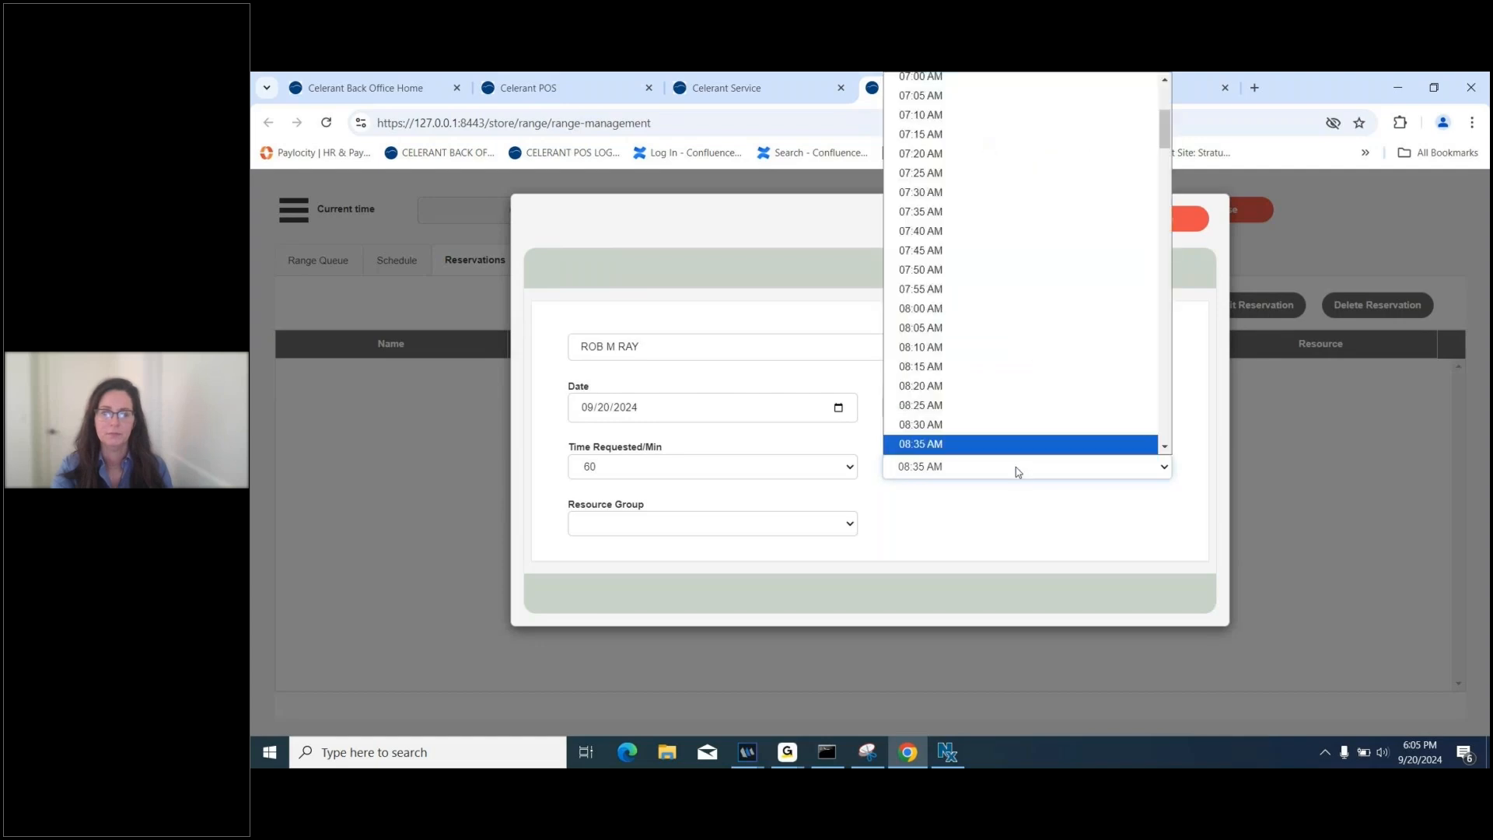
{"action": "scroll", "coordinate": [1009, 373], "scroll_direction": "down", "scroll_amount": 15}
{"action": "scroll", "coordinate": [1008, 373], "scroll_direction": "down", "scroll_amount": 6}
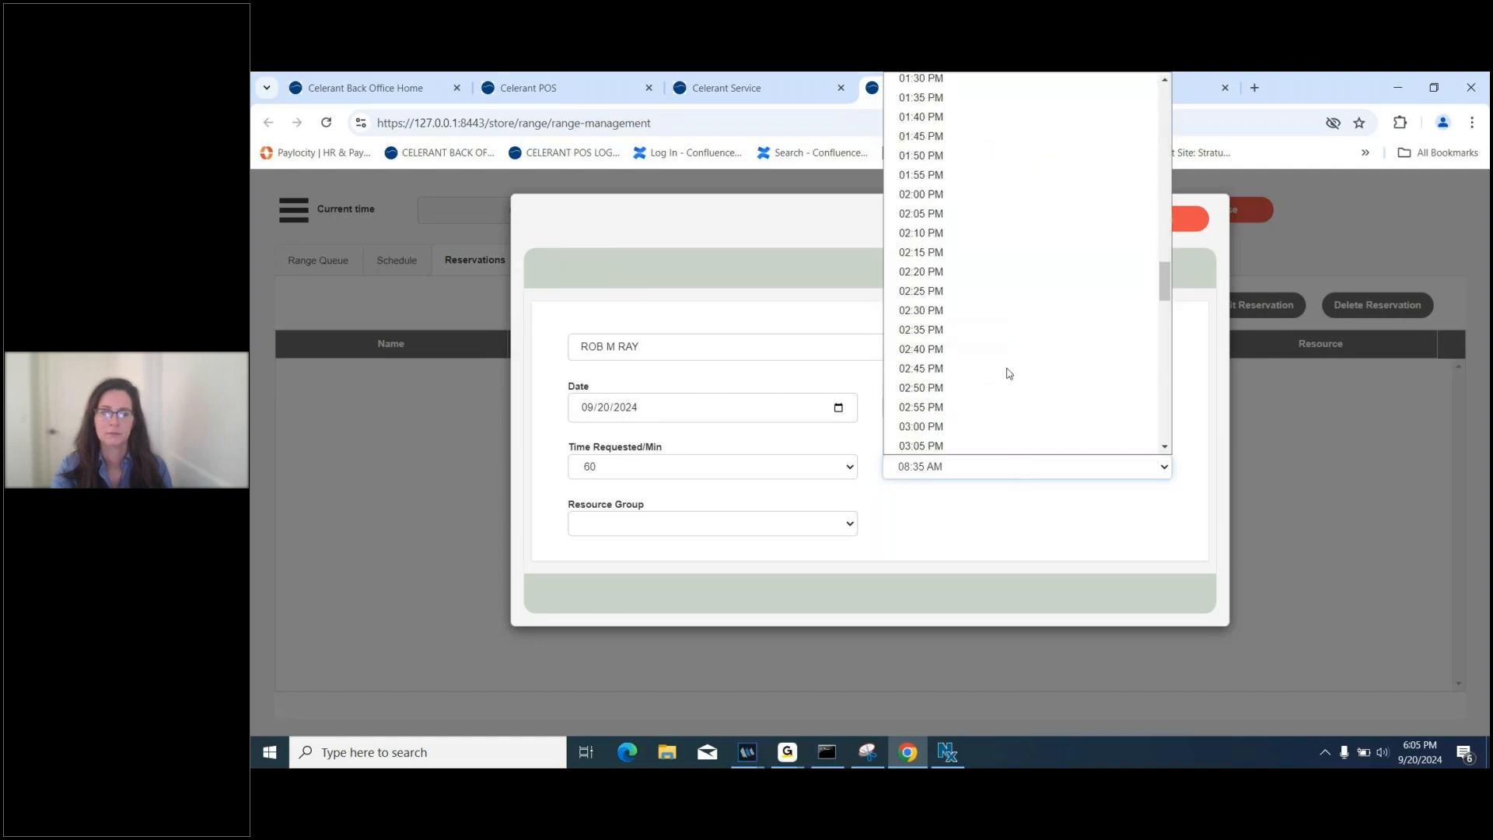
{"action": "left_click", "coordinate": [1006, 373]}
{"action": "left_click", "coordinate": [1012, 473]}
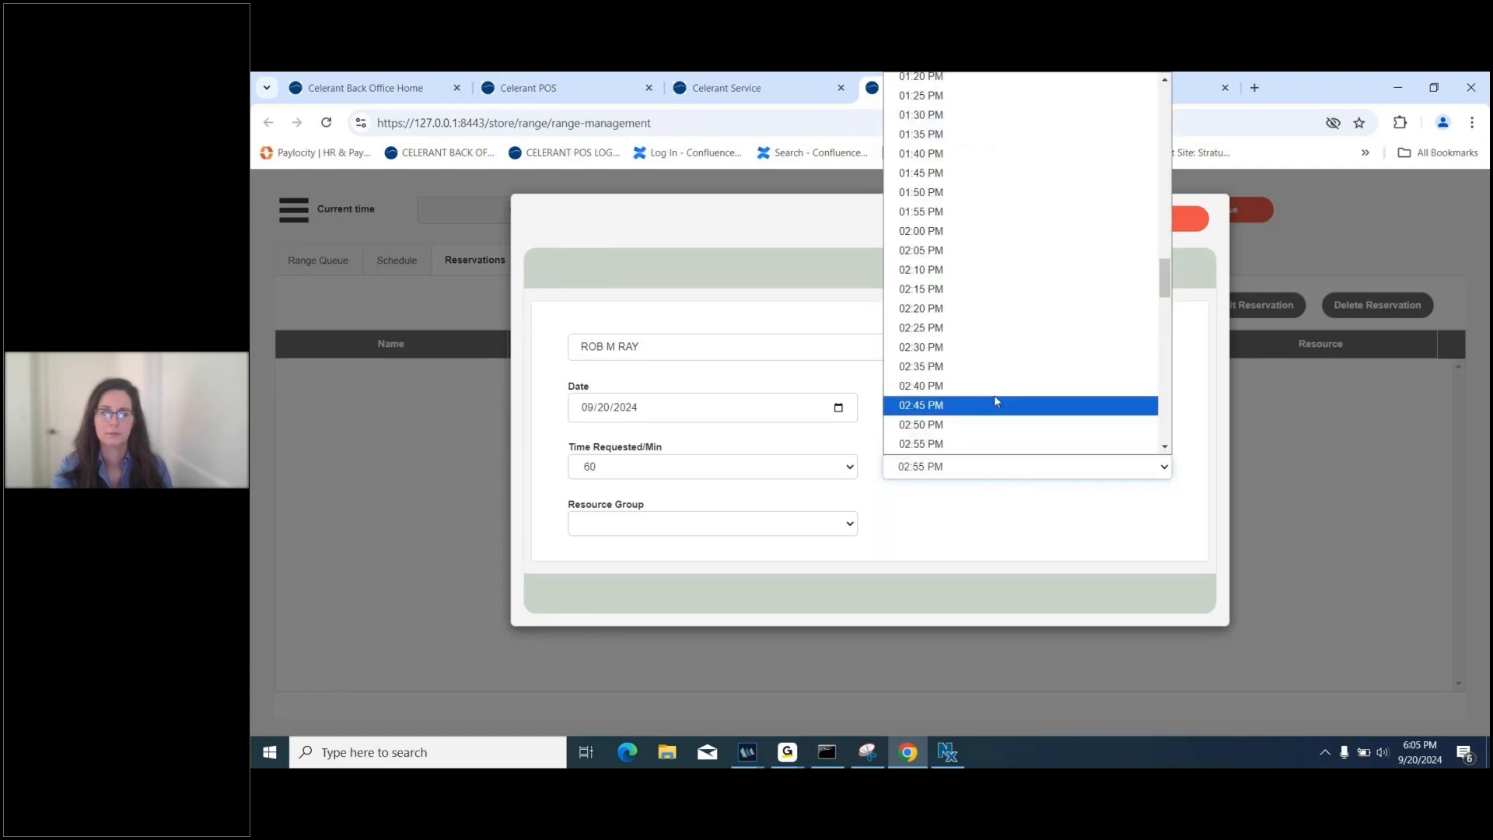
{"action": "scroll", "coordinate": [986, 380], "scroll_direction": "down", "scroll_amount": 7}
{"action": "scroll", "coordinate": [989, 387], "scroll_direction": "down", "scroll_amount": 2}
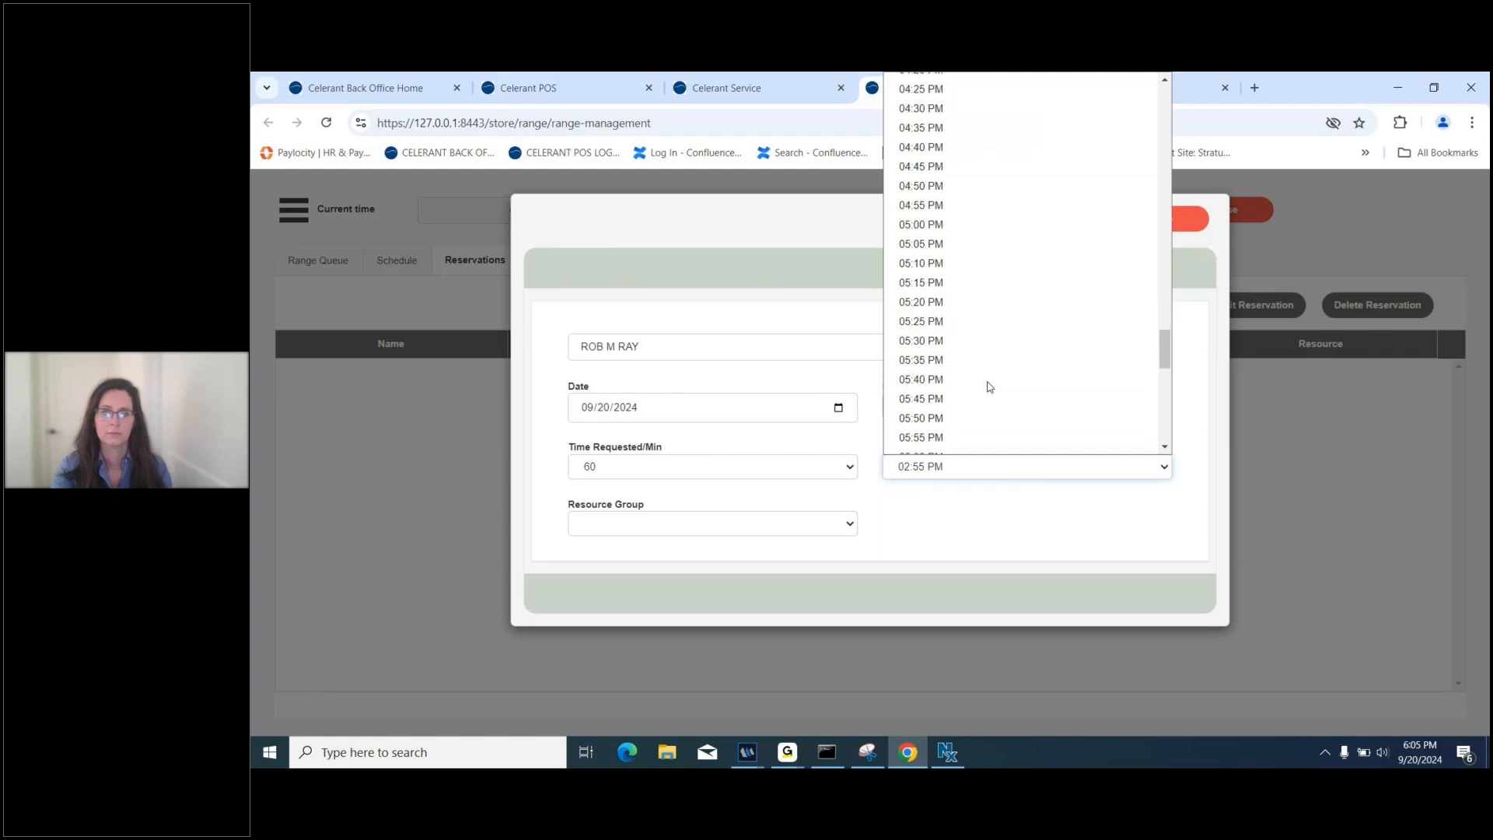
{"action": "scroll", "coordinate": [989, 387], "scroll_direction": "down", "scroll_amount": 3}
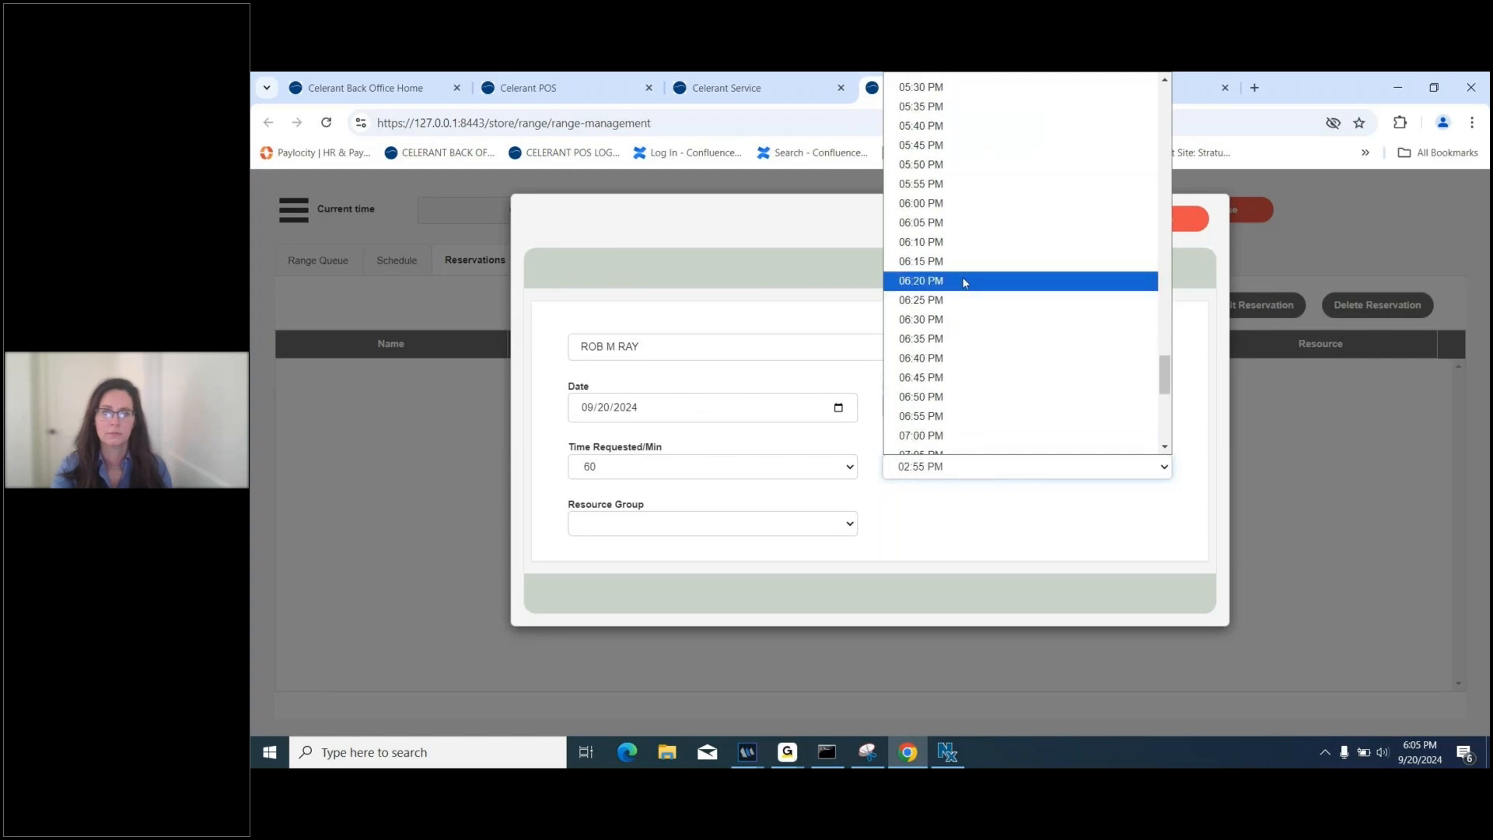
{"action": "left_click", "coordinate": [971, 328]}
{"action": "left_click", "coordinate": [1028, 218]}
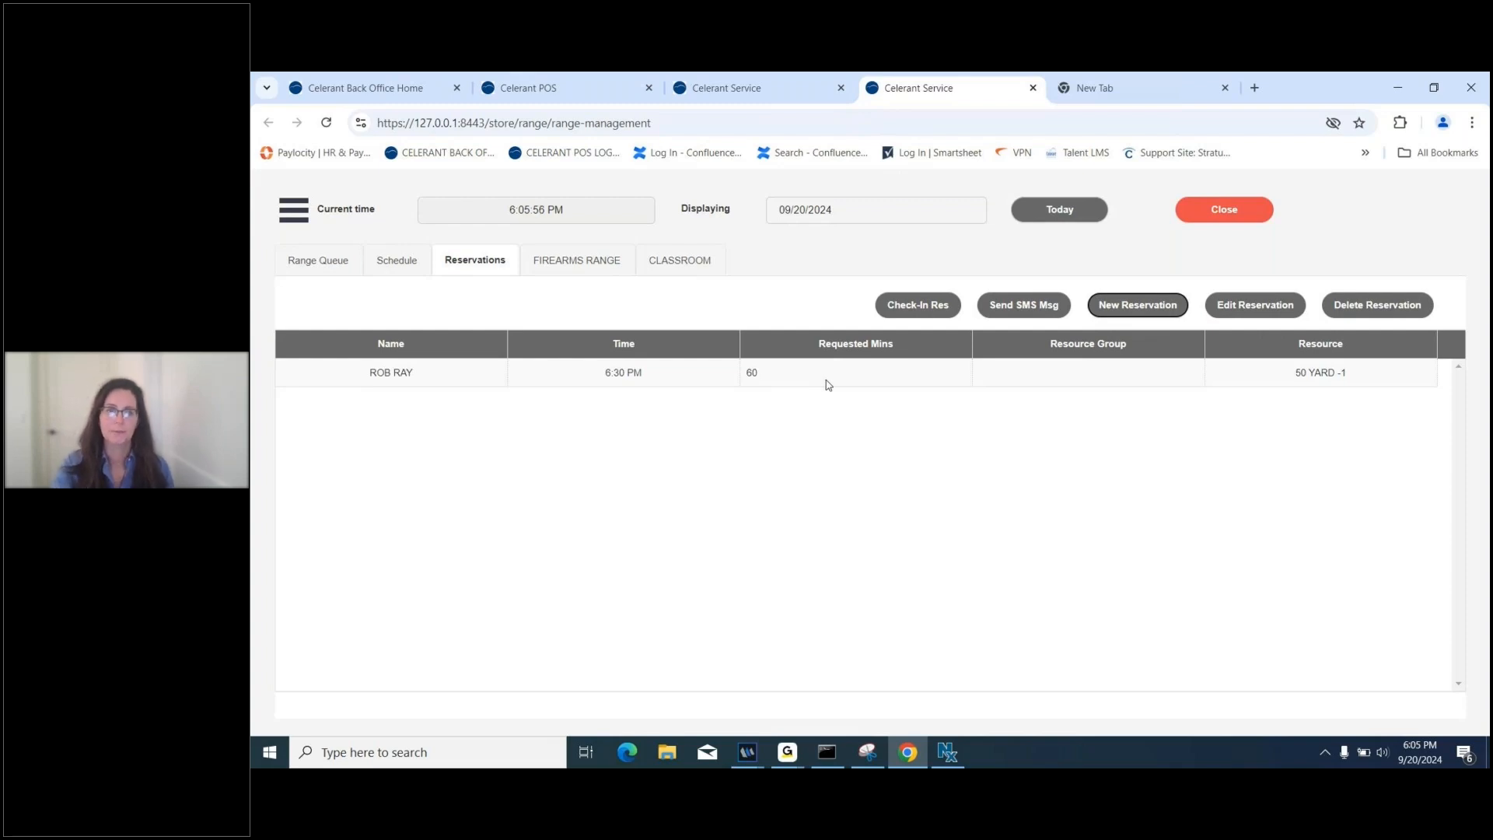
Start the check-in of the 6:30 PM reservation on 50 YARD -1.
{"action": "left_click", "coordinate": [834, 384]}
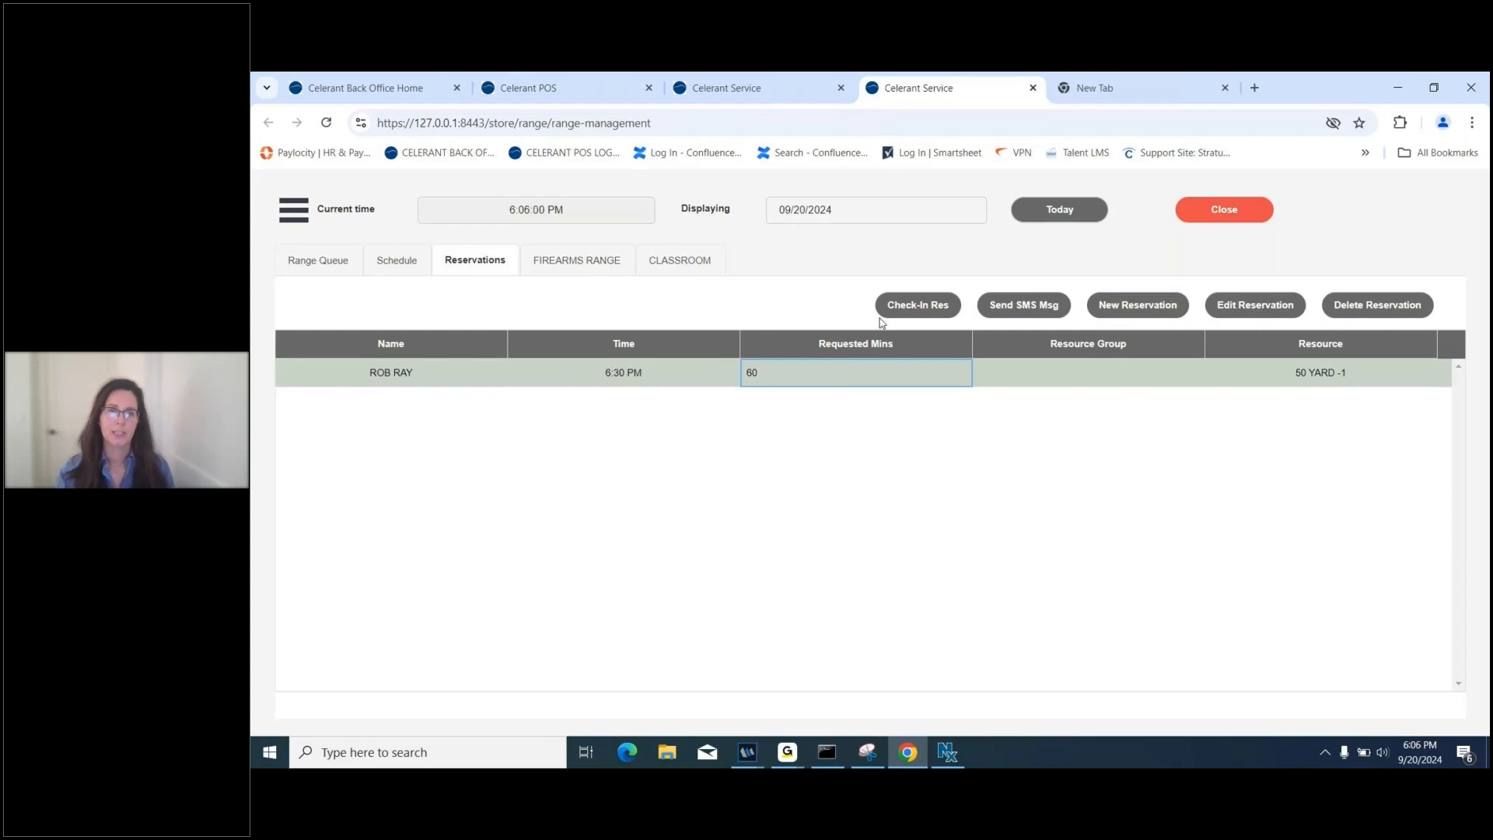
{"action": "left_click", "coordinate": [932, 307]}
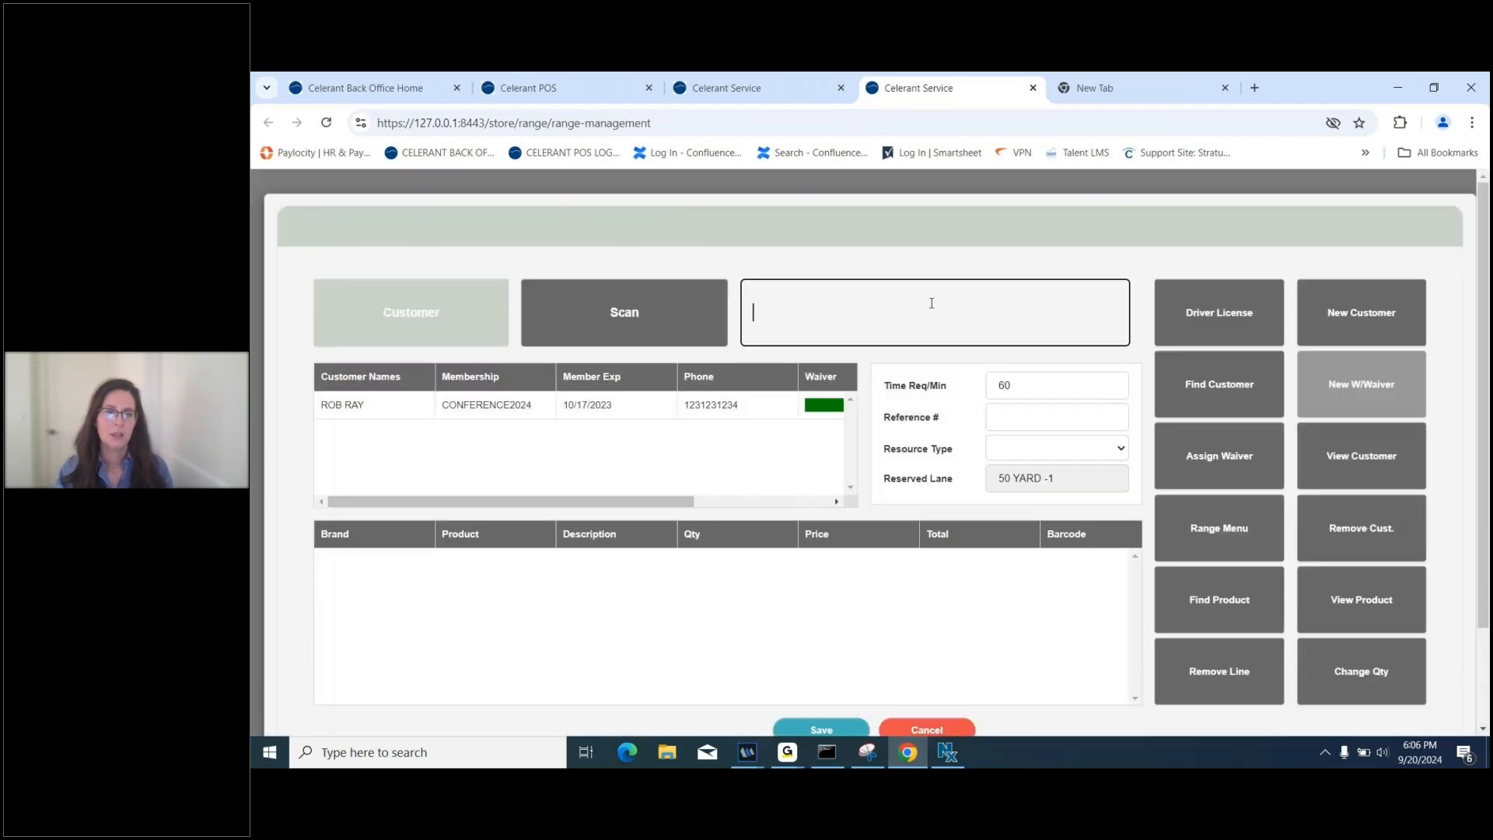
{"action": "scroll", "coordinate": [931, 303], "scroll_direction": "down", "scroll_amount": 1}
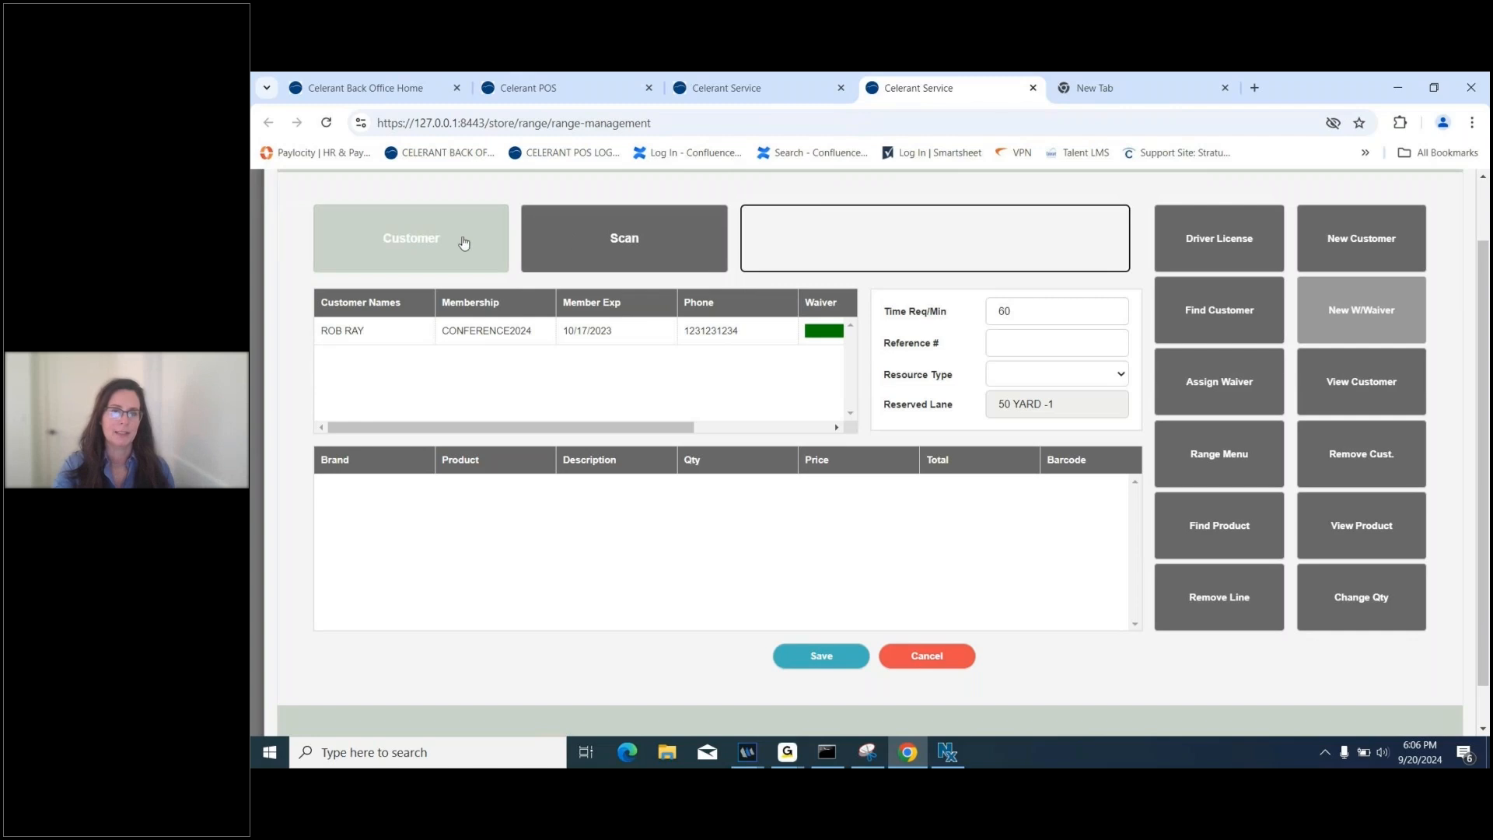
Switch the check-in to Scan mode and add the products with the codes range and fac94.
{"action": "left_click", "coordinate": [464, 241]}
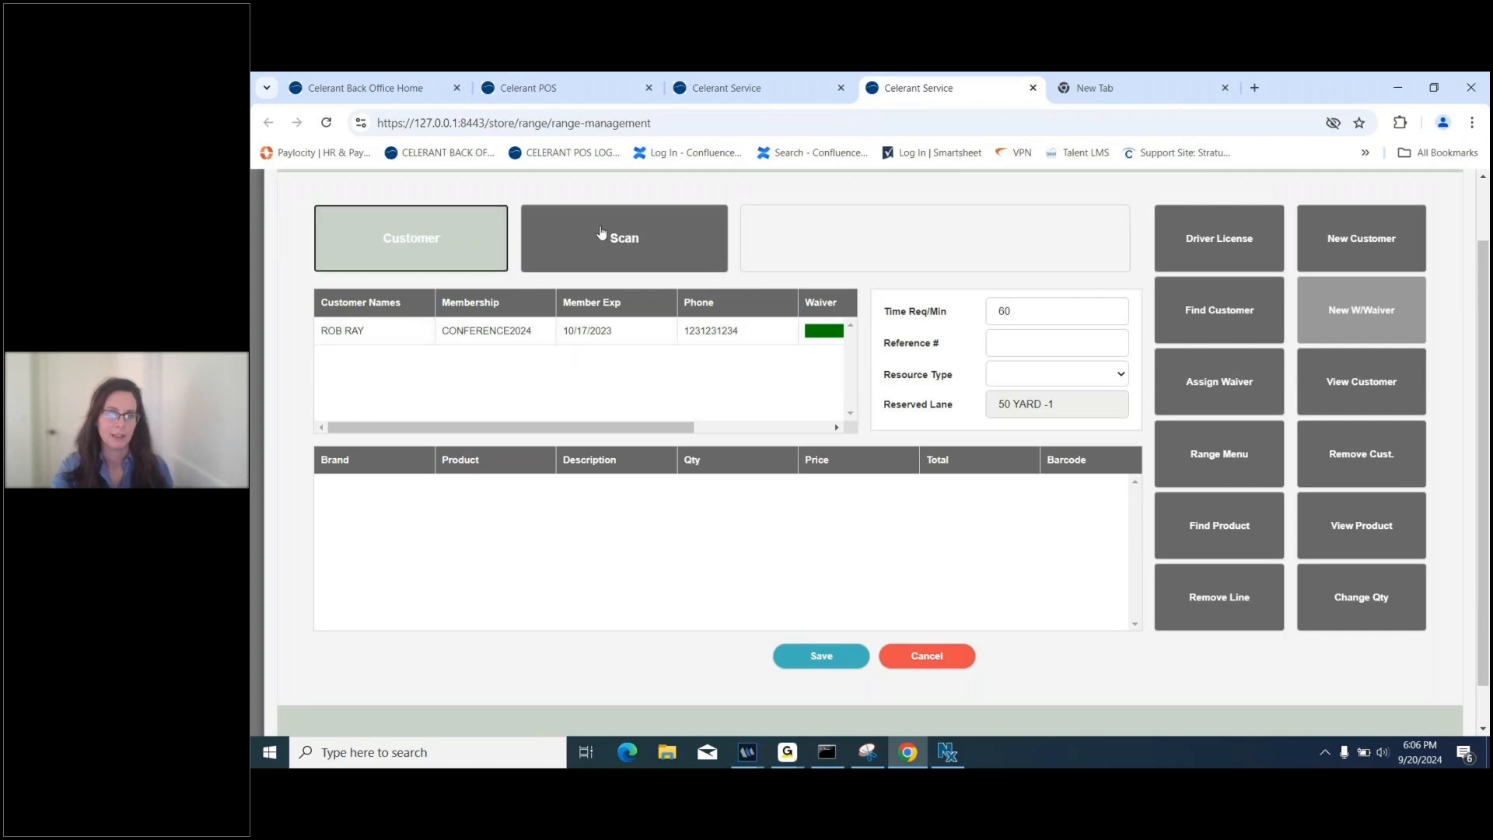
{"action": "left_click", "coordinate": [601, 232]}
{"action": "left_click", "coordinate": [864, 257]}
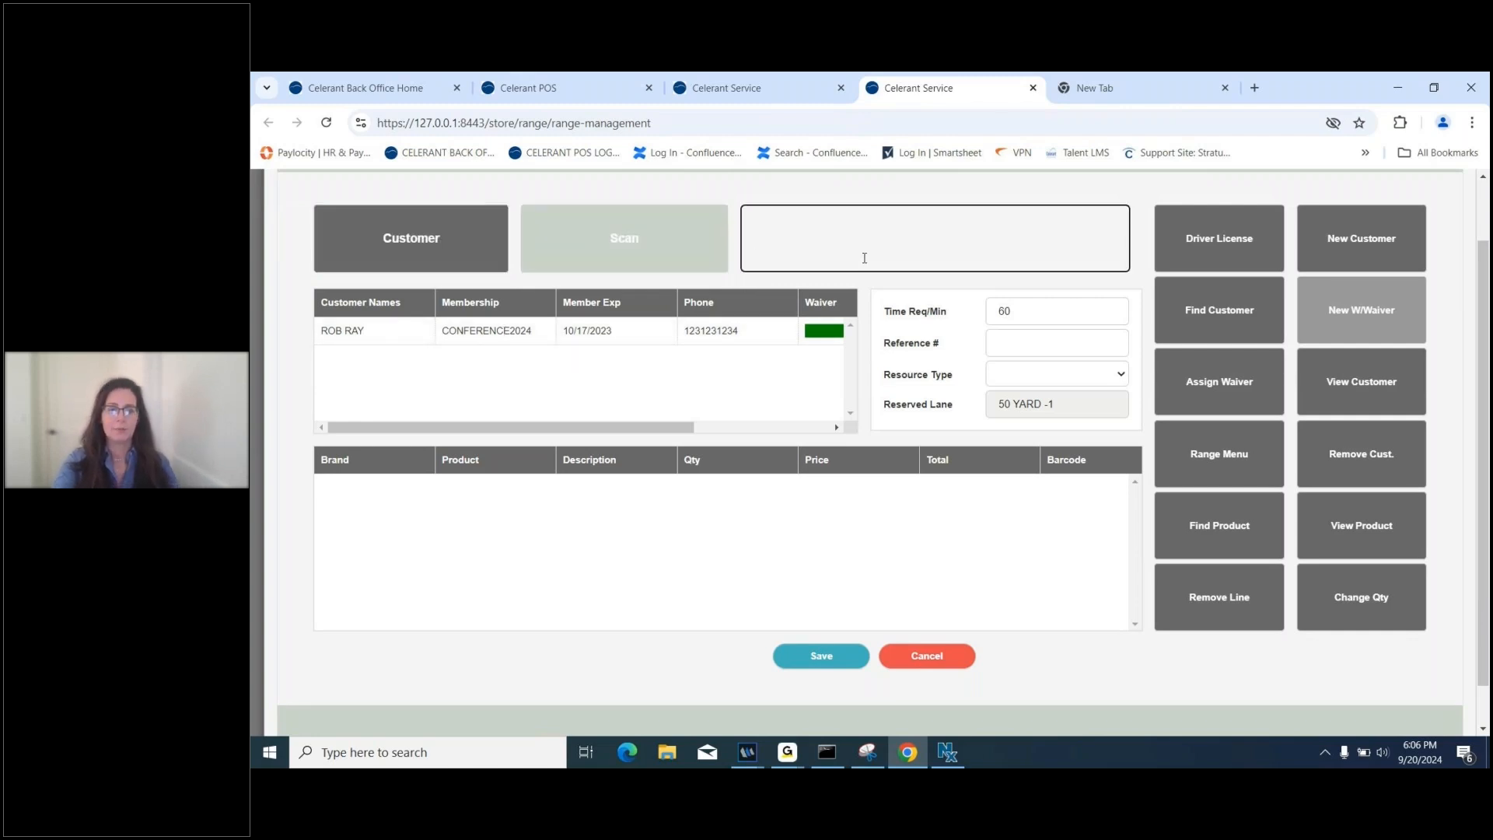
{"action": "type", "text": "range"}
{"action": "key", "text": "Return"}
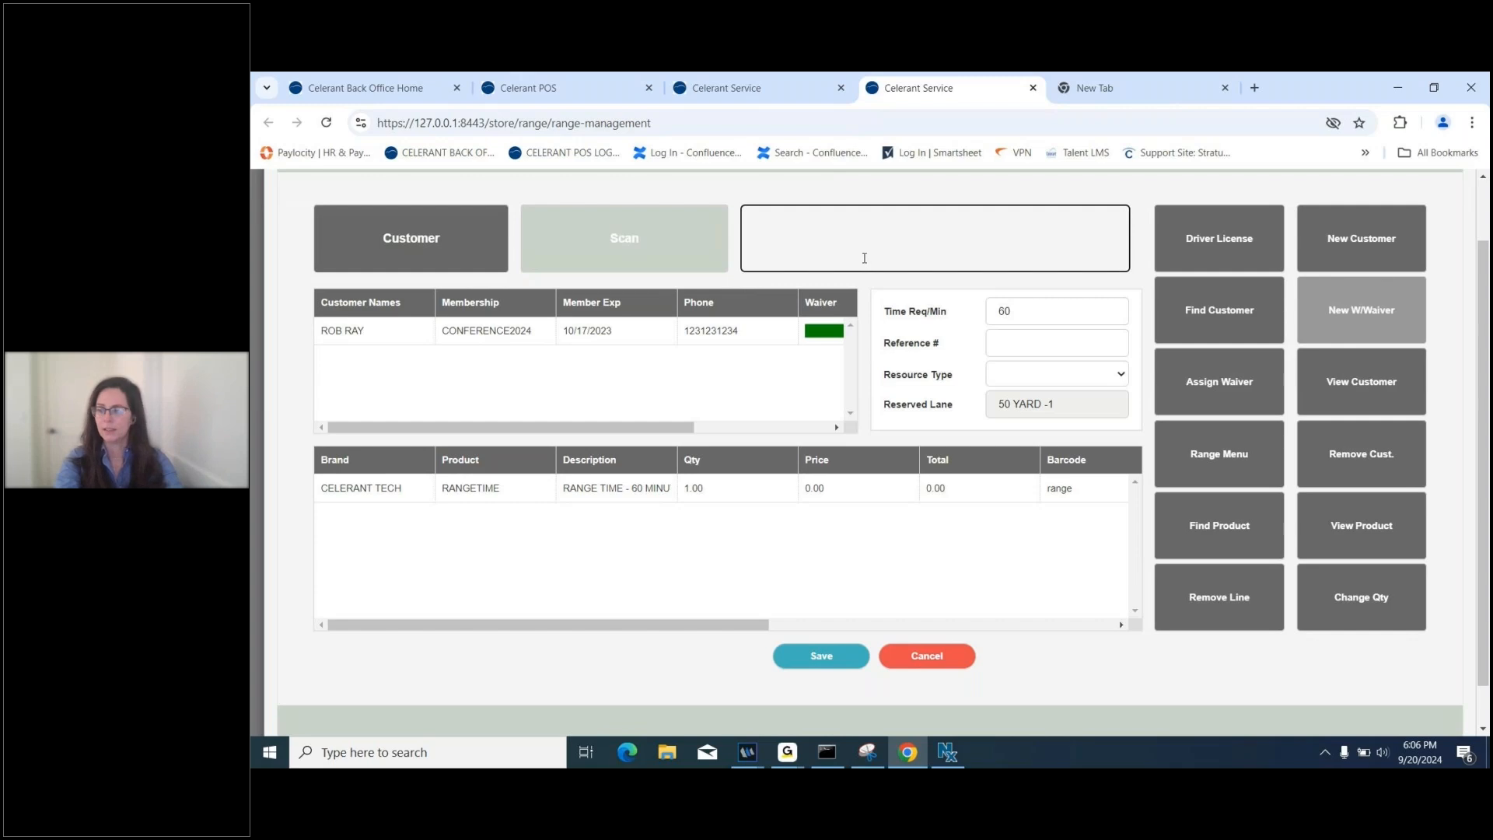
{"action": "type", "text": "fac"}
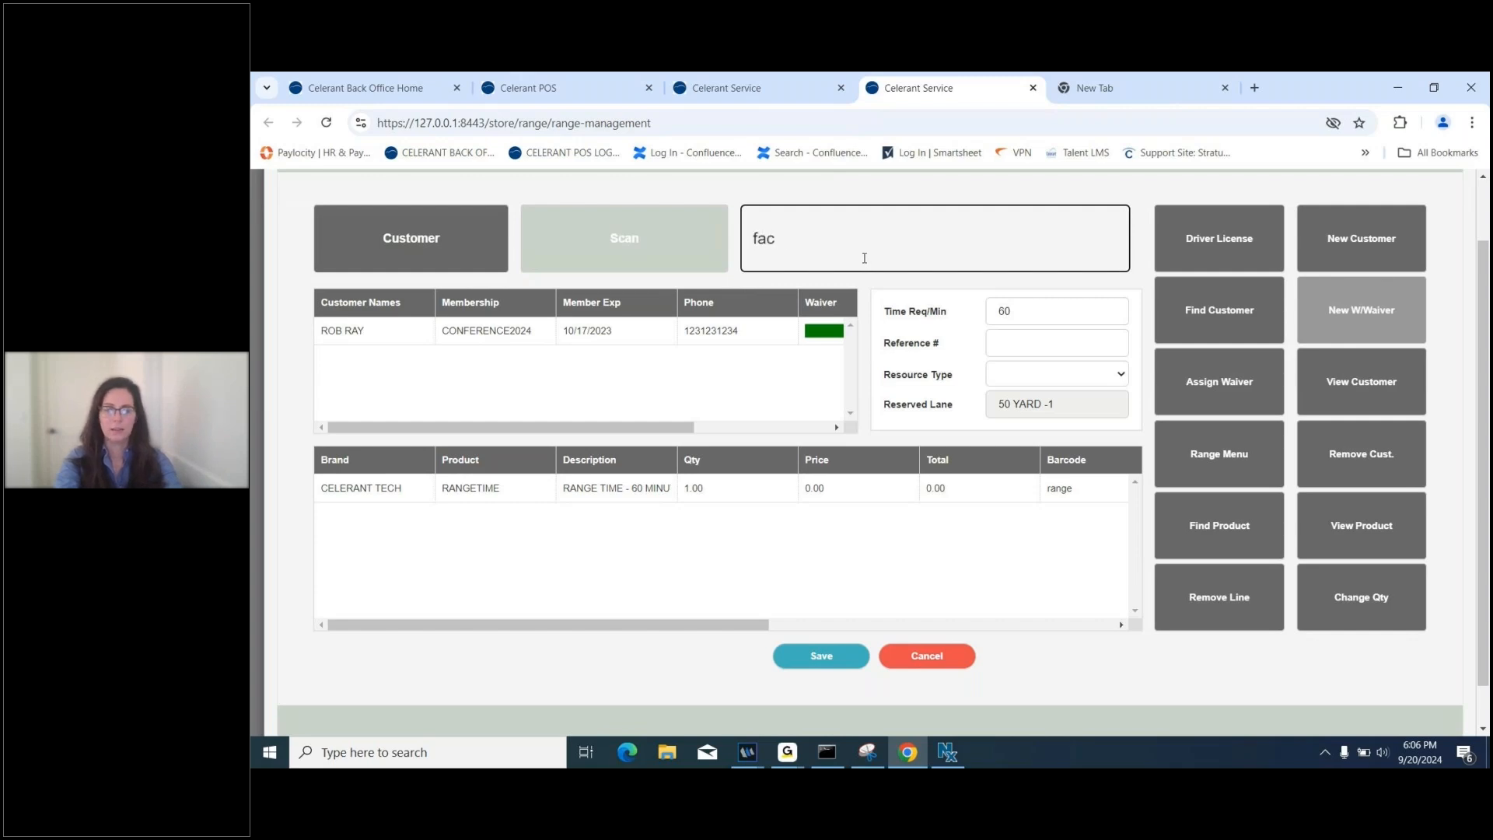
{"action": "type", "text": "94"}
{"action": "key", "text": "Return"}
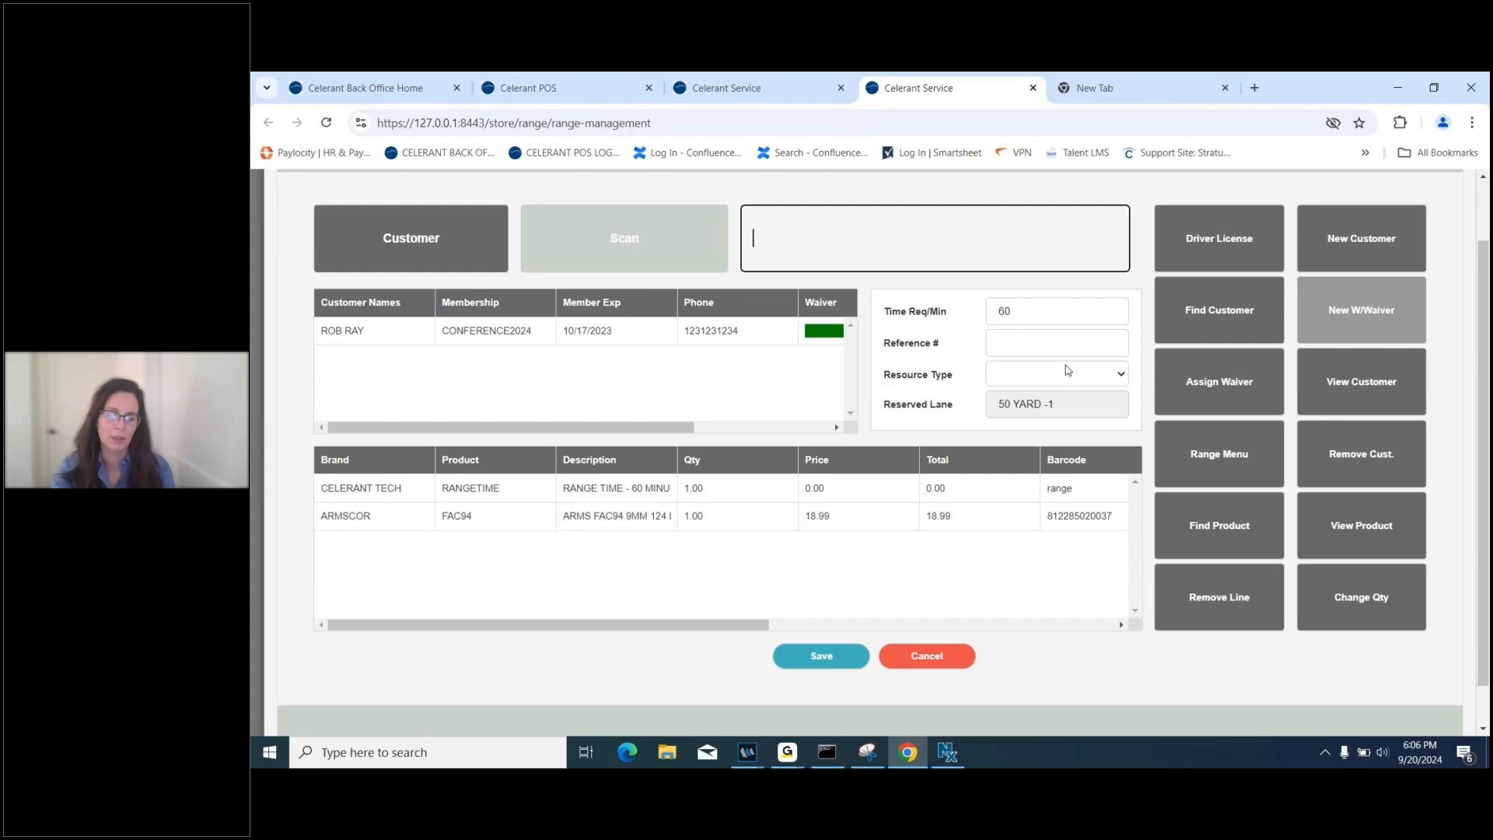
Add one EYEPRO eye protection and one EARPRO ear protection to the check-in from the Range Menu.
{"action": "left_click", "coordinate": [1219, 461]}
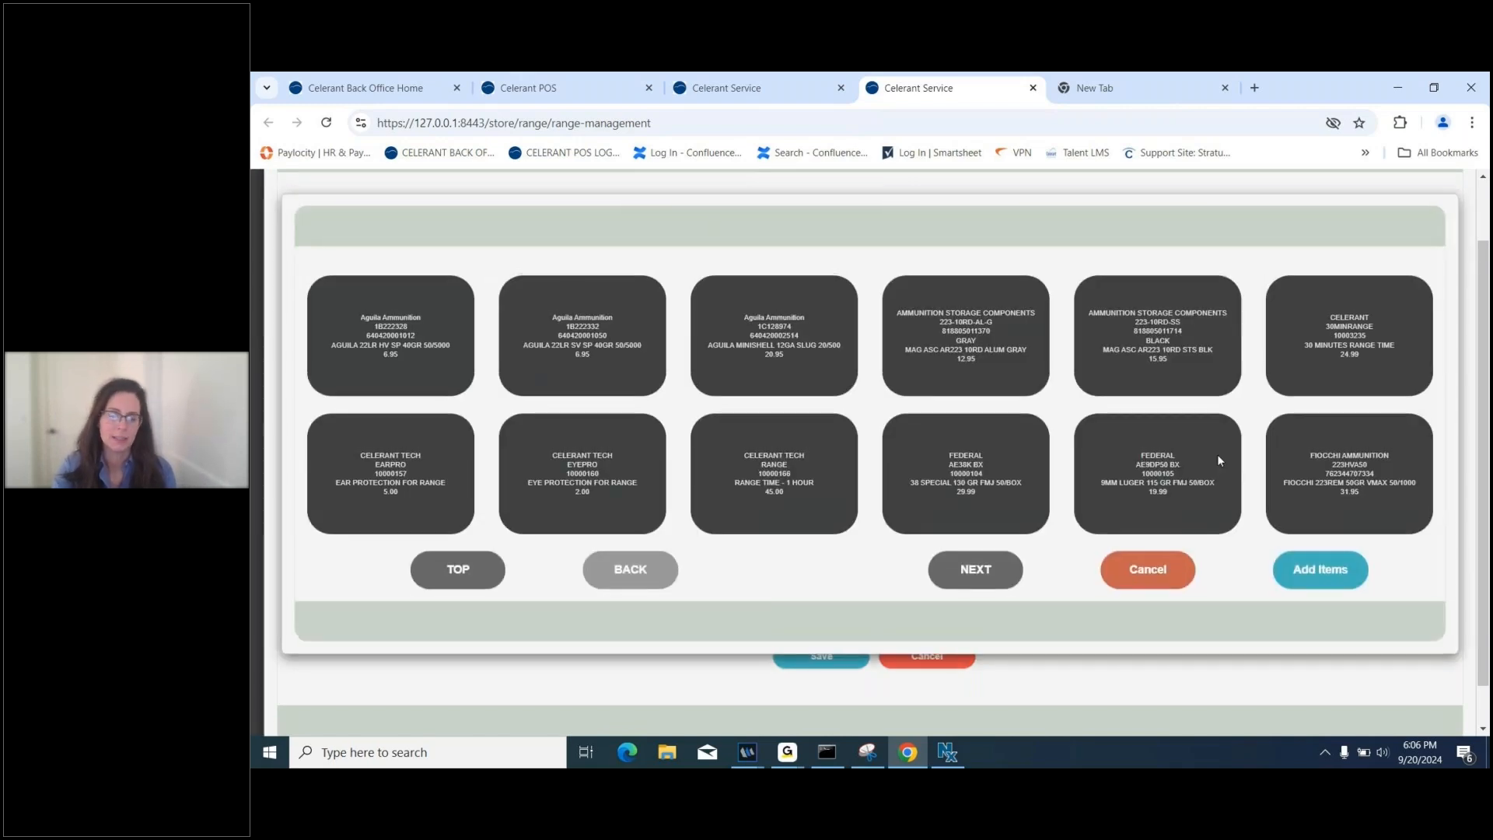
{"action": "left_click", "coordinate": [584, 484]}
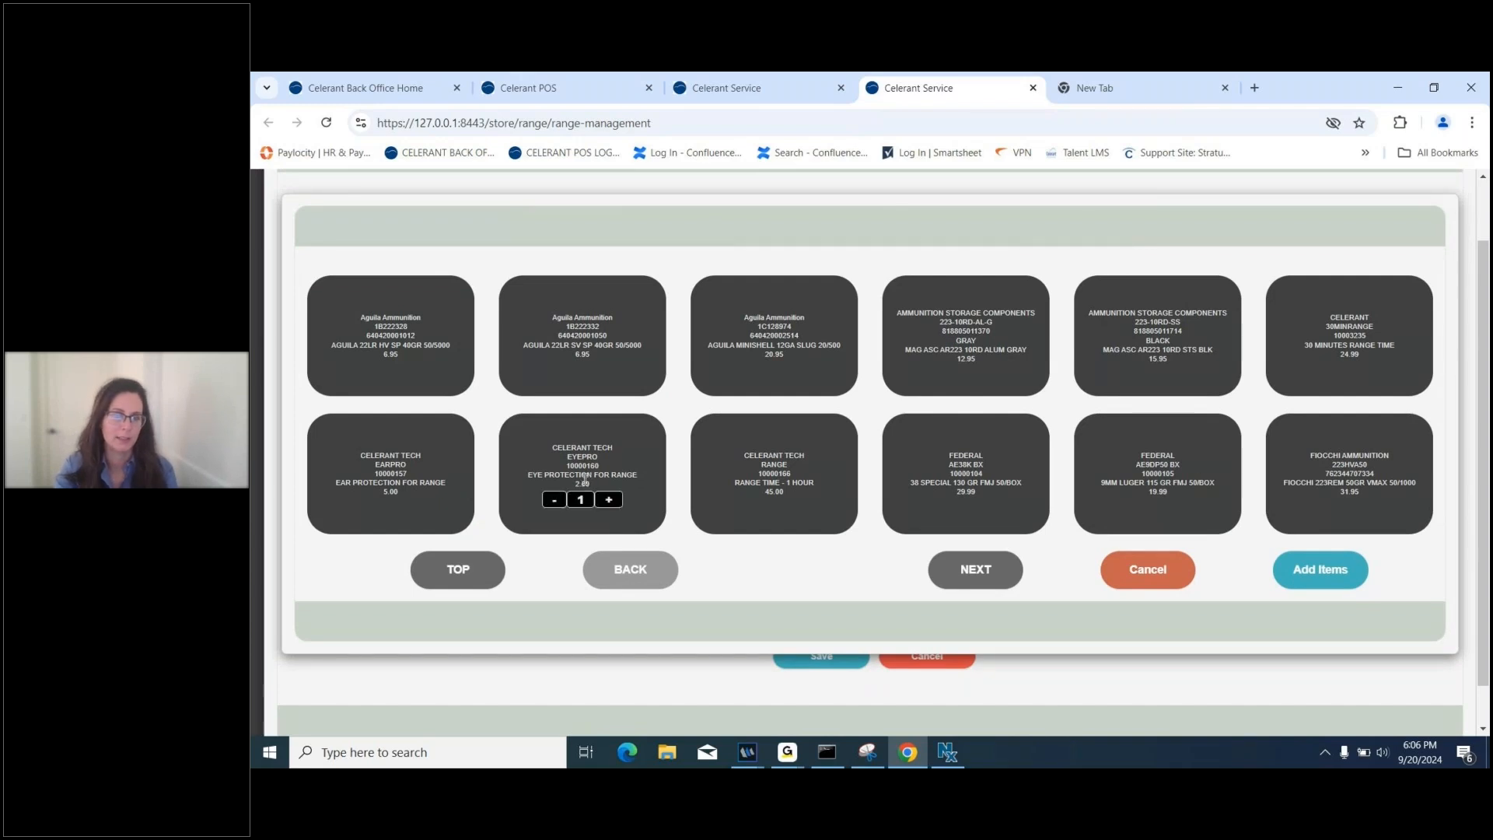
{"action": "left_click", "coordinate": [427, 476]}
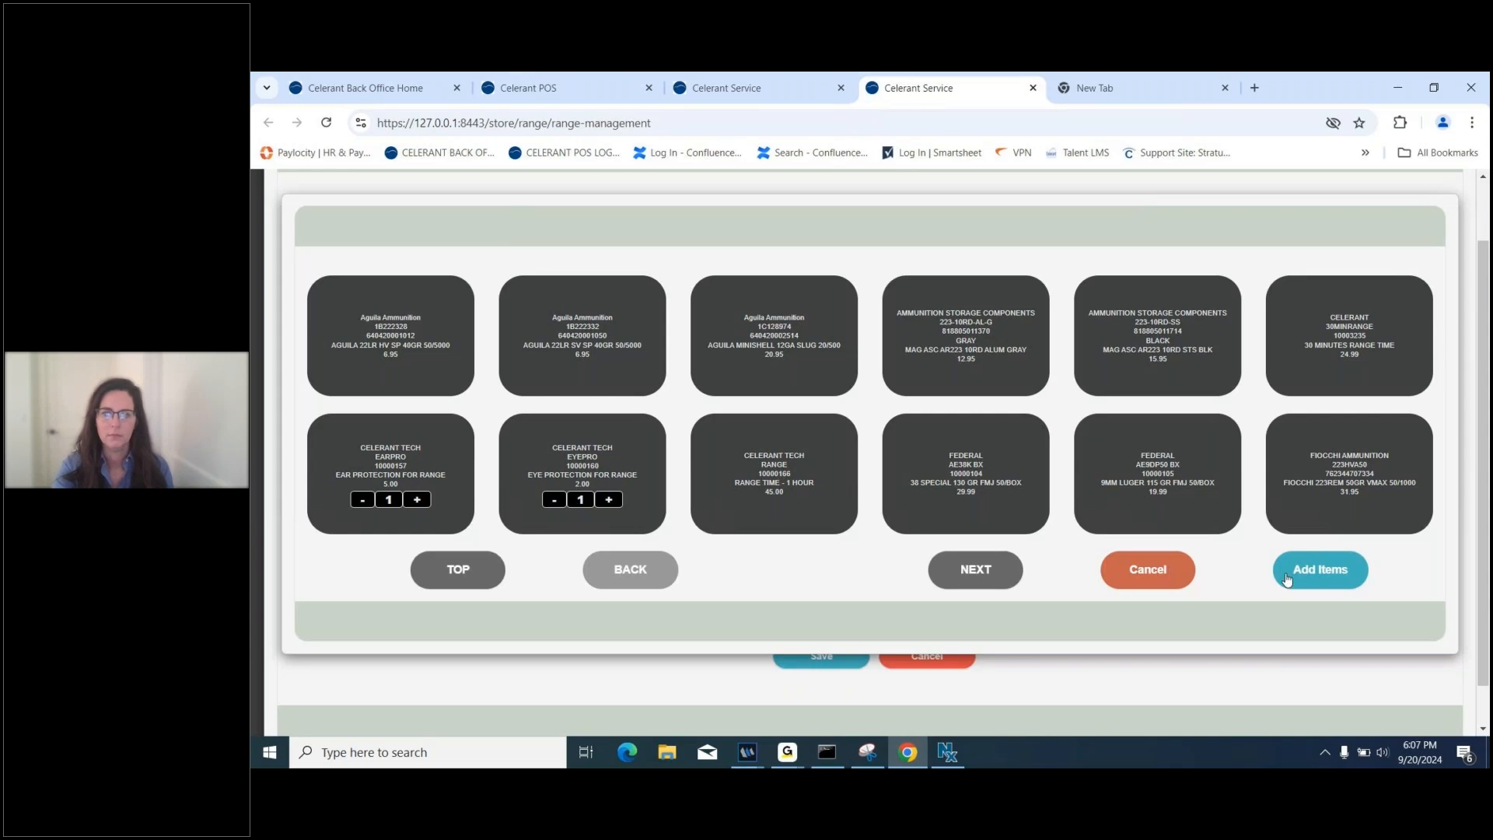
{"action": "left_click", "coordinate": [1319, 571]}
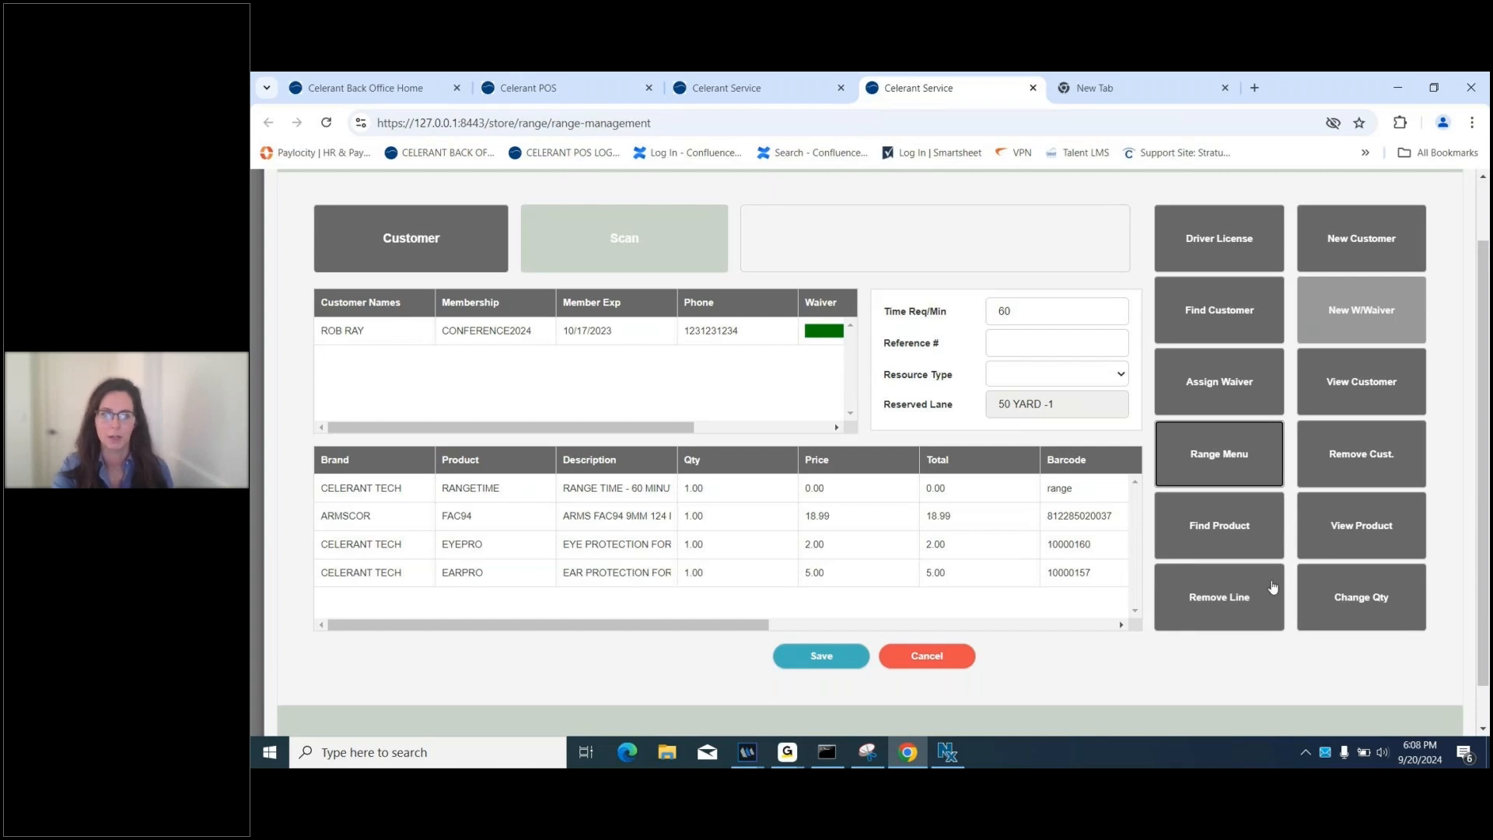
Save the check-in and assign the customer to the reserved lane 50 YARD -1.
{"action": "left_click", "coordinate": [818, 661]}
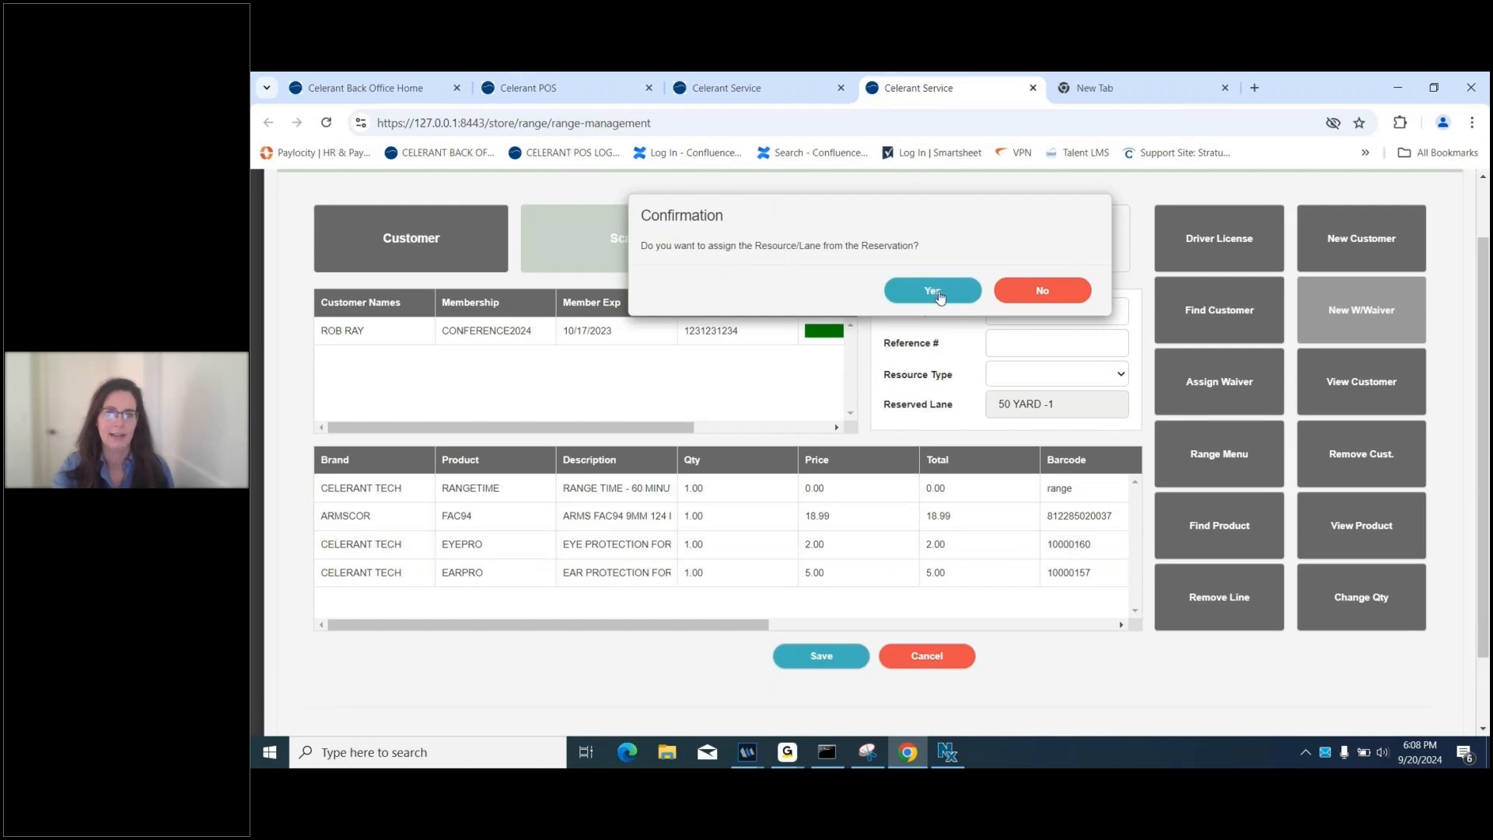
{"action": "left_click", "coordinate": [937, 294]}
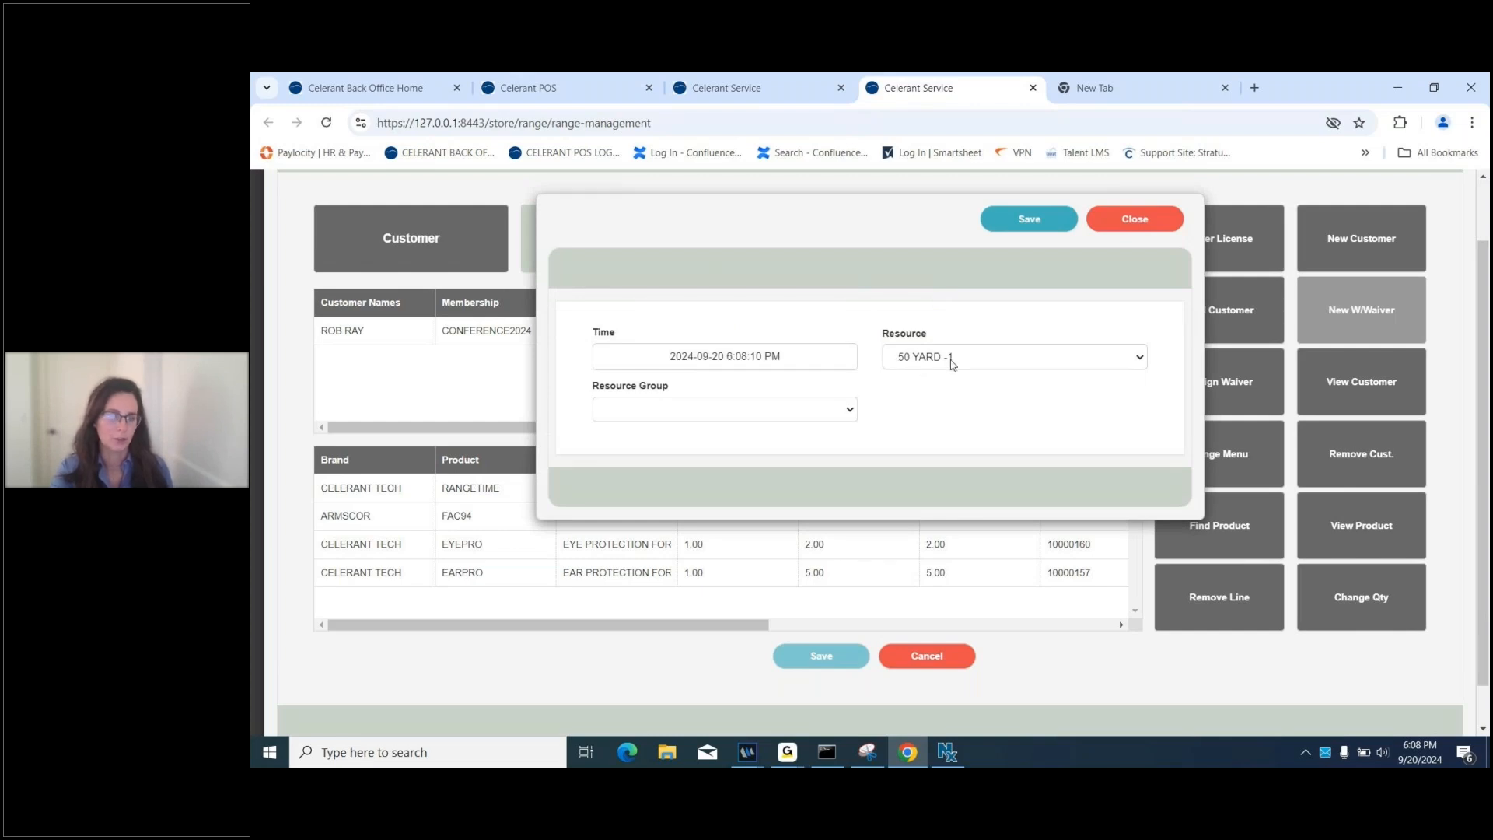
{"action": "left_click", "coordinate": [1030, 221]}
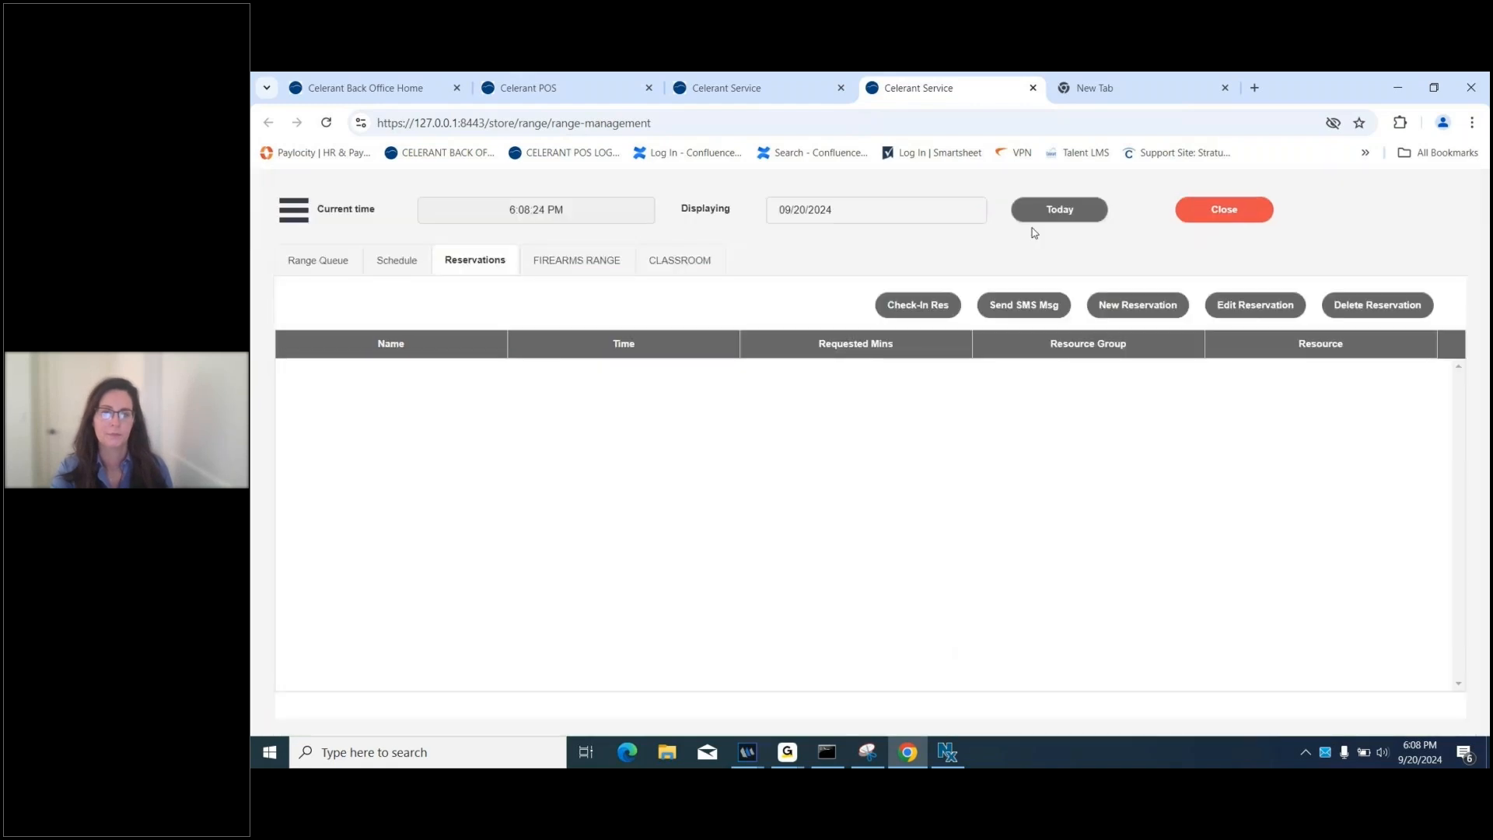
Open the 50 YARD -1 check-in from the Range Queue for editing.
{"action": "left_click", "coordinate": [327, 260]}
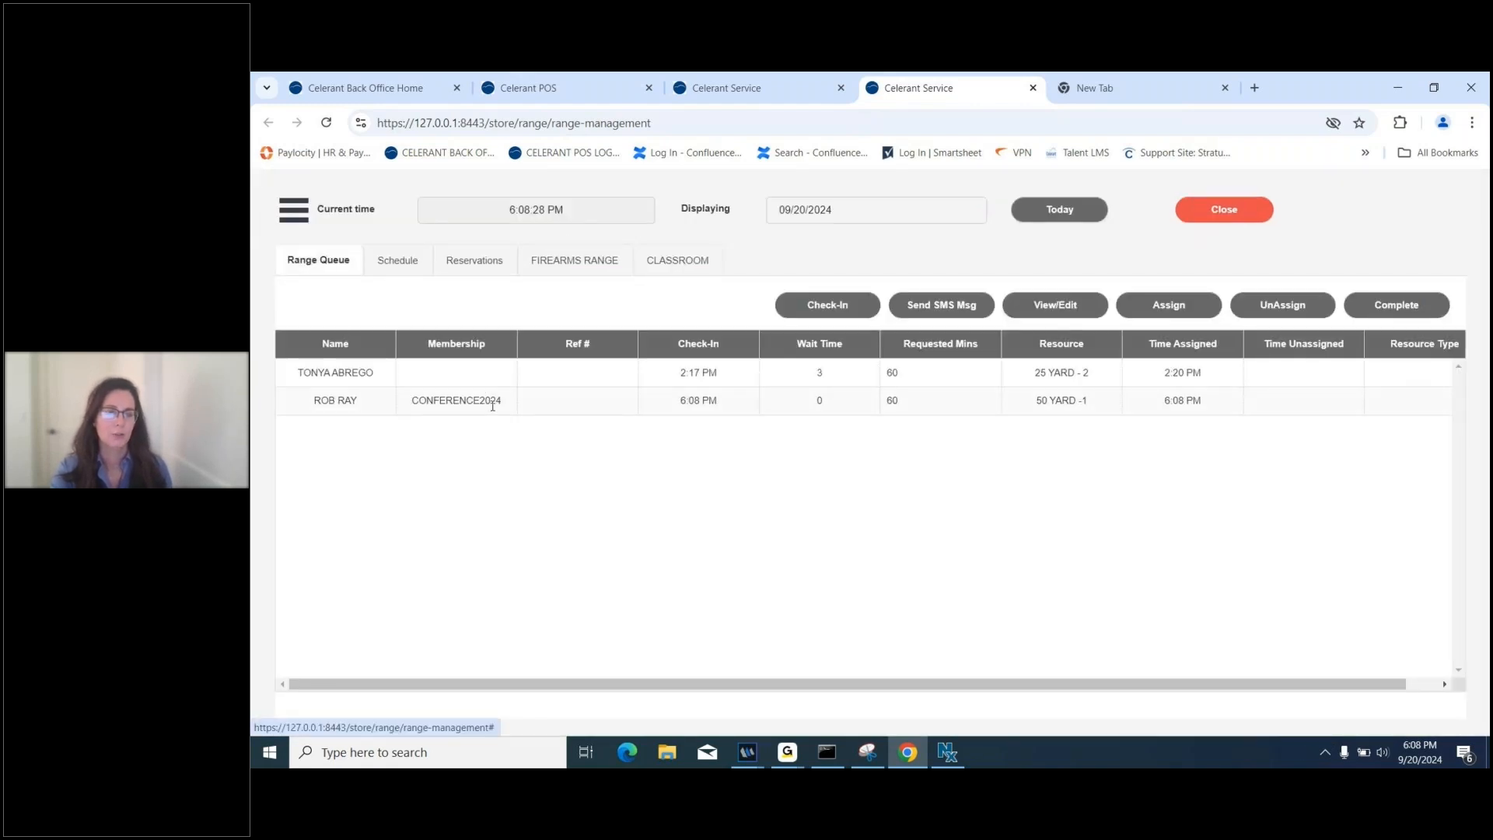
{"action": "left_click", "coordinate": [492, 406]}
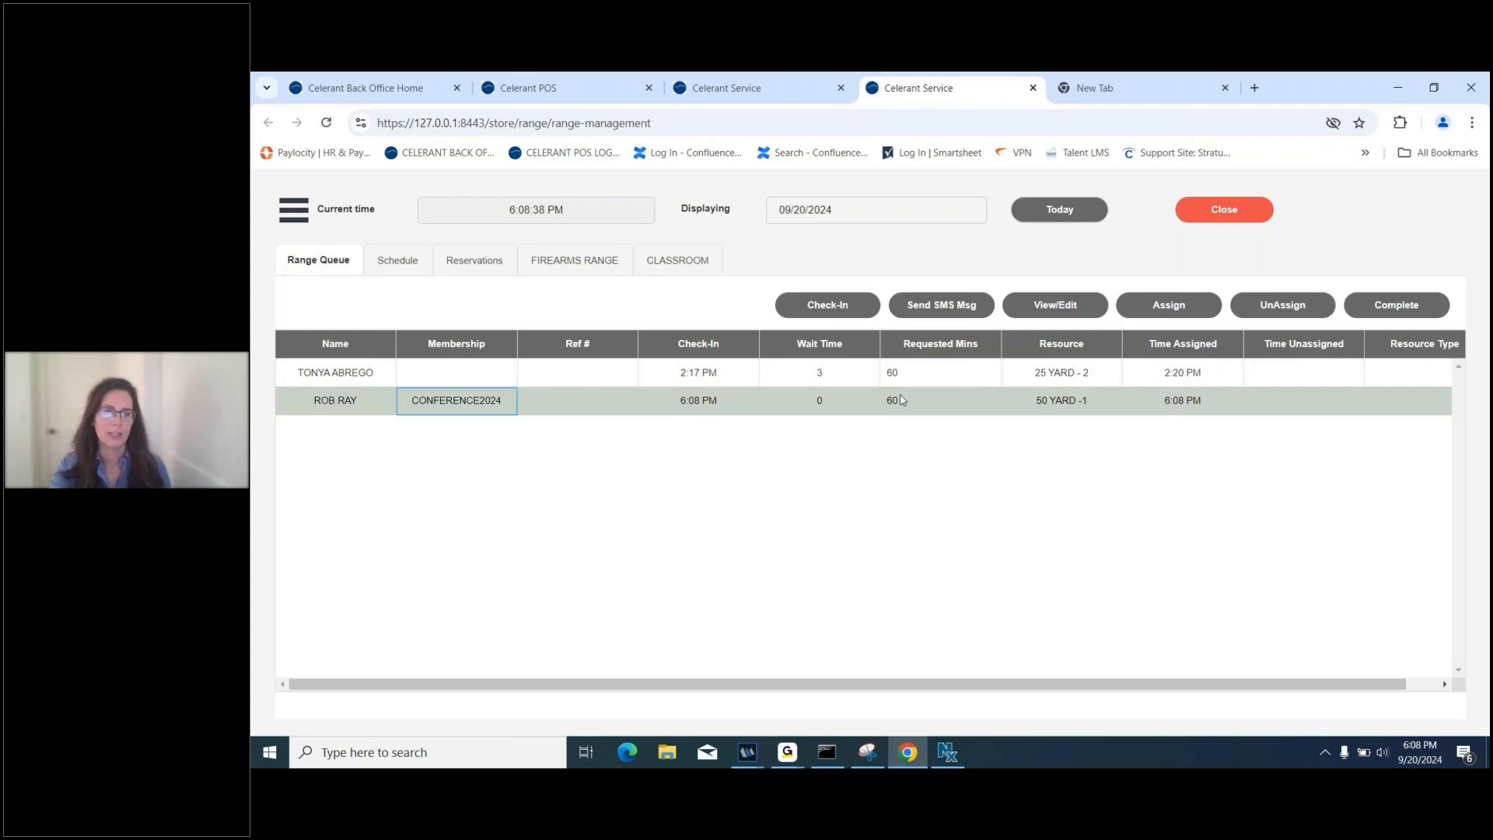
{"action": "left_click", "coordinate": [1052, 311]}
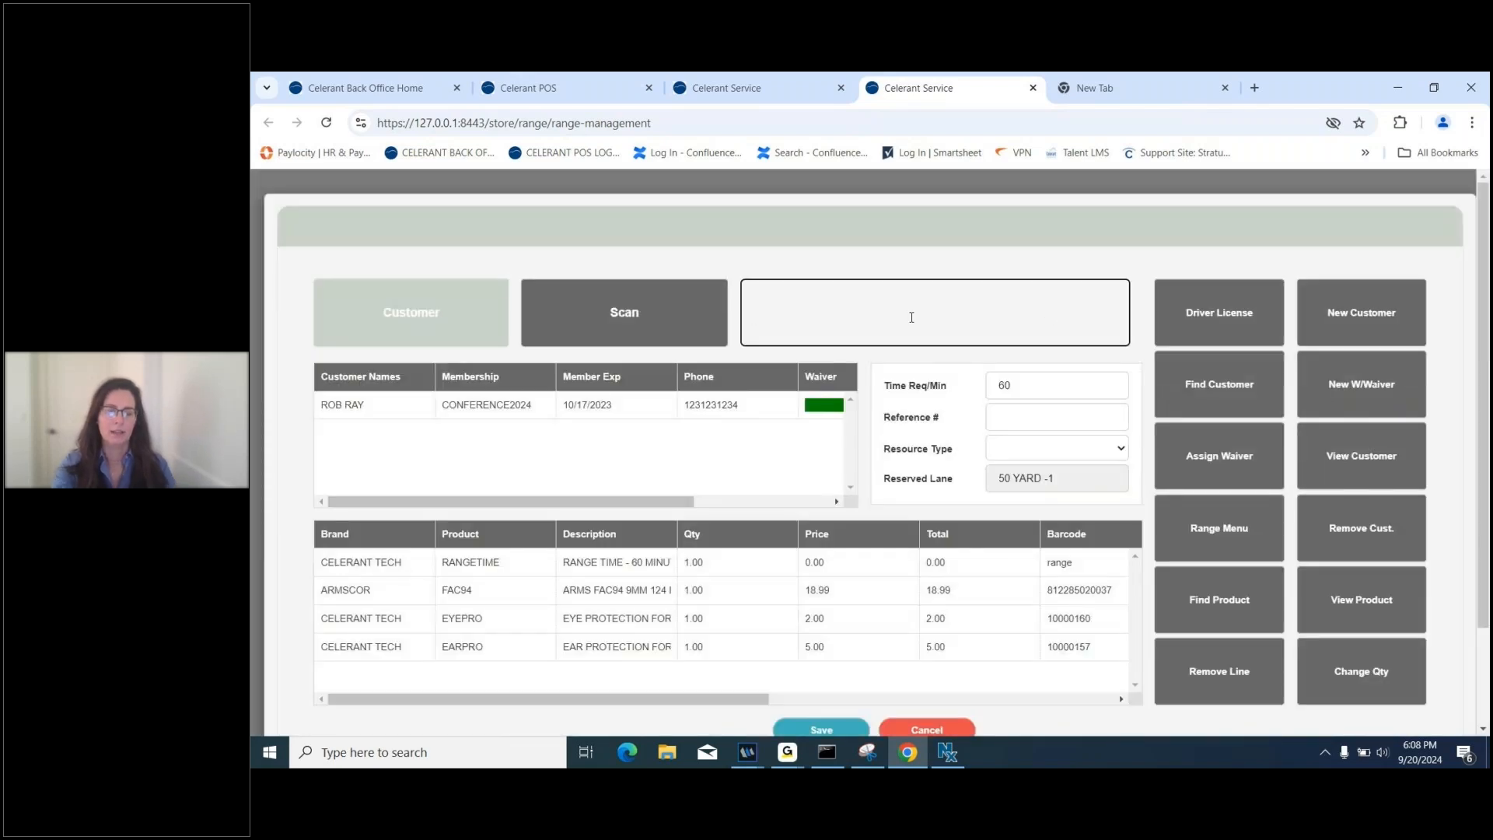
{"action": "type", "text": "fac"}
{"action": "type", "text": "94"}
{"action": "key", "text": "Return"}
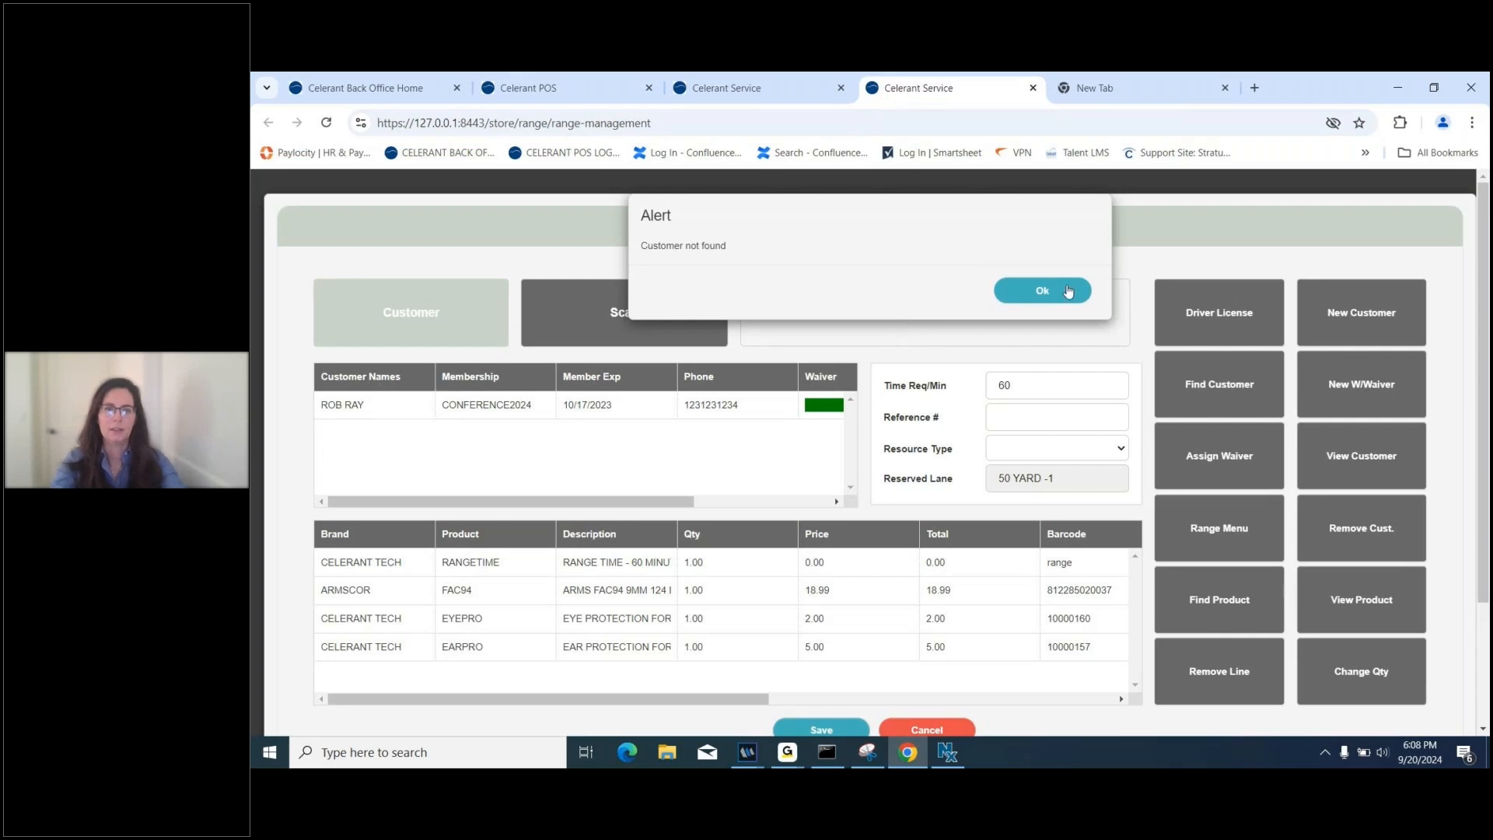
{"action": "left_click", "coordinate": [1040, 289]}
Switch the check-in to Scan mode and try to add the product fac94 twice.
{"action": "left_click", "coordinate": [677, 294]}
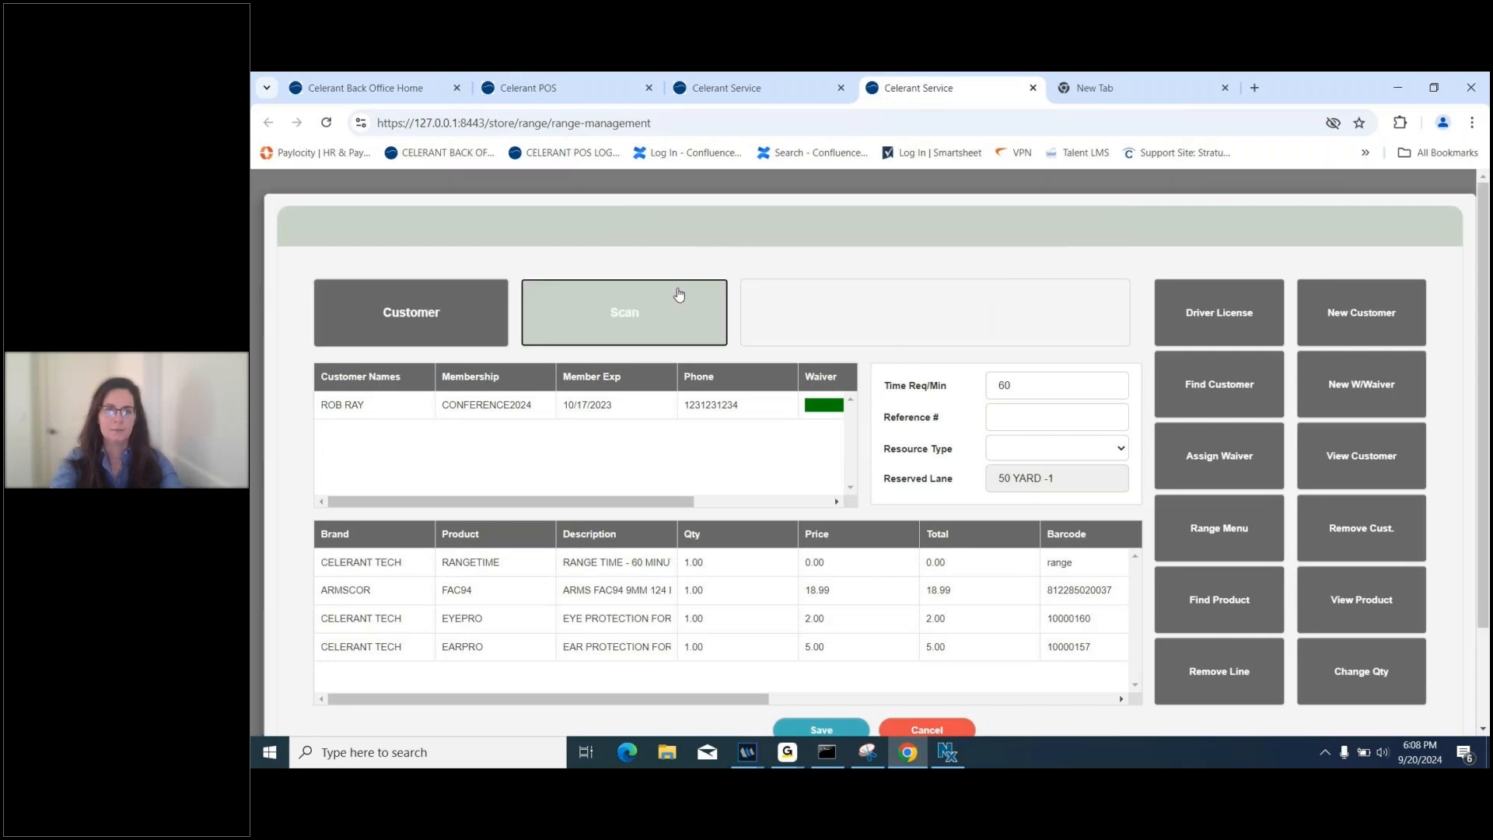
{"action": "left_click", "coordinate": [779, 298]}
{"action": "type", "text": "fac94"}
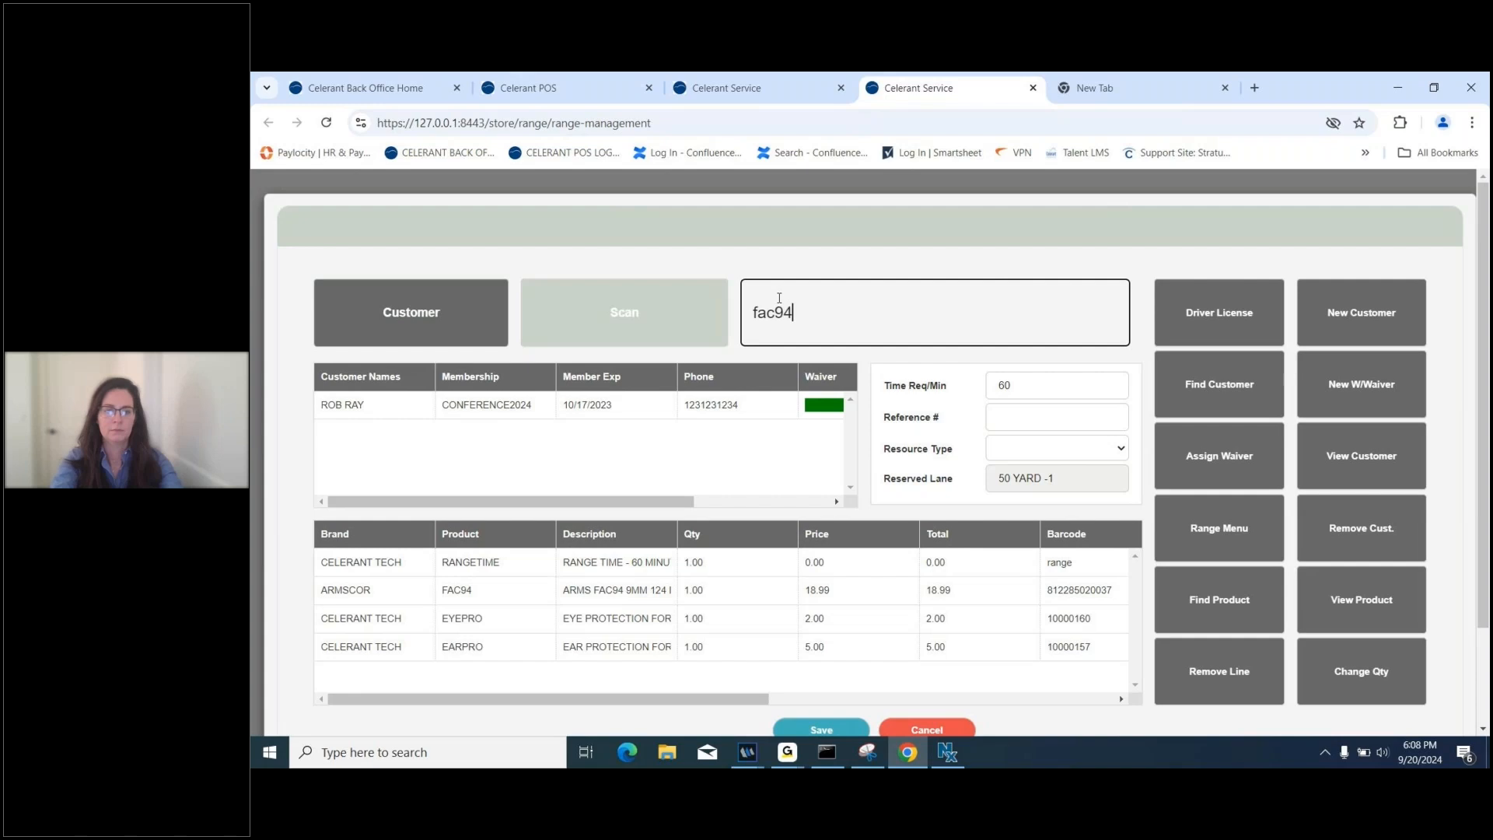
{"action": "key", "text": "Return"}
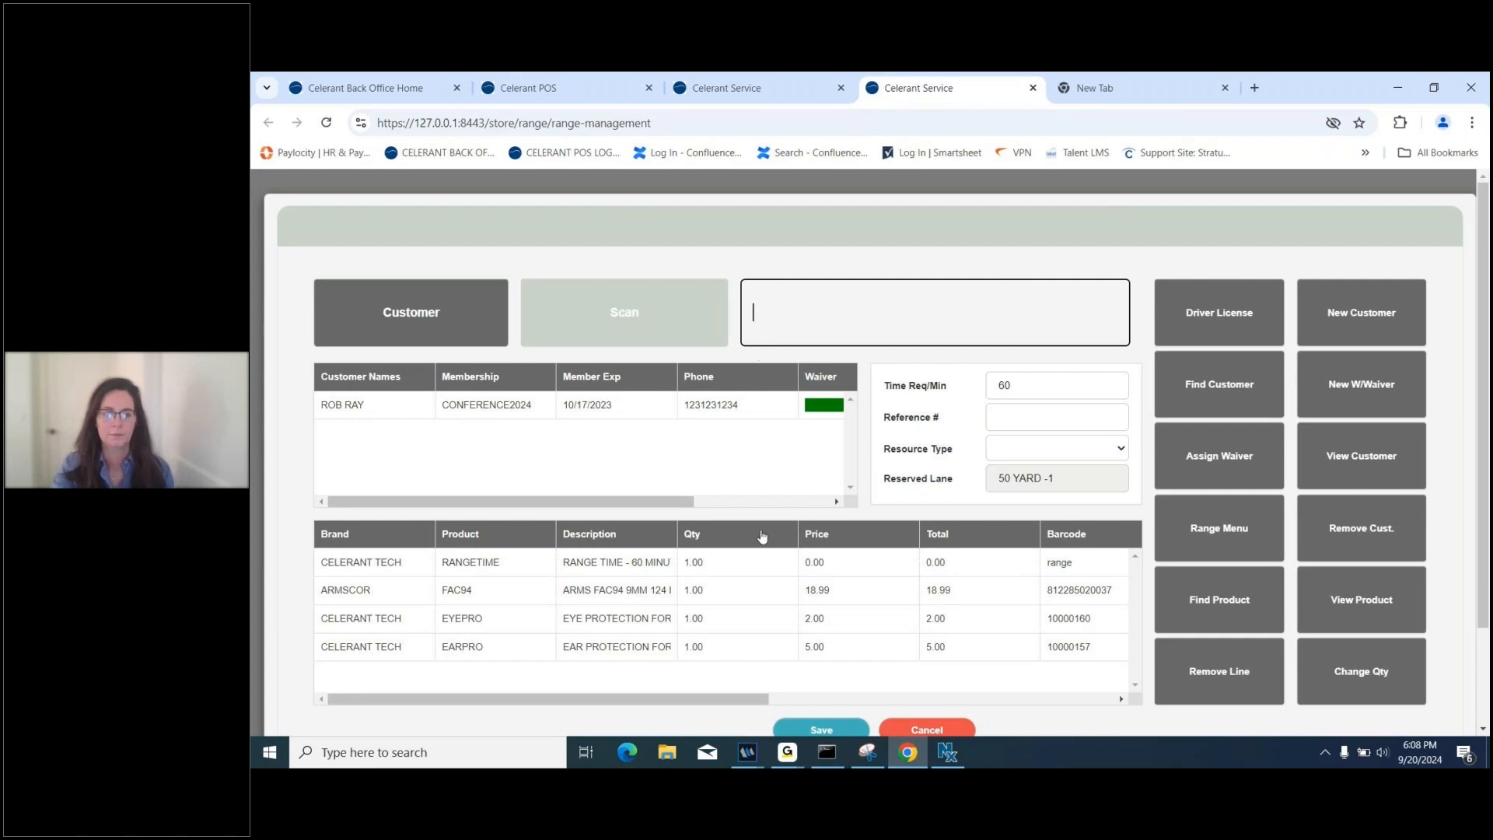
{"action": "scroll", "coordinate": [766, 599], "scroll_direction": "down", "scroll_amount": 2}
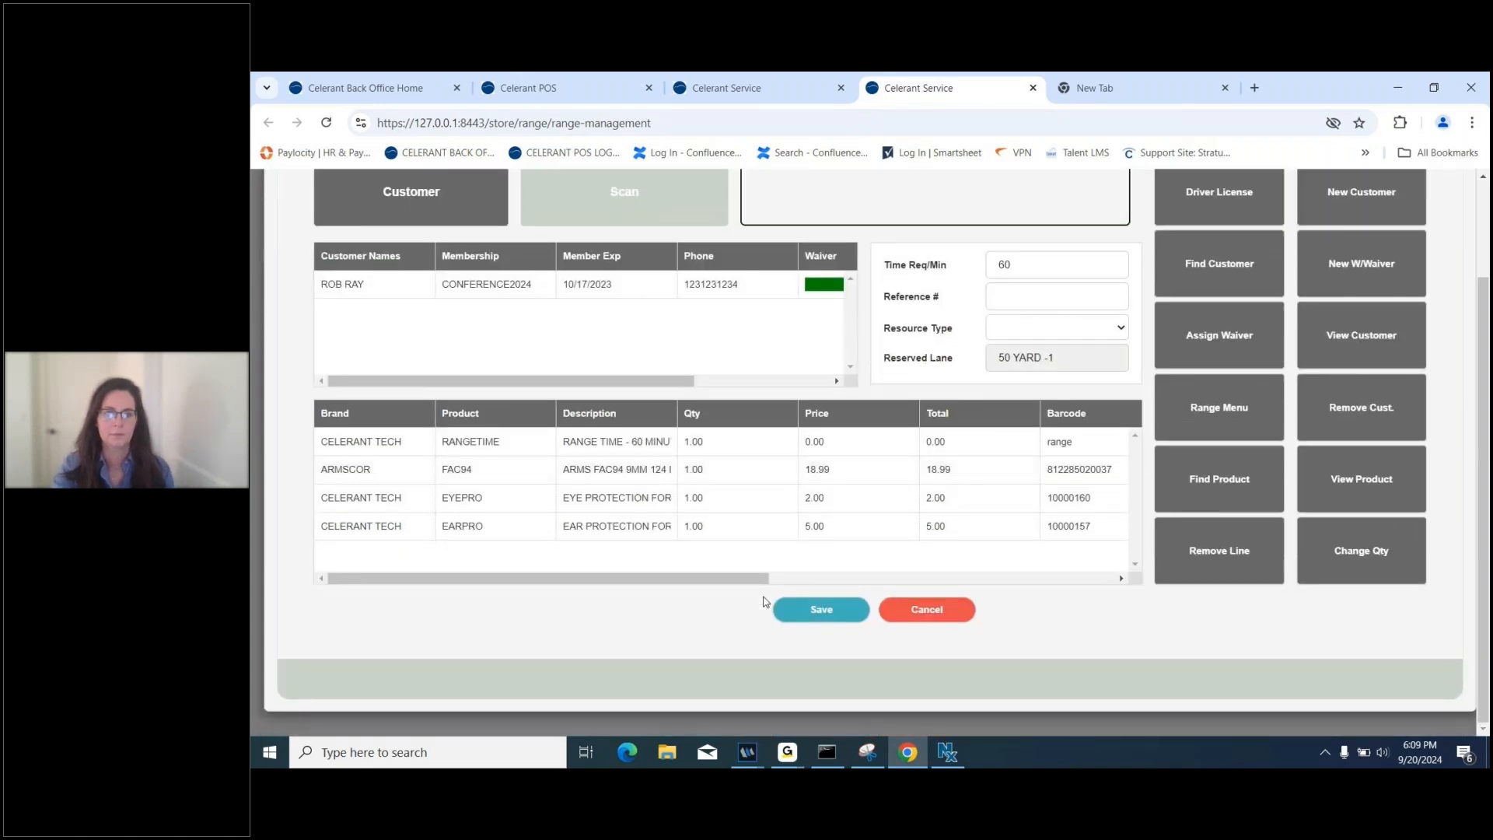
{"action": "scroll", "coordinate": [774, 498], "scroll_direction": "up", "scroll_amount": 1}
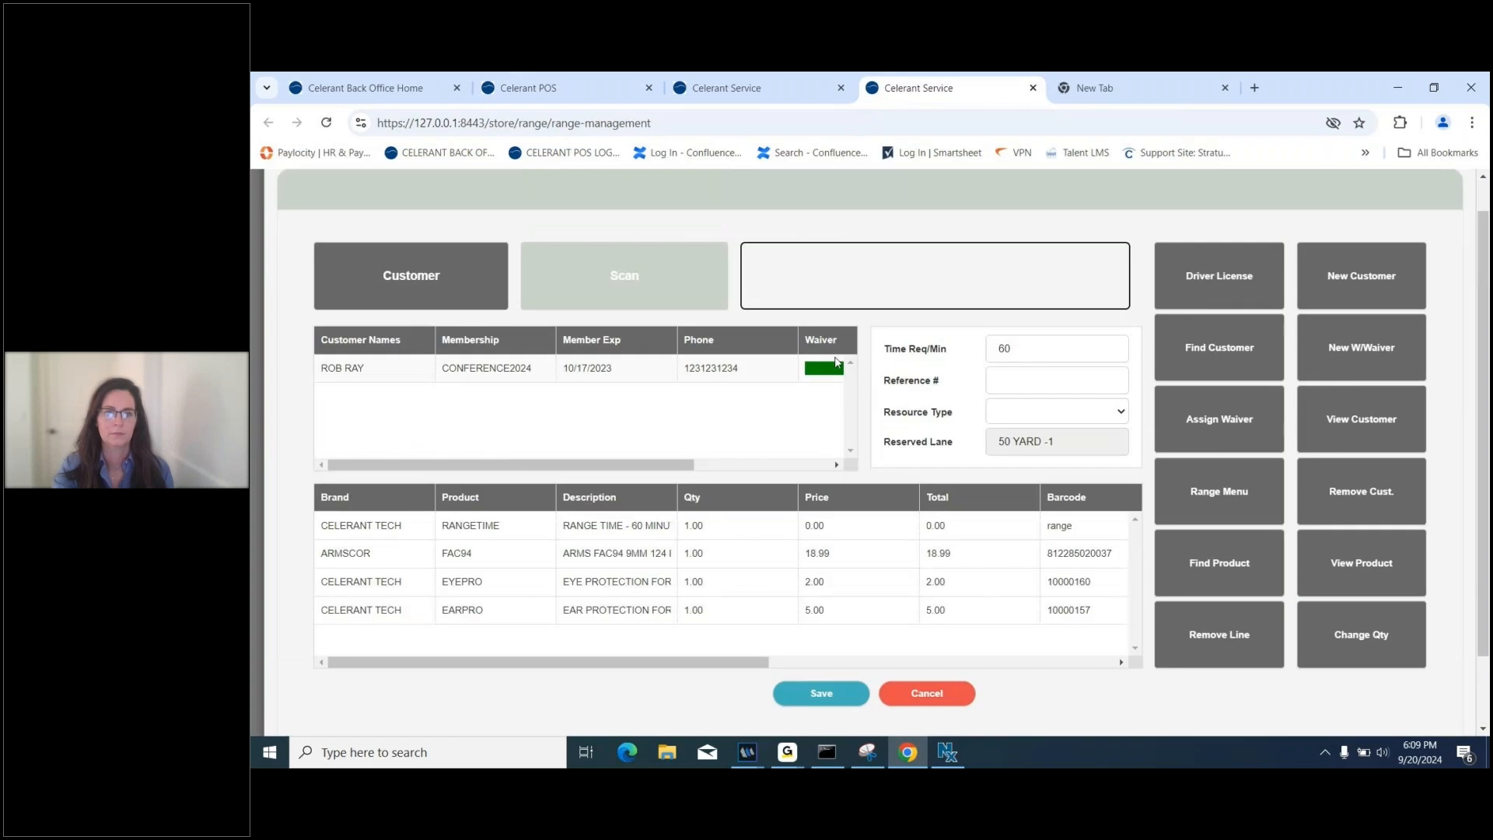
{"action": "left_click", "coordinate": [871, 247]}
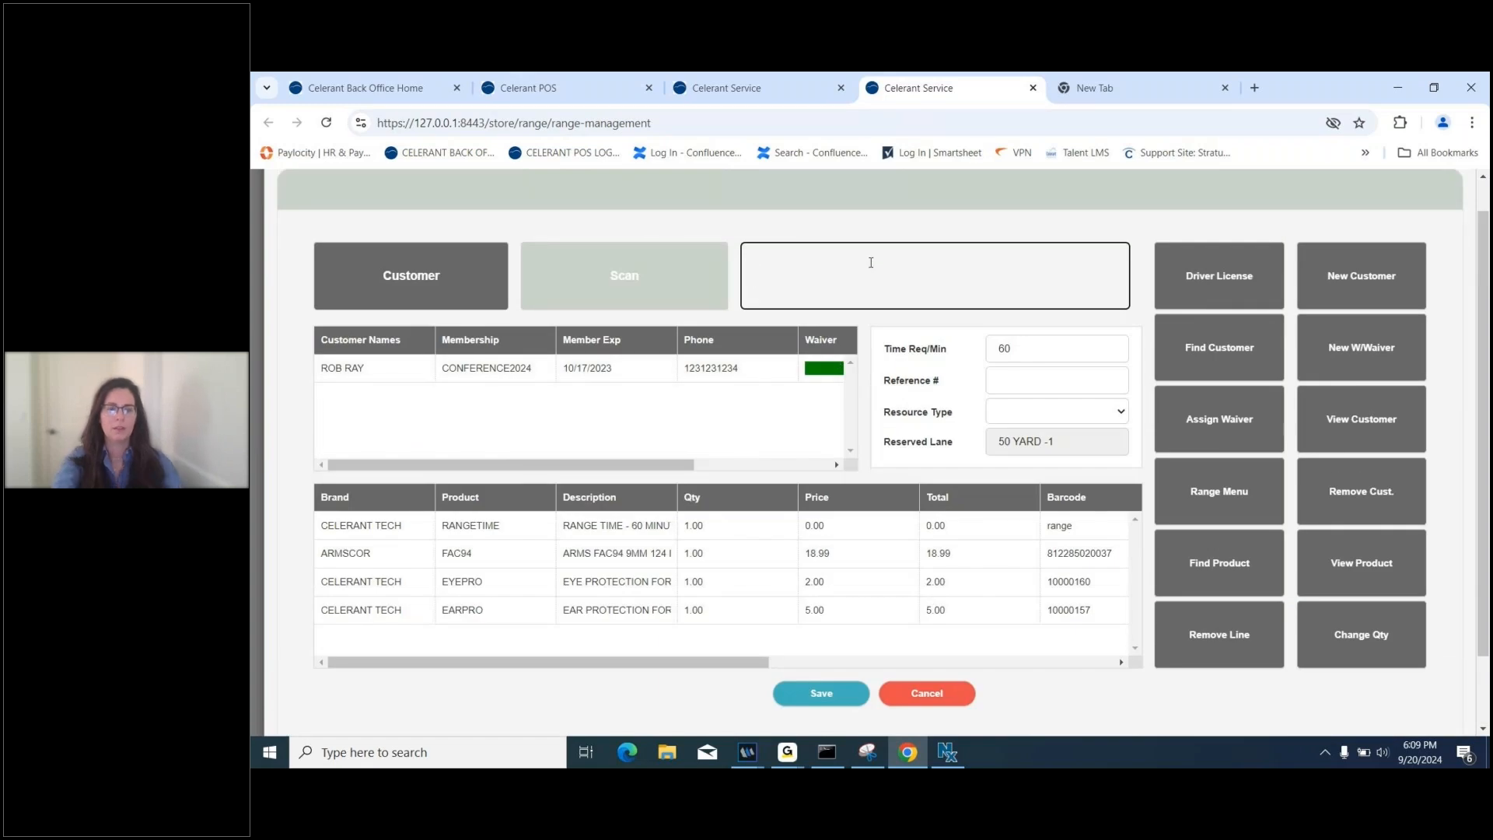
{"action": "type", "text": "fac94"}
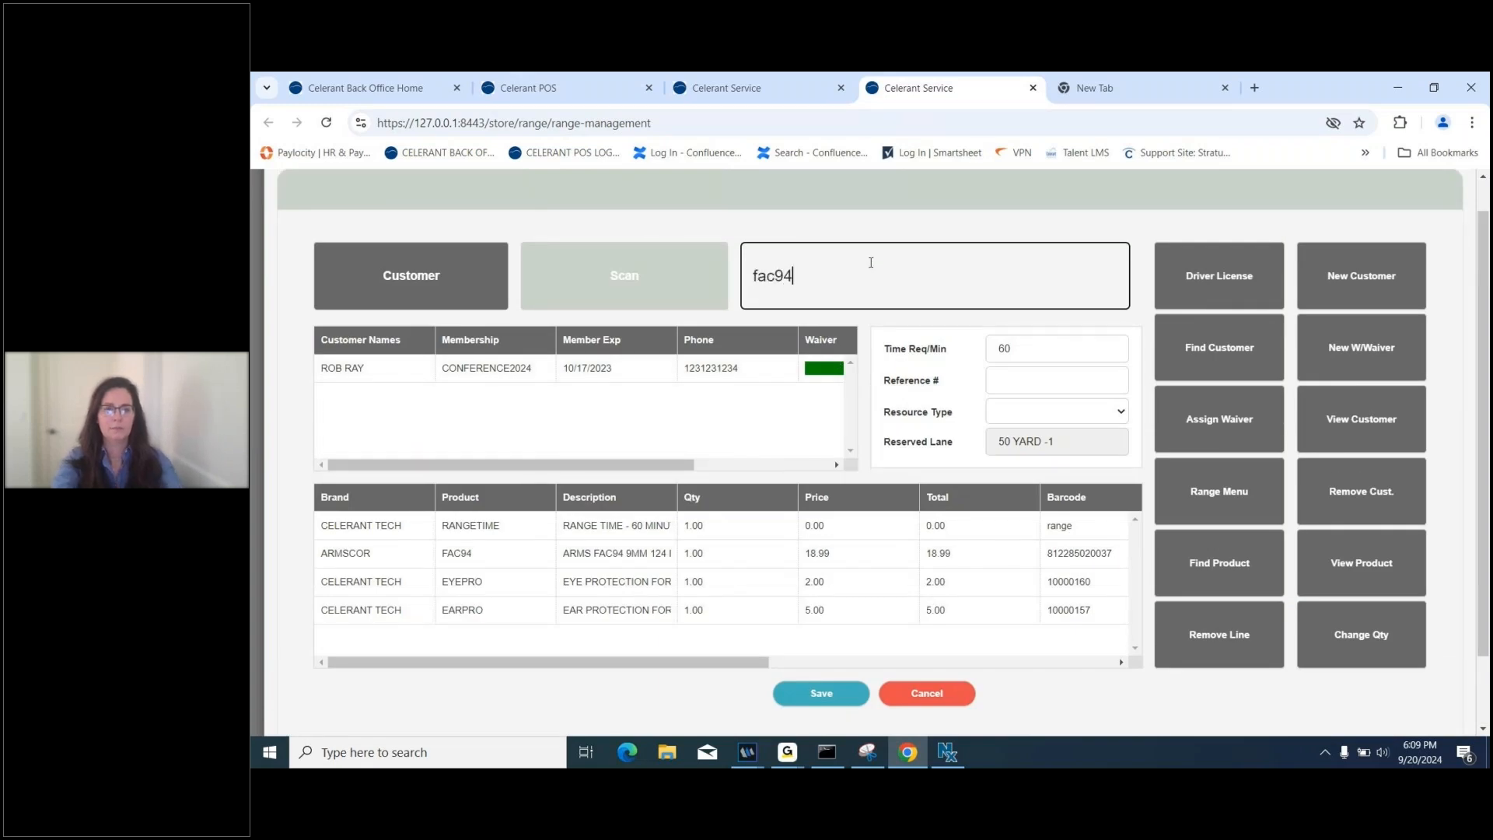
{"action": "key", "text": "Return"}
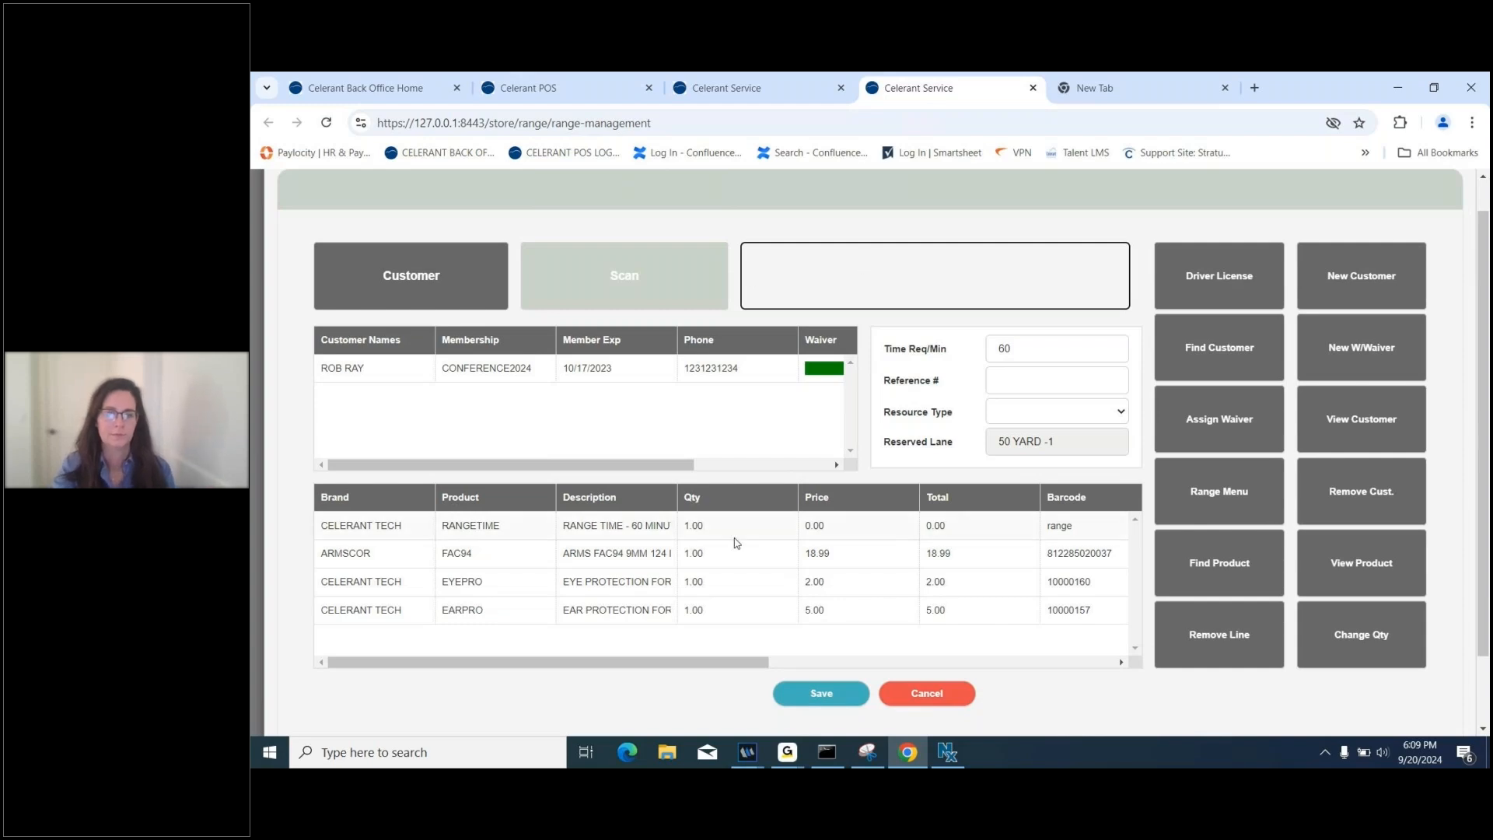
{"action": "scroll", "coordinate": [737, 543], "scroll_direction": "up", "scroll_amount": 1}
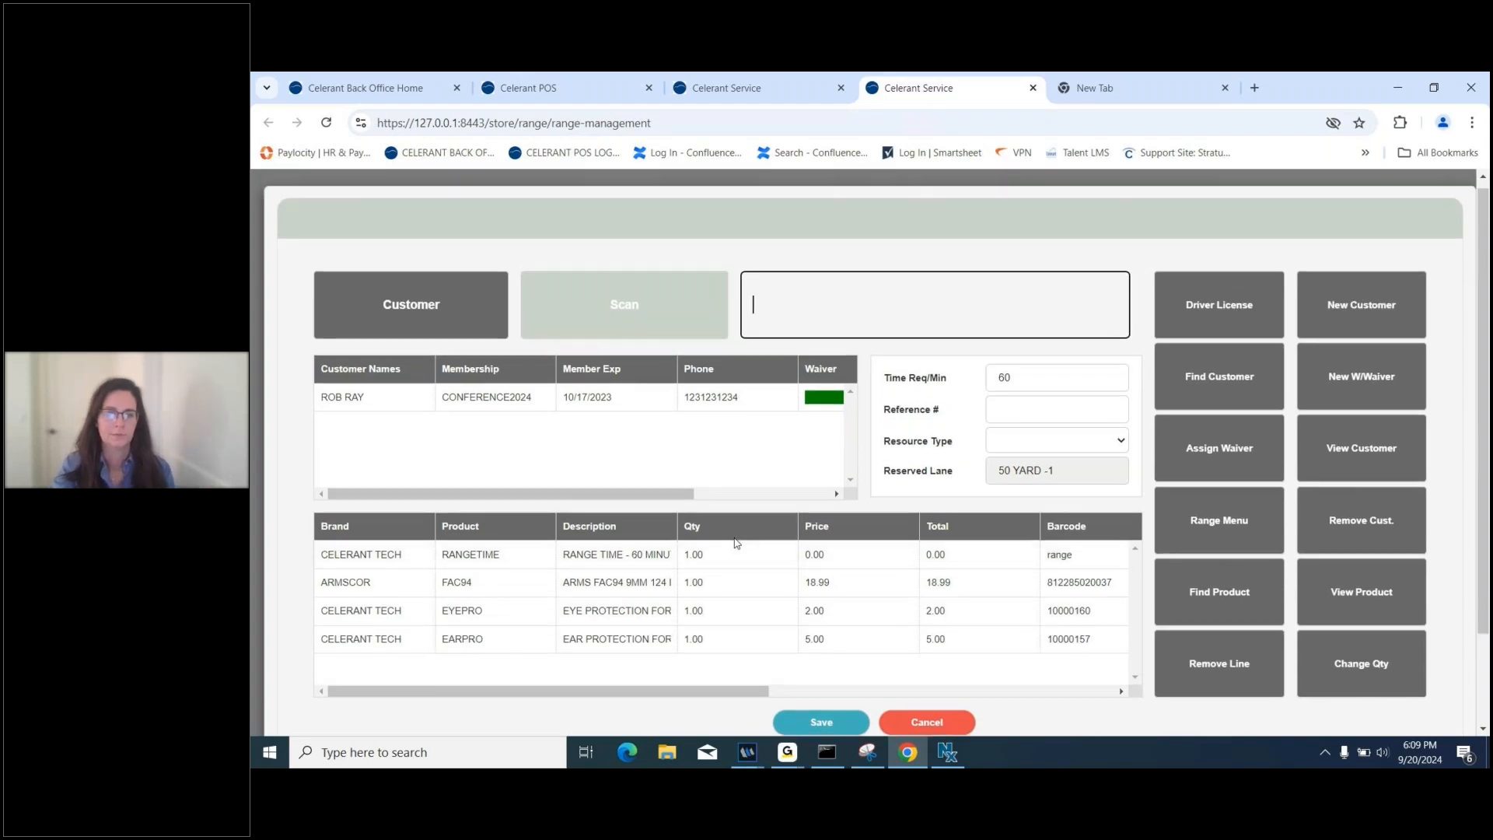
{"action": "left_click", "coordinate": [601, 295]}
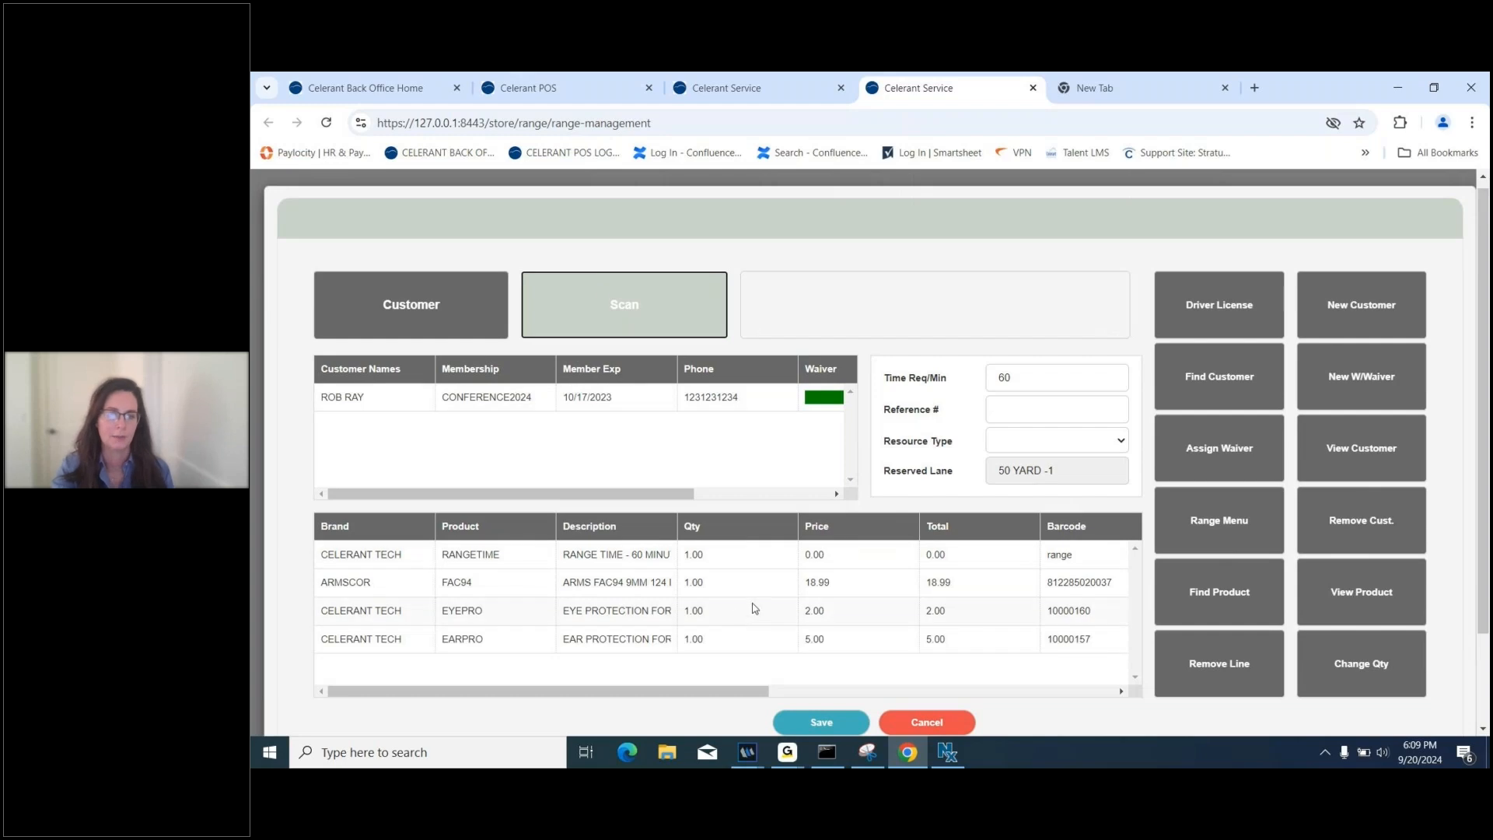
Save the edited check-in and decline assigning the resource or lane.
{"action": "scroll", "coordinate": [852, 562], "scroll_direction": "down", "scroll_amount": 1}
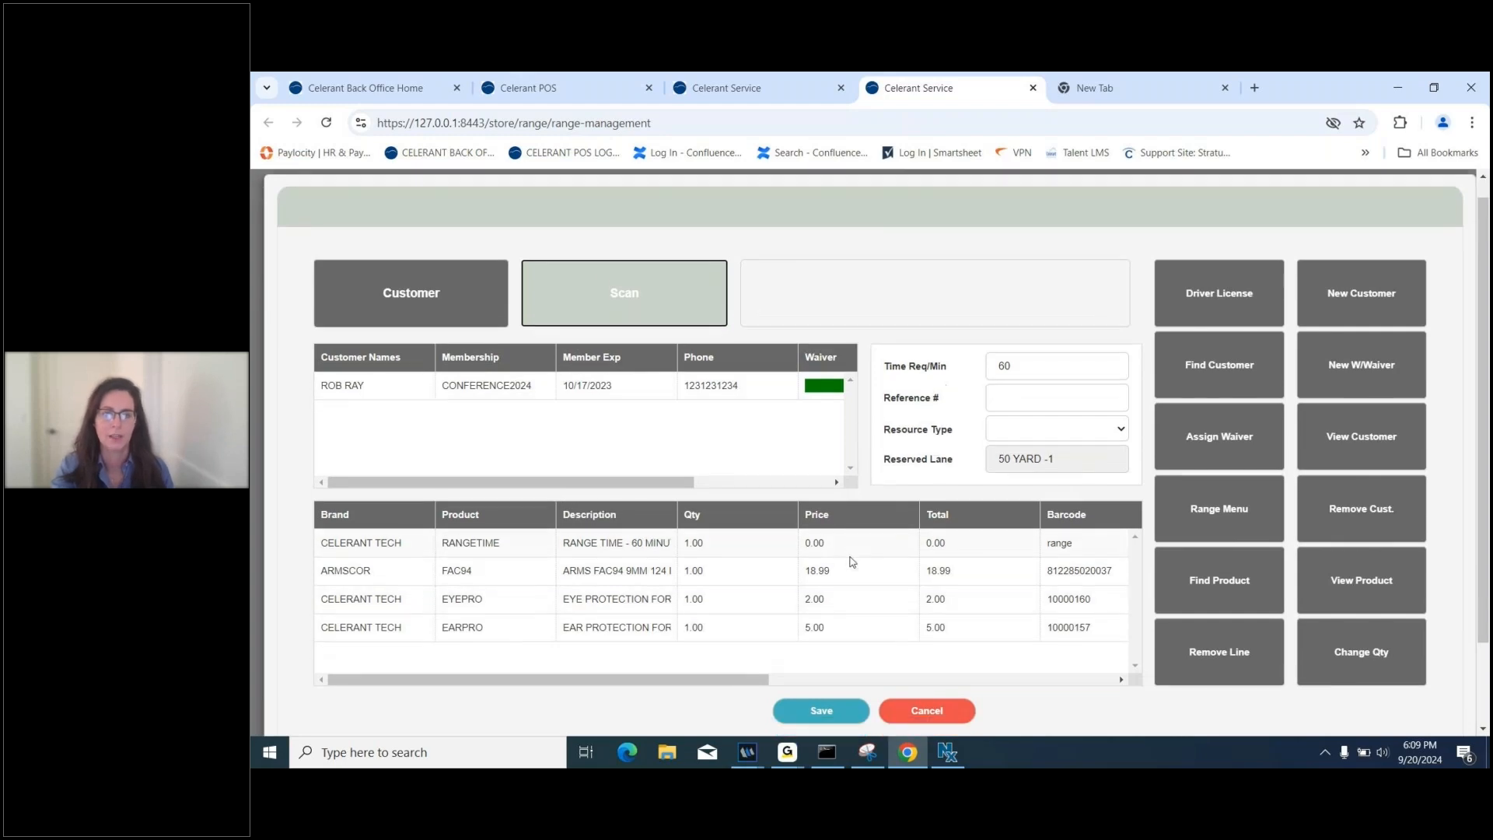
{"action": "left_click", "coordinate": [843, 714]}
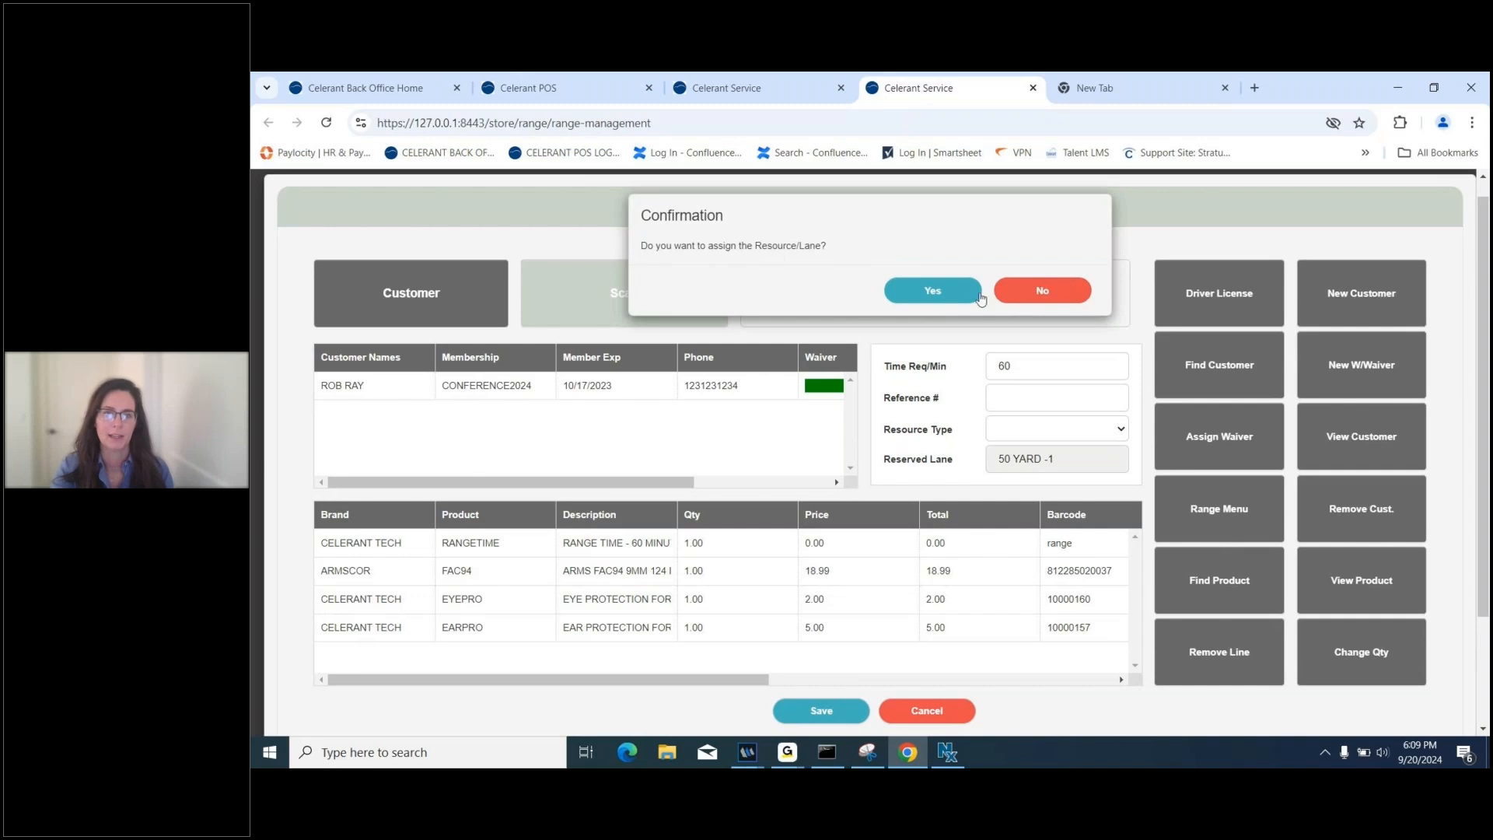
{"action": "left_click", "coordinate": [1042, 291]}
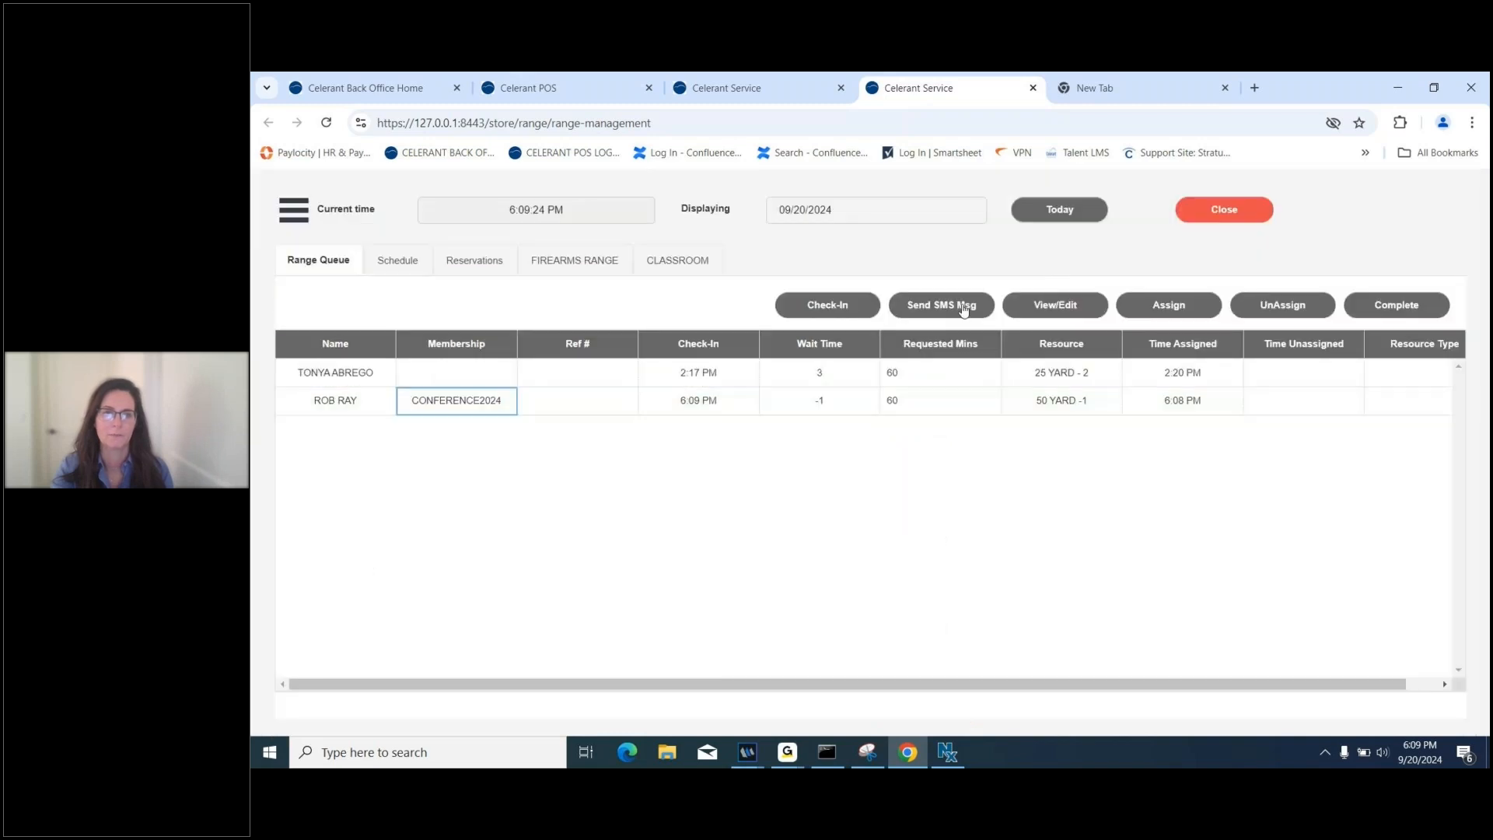
Complete the range session on 50 YARD -1 and confirm it.
{"action": "left_click", "coordinate": [917, 396]}
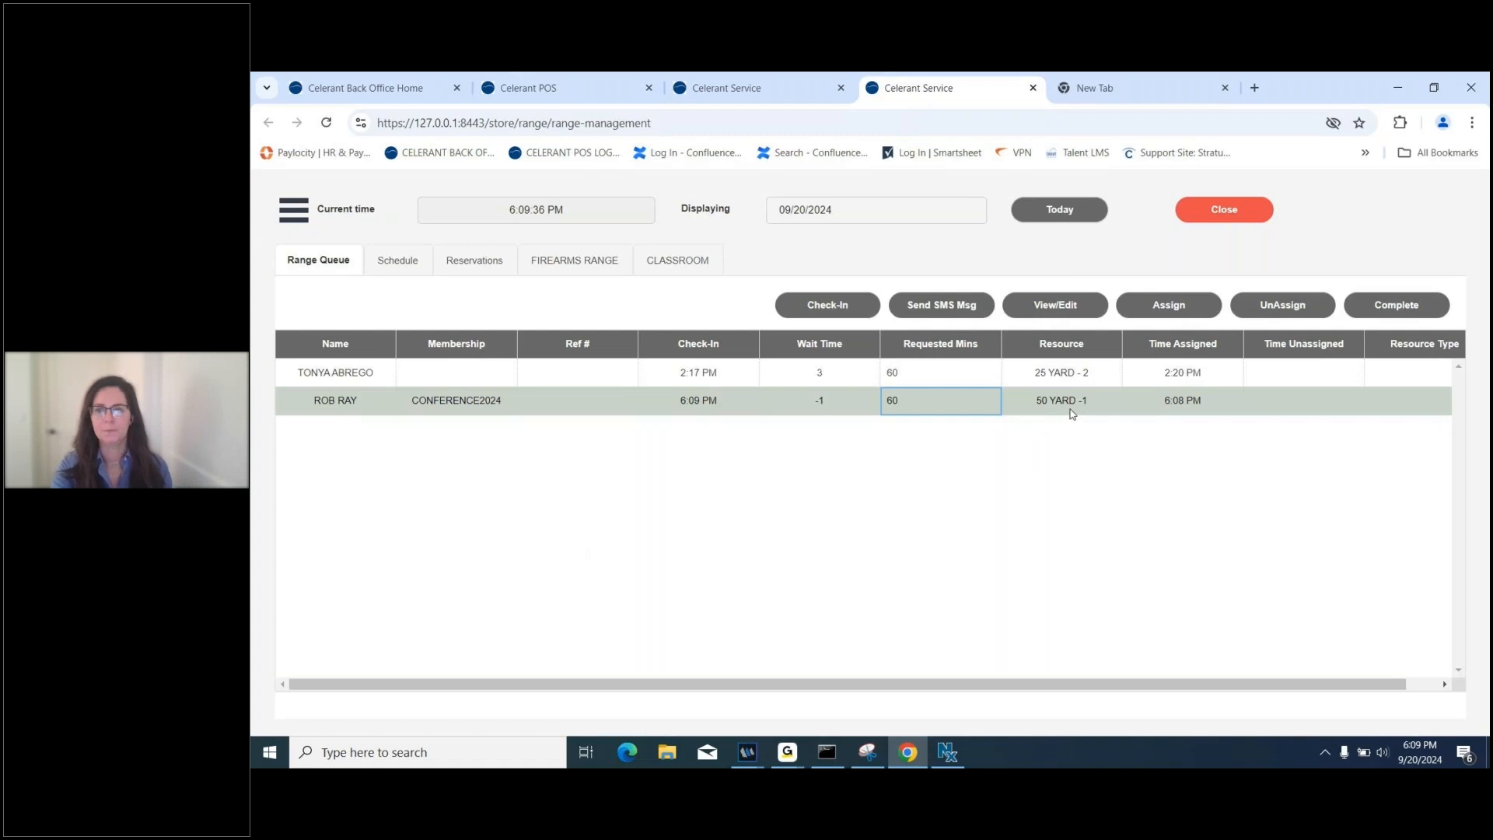
{"action": "left_click", "coordinate": [1390, 304]}
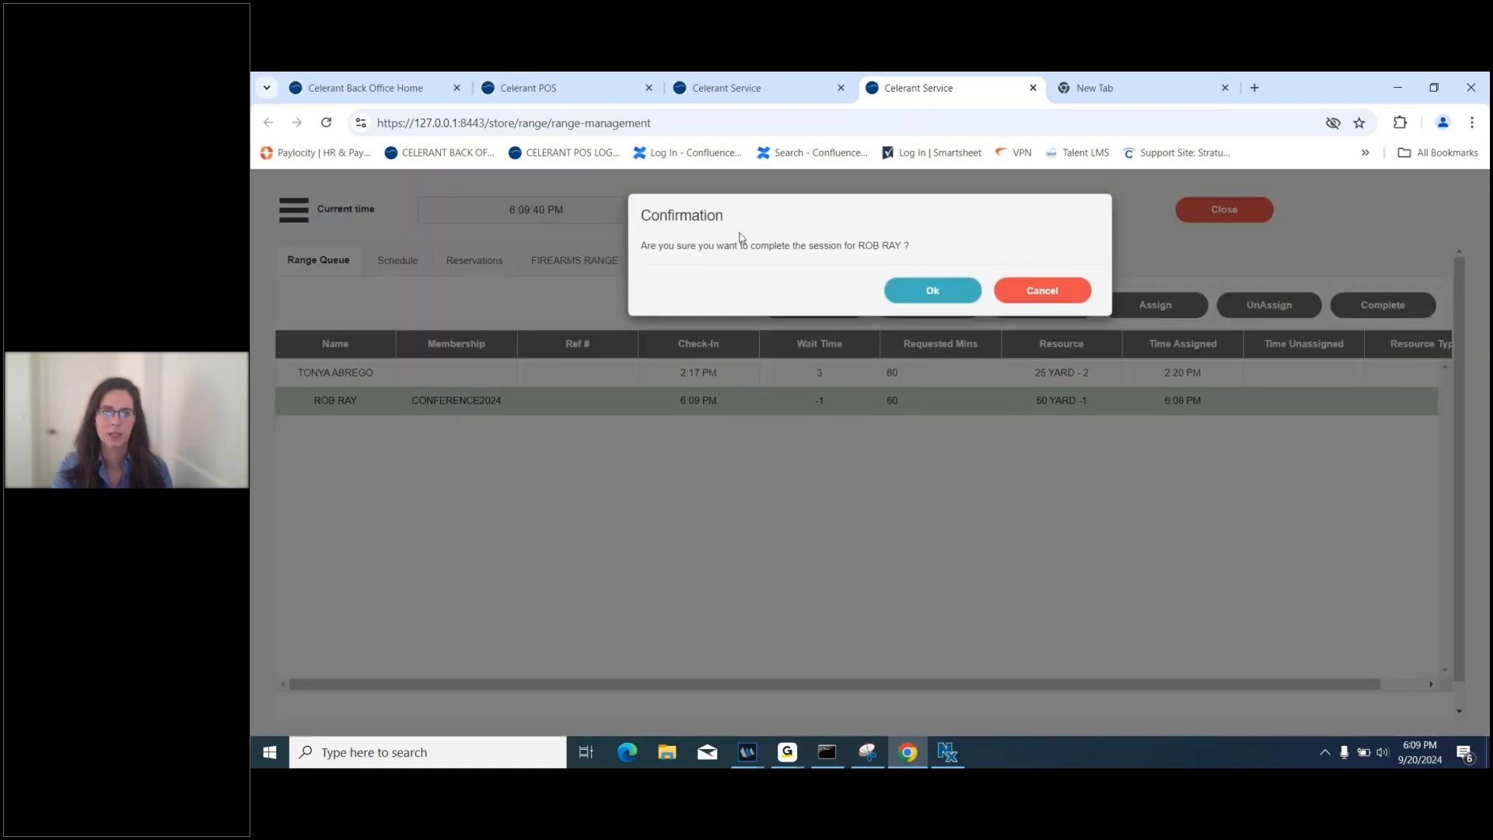
{"action": "left_click", "coordinate": [946, 290]}
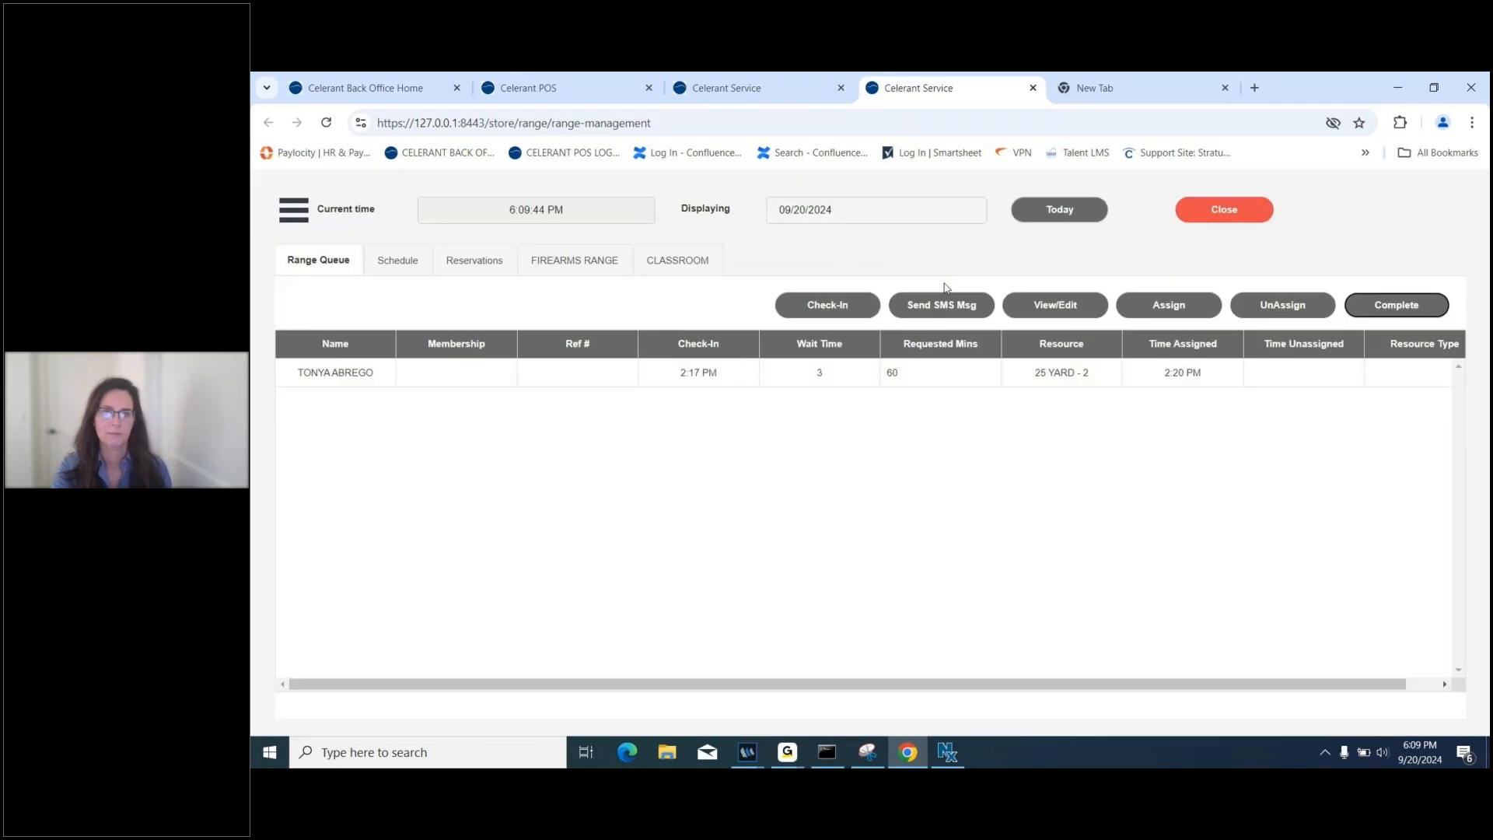
Switch to Celerant POS and use Range CheckOut to load the completed 50 YARD -1 session as a complete sale for the customer.
{"action": "left_click", "coordinate": [563, 87]}
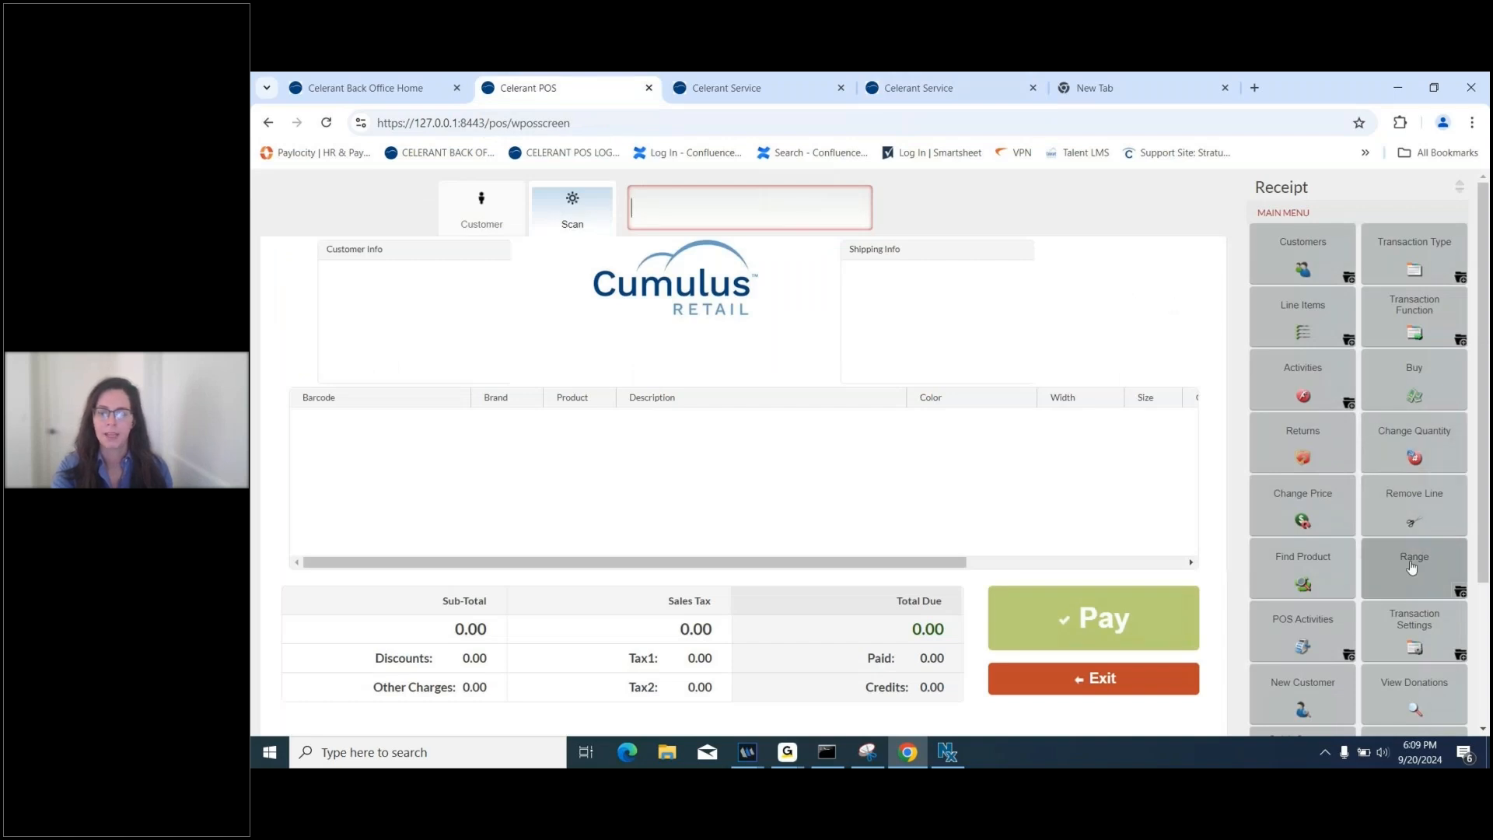
{"action": "left_click", "coordinate": [1425, 587]}
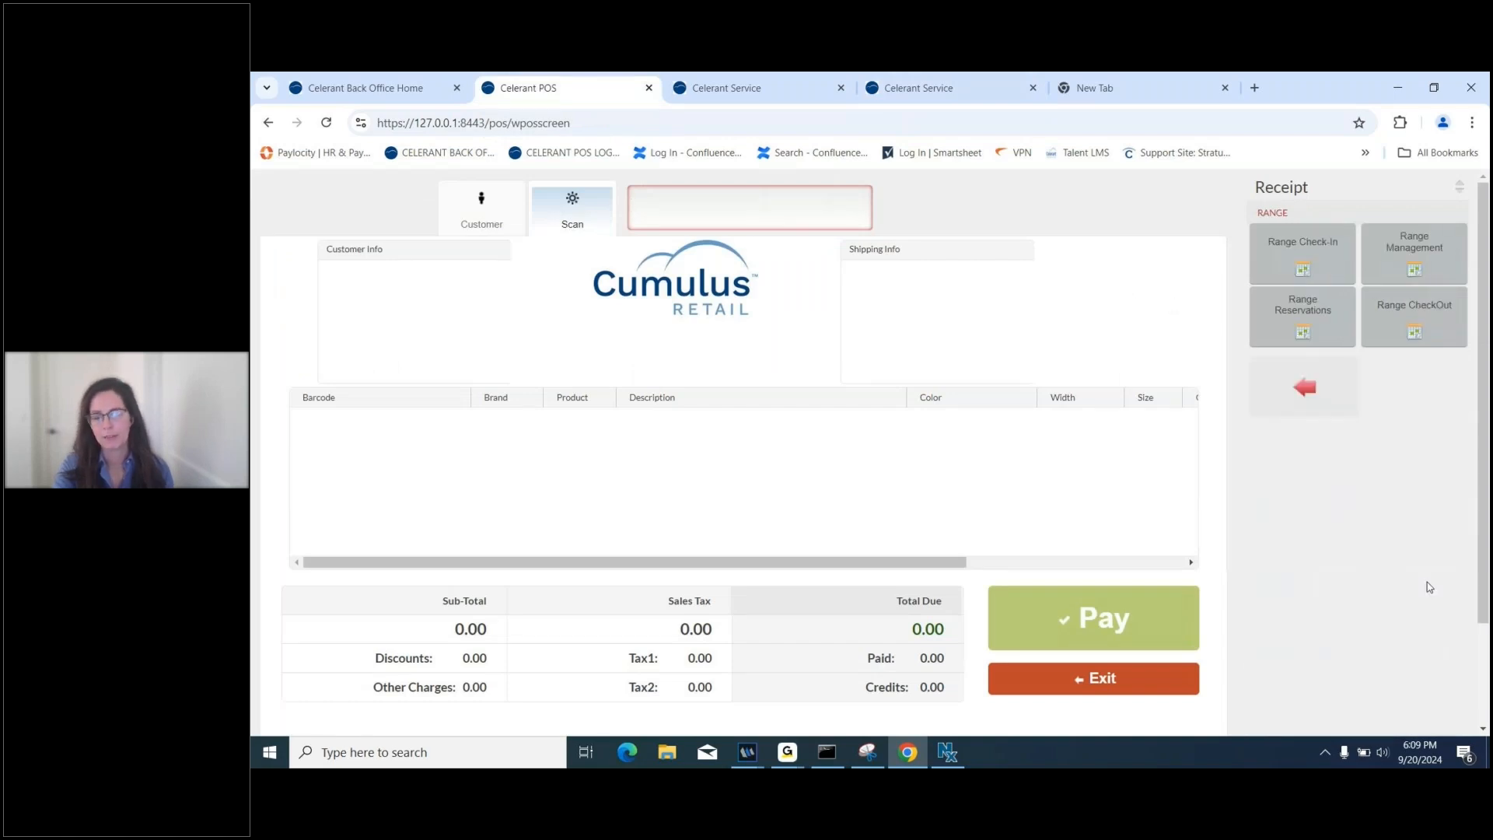
{"action": "left_click", "coordinate": [1403, 318]}
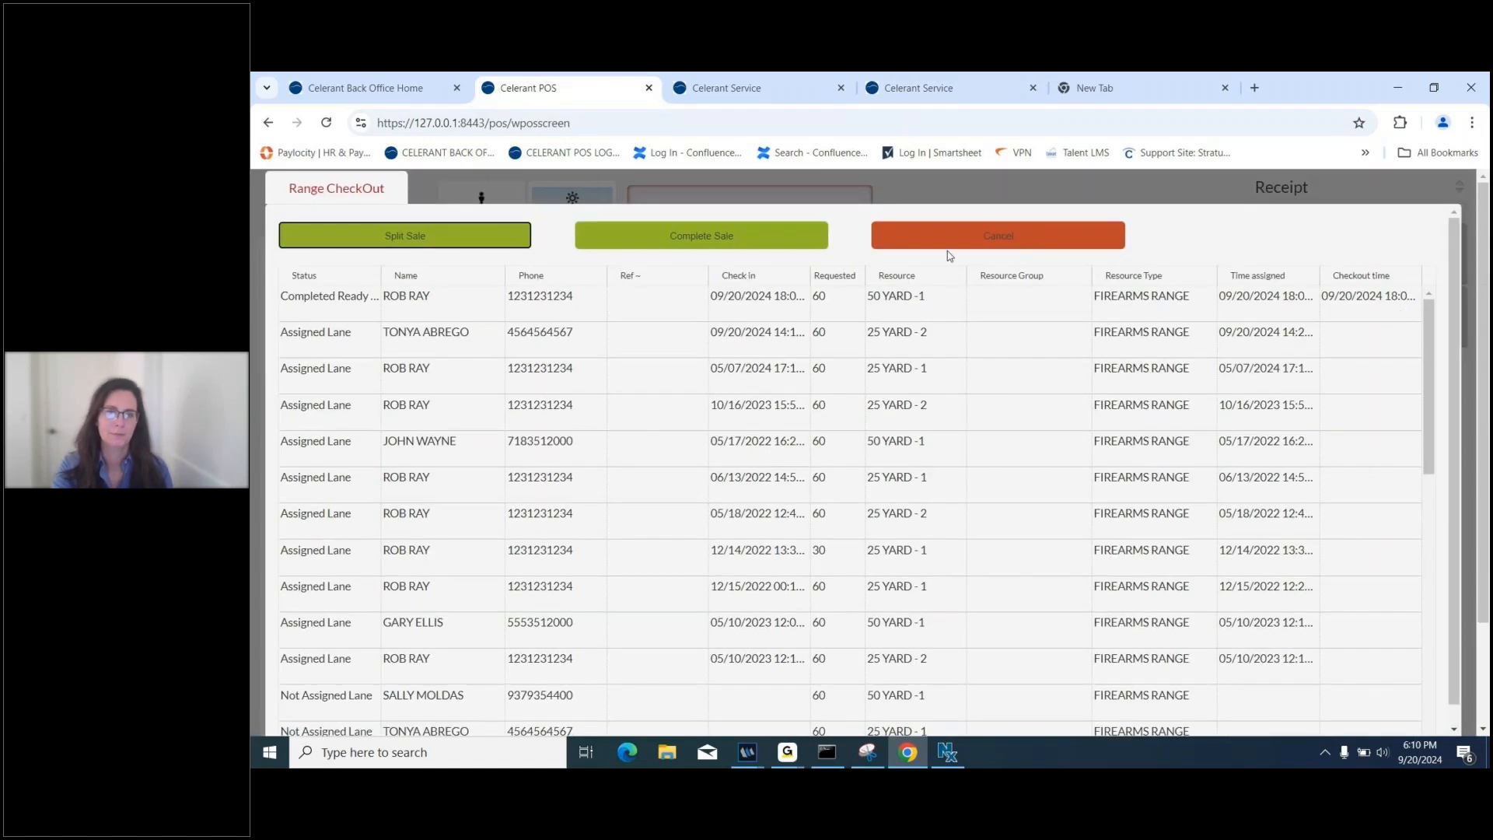
{"action": "left_click", "coordinate": [631, 314]}
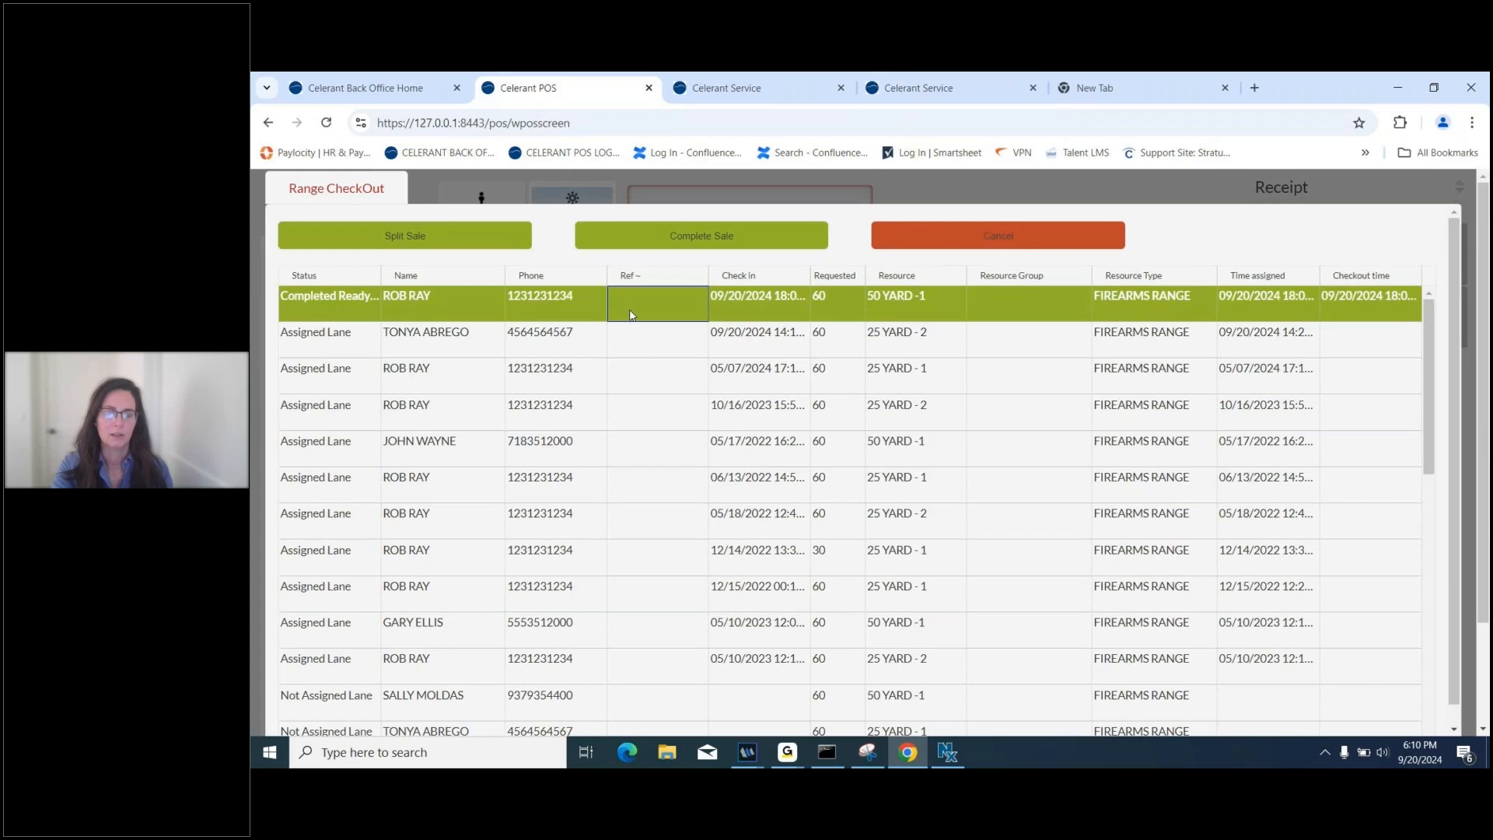
{"action": "left_click", "coordinate": [698, 232]}
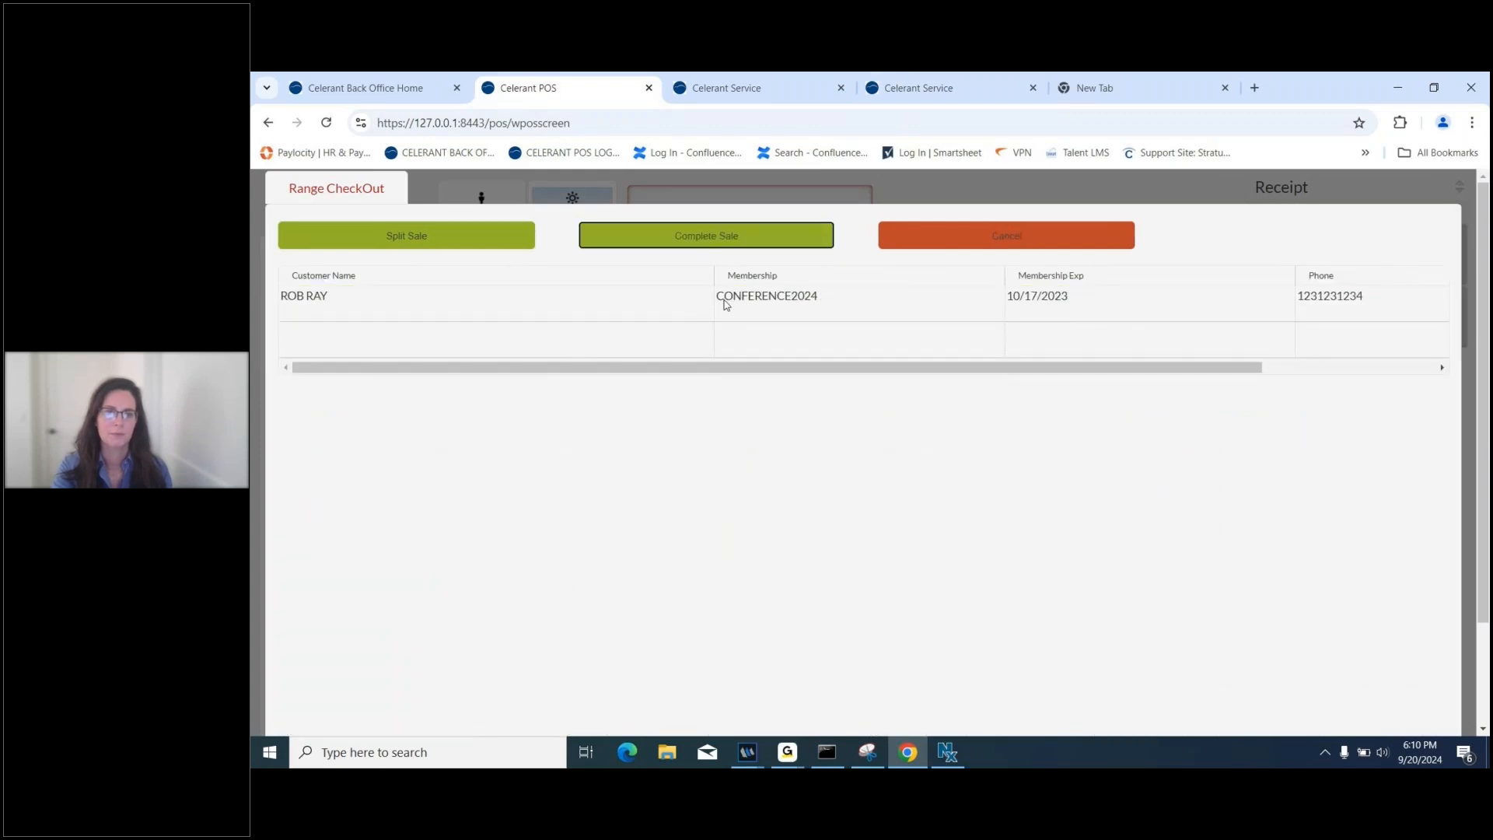
{"action": "left_click", "coordinate": [726, 306]}
{"action": "left_click", "coordinate": [745, 238]}
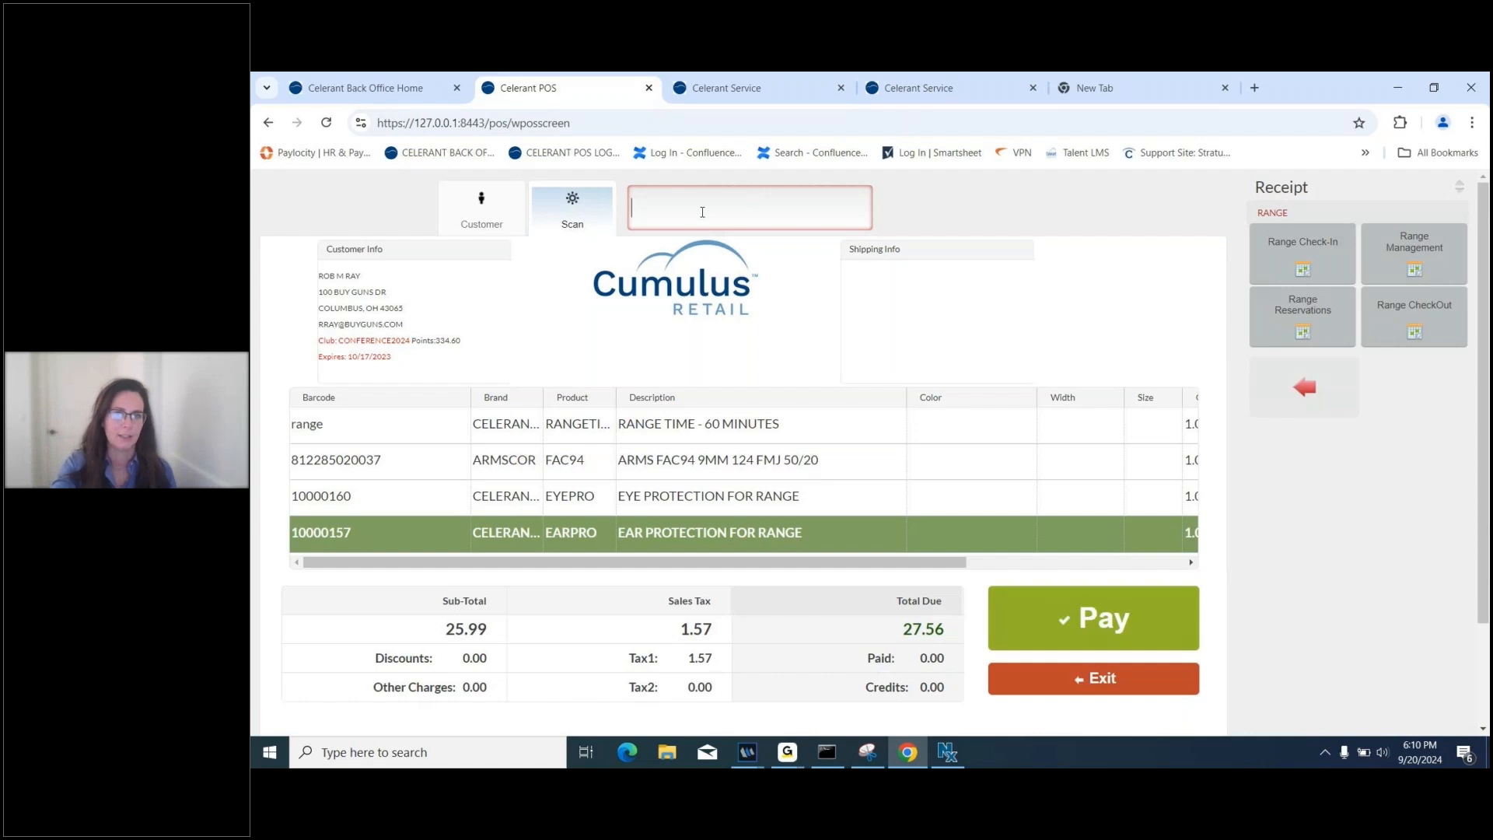
Add the product ST2 and the conference membership CONF2024 to the sale.
{"action": "type", "text": "ST"}
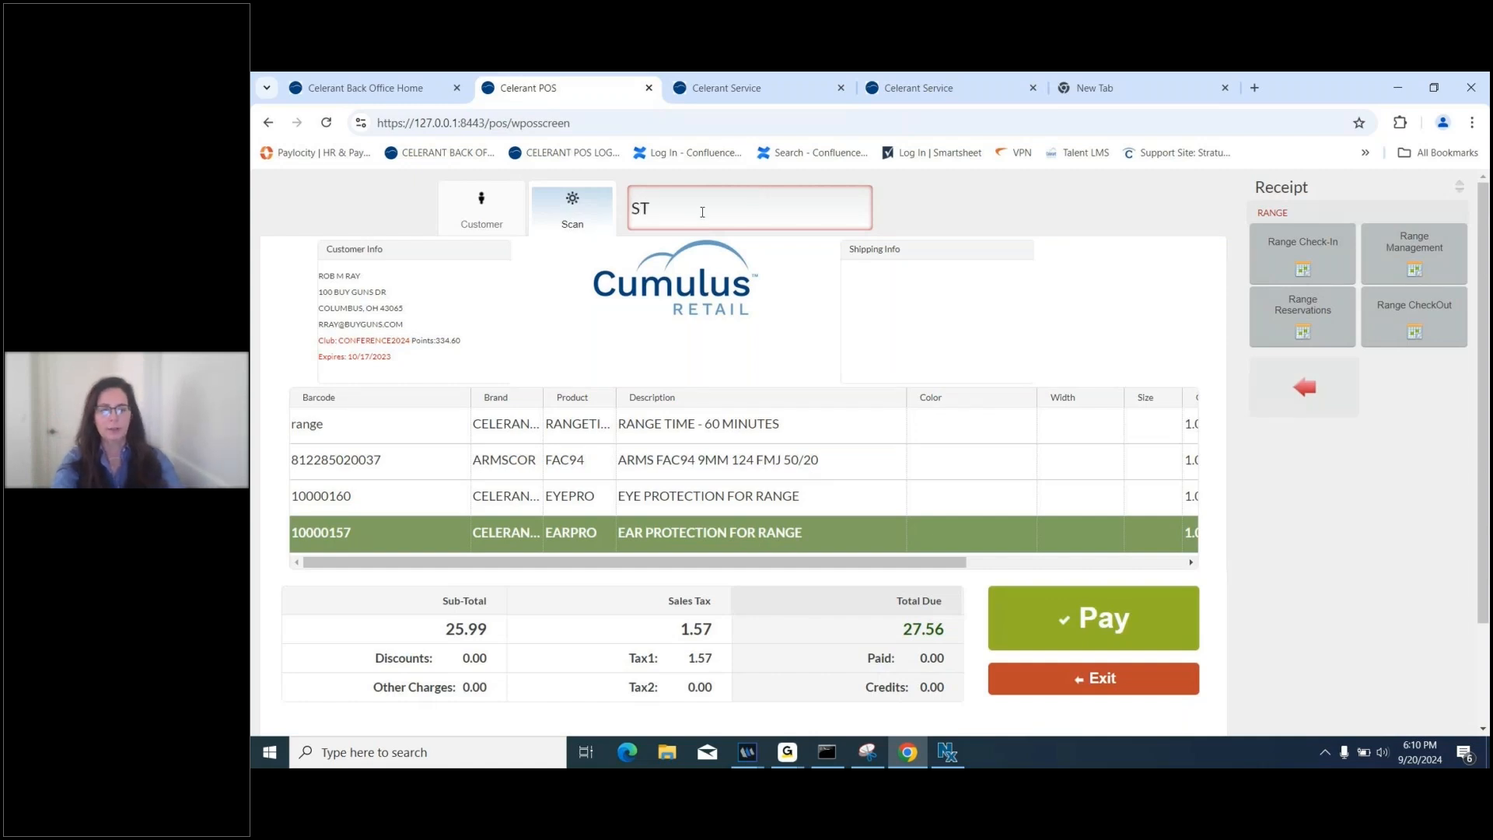
{"action": "type", "text": "2"}
{"action": "key", "text": "Return"}
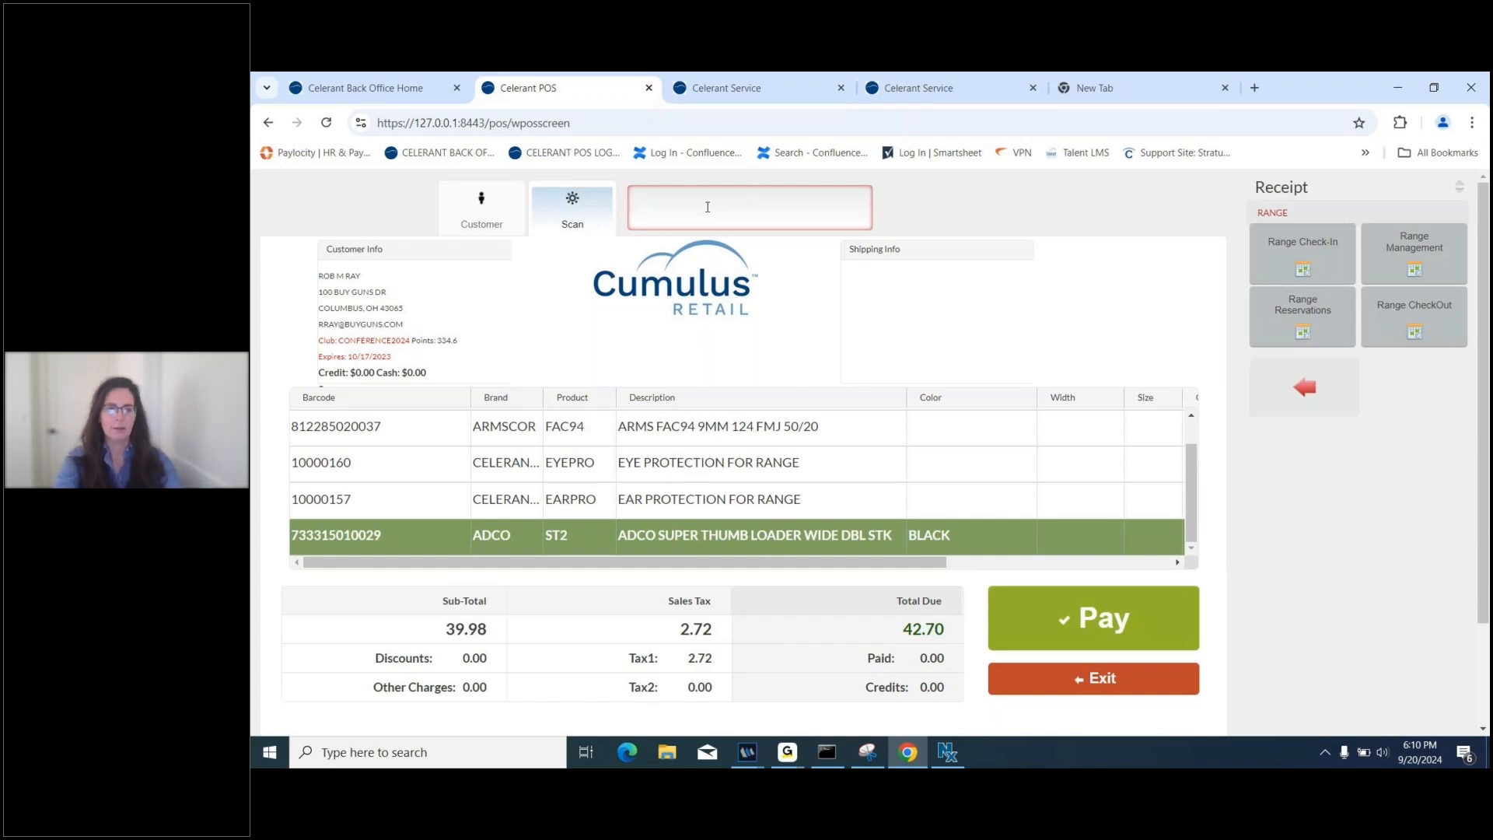
{"action": "type", "text": "CONF2024"}
{"action": "key", "text": "Return"}
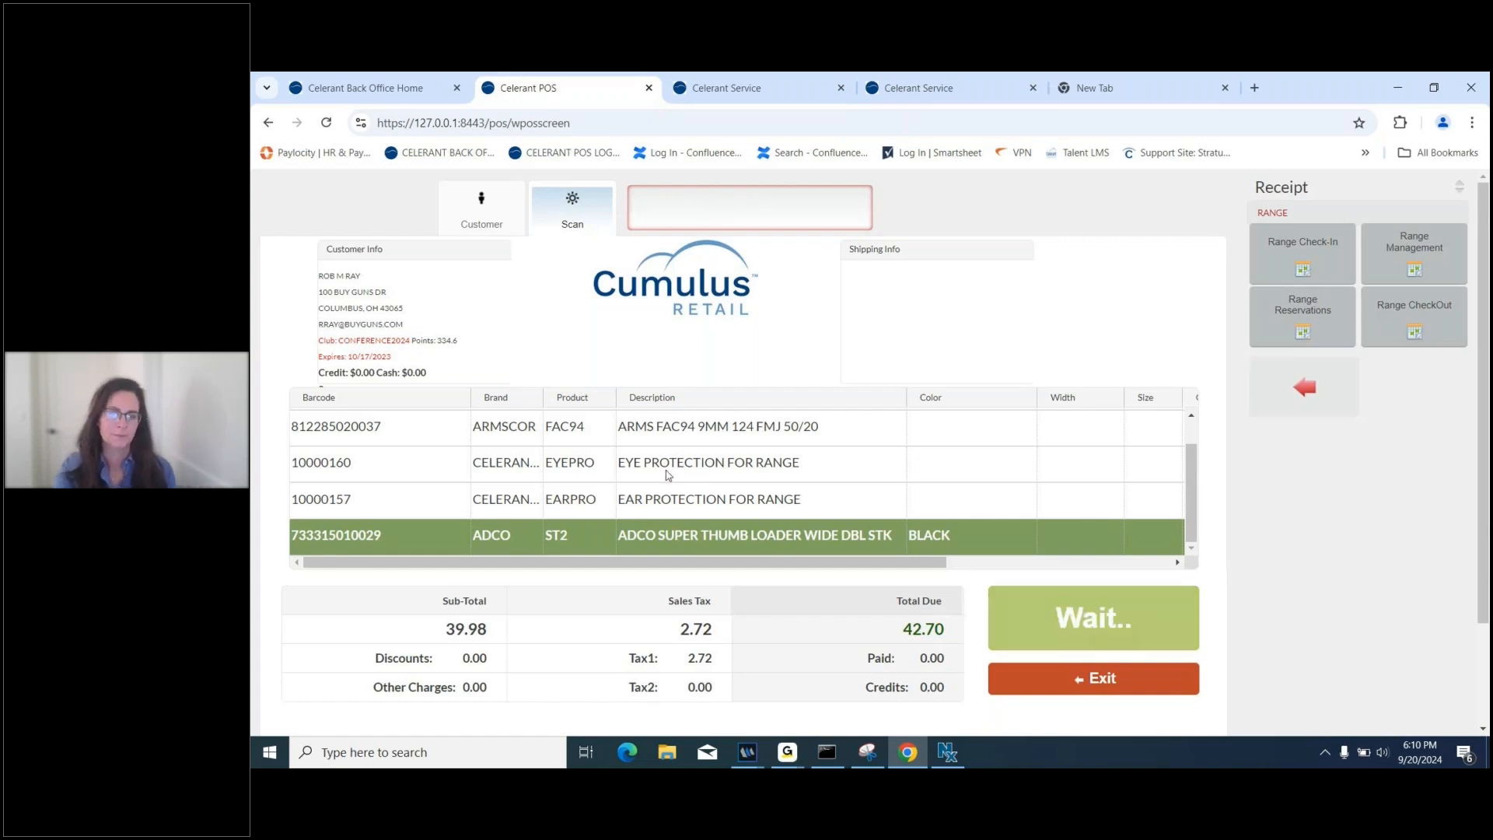
{"action": "scroll", "coordinate": [667, 506], "scroll_direction": "down", "scroll_amount": 1}
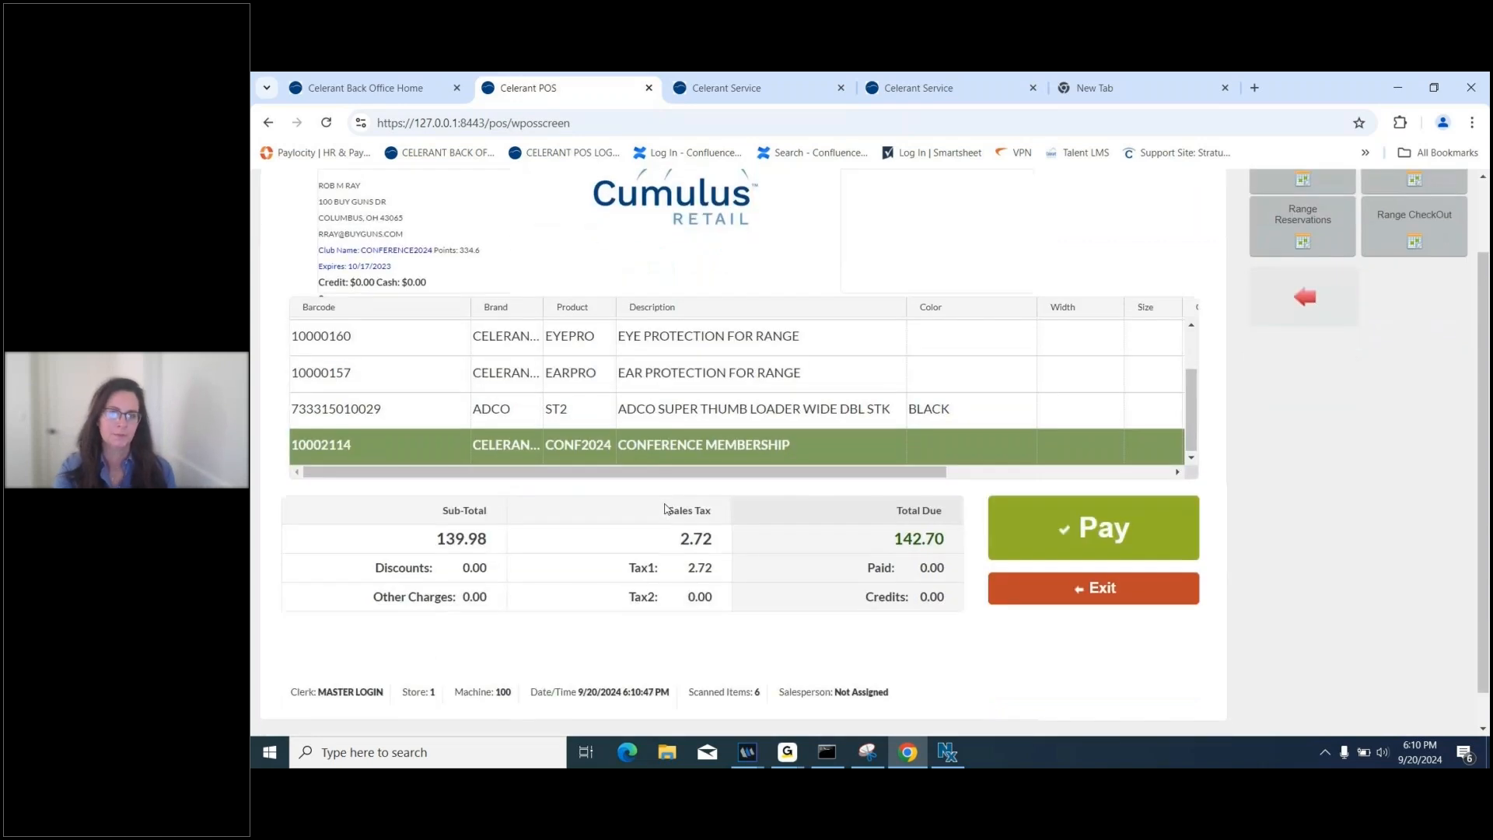
{"action": "left_click", "coordinate": [757, 445]}
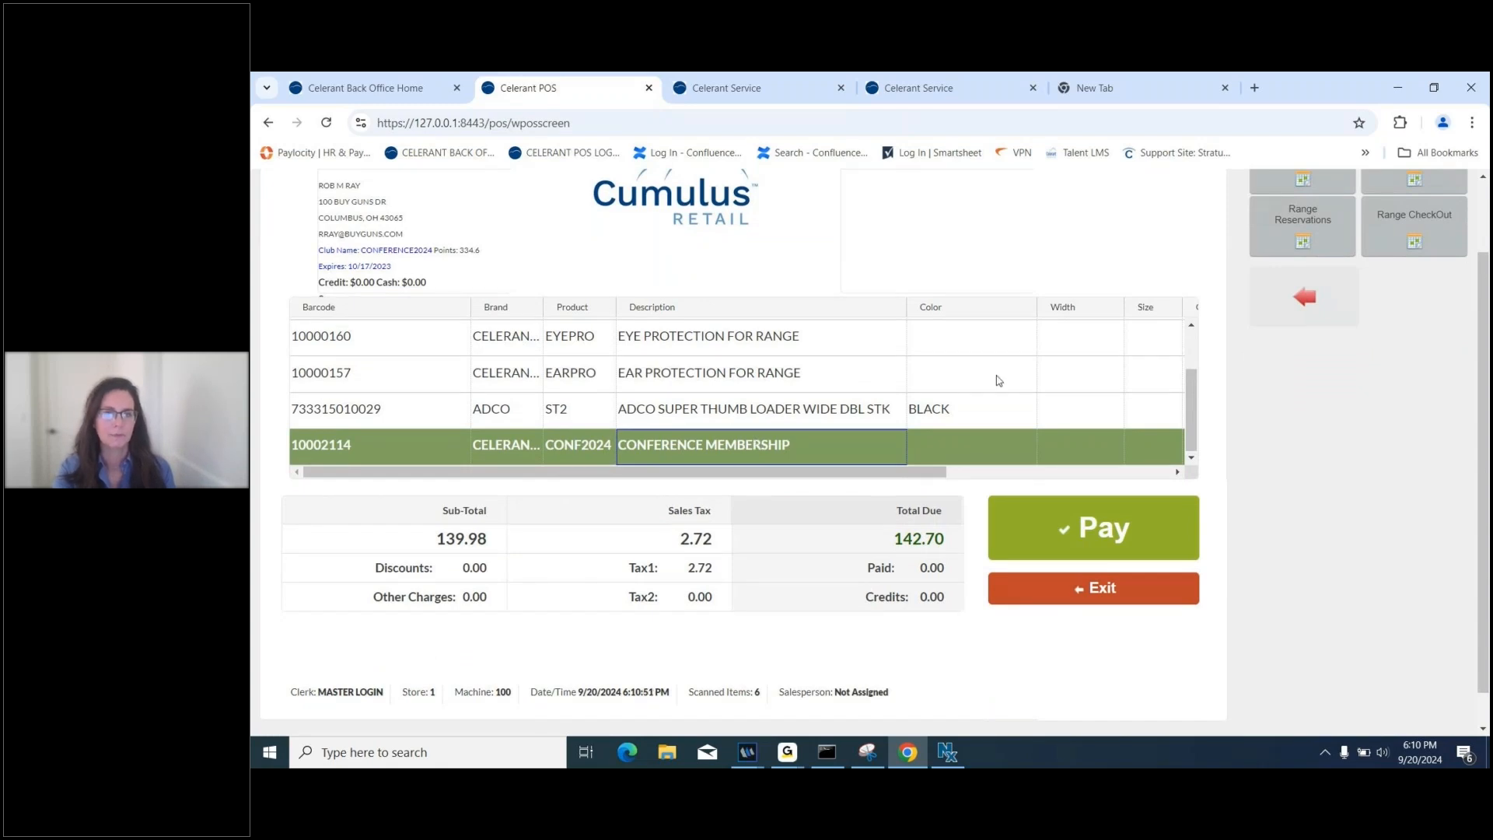
{"action": "scroll", "coordinate": [995, 378], "scroll_direction": "up", "scroll_amount": 2}
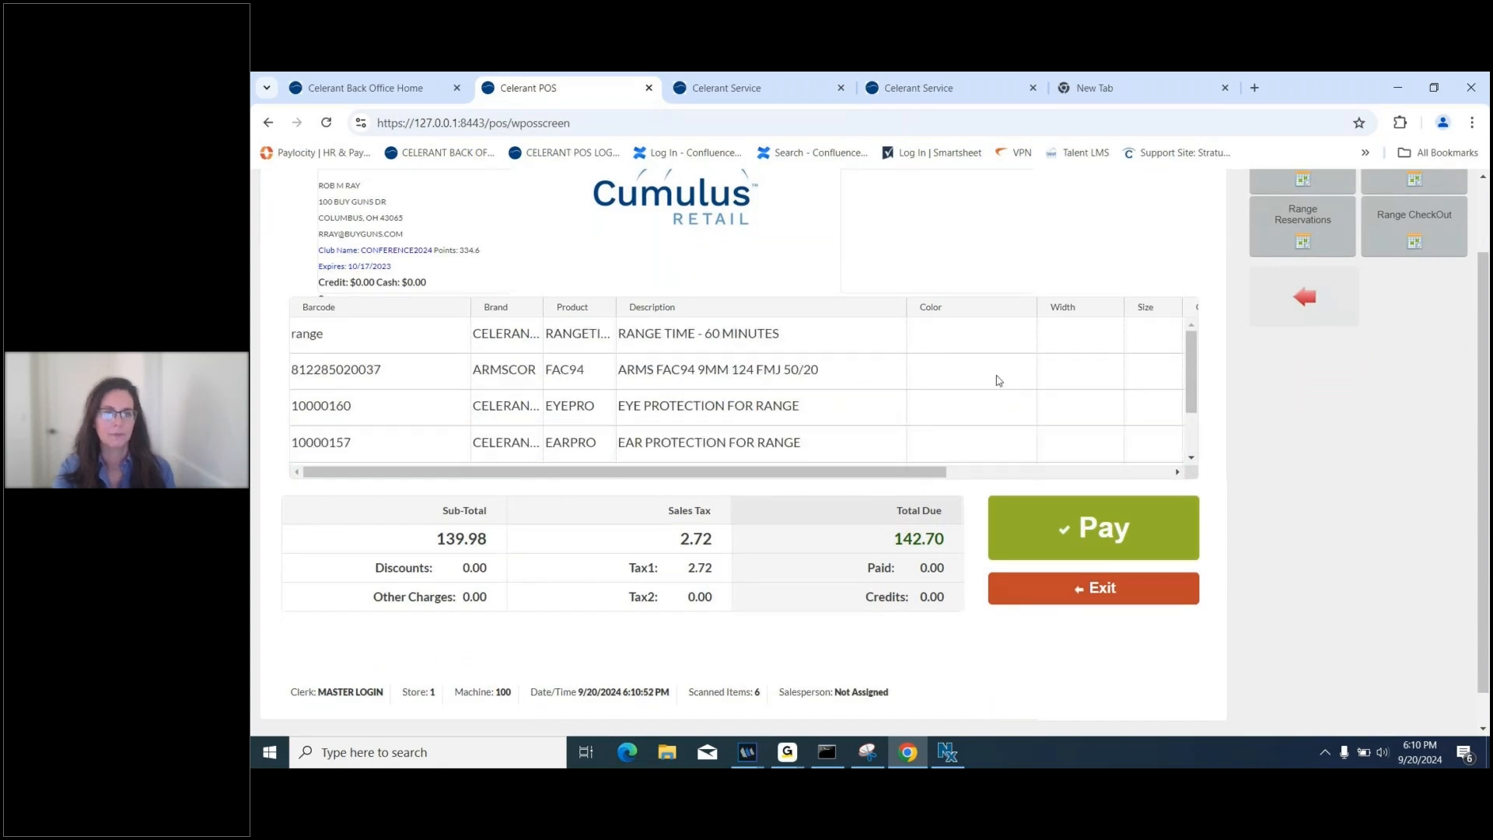
Proceed to payment, declining the free $10.00 and donating the nearest $0.30 to Project ChildSafe.
{"action": "left_click", "coordinate": [1094, 516]}
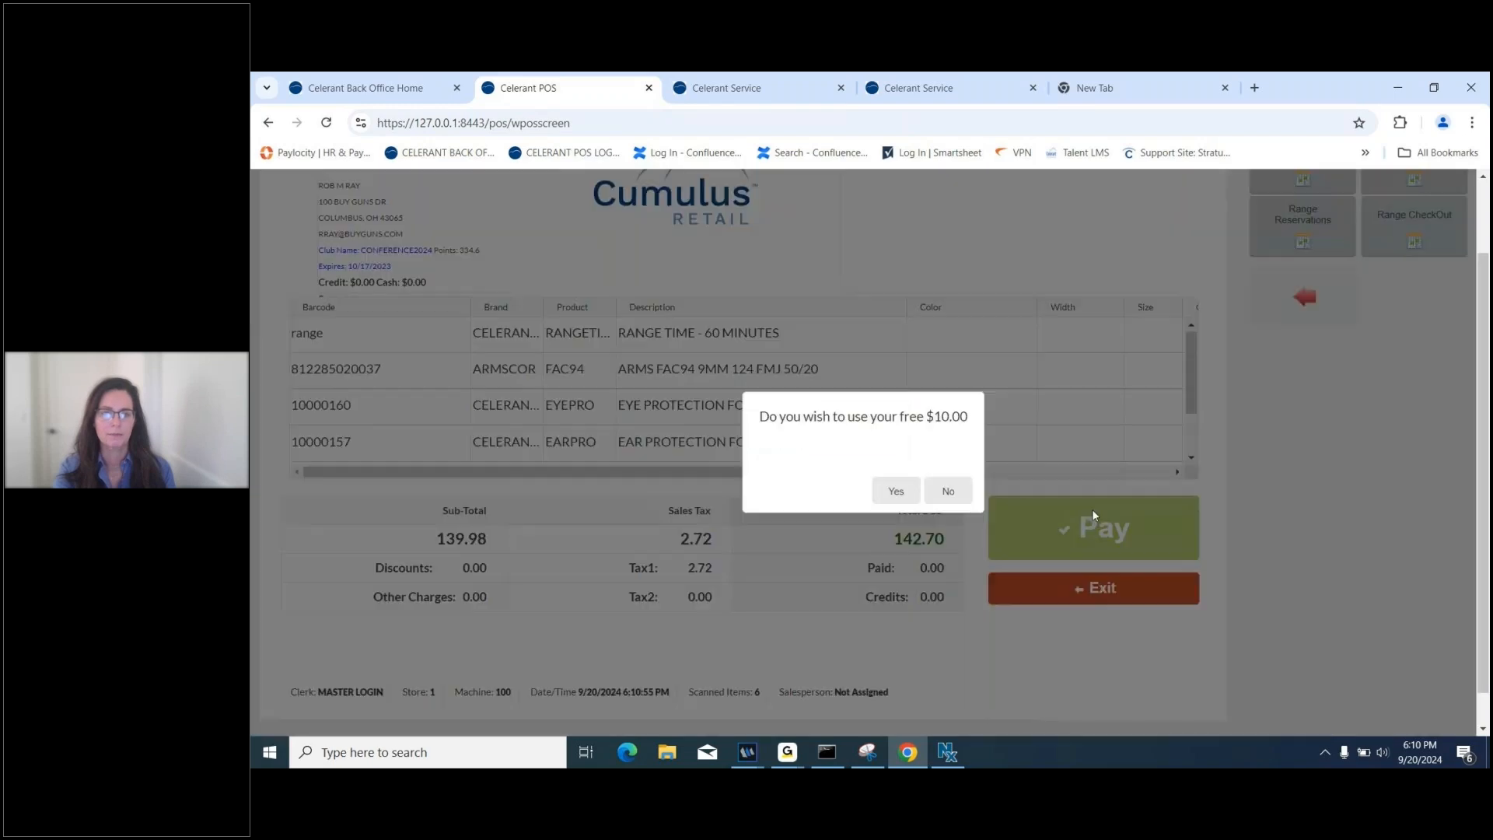
{"action": "left_click", "coordinate": [950, 491]}
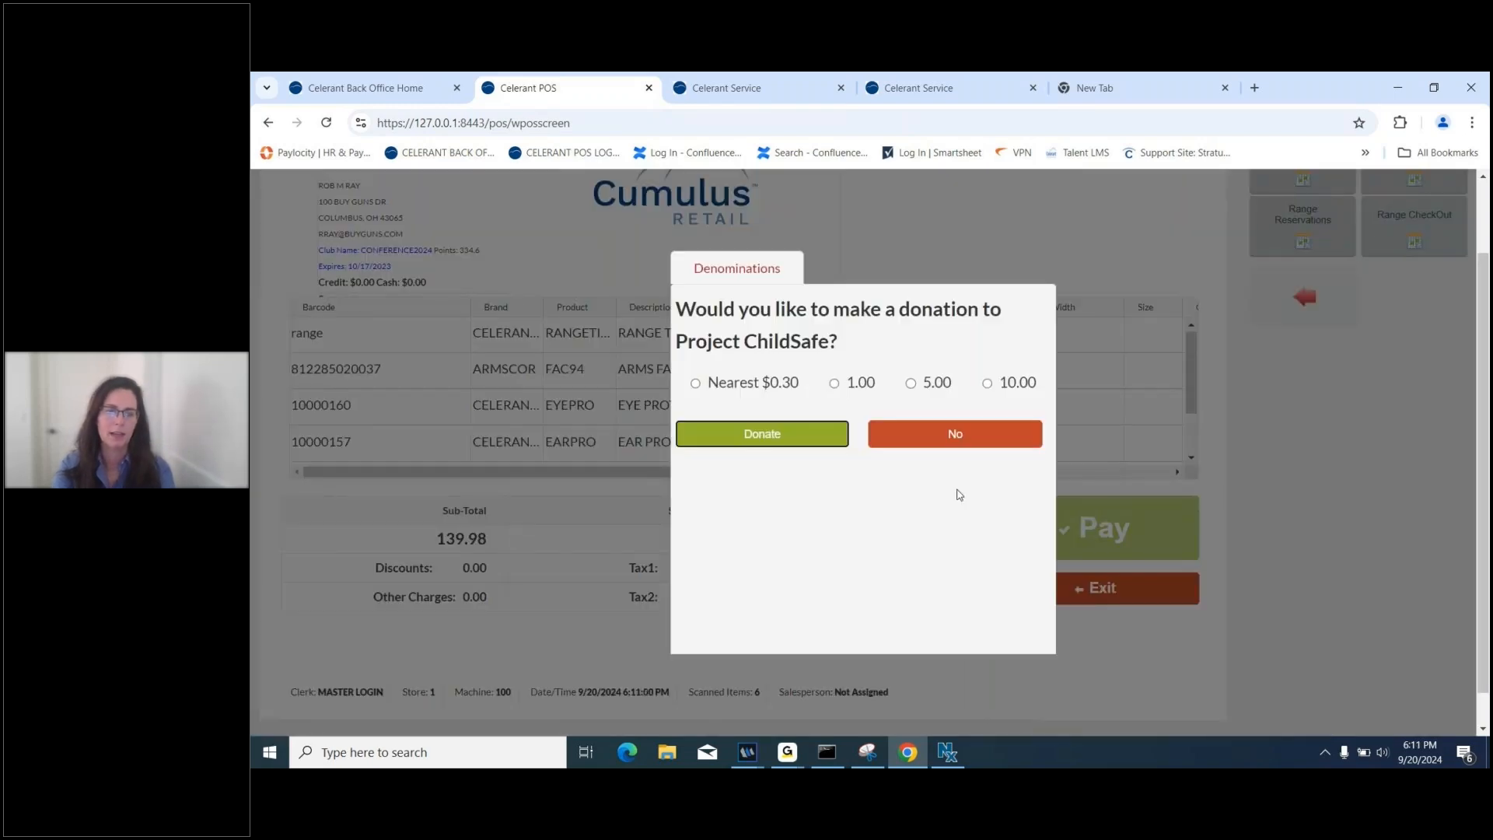
{"action": "left_click", "coordinate": [697, 384]}
{"action": "left_click", "coordinate": [786, 441]}
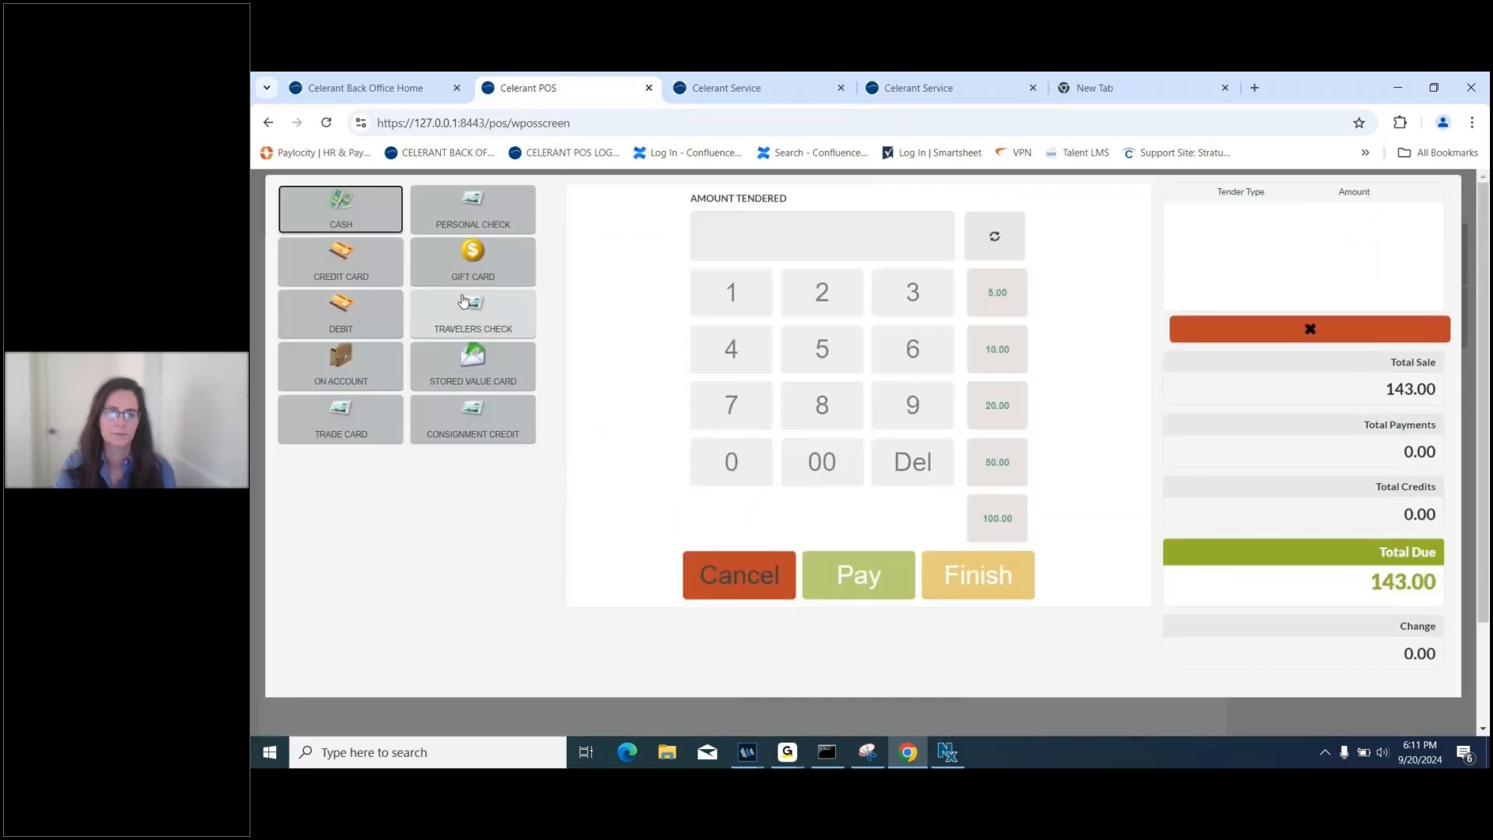
Pay the full 143.00 in cash and finish the sale.
{"action": "left_click", "coordinate": [344, 226]}
{"action": "left_click", "coordinate": [995, 594]}
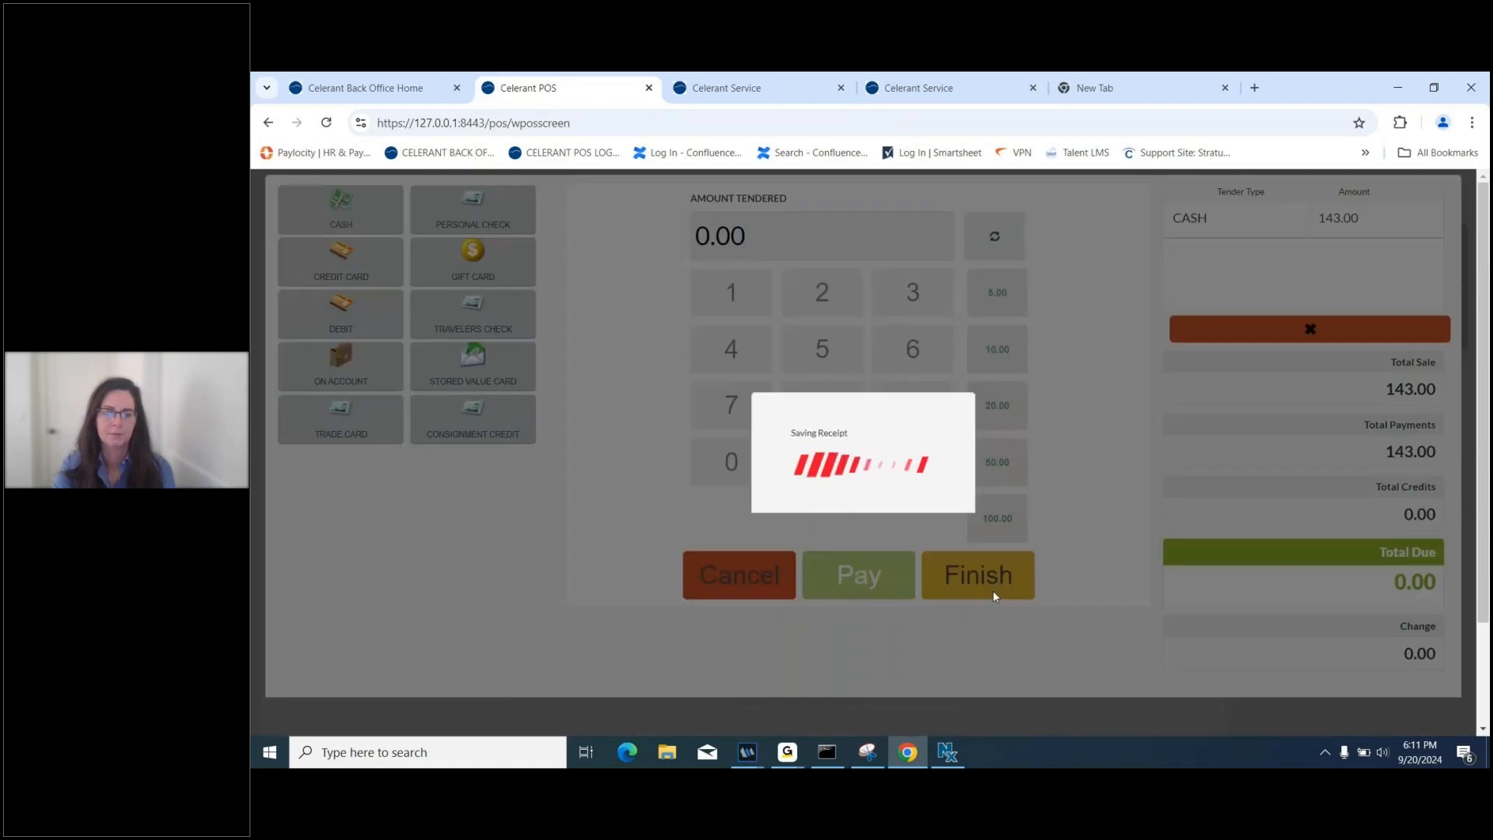
{"action": "left_click", "coordinate": [1069, 347]}
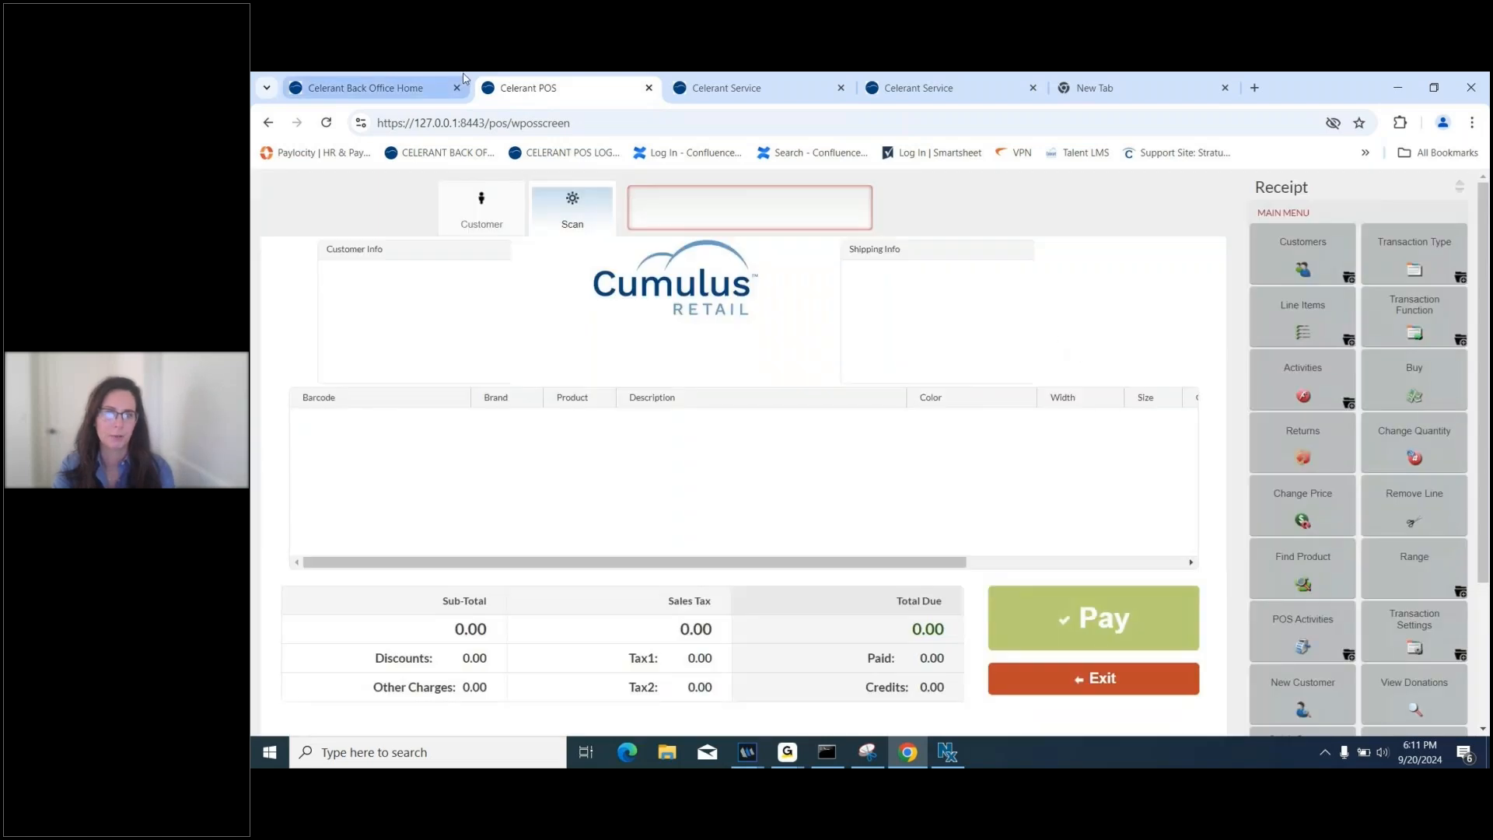
Review the Range CheckOut list of assigned and unassigned lanes, and close it without loading a sale.
{"action": "left_click", "coordinate": [1395, 581]}
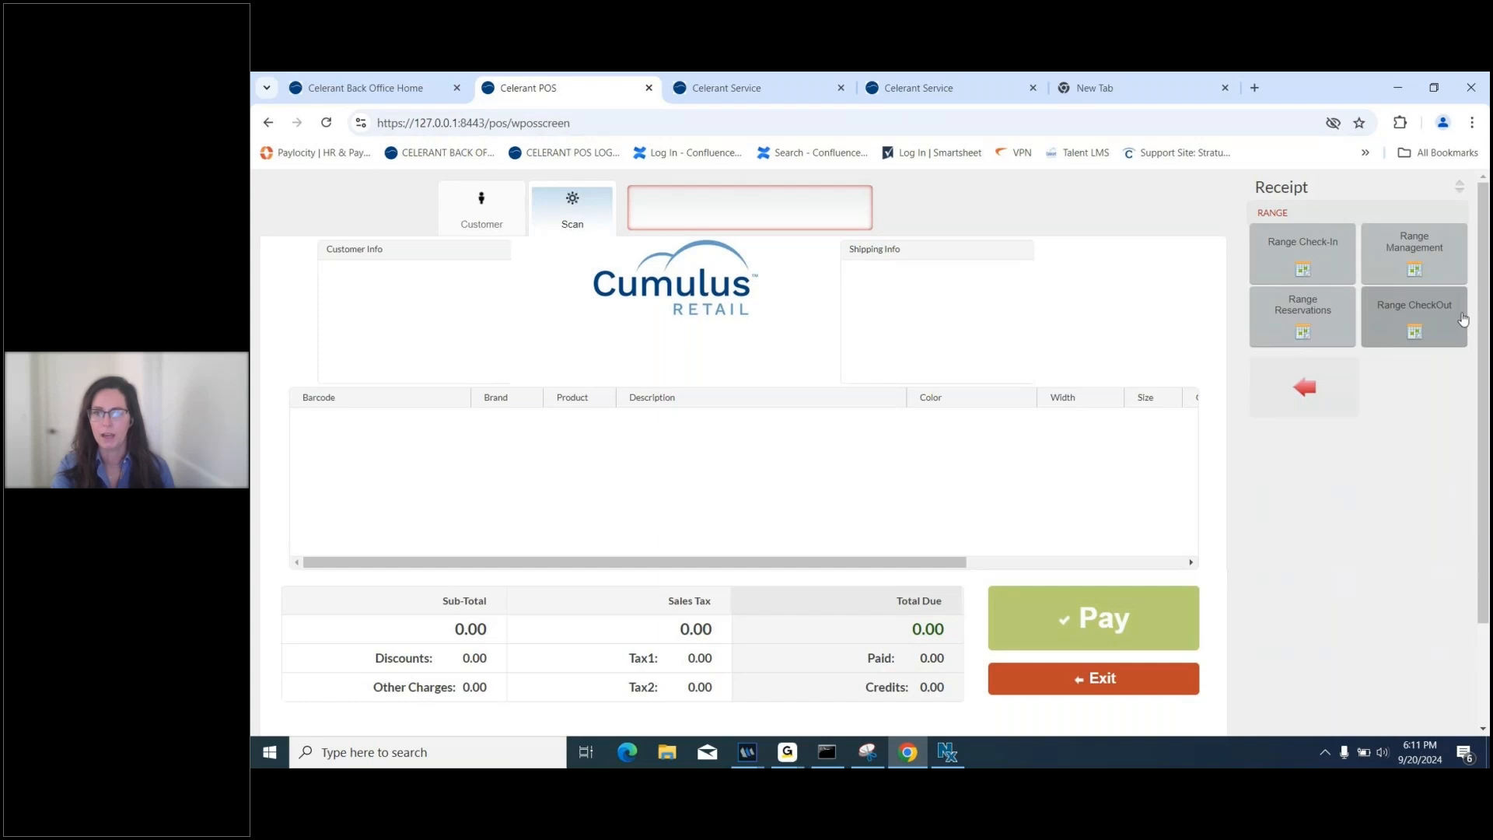
{"action": "left_click", "coordinate": [1433, 310]}
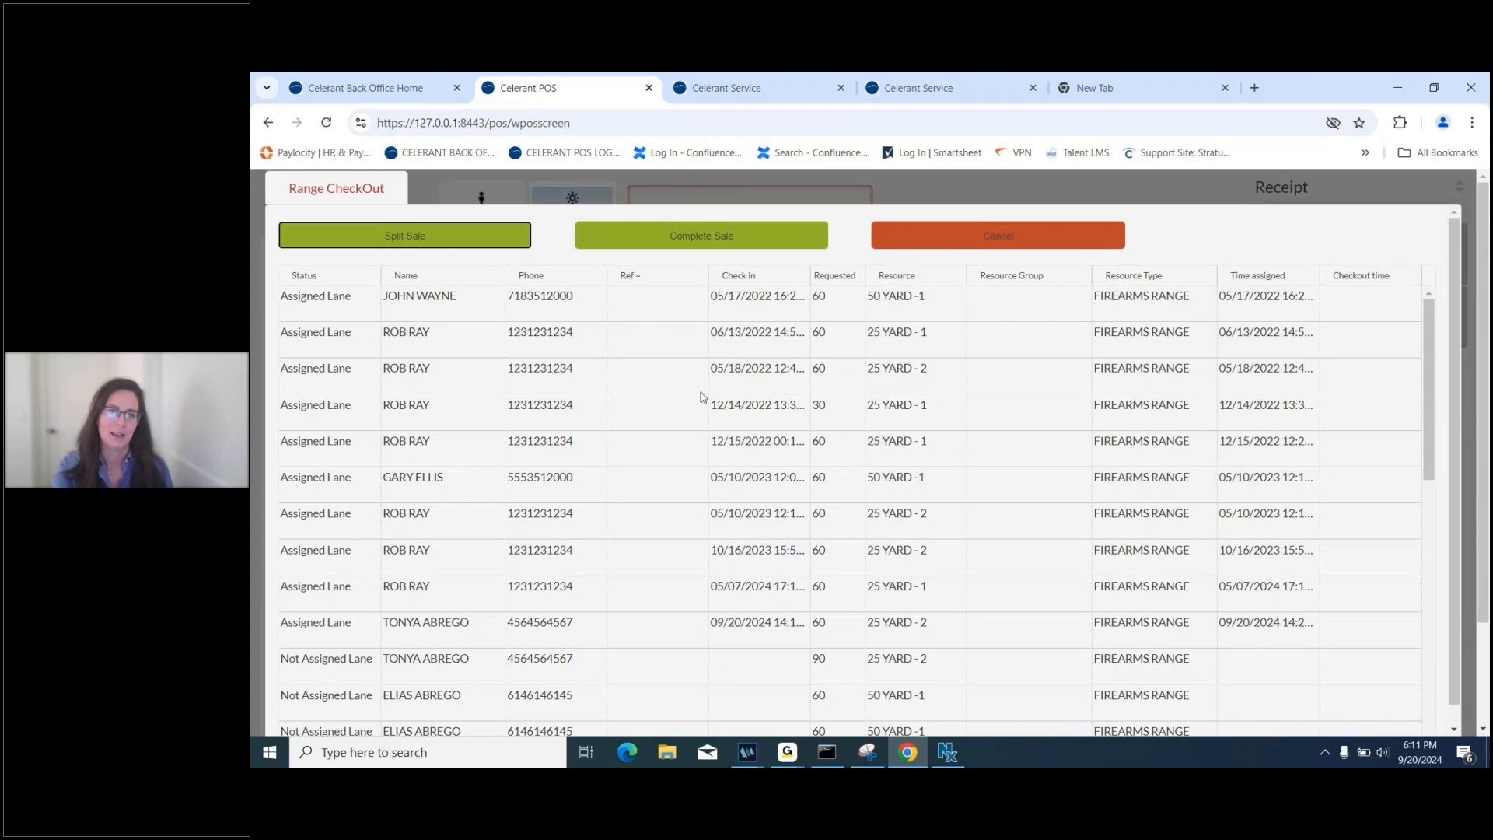
{"action": "left_click", "coordinate": [937, 246]}
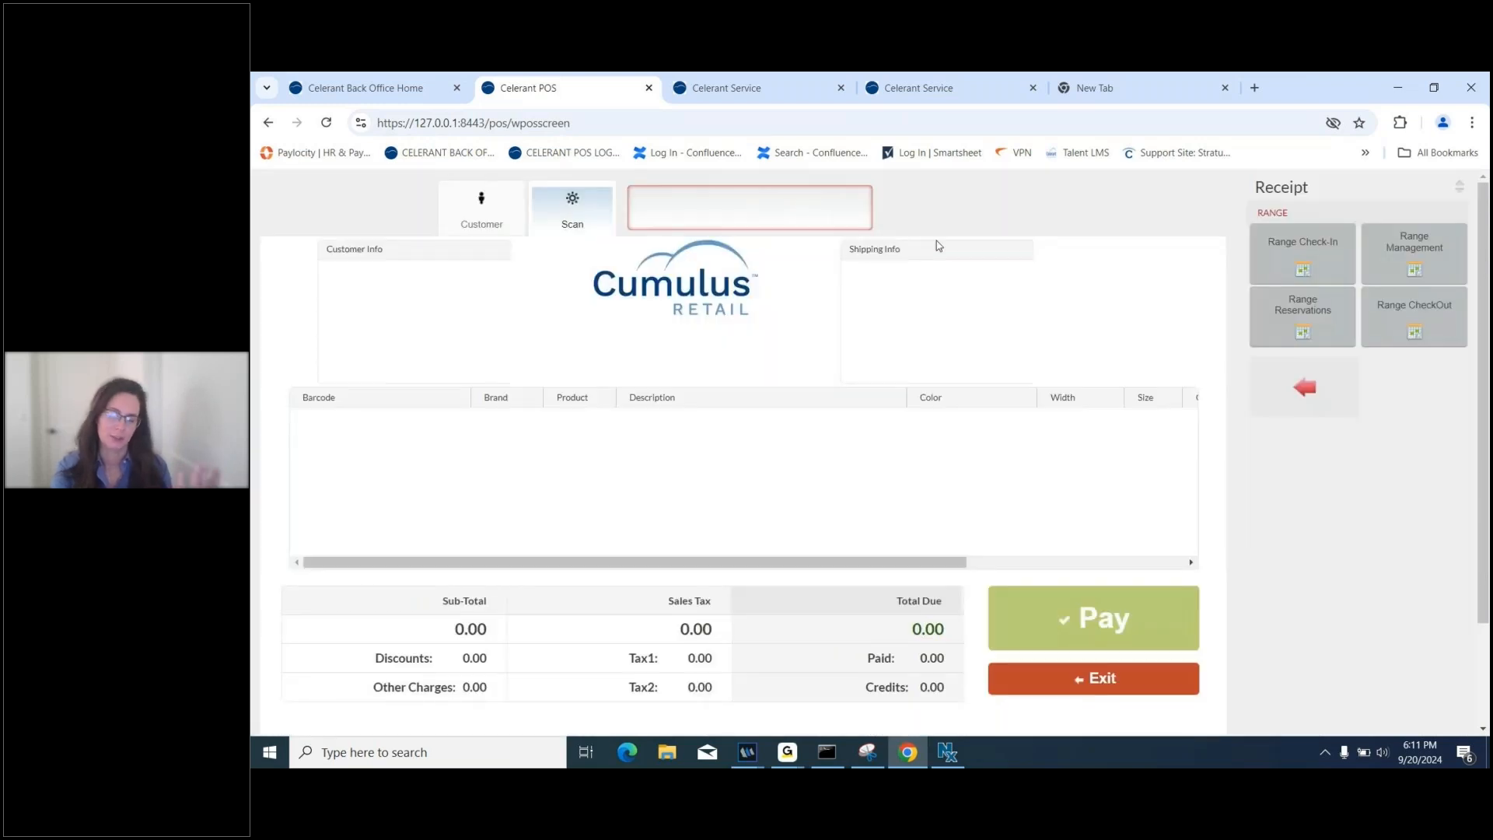
Look over the Range Reservations and Range Check-In screens, cancelling out of each without making an entry.
{"action": "left_click", "coordinate": [1330, 320]}
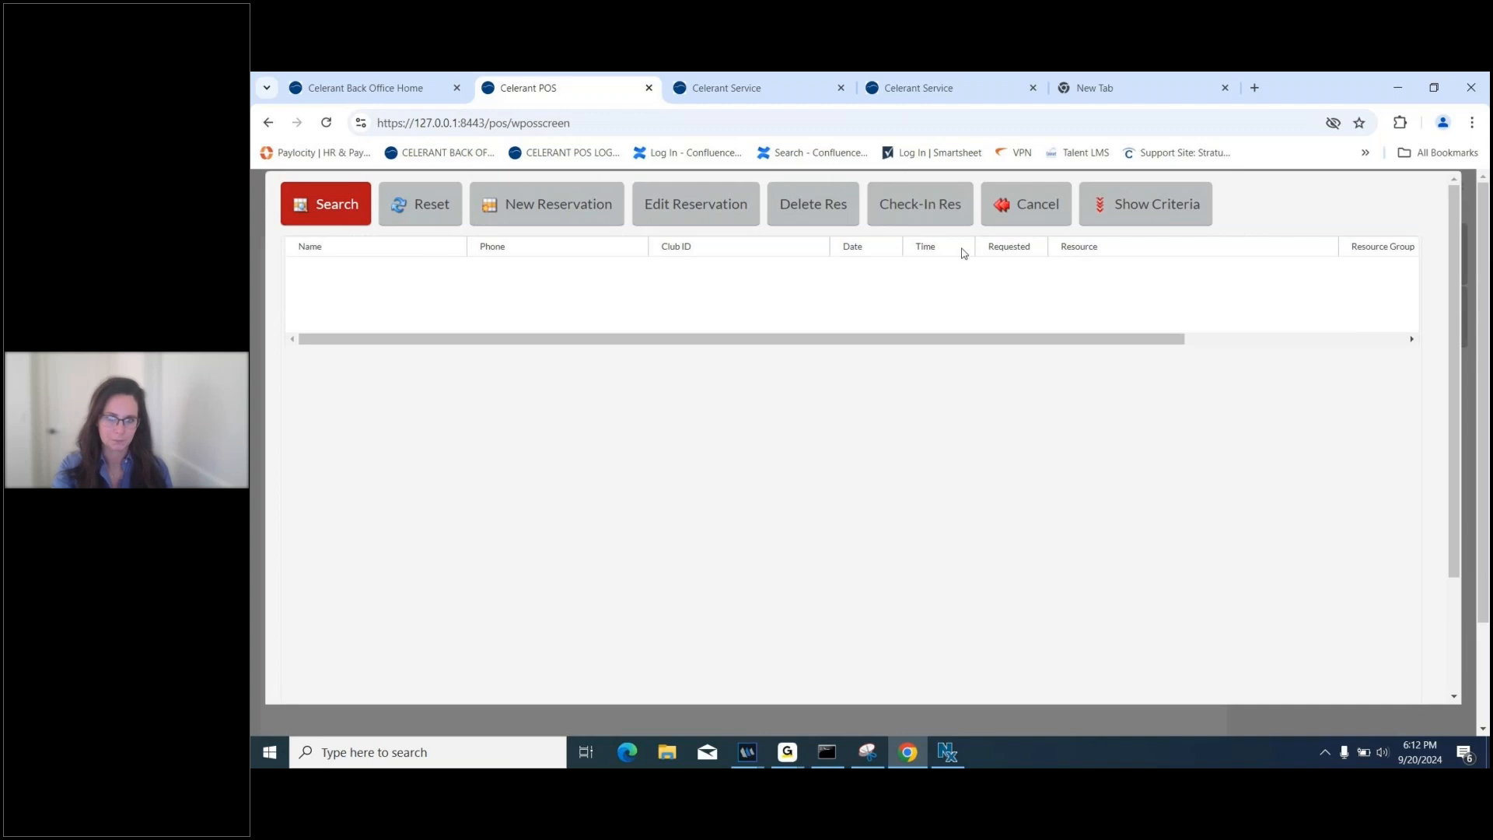
{"action": "left_click", "coordinate": [1021, 220]}
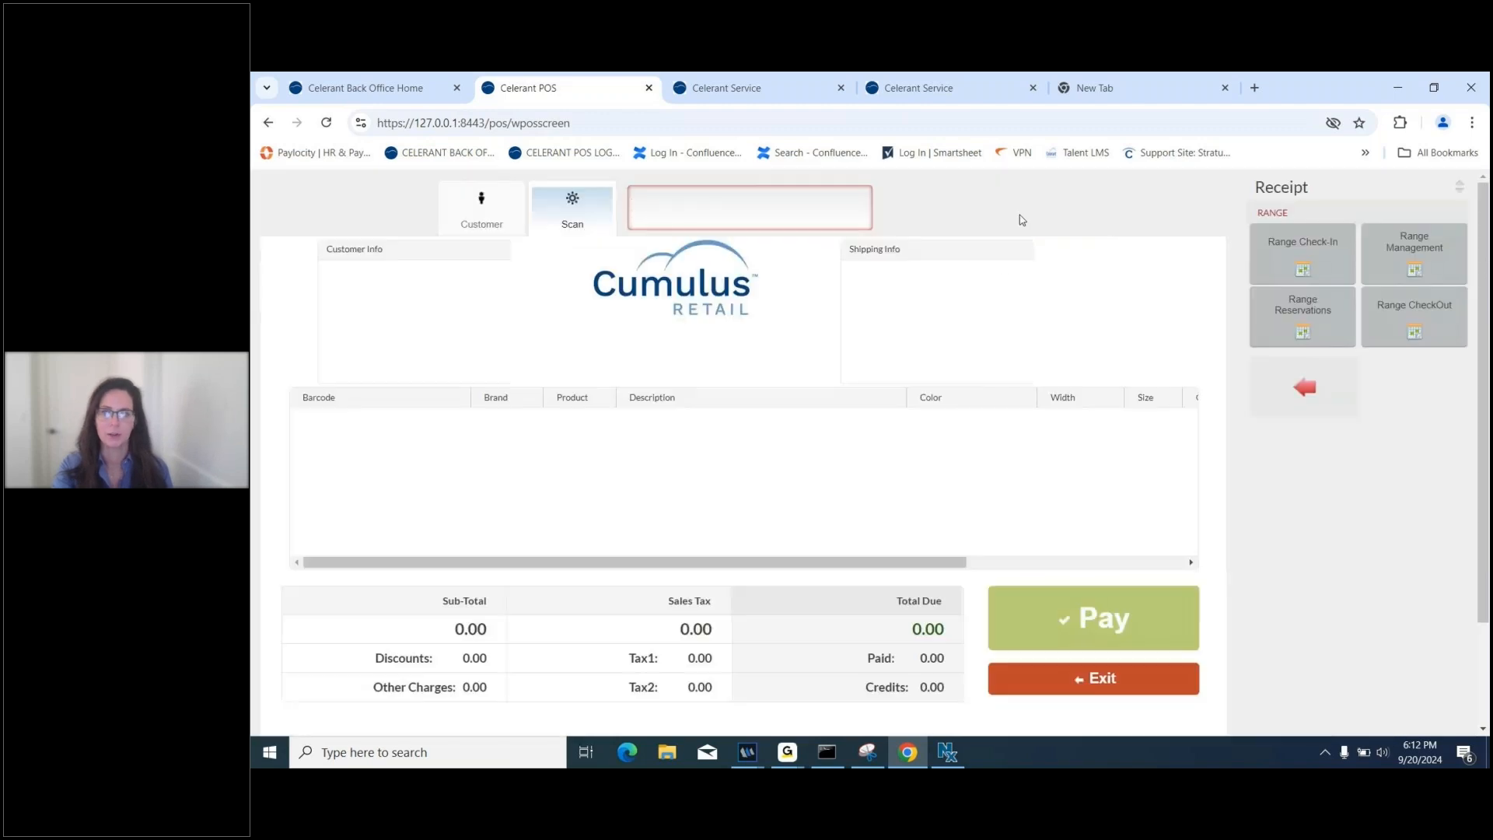
{"action": "left_click", "coordinate": [1322, 264]}
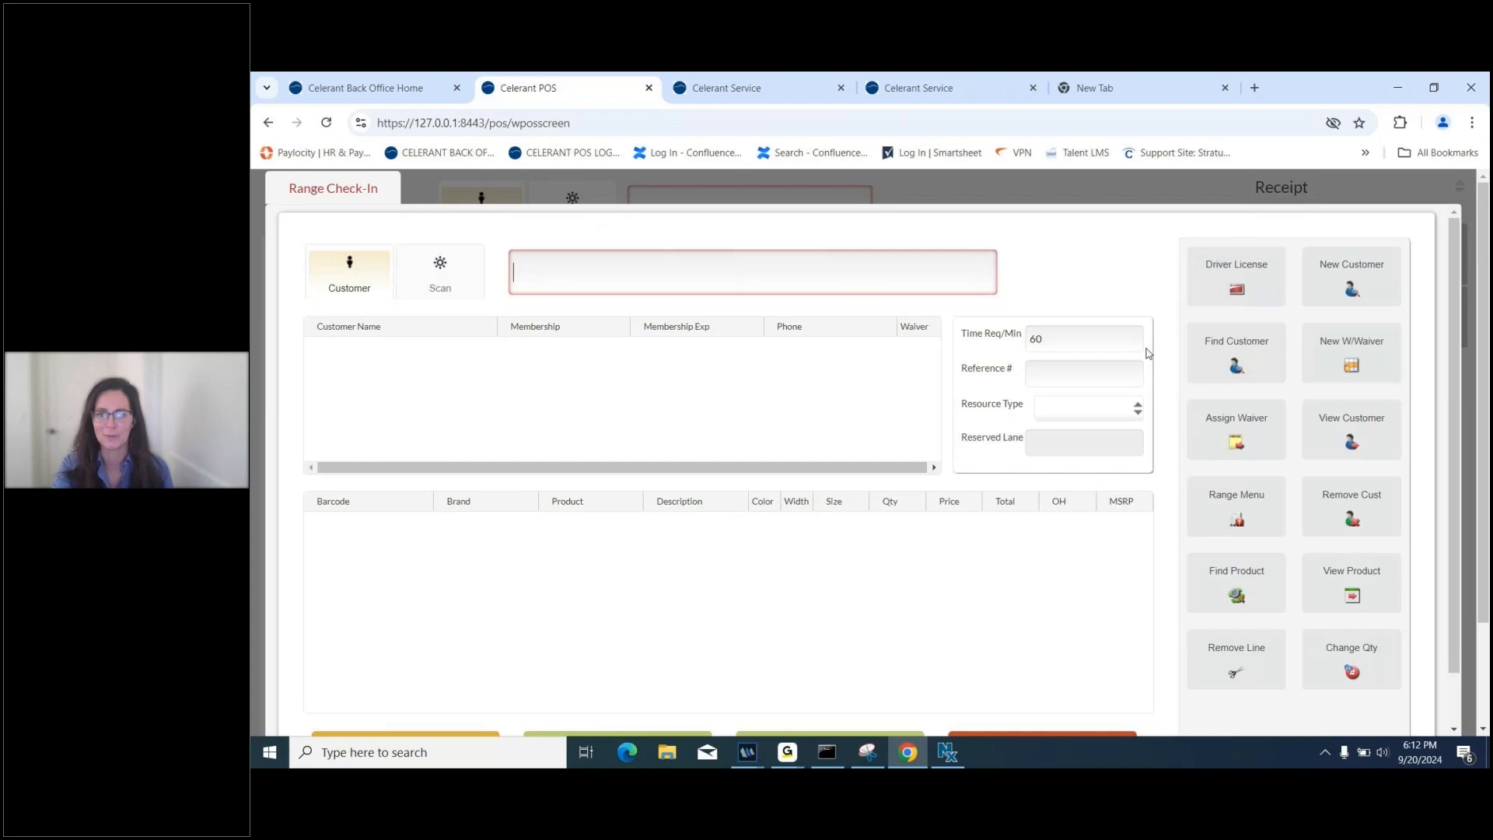
{"action": "scroll", "coordinate": [855, 474], "scroll_direction": "down", "scroll_amount": 1}
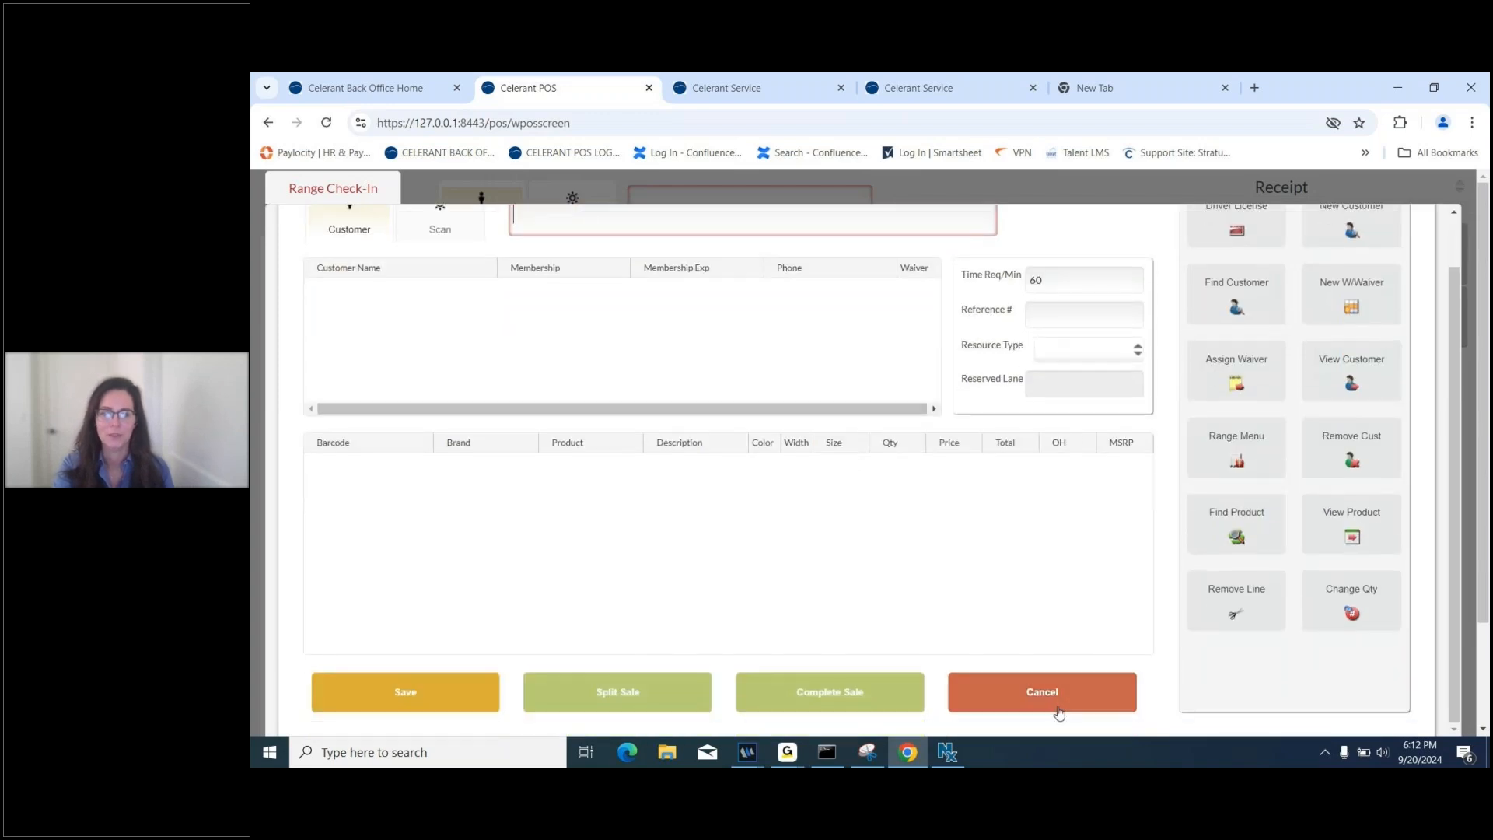
{"action": "left_click", "coordinate": [1045, 704]}
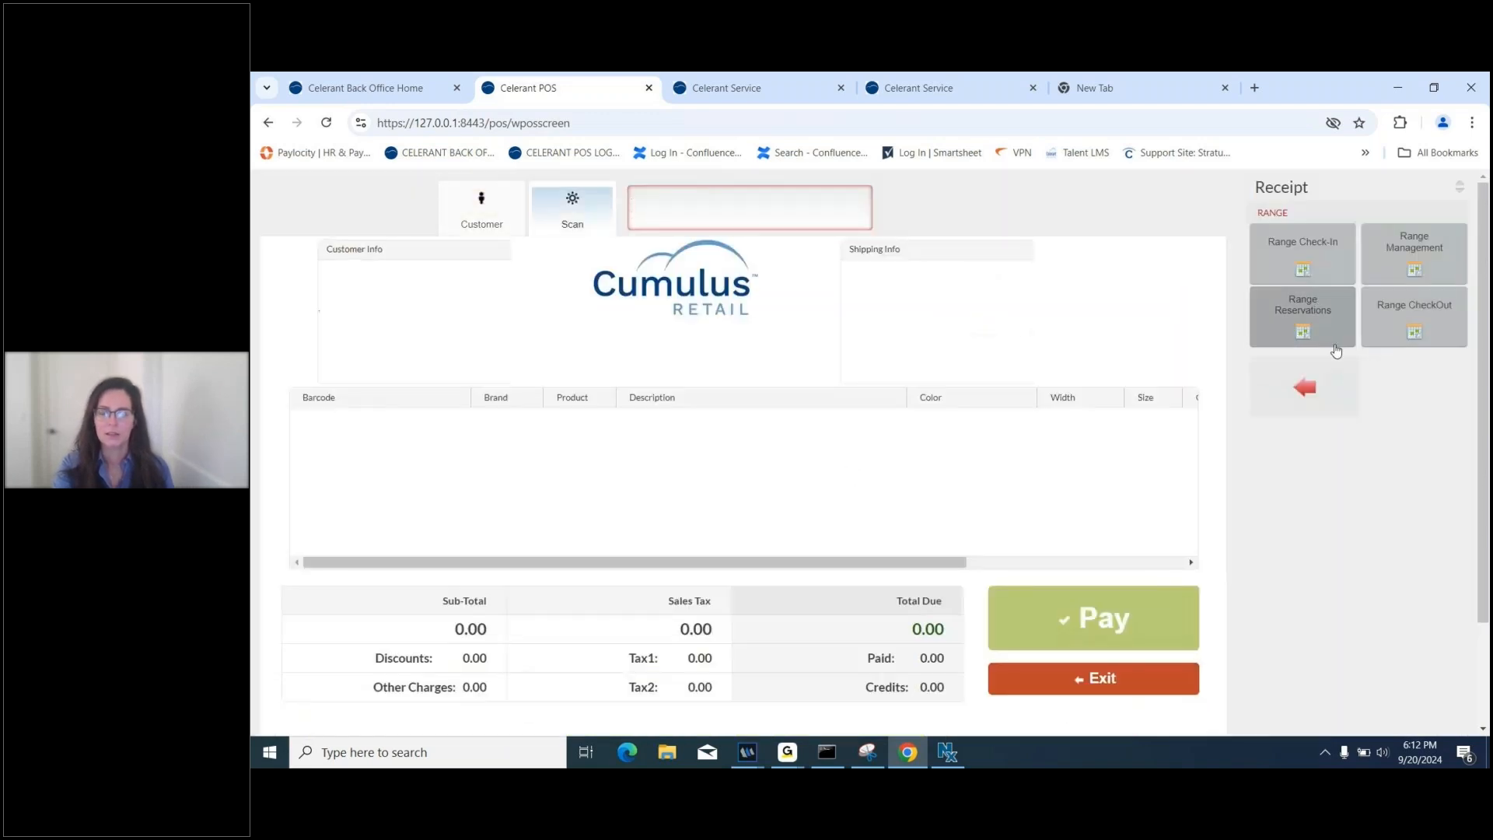
Reopen Range CheckOut, cancel it, and return to the Celerant Back Office home dashboard.
{"action": "left_click", "coordinate": [1412, 309]}
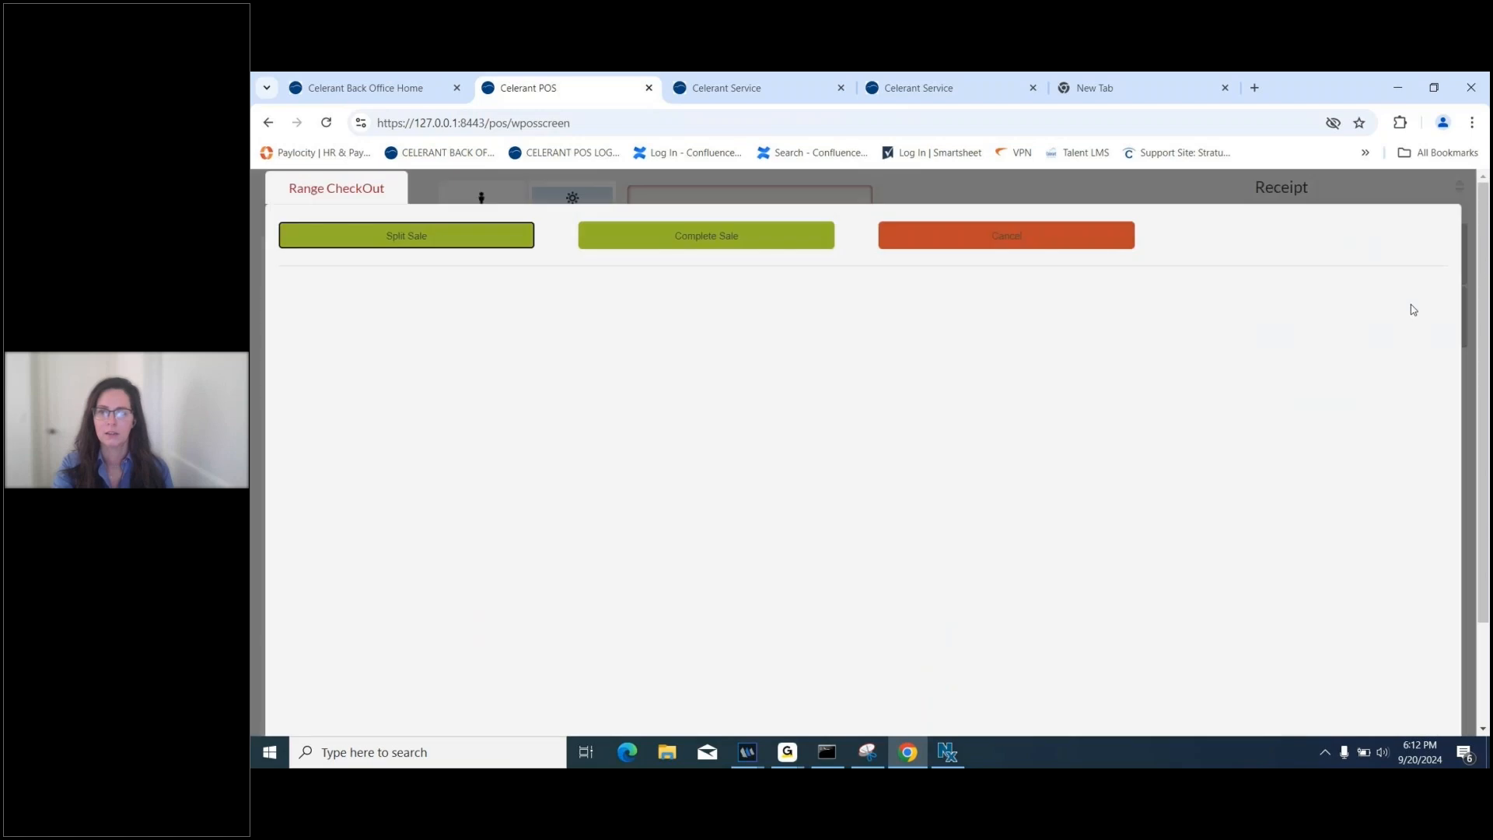
{"action": "left_click", "coordinate": [964, 234]}
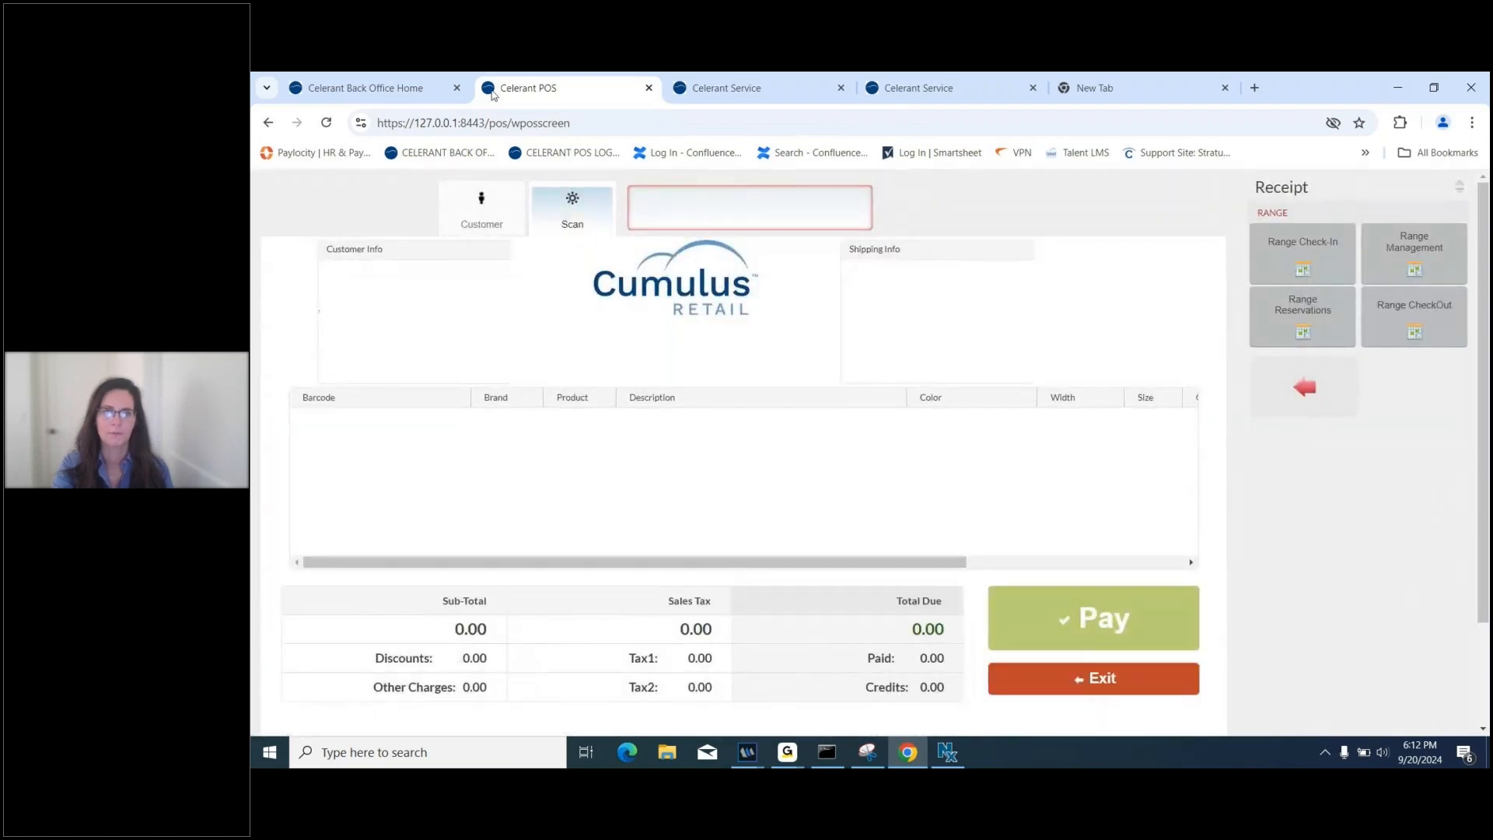
{"action": "left_click", "coordinate": [322, 79]}
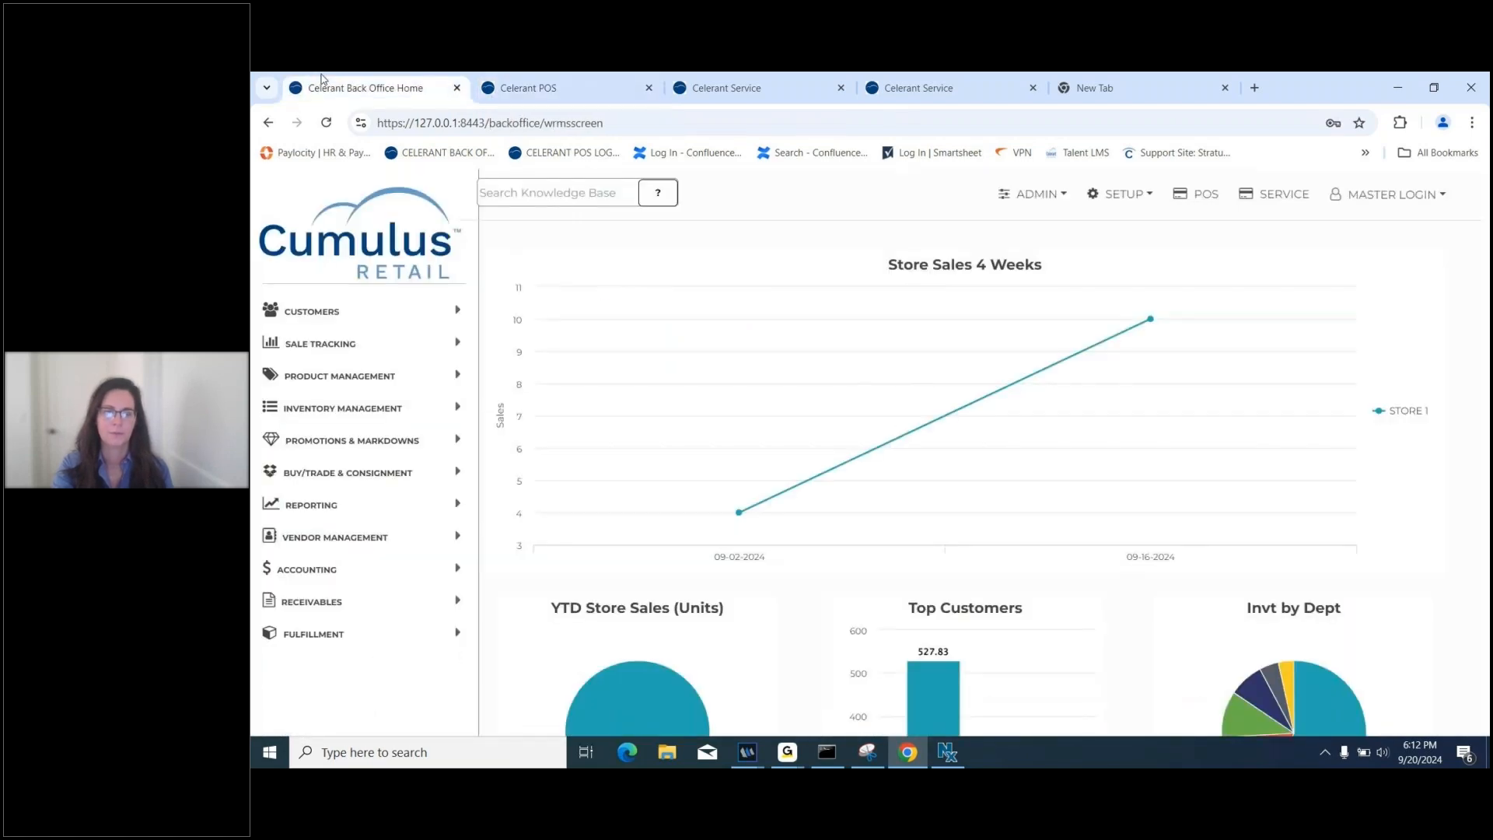
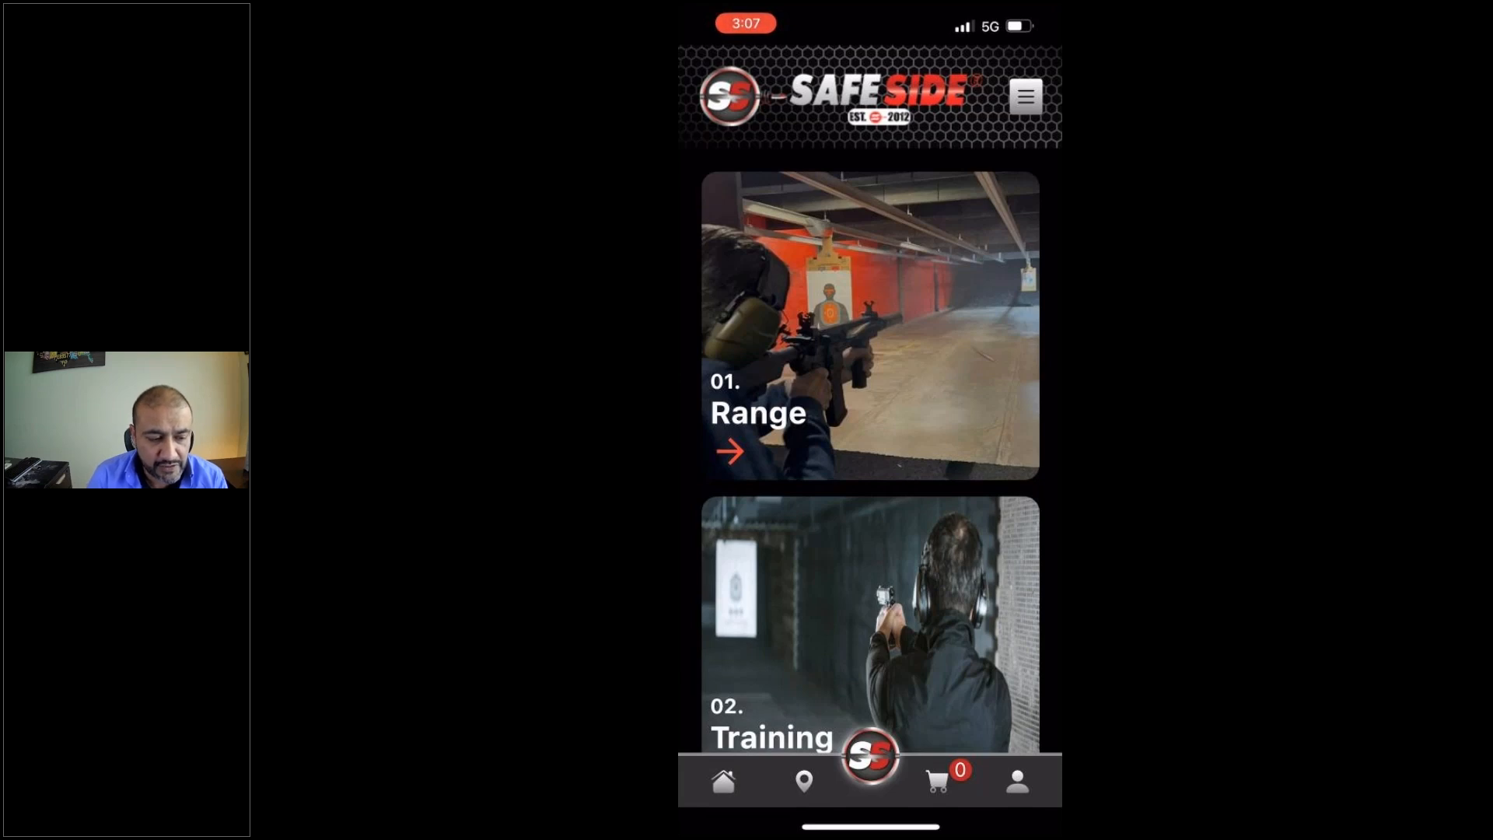
In the SafeSide mobile app, start a Roanoke range reservation for a Hybrid lane and choose Thursday, October 3, 2024.
{"action": "left_click", "coordinate": [869, 327]}
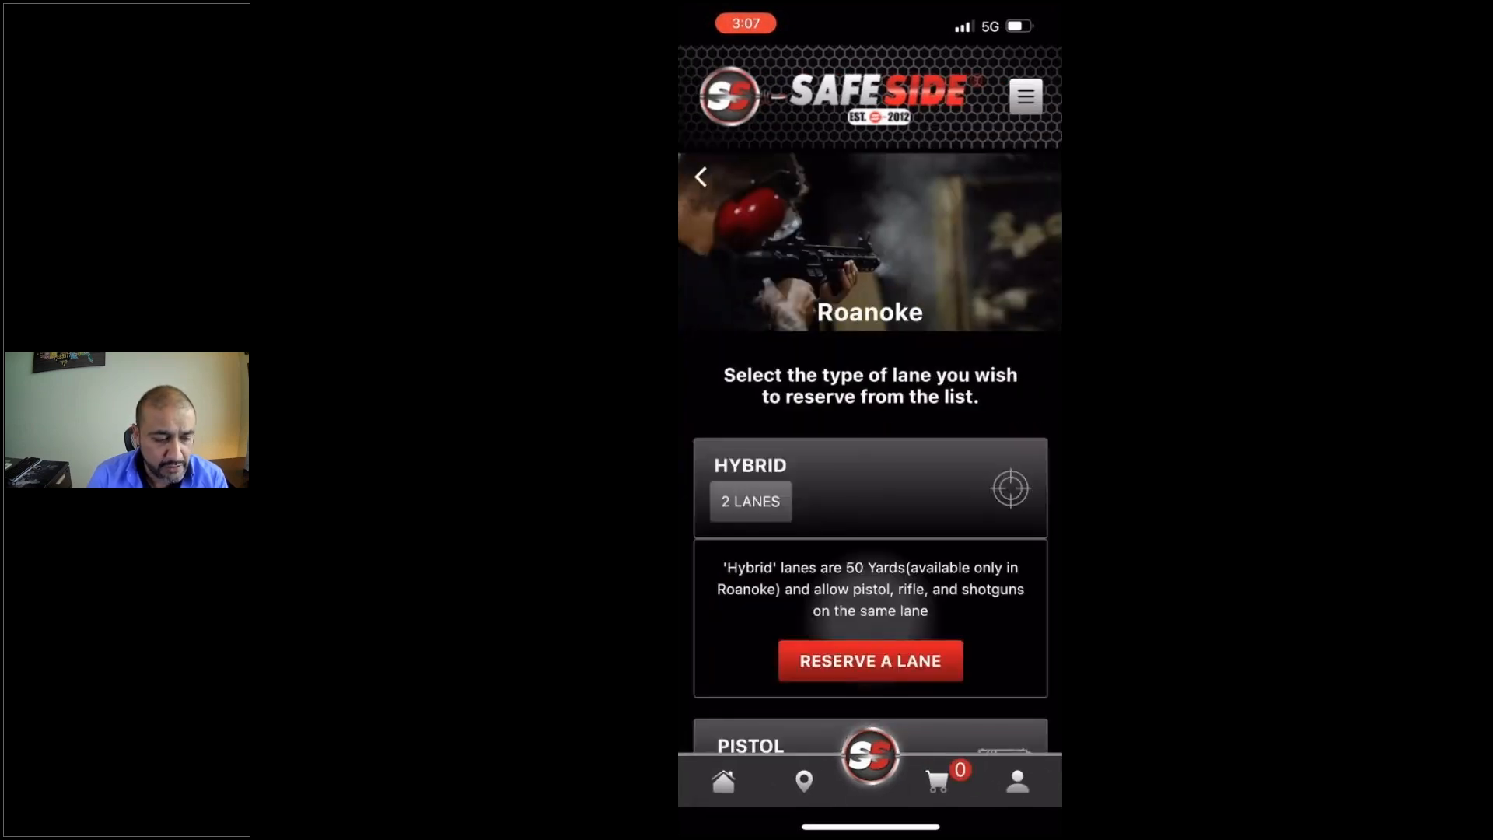
{"action": "scroll", "coordinate": [868, 451], "scroll_direction": "down", "scroll_amount": 4}
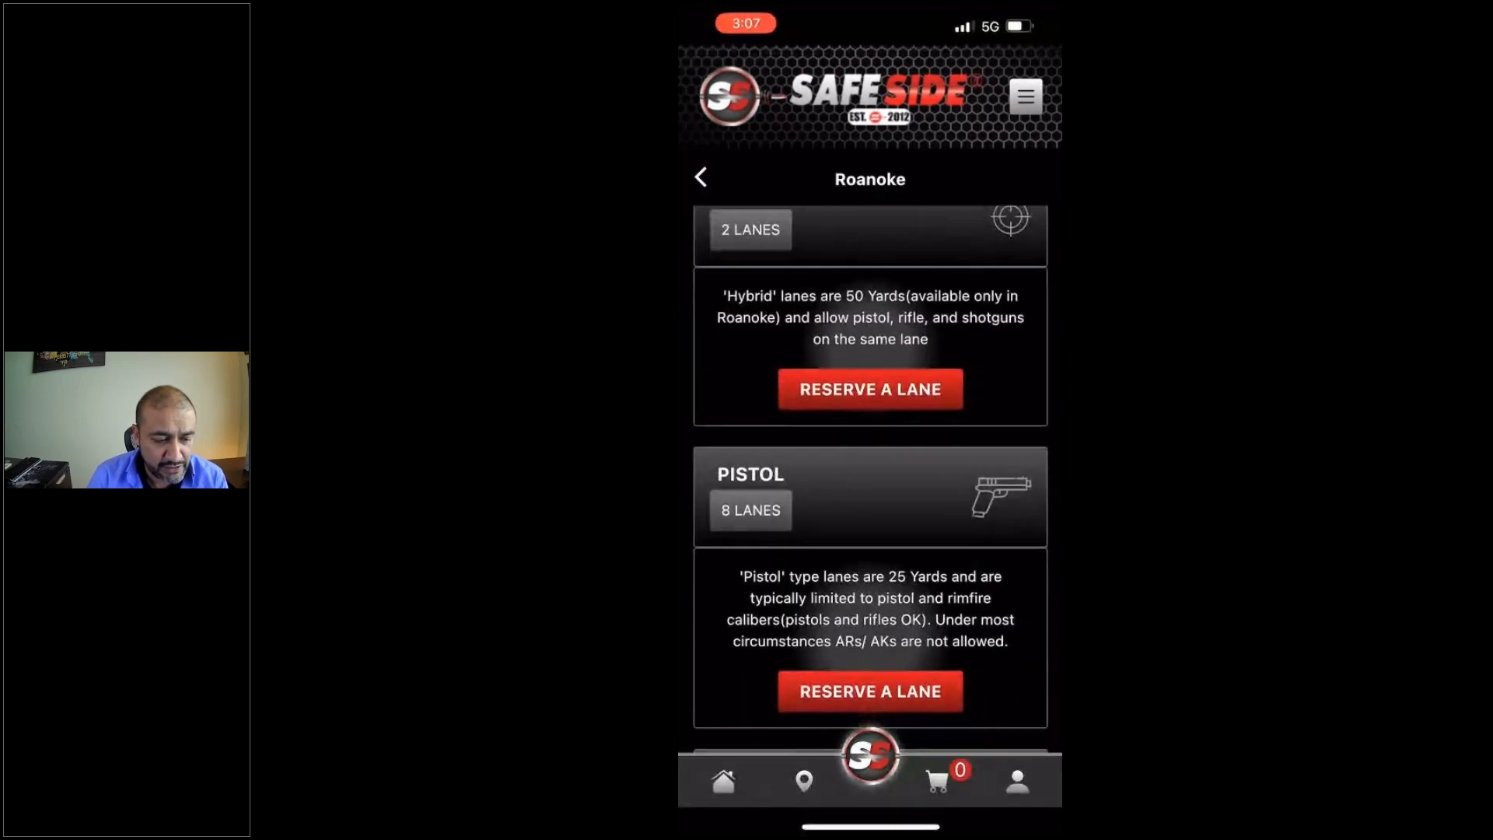
{"action": "scroll", "coordinate": [869, 467], "scroll_direction": "up", "scroll_amount": 2}
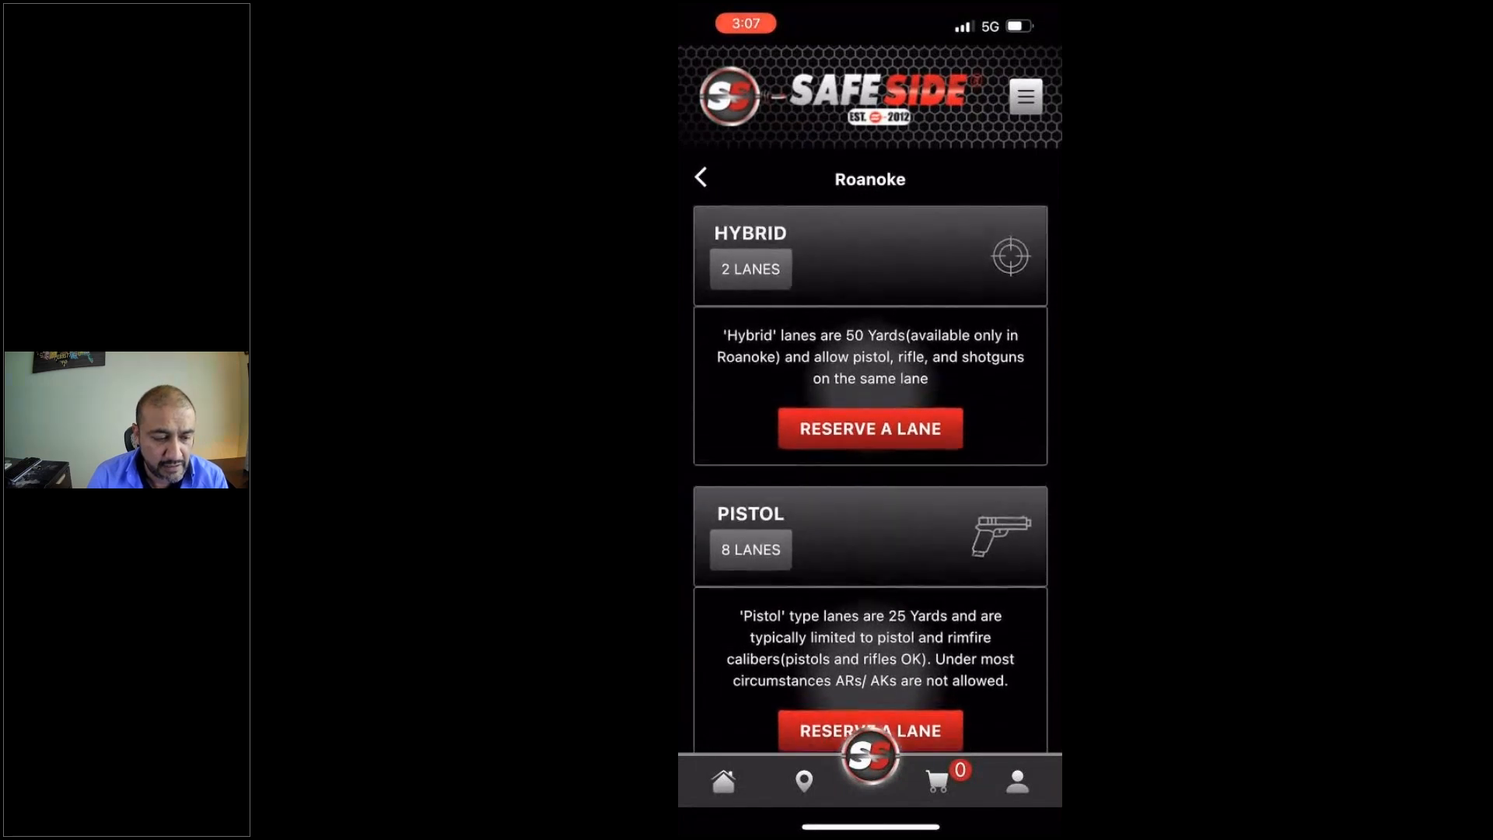
{"action": "left_click", "coordinate": [868, 427]}
{"action": "scroll", "coordinate": [869, 466], "scroll_direction": "down", "scroll_amount": 1}
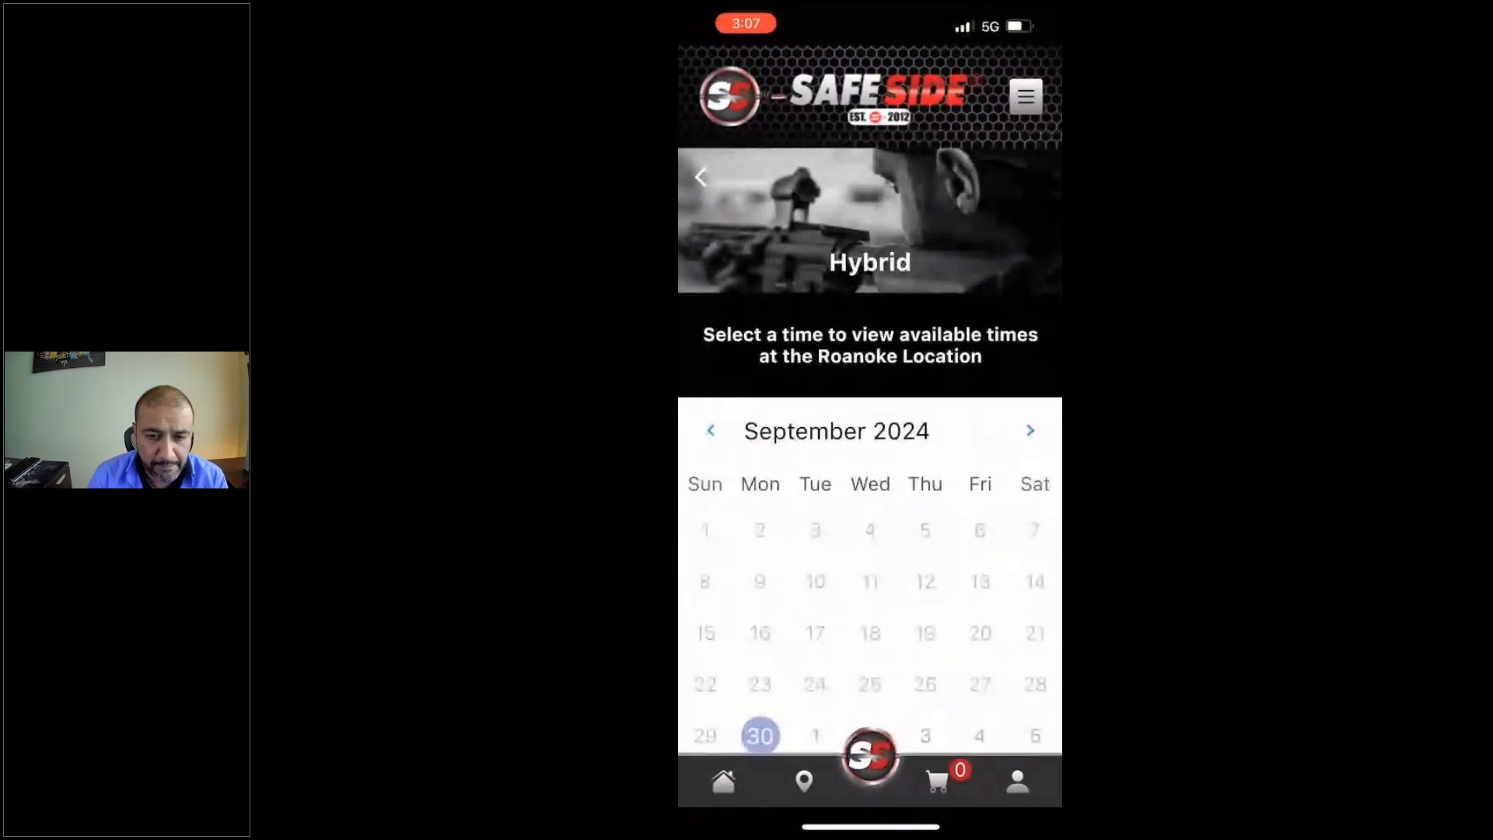
{"action": "scroll", "coordinate": [869, 466], "scroll_direction": "down", "scroll_amount": 3}
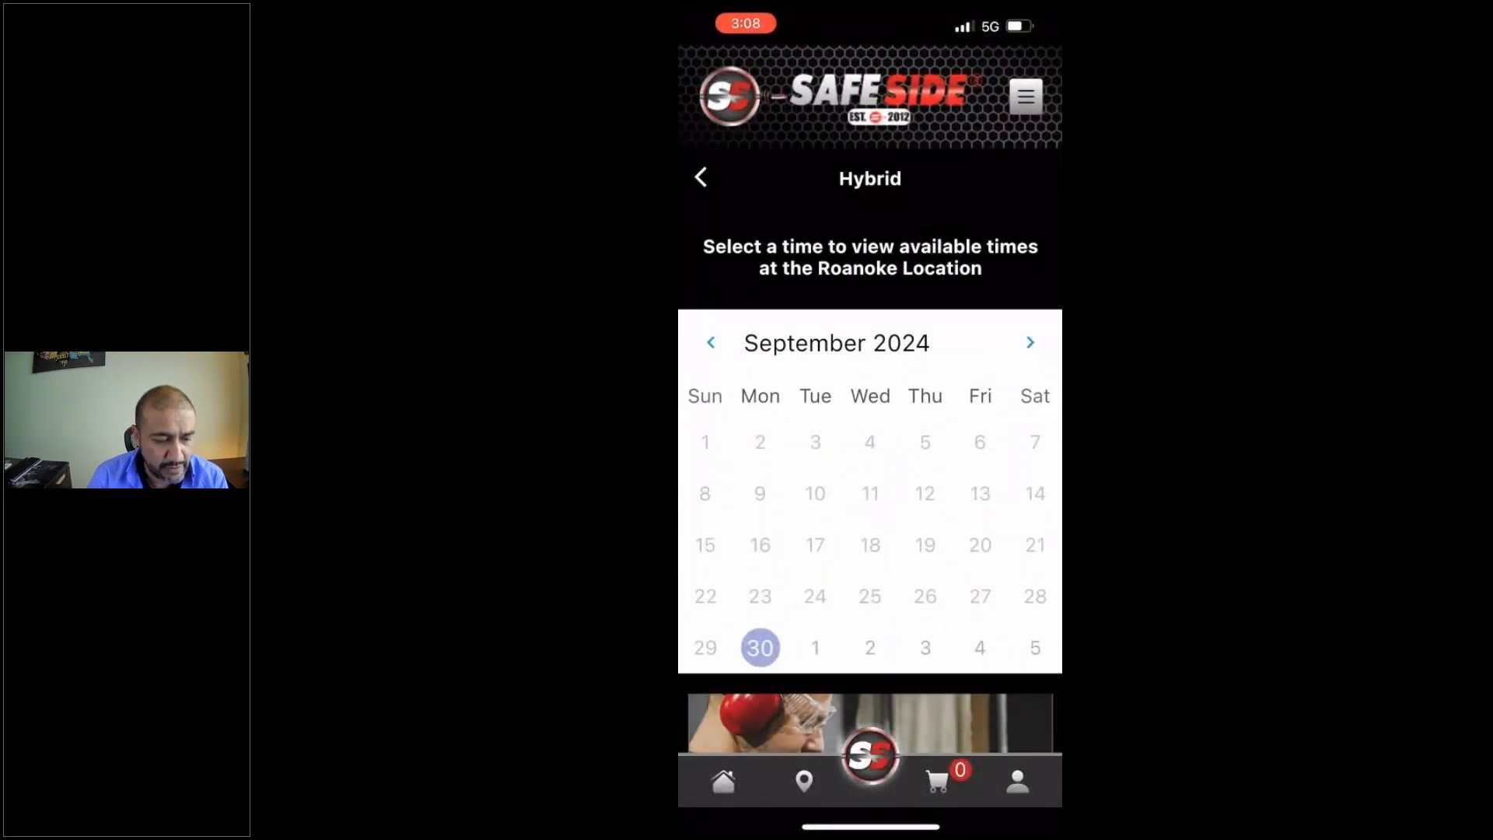
{"action": "left_click", "coordinate": [925, 536]}
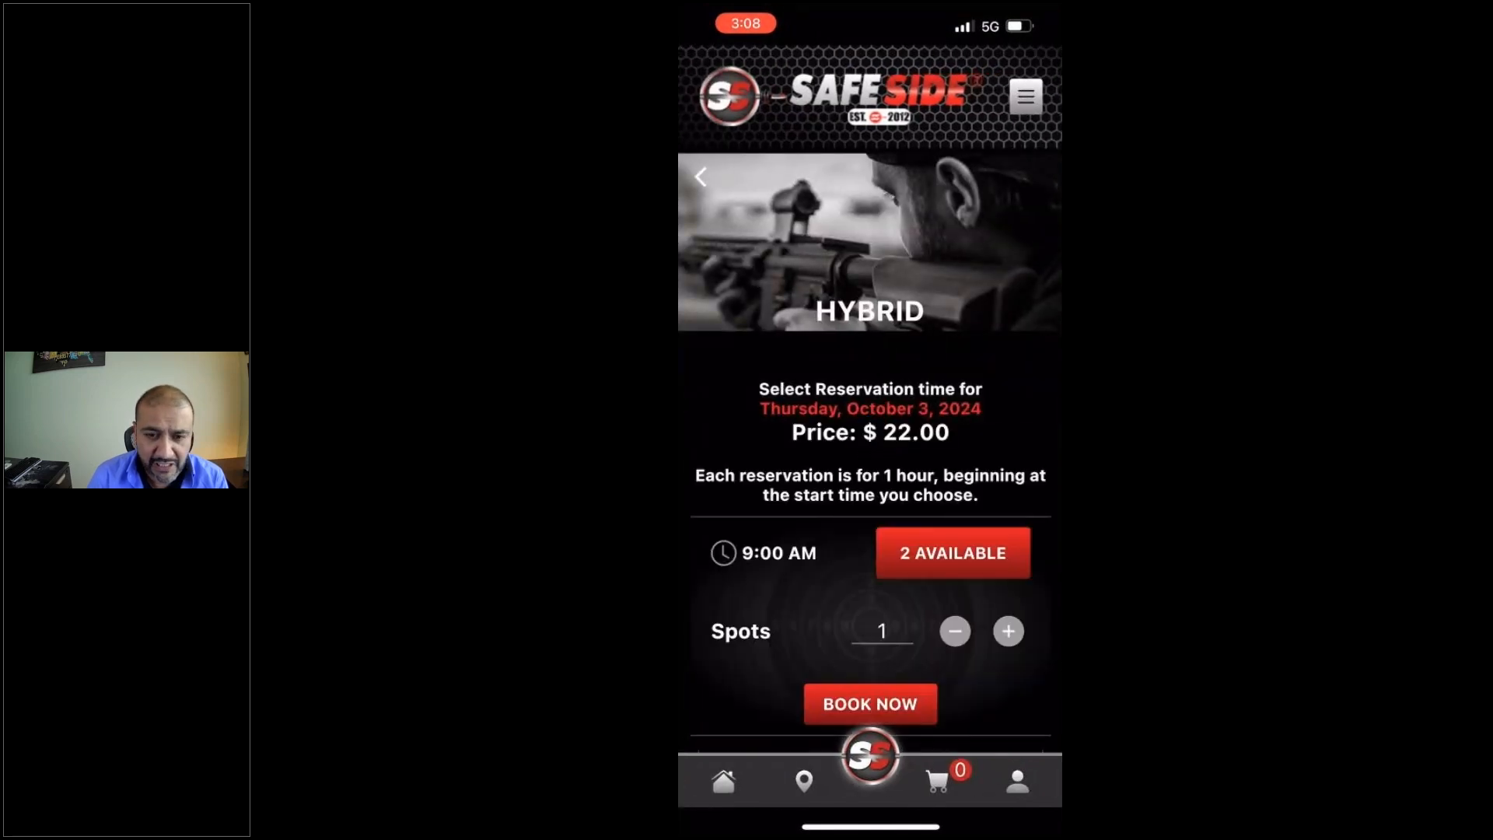
Examine the Hybrid lane time slots and their availability for October 3, 2024, and return to the home screen without booking.
{"action": "scroll", "coordinate": [870, 505], "scroll_direction": "down", "scroll_amount": 5}
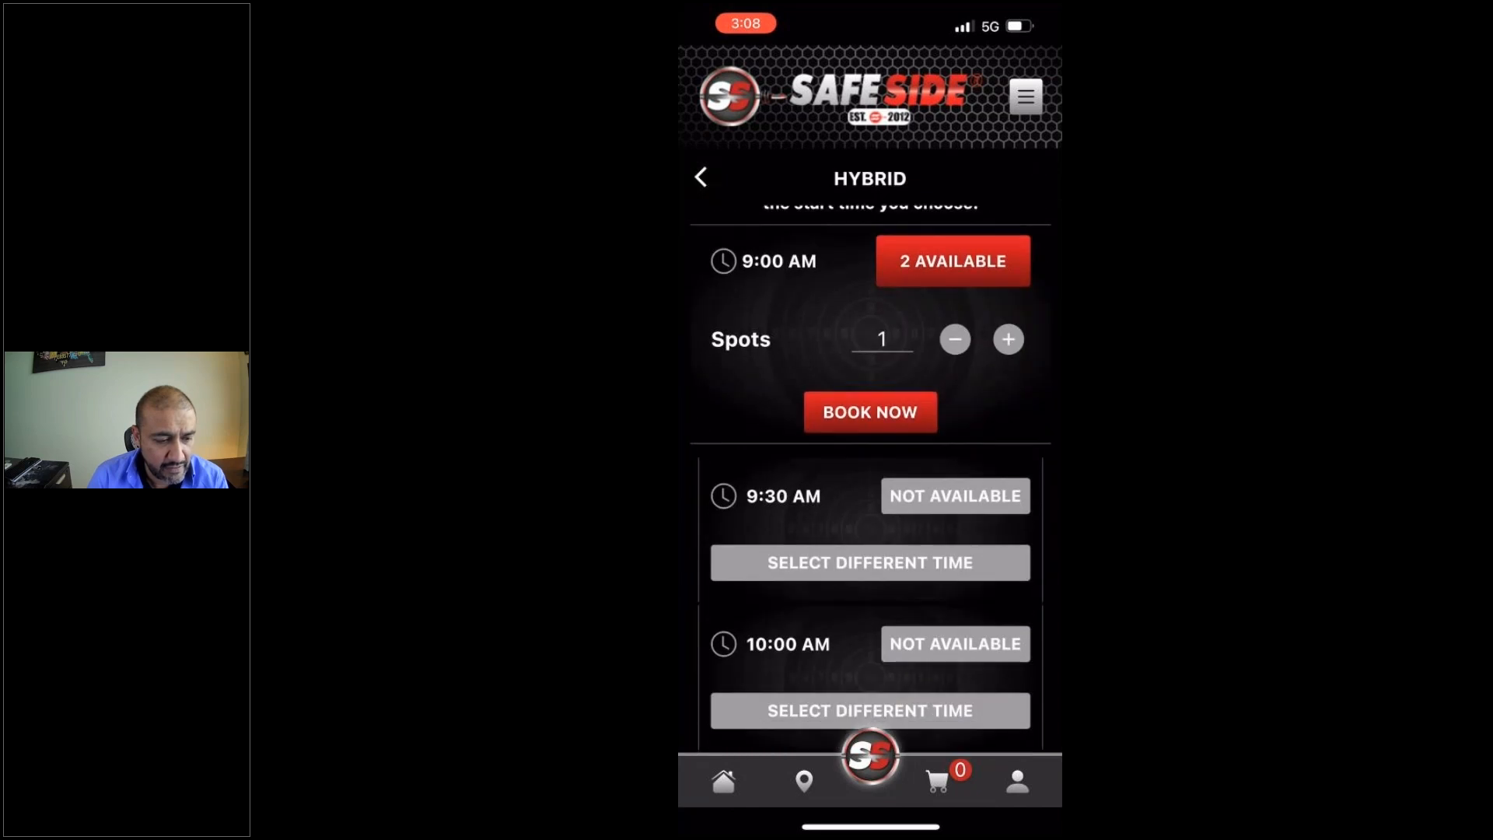
{"action": "scroll", "coordinate": [870, 504], "scroll_direction": "down", "scroll_amount": 2}
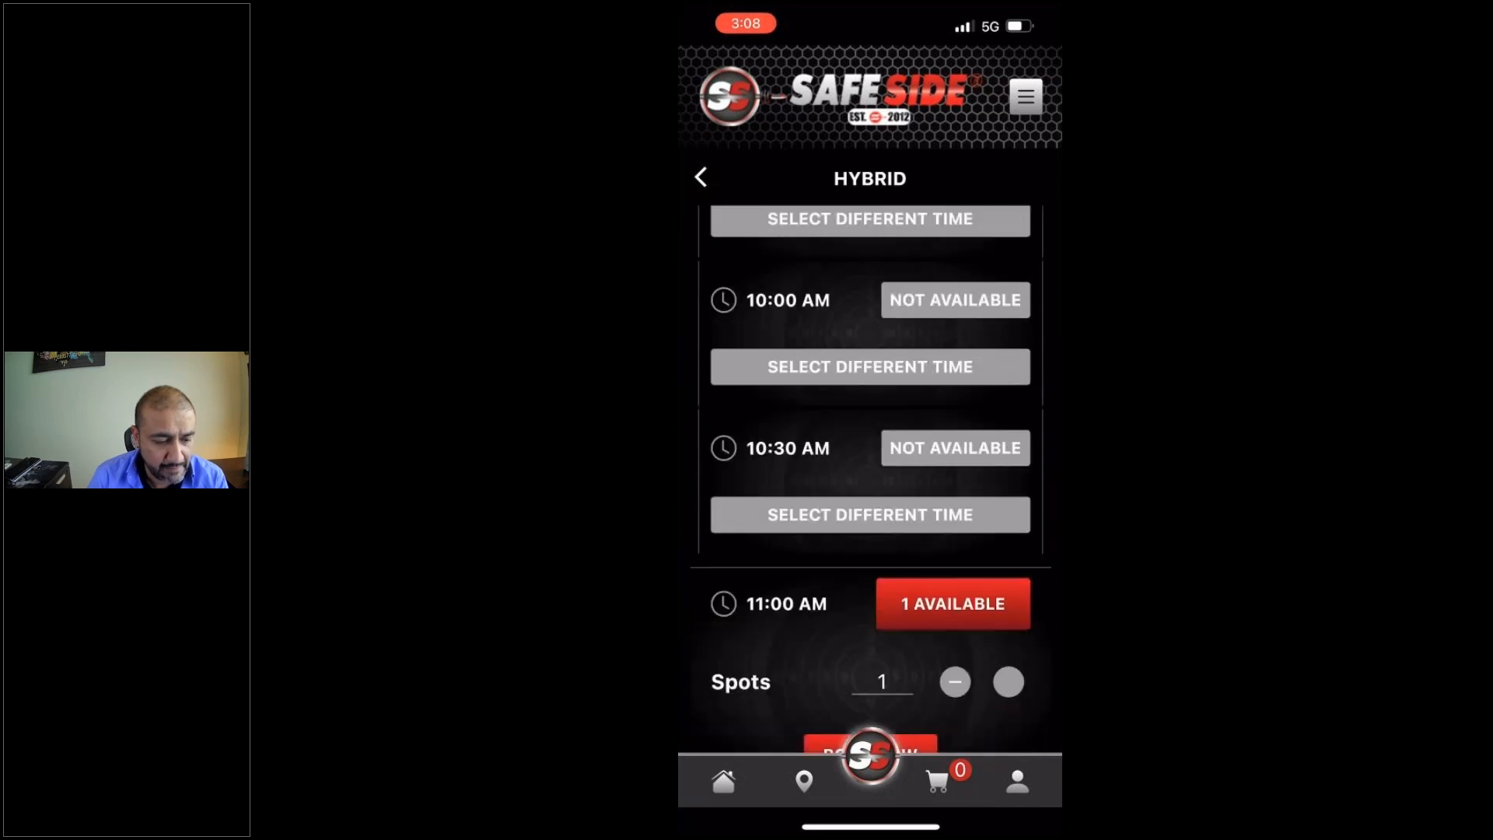
{"action": "scroll", "coordinate": [871, 505], "scroll_direction": "down", "scroll_amount": 6}
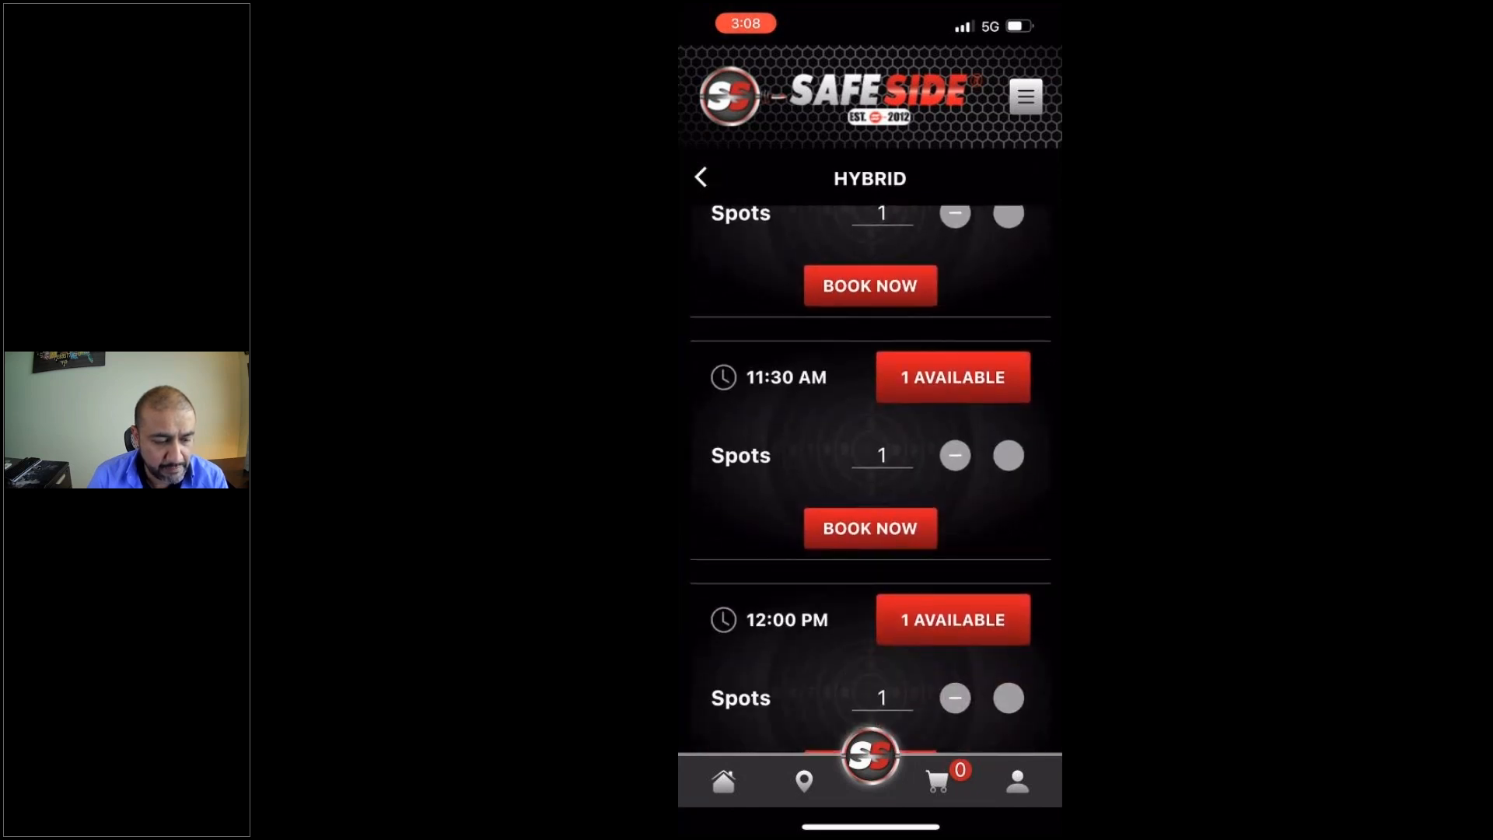
{"action": "scroll", "coordinate": [870, 504], "scroll_direction": "up", "scroll_amount": 3}
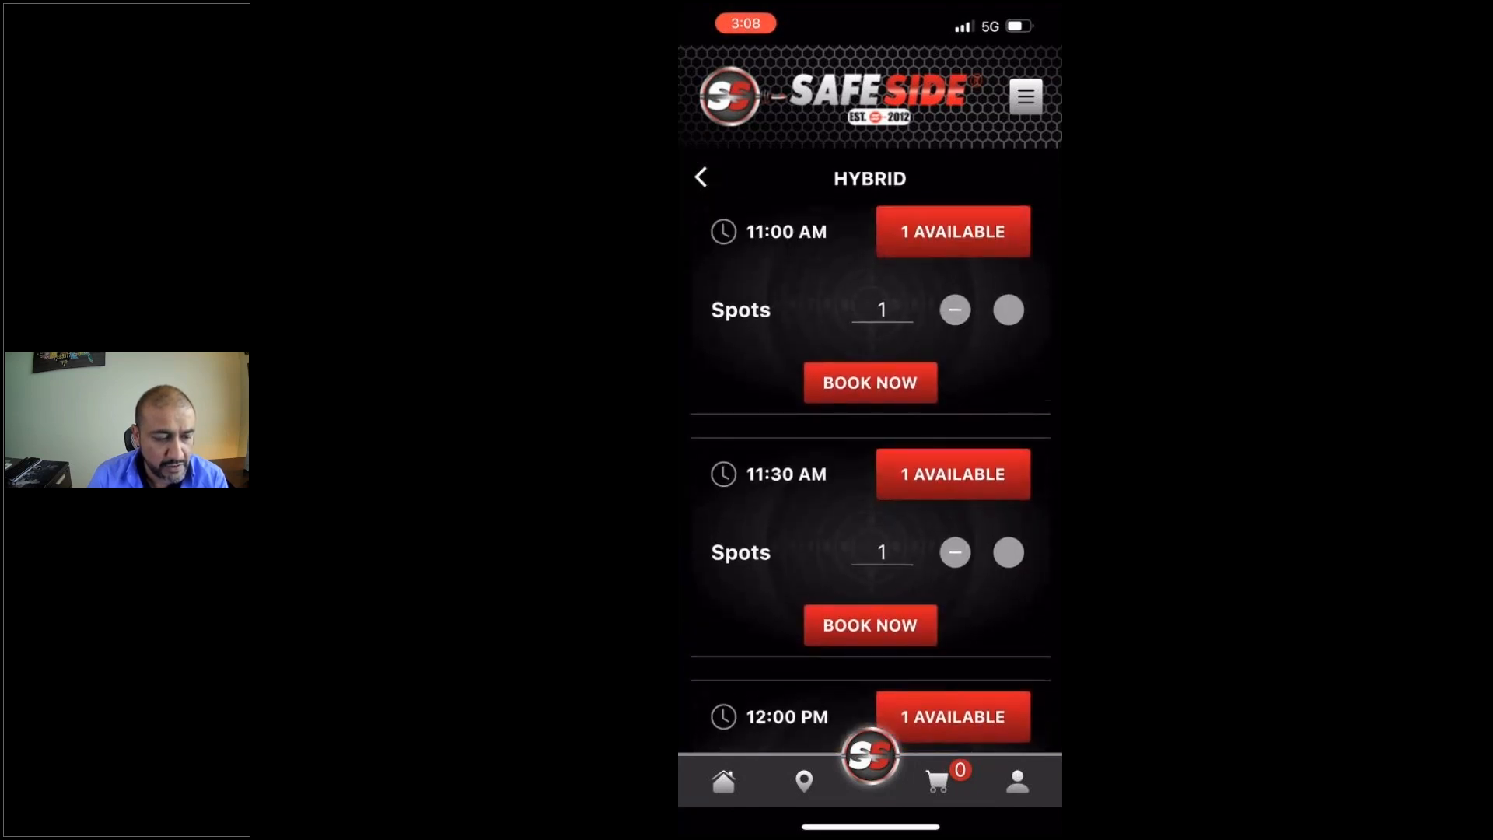
{"action": "scroll", "coordinate": [870, 505], "scroll_direction": "up", "scroll_amount": 2}
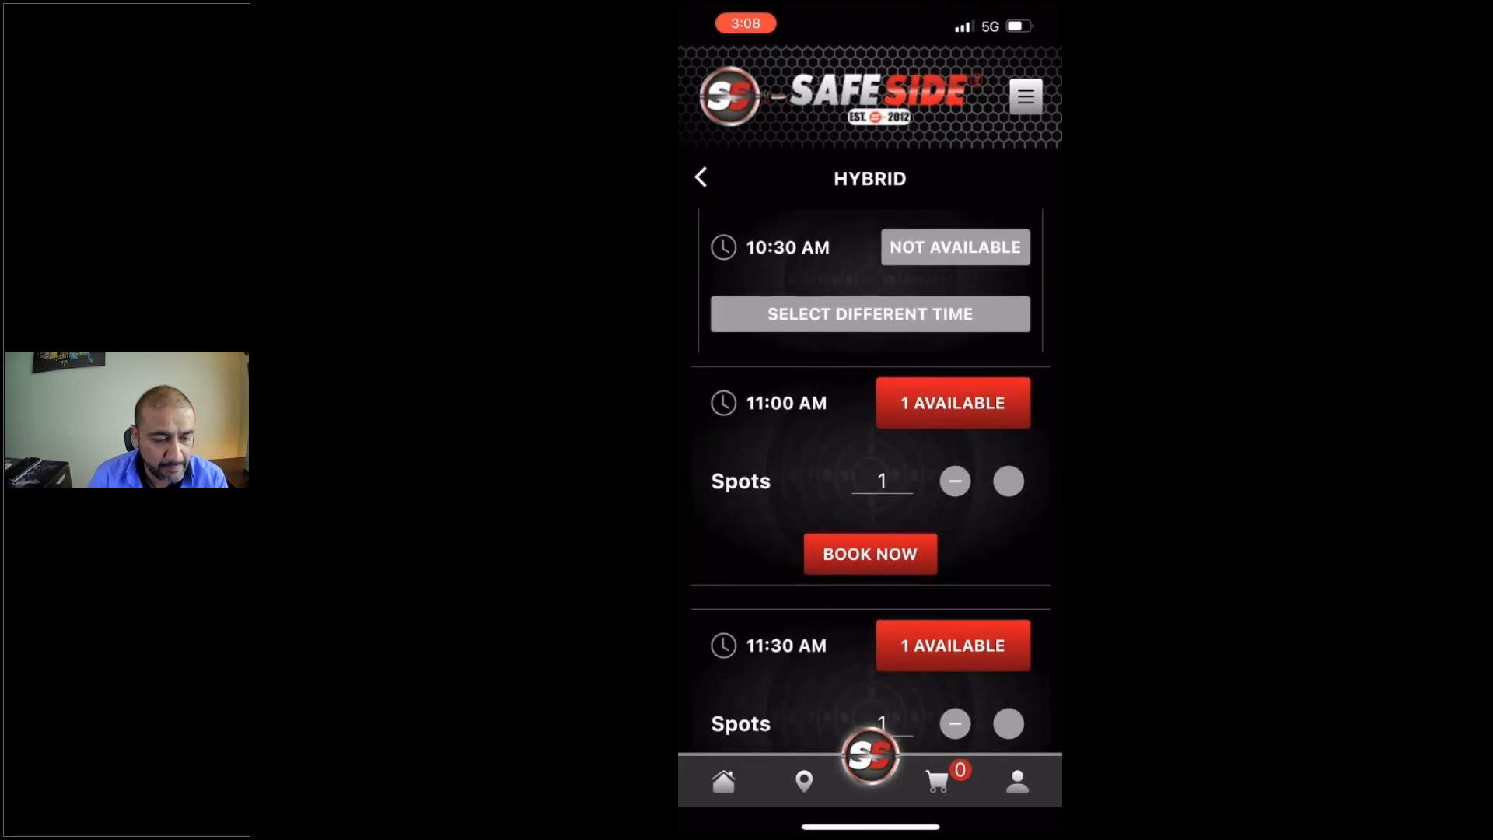
{"action": "left_click", "coordinate": [870, 313]}
{"action": "scroll", "coordinate": [871, 466], "scroll_direction": "down", "scroll_amount": 1}
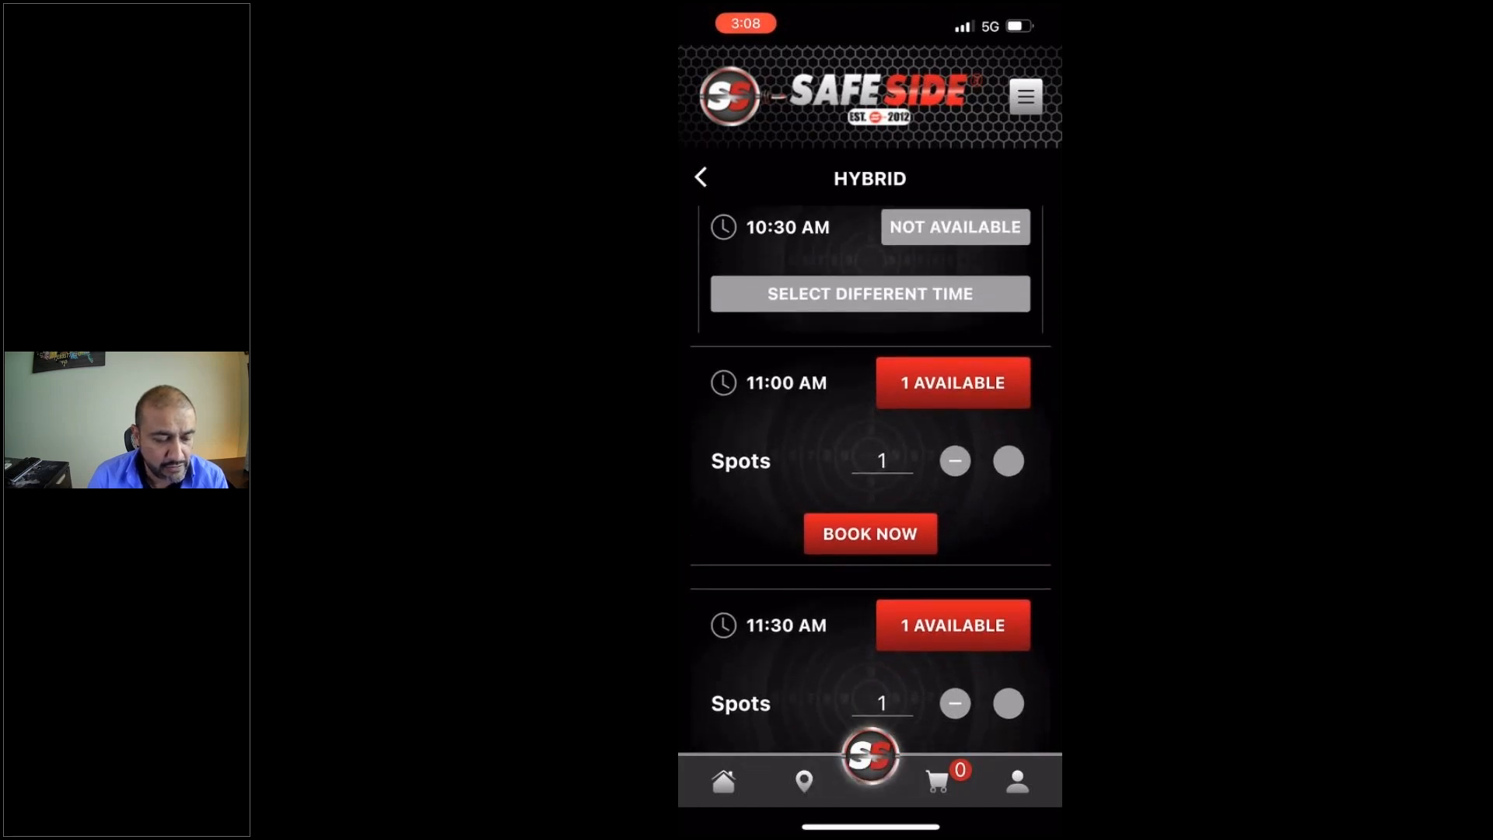
{"action": "scroll", "coordinate": [869, 466], "scroll_direction": "up", "scroll_amount": 2}
{"action": "scroll", "coordinate": [870, 466], "scroll_direction": "up", "scroll_amount": 6}
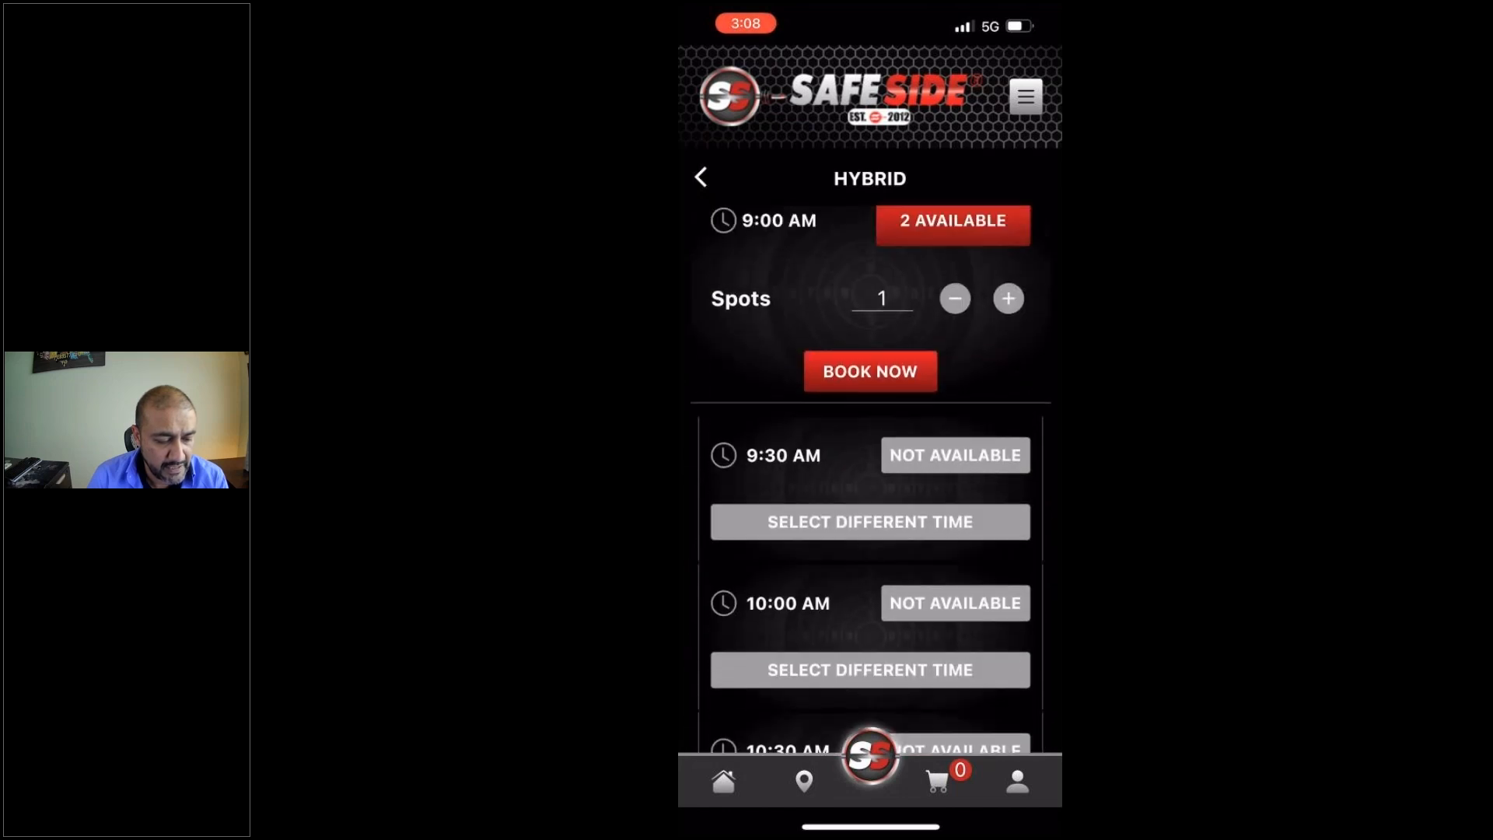
{"action": "left_click", "coordinate": [723, 782]}
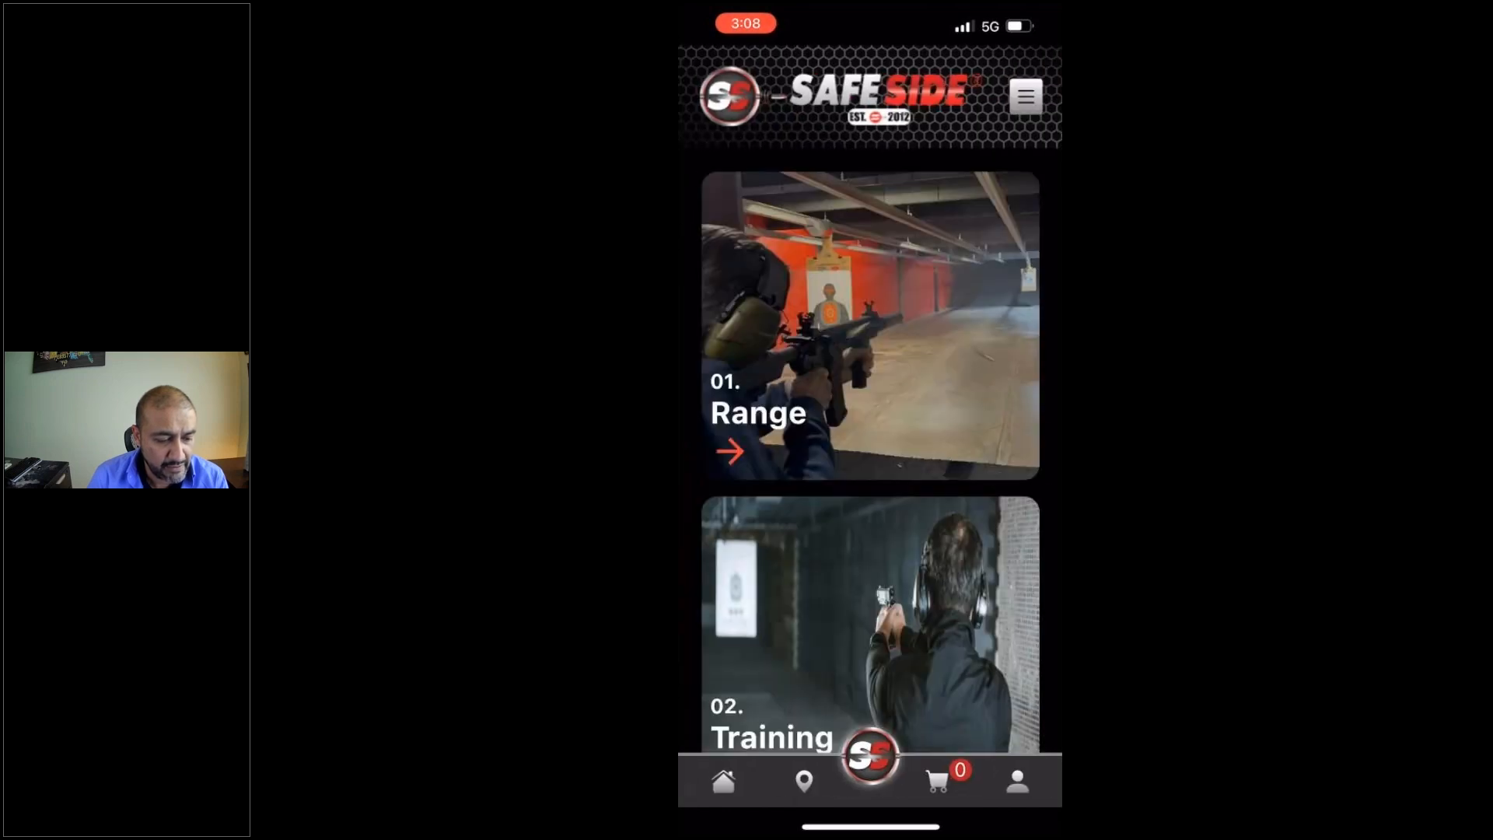
Open the Training classes, view the Women's Concealed Carry Class times, and go back to the class list.
{"action": "scroll", "coordinate": [871, 467], "scroll_direction": "down", "scroll_amount": 2}
{"action": "left_click", "coordinate": [772, 554]}
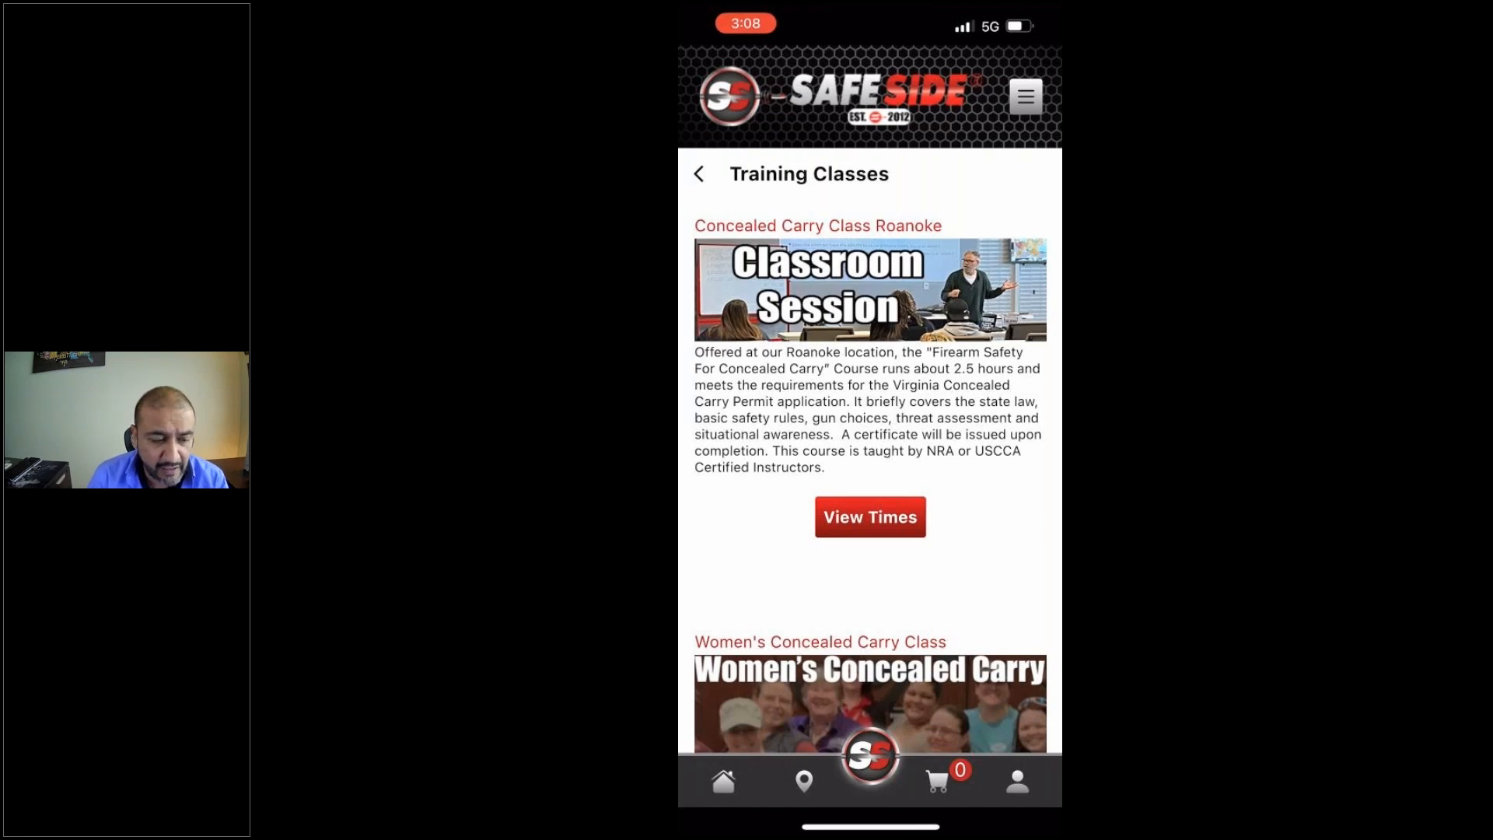
{"action": "scroll", "coordinate": [870, 451], "scroll_direction": "down", "scroll_amount": 5}
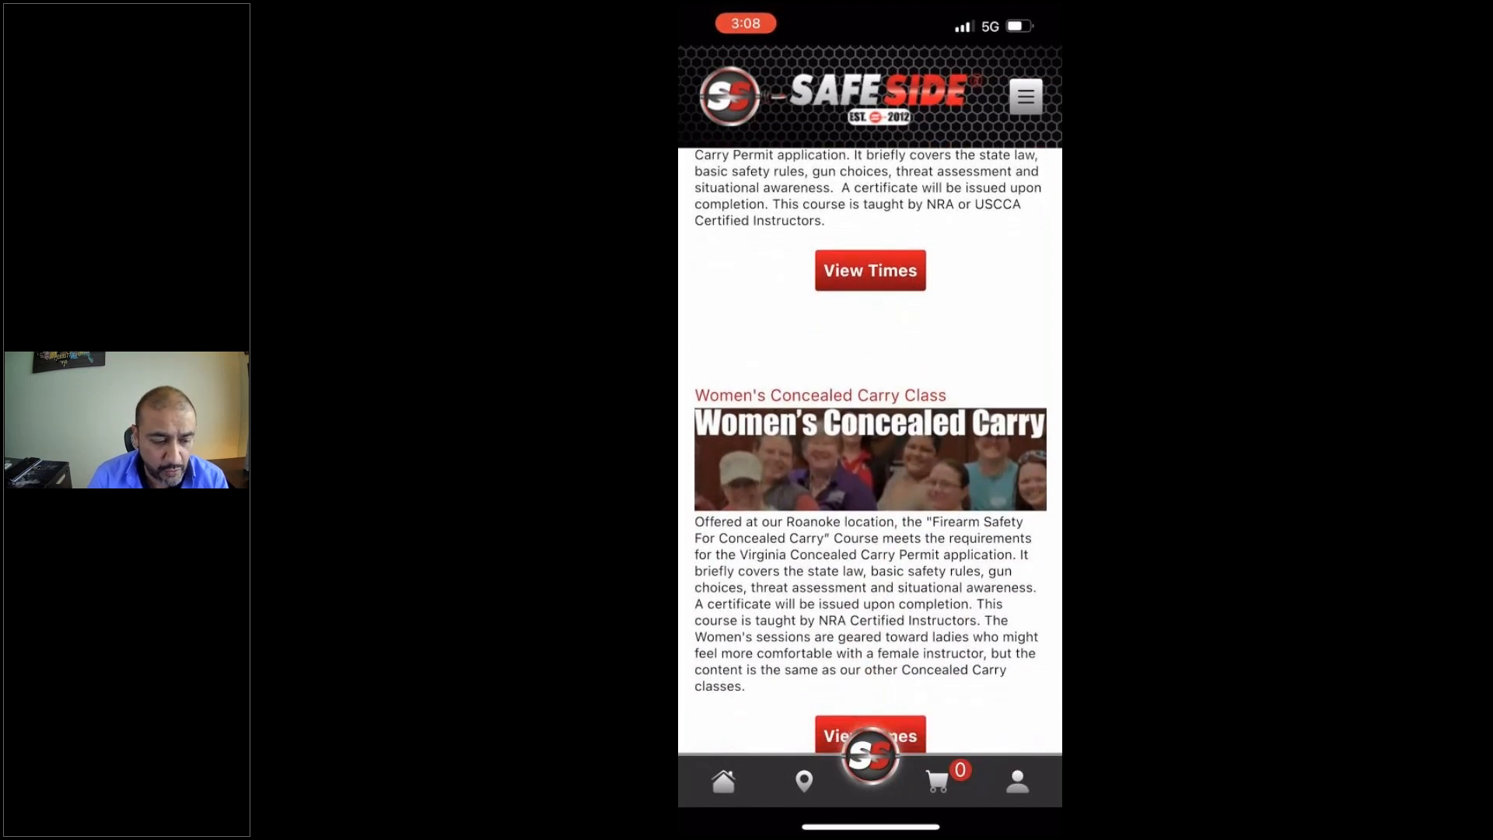
{"action": "scroll", "coordinate": [870, 450], "scroll_direction": "down", "scroll_amount": 4}
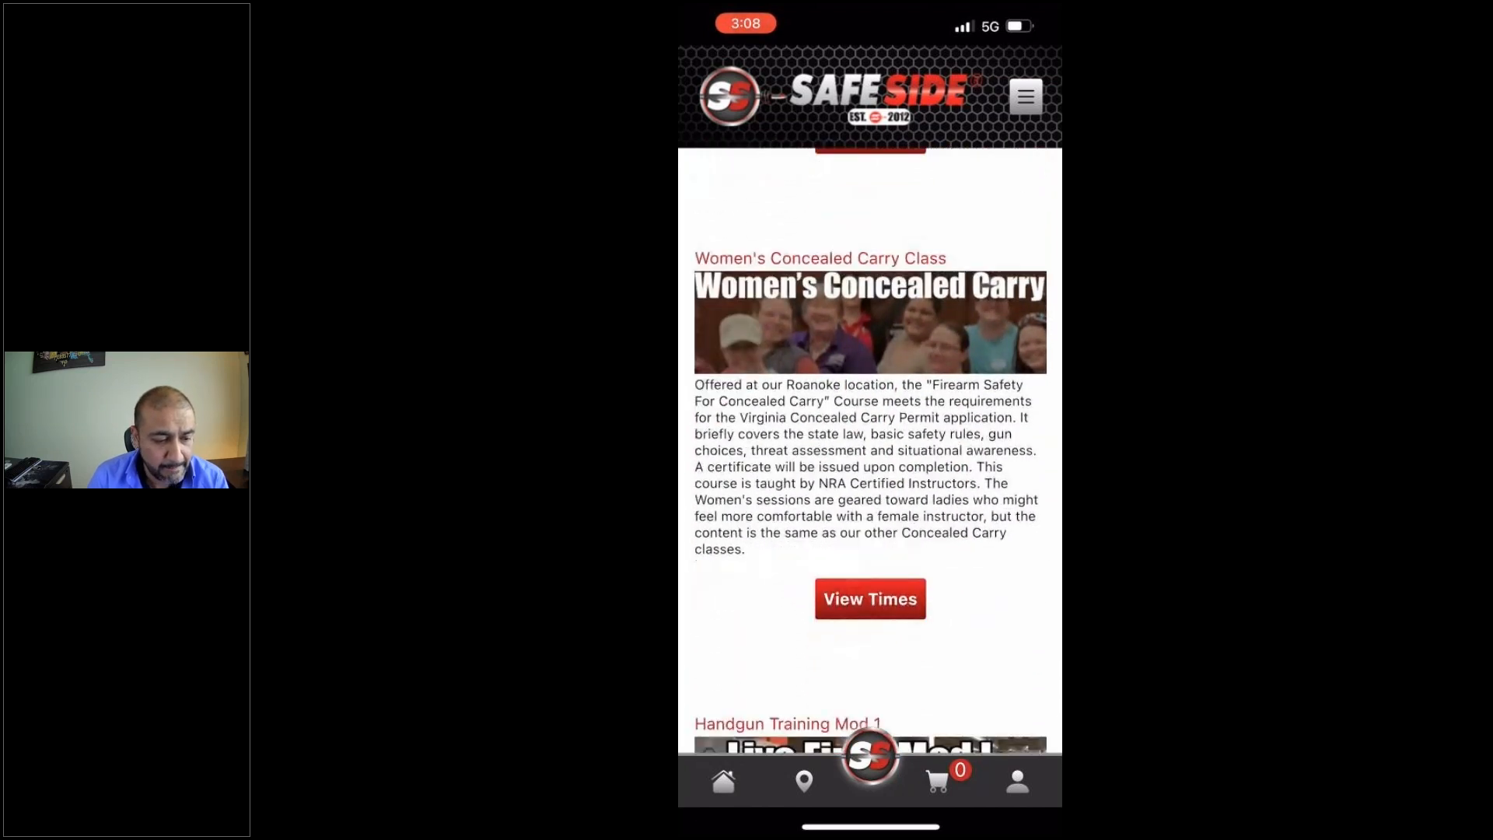
{"action": "left_click", "coordinate": [870, 598]}
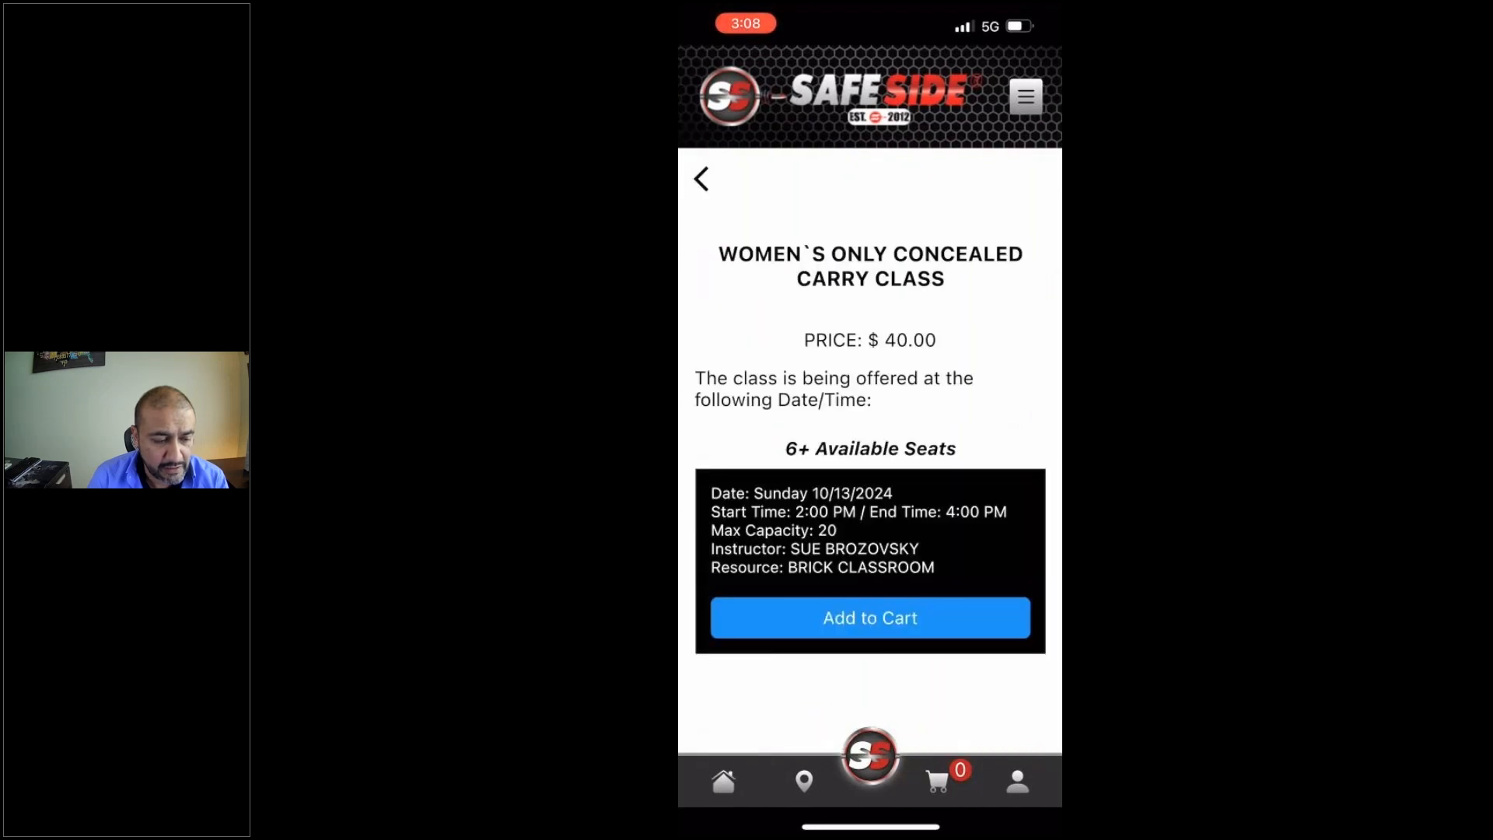
{"action": "left_click", "coordinate": [701, 179]}
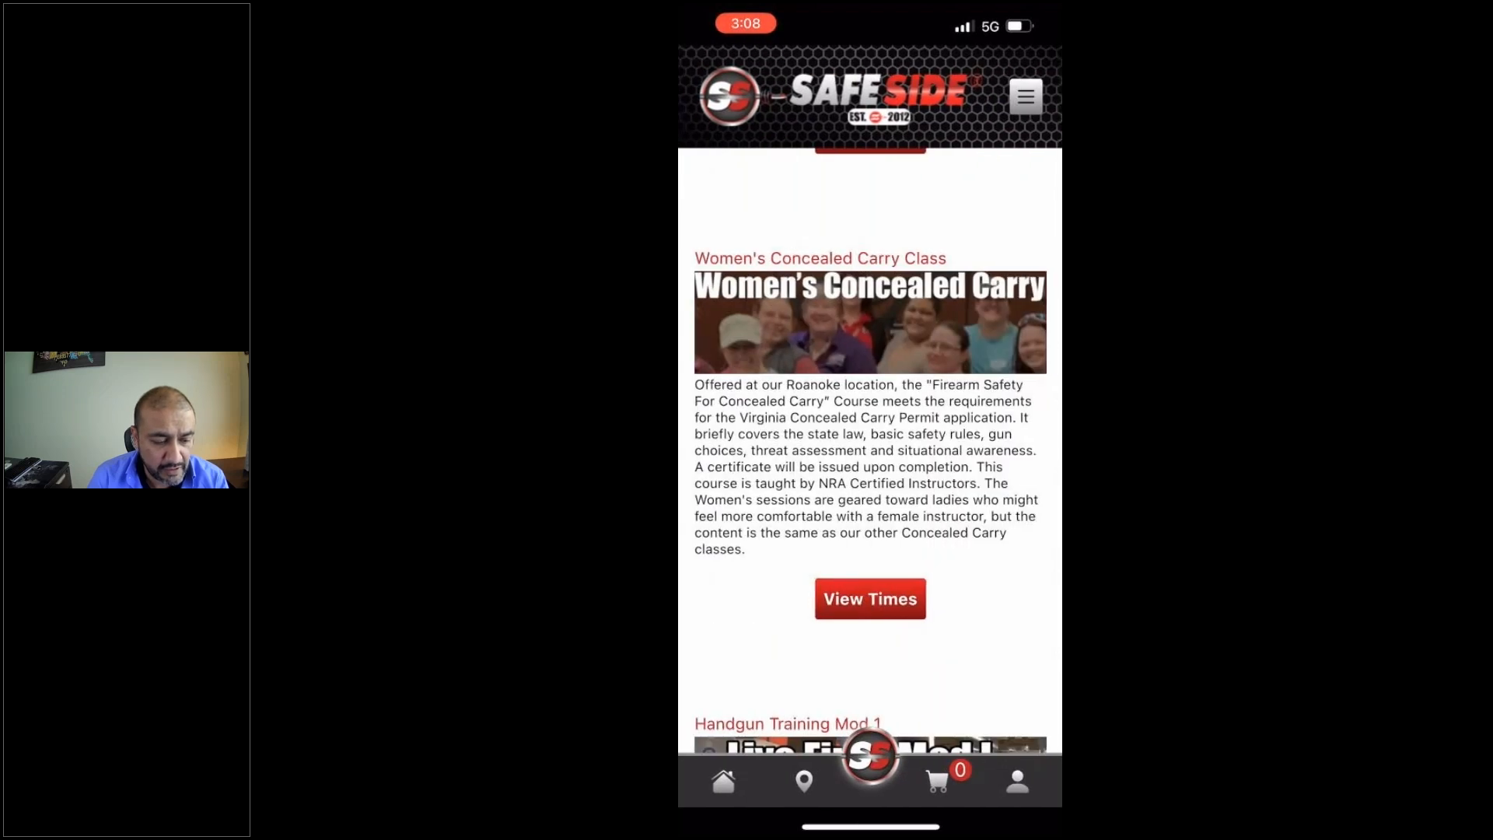
View the Handgun Training Mod 1 class times and try to add the Wednesday 10/16/2024 session to the cart.
{"action": "scroll", "coordinate": [871, 451], "scroll_direction": "down", "scroll_amount": 3}
{"action": "scroll", "coordinate": [870, 450], "scroll_direction": "down", "scroll_amount": 3}
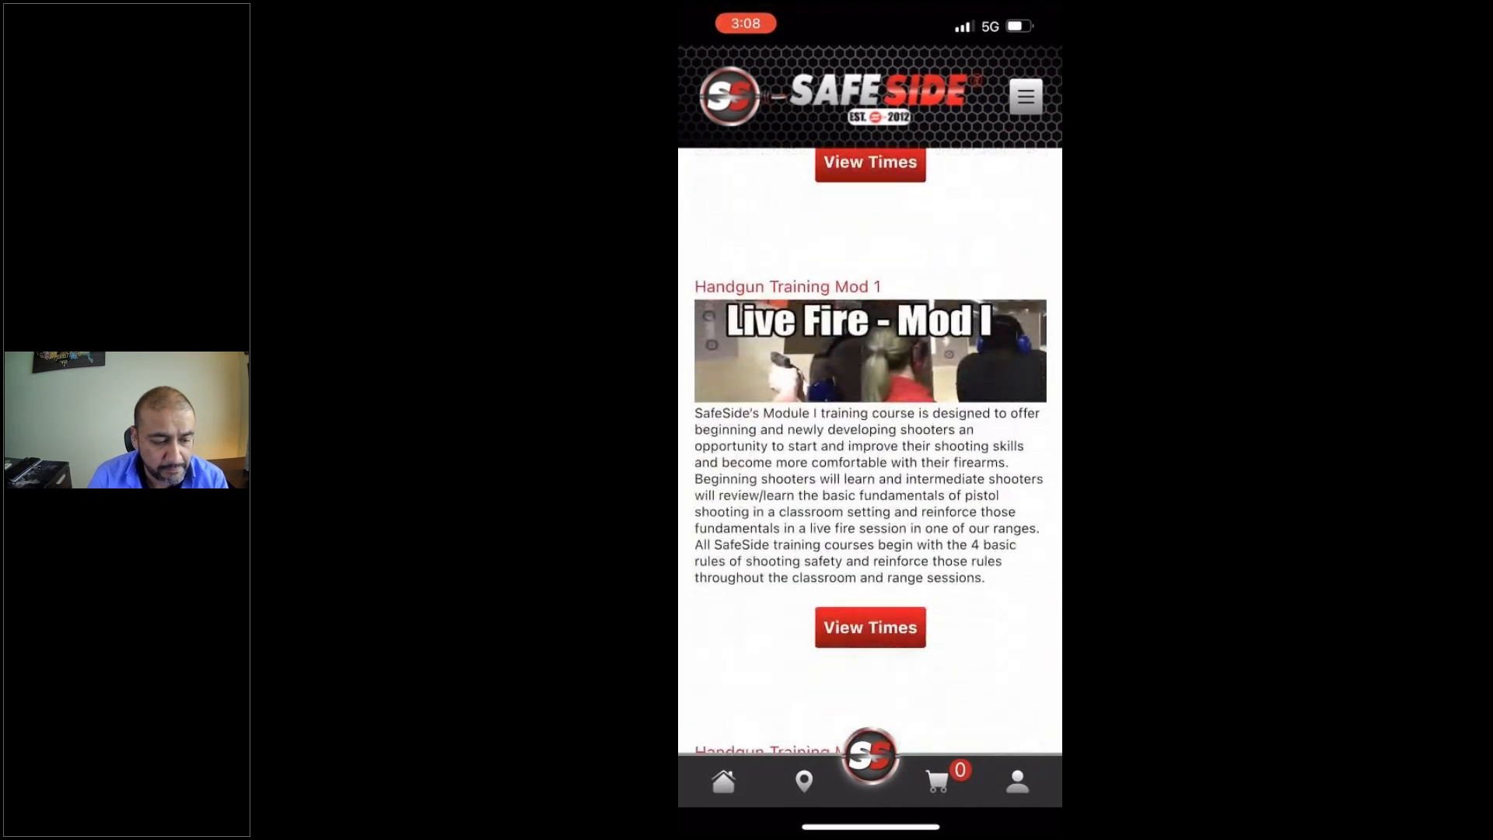
{"action": "left_click", "coordinate": [870, 593]}
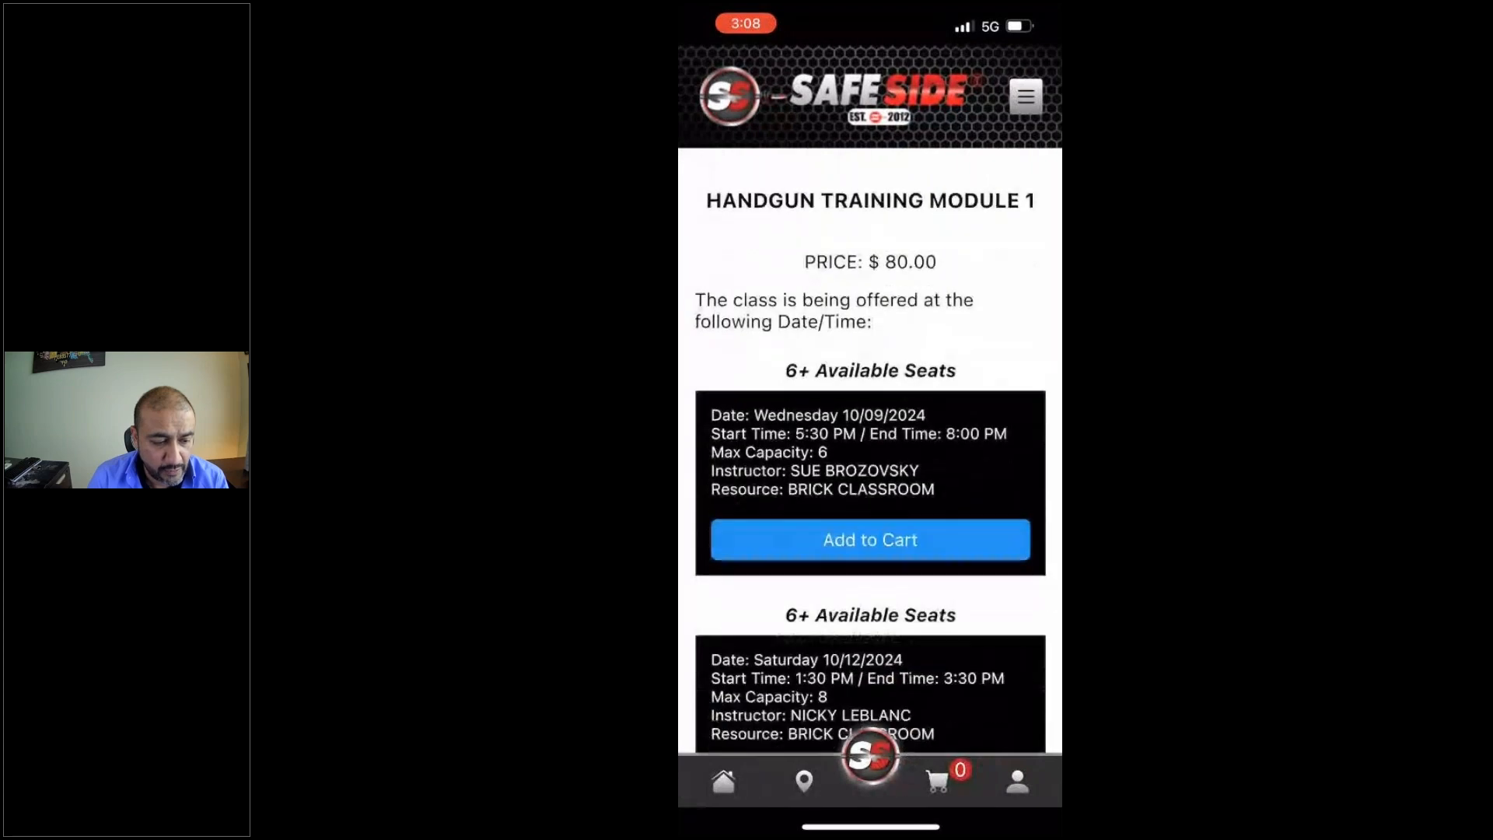
{"action": "scroll", "coordinate": [871, 451], "scroll_direction": "down", "scroll_amount": 5}
{"action": "left_click", "coordinate": [870, 667]}
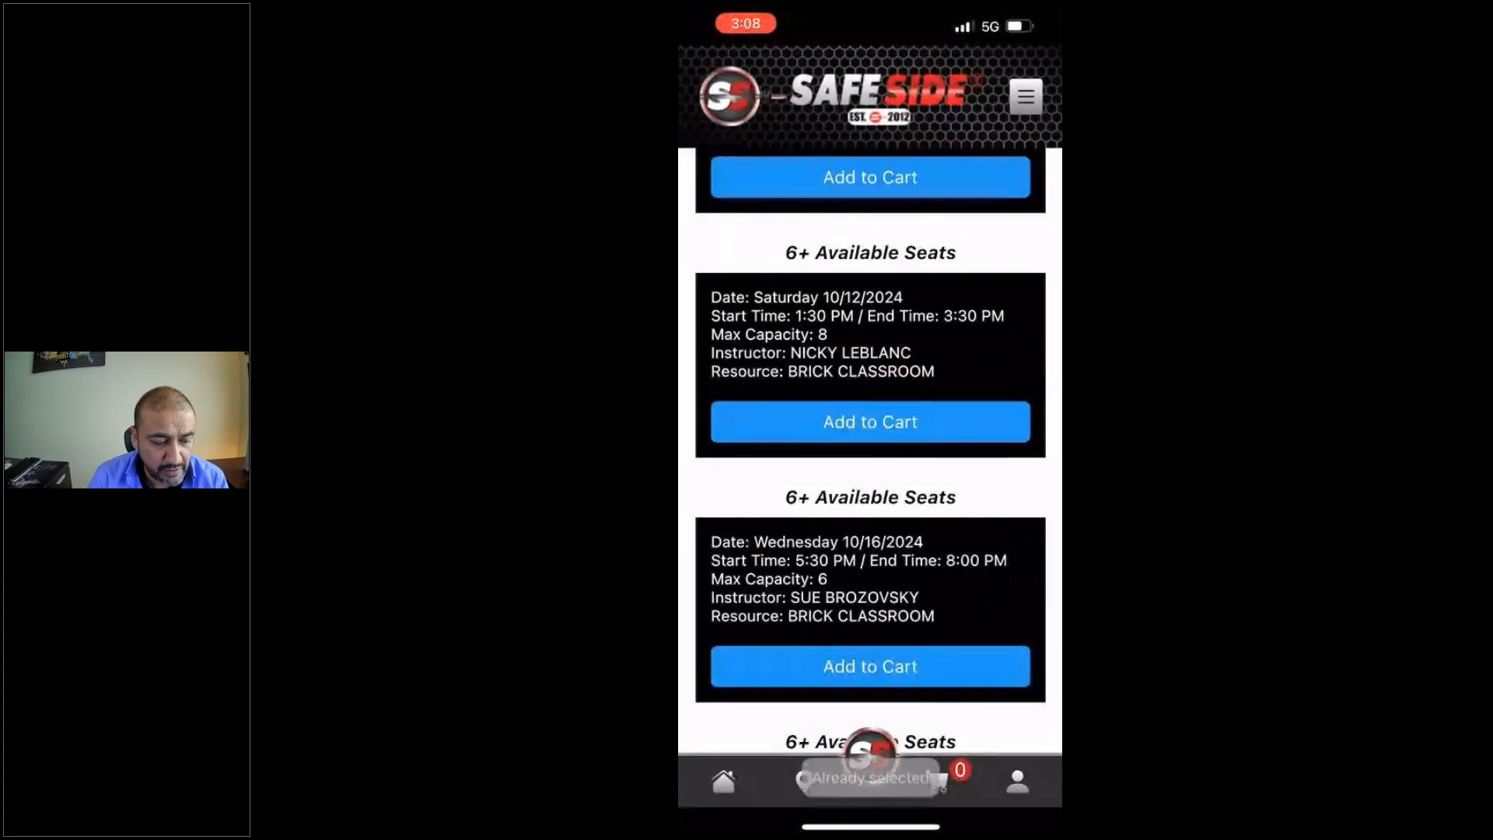
Examine the price, dates, times and seat availability of the Handgun Training Module 1 sessions.
{"action": "scroll", "coordinate": [870, 467], "scroll_direction": "up", "scroll_amount": 4}
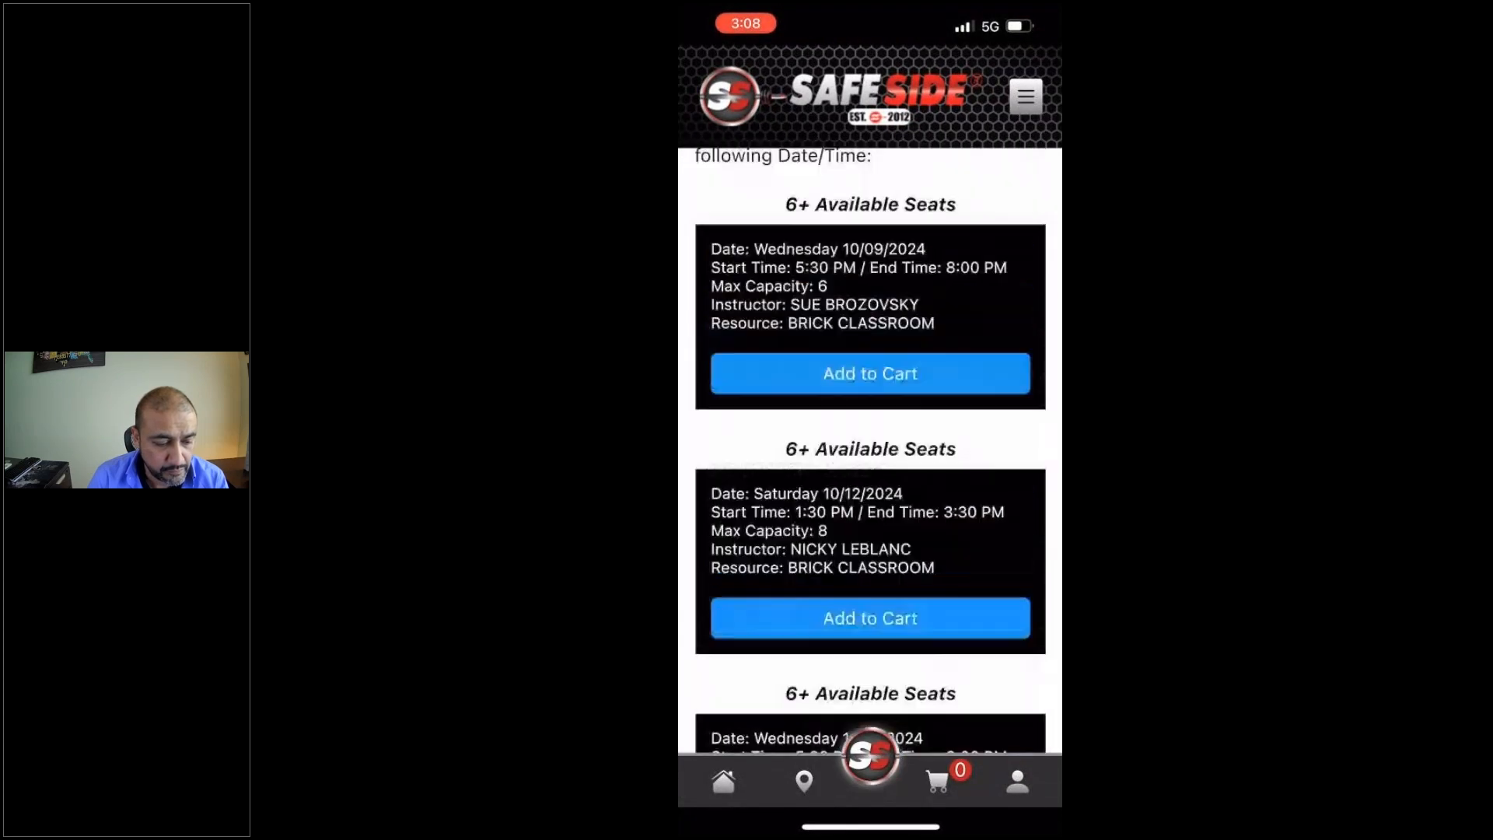
{"action": "scroll", "coordinate": [871, 466], "scroll_direction": "up", "scroll_amount": 2}
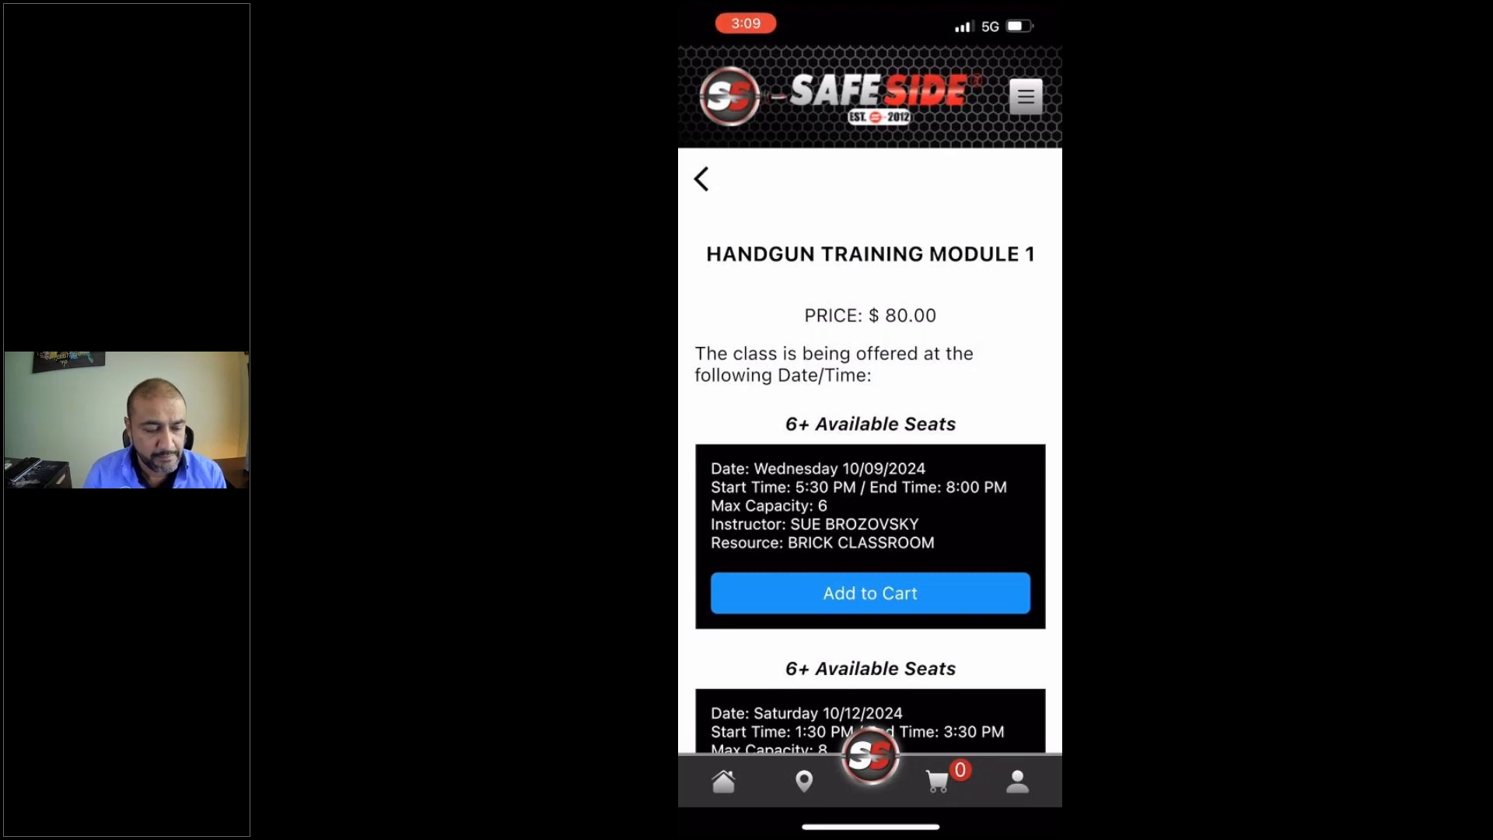
{"action": "scroll", "coordinate": [870, 450], "scroll_direction": "down", "scroll_amount": 3}
{"action": "scroll", "coordinate": [870, 451], "scroll_direction": "up", "scroll_amount": 3}
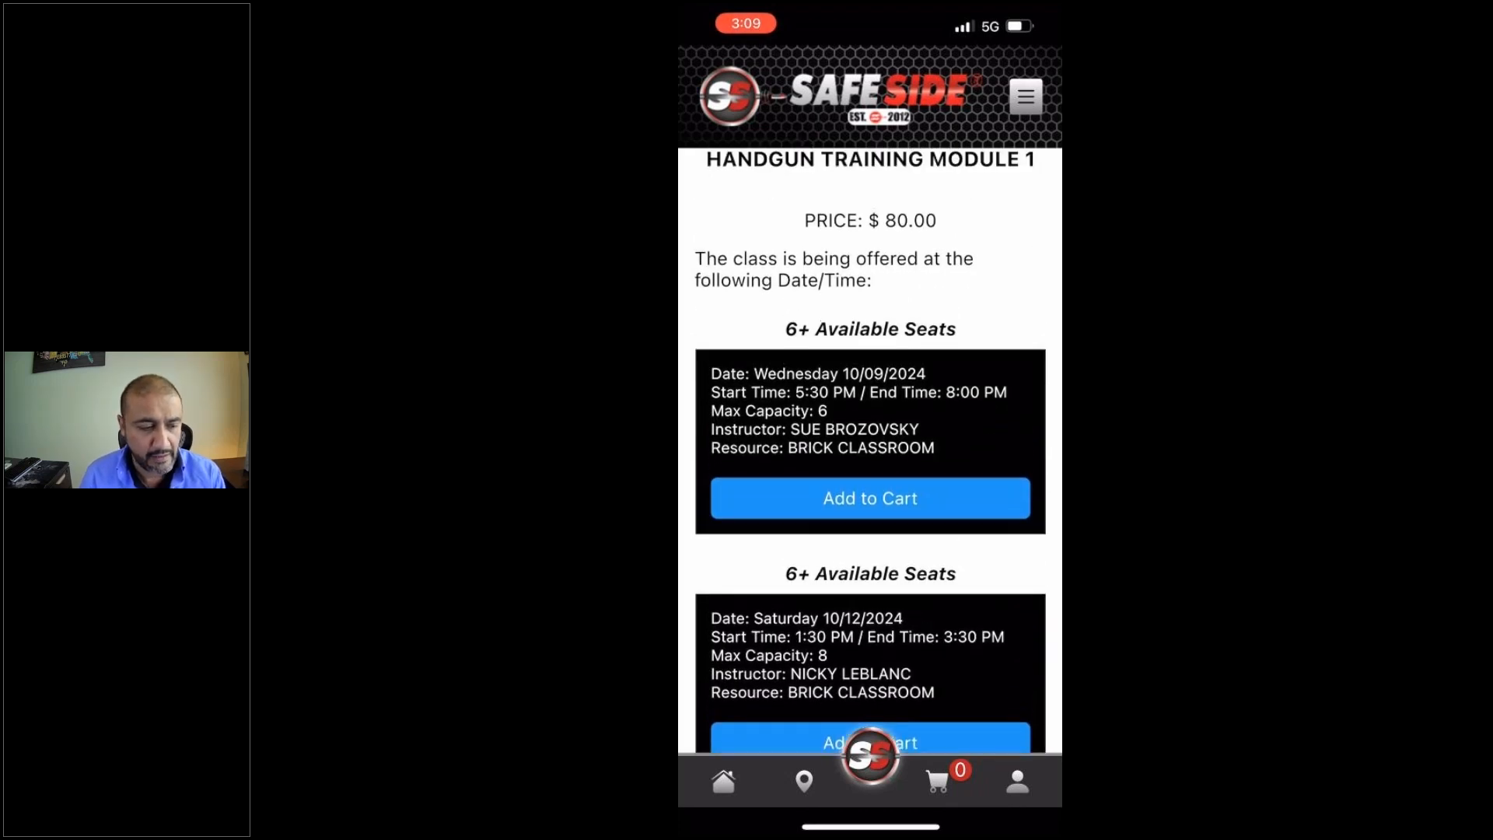